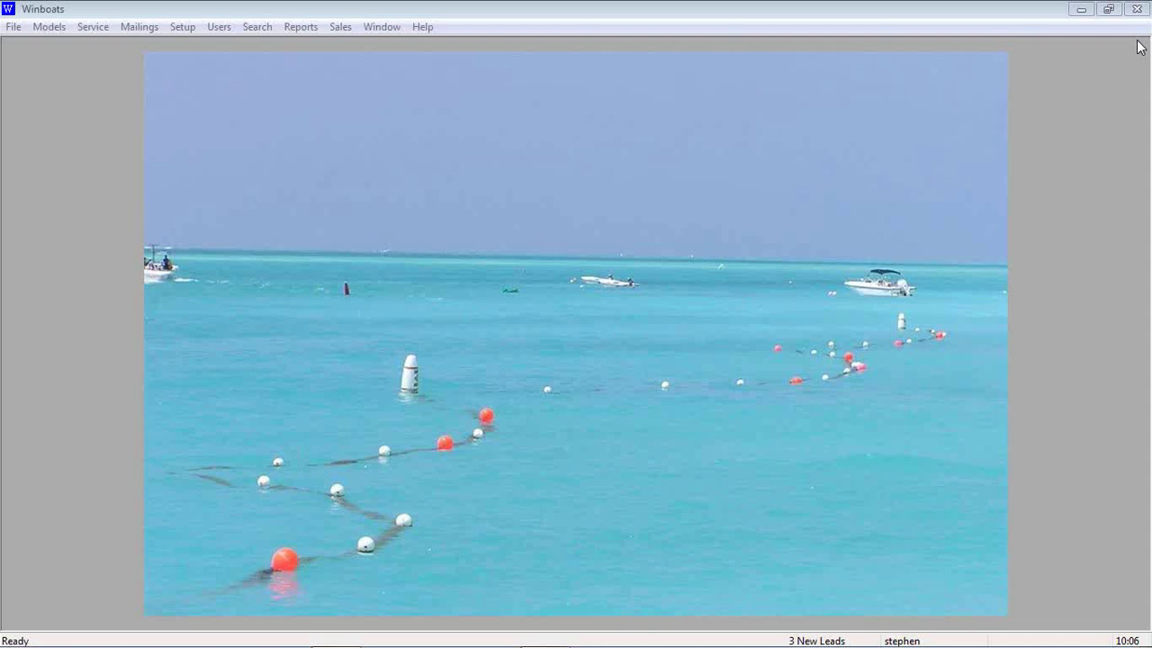
Examine the Service options in the general setup, down to the work order settings, and close the setup without changes.
click(185, 28)
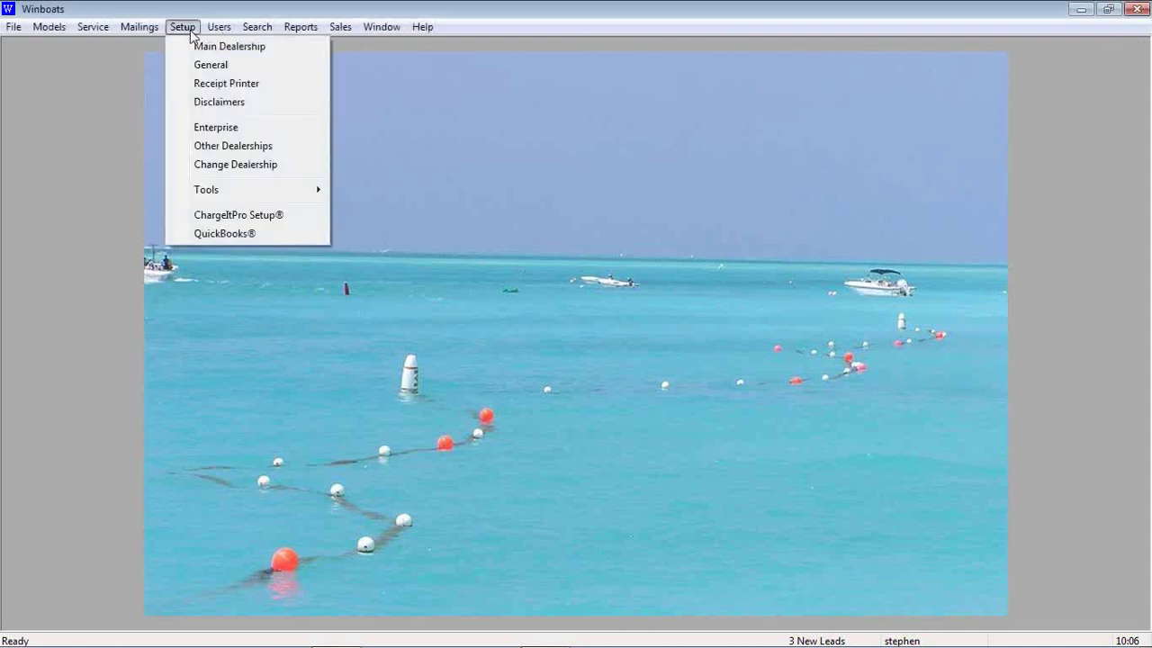
click(204, 65)
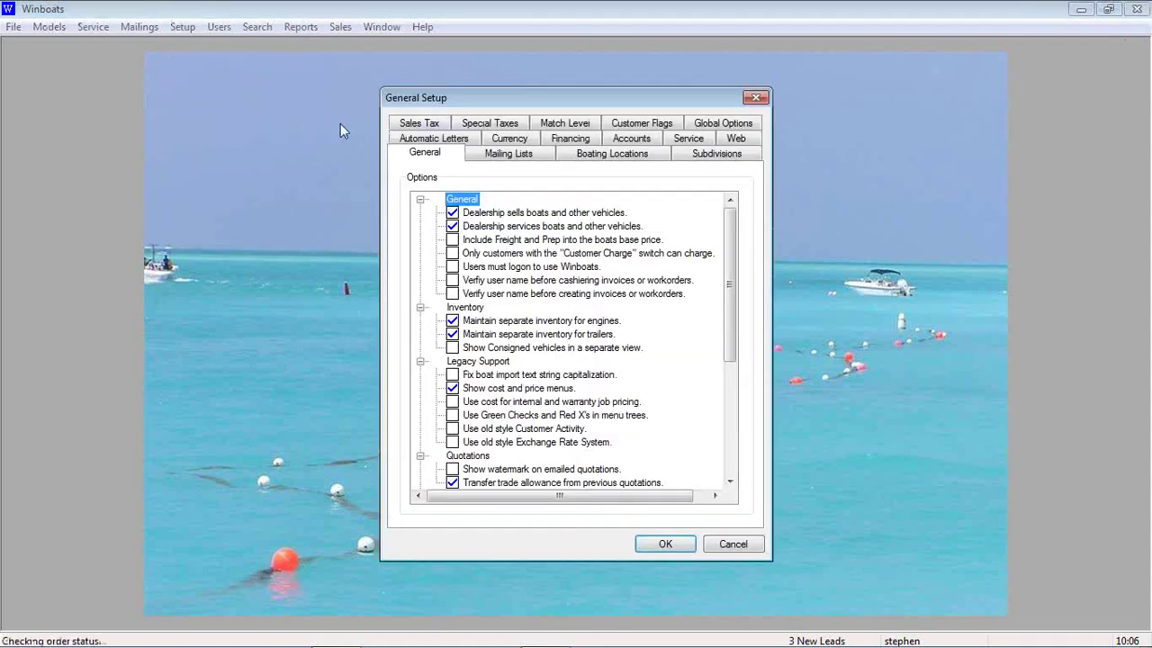
click(686, 139)
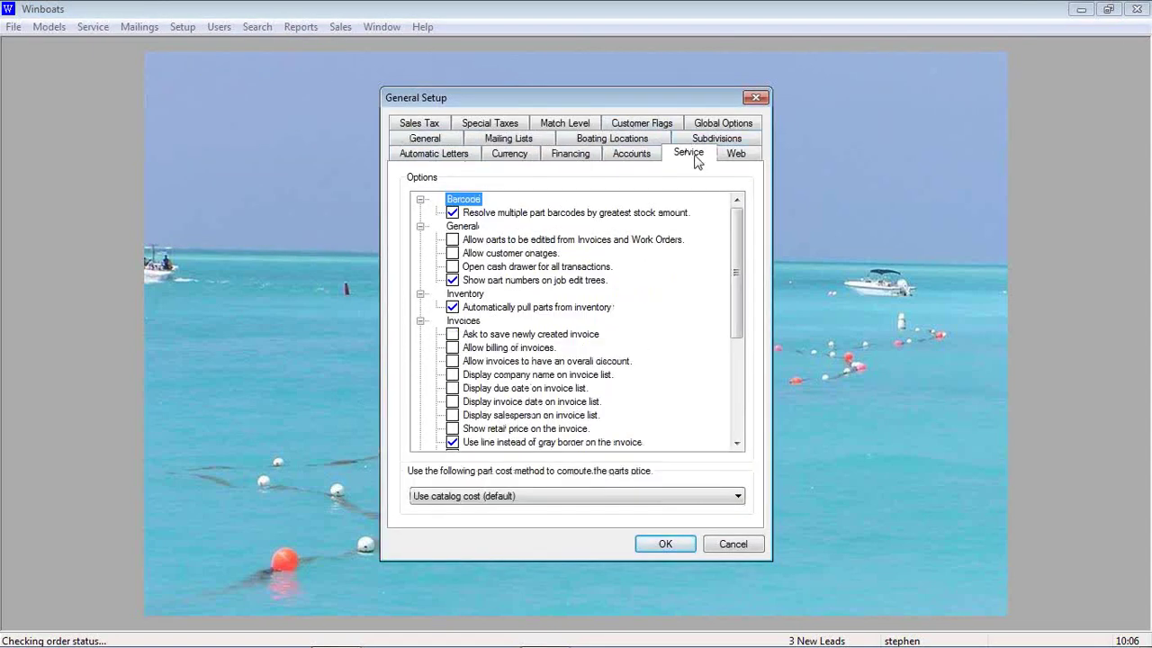
drag(736, 259, 734, 366)
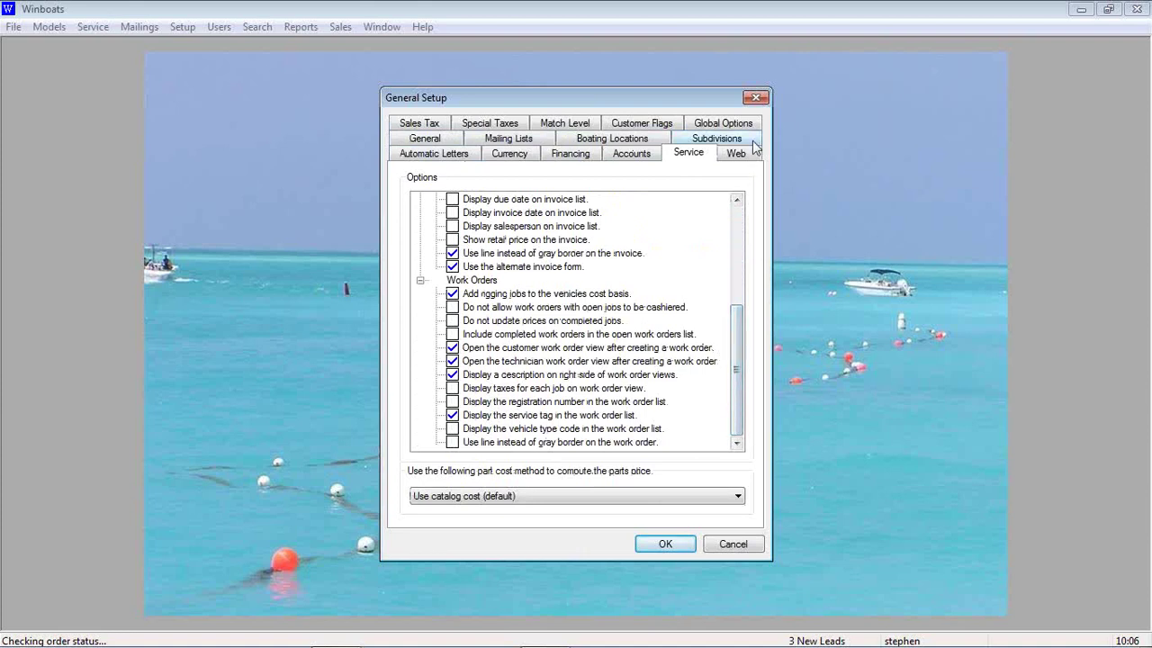
click(757, 98)
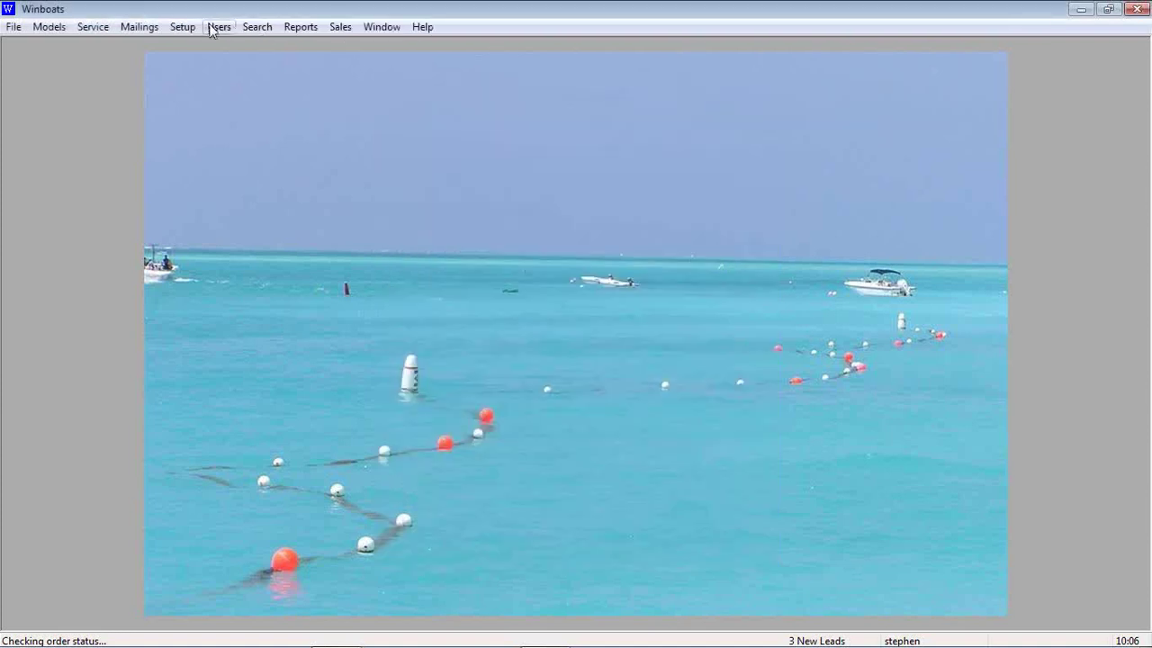
Review the current user's privileges down to the modify authority options, accept the settings, and close the to-do and new vehicle inventory lists.
click(214, 27)
click(248, 108)
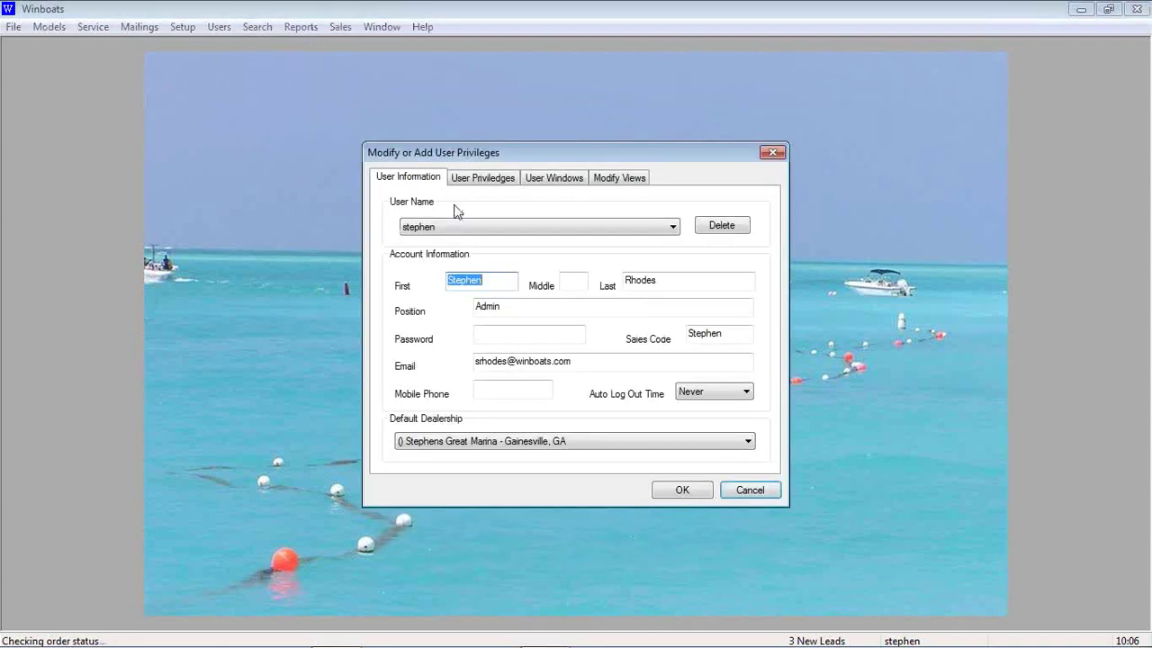
click(486, 178)
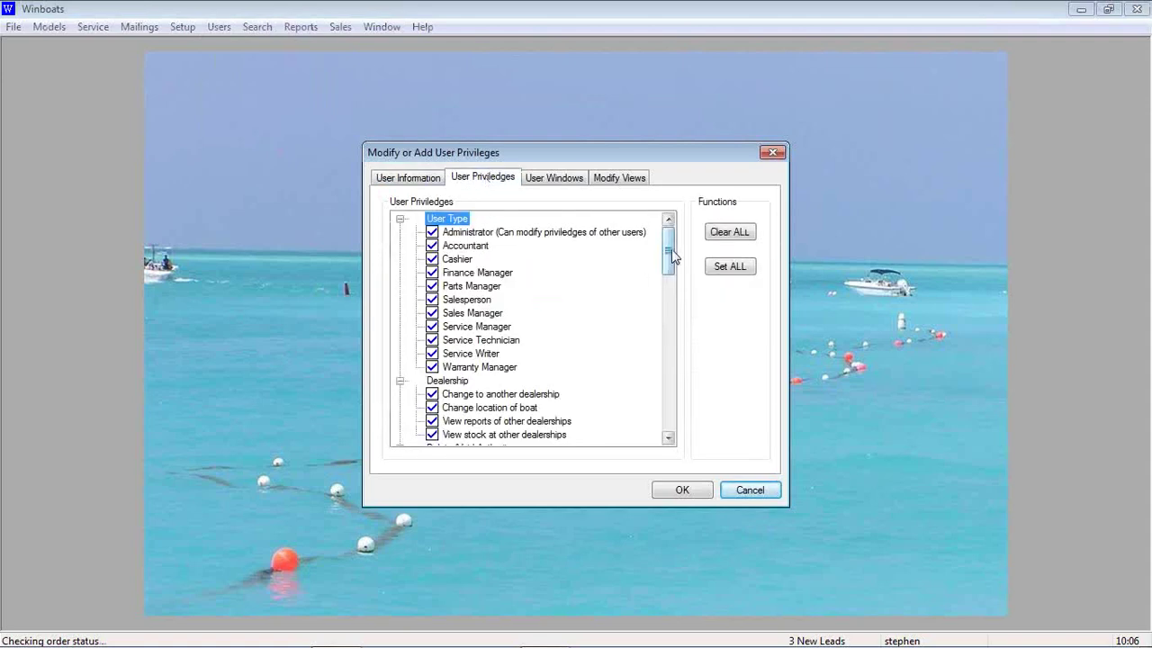
drag(667, 242, 645, 342)
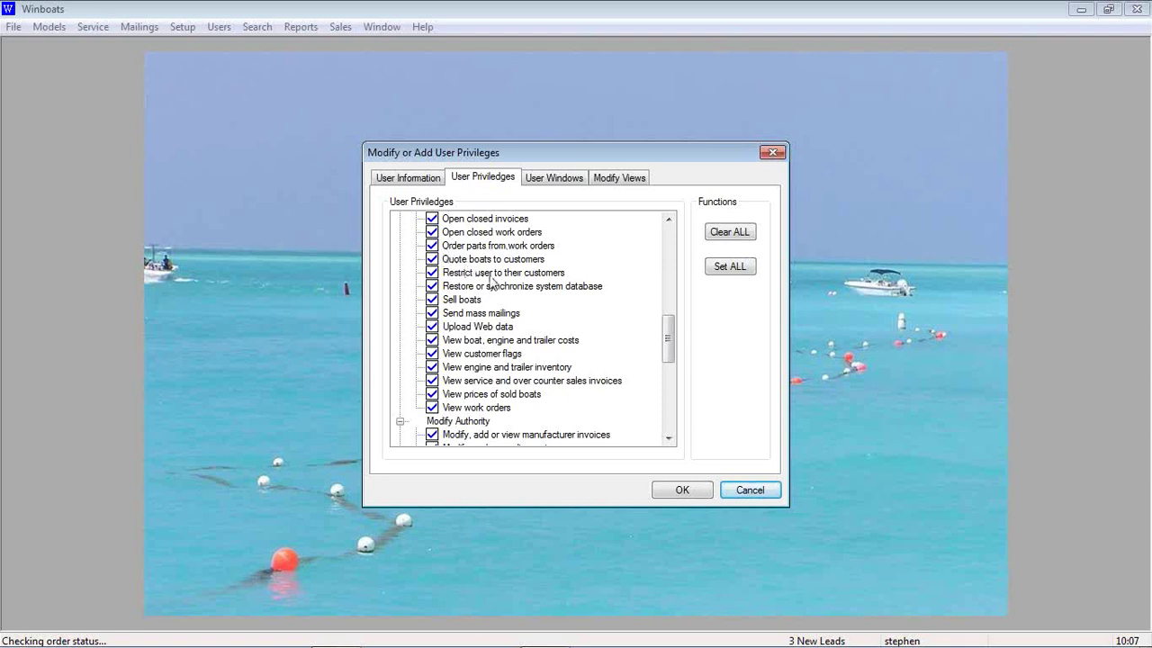
click(687, 490)
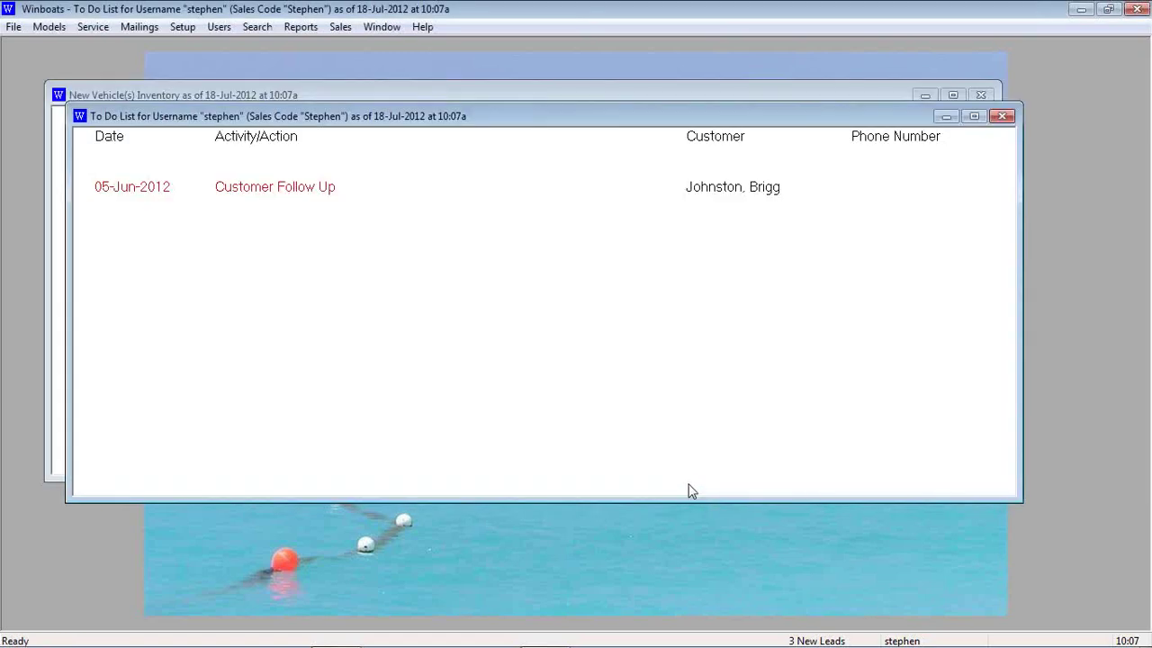
click(1006, 115)
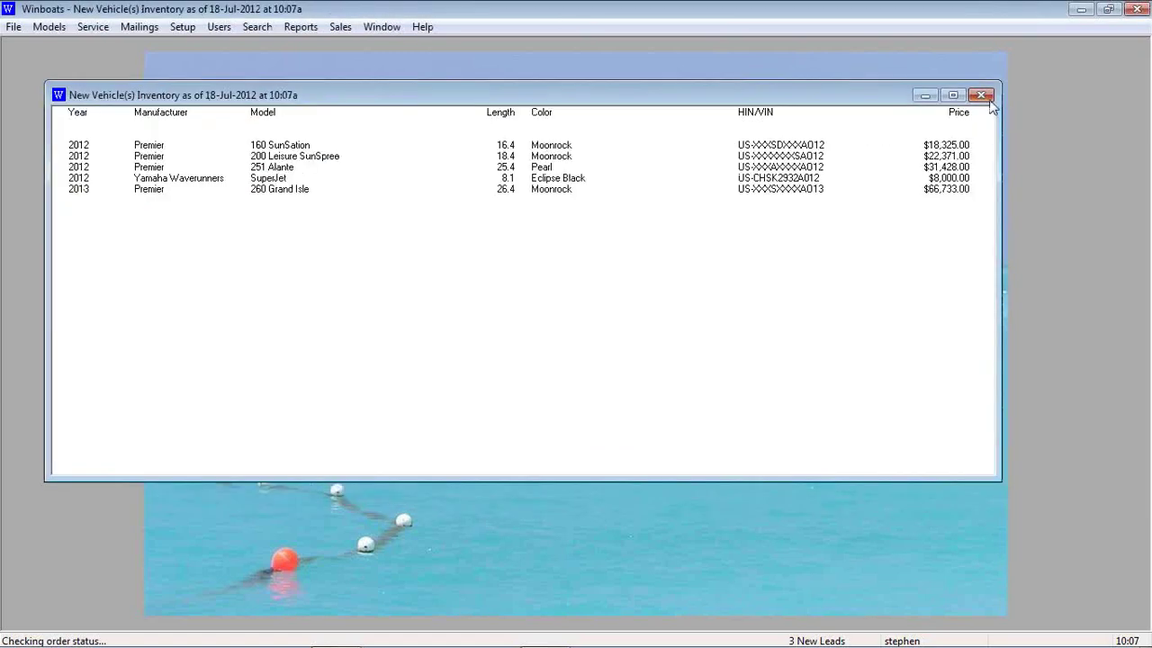
click(981, 94)
Create an invoice for one metric oil drain plug, part 7090350, with 0.00 shipping and handling.
click(93, 27)
mouse_move(162, 65)
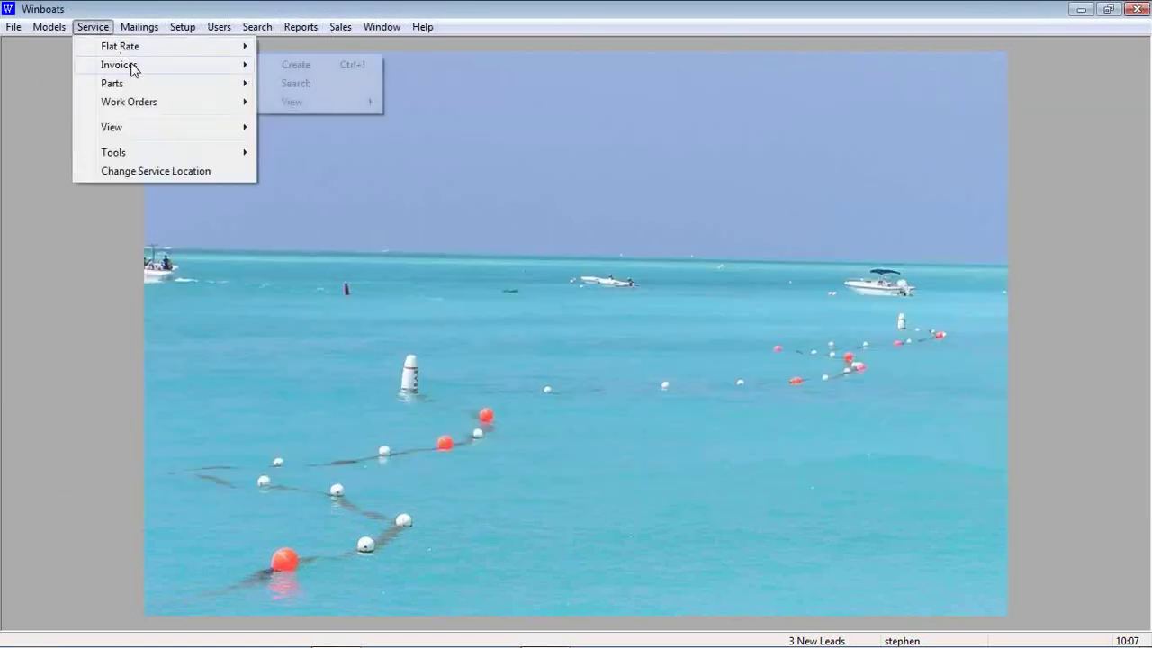
click(311, 67)
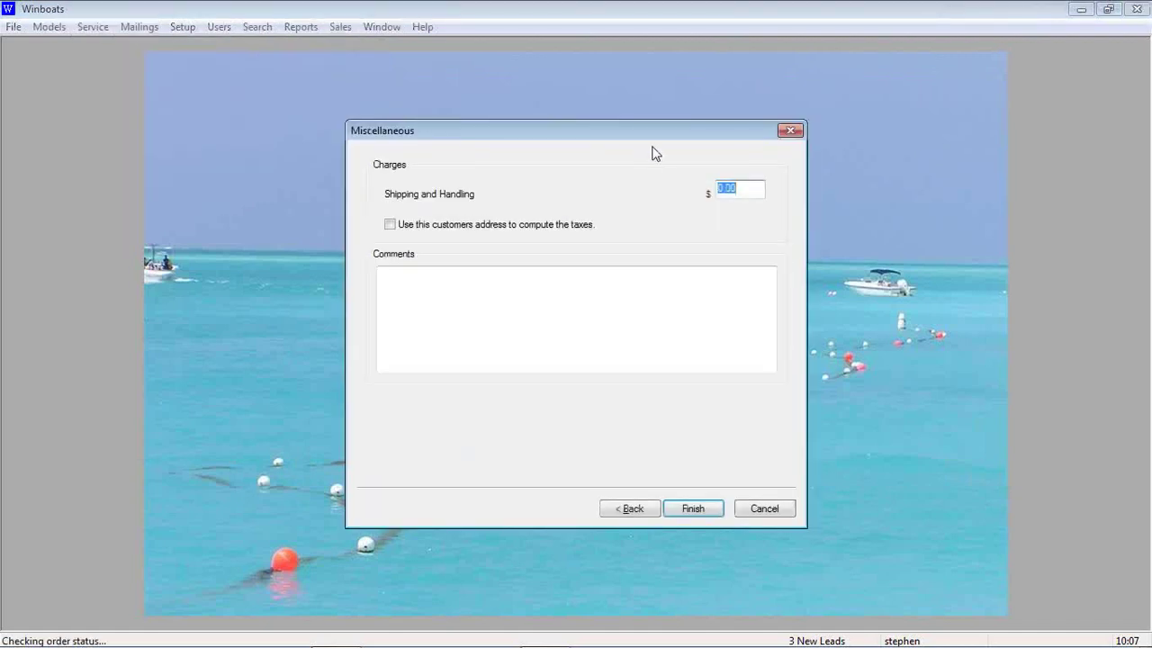
key(Return)
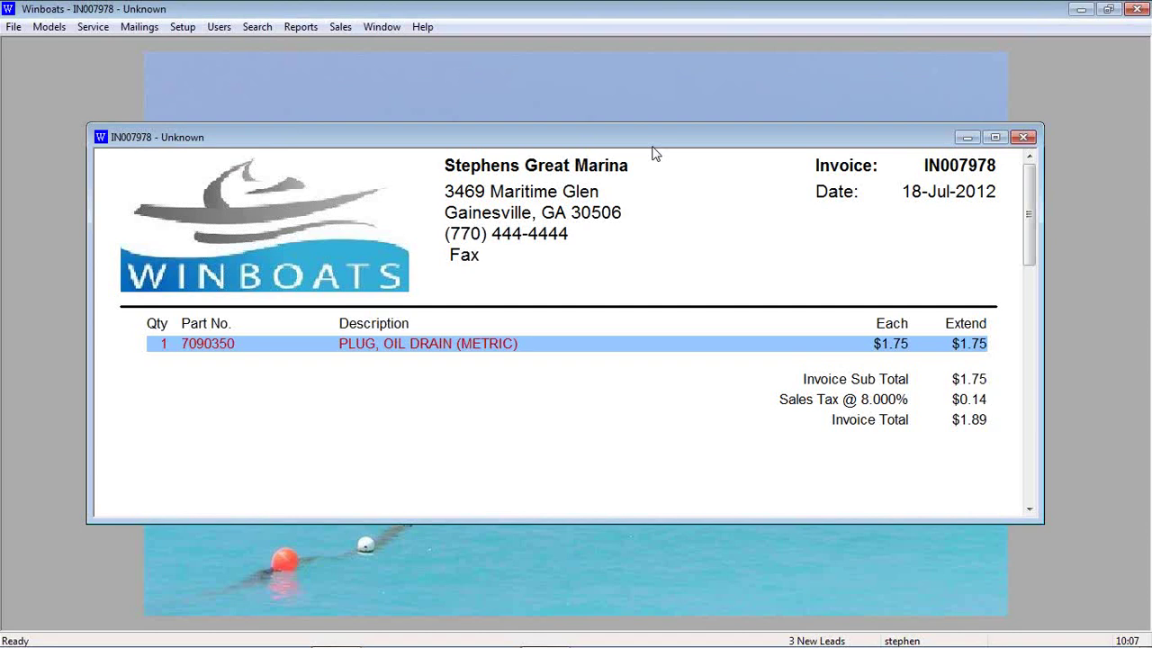
Order one metric oil drain plug from Pleasurecraft Marine directly from its line on the invoice.
right_click(492, 350)
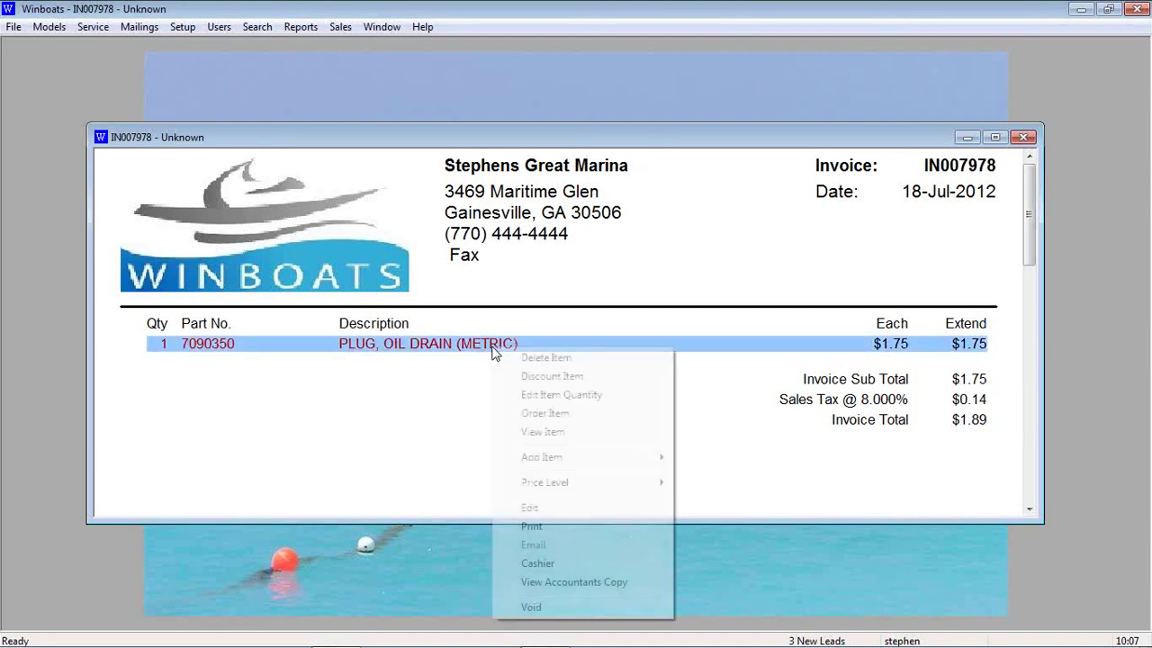
click(545, 413)
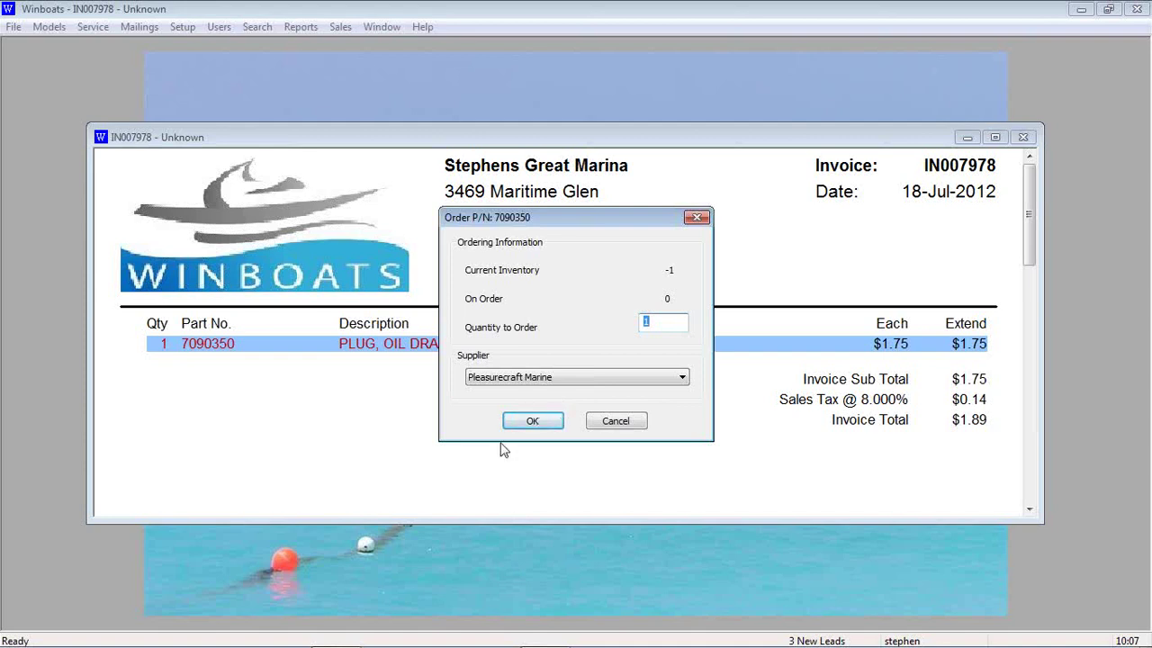
click(523, 425)
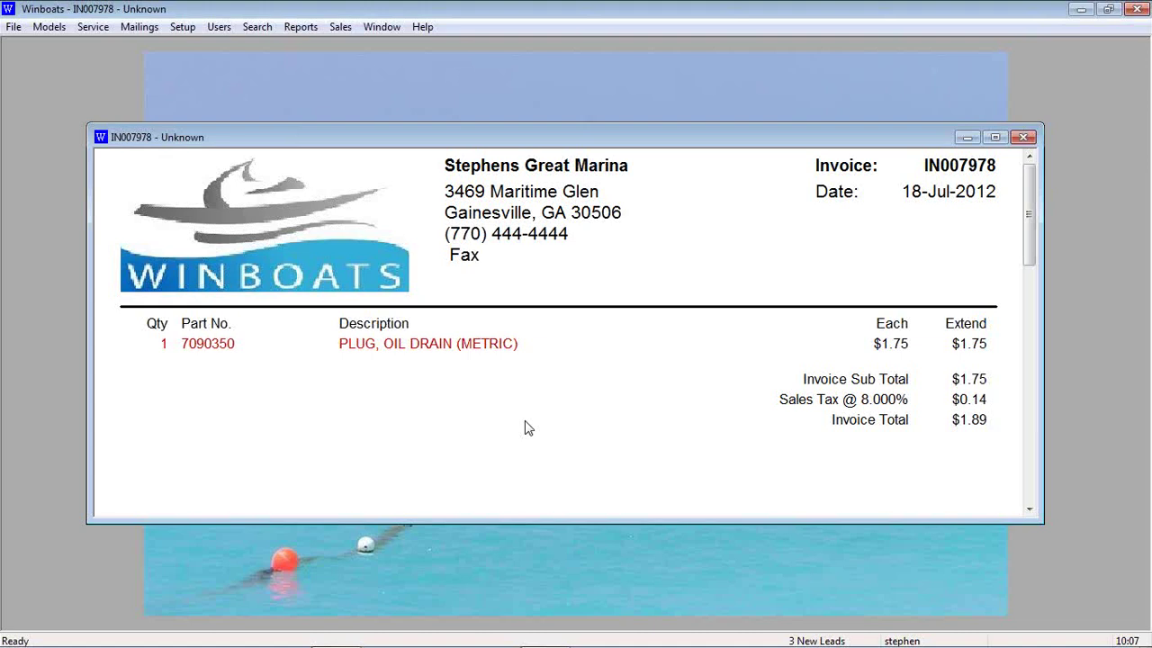
click(448, 353)
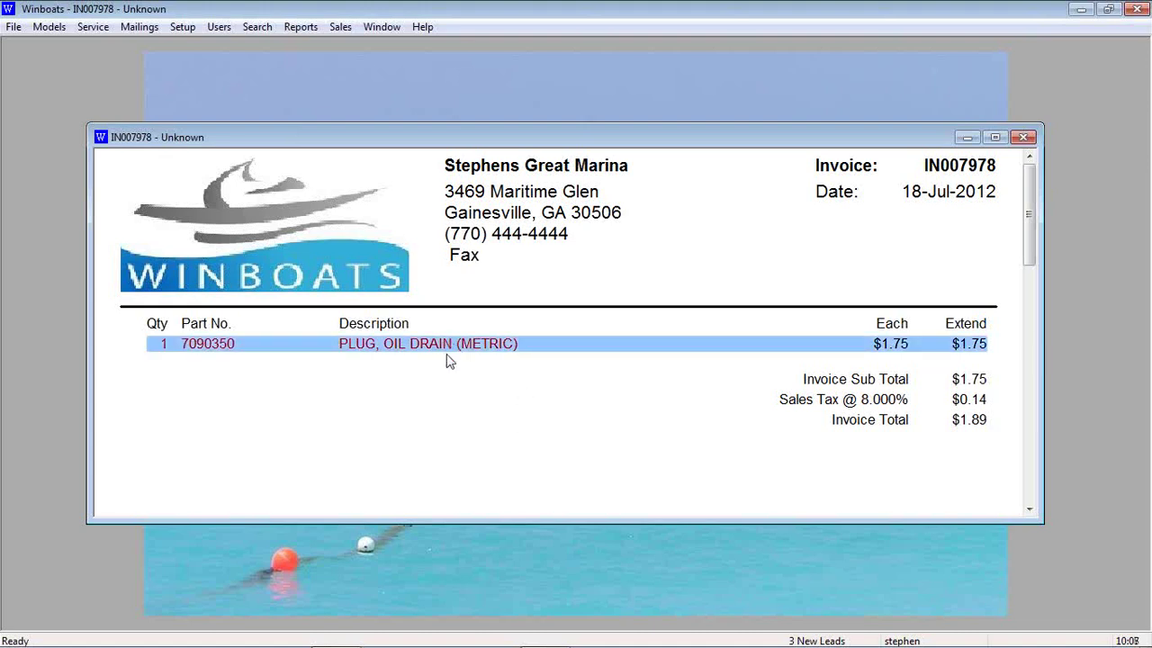
right_click(452, 352)
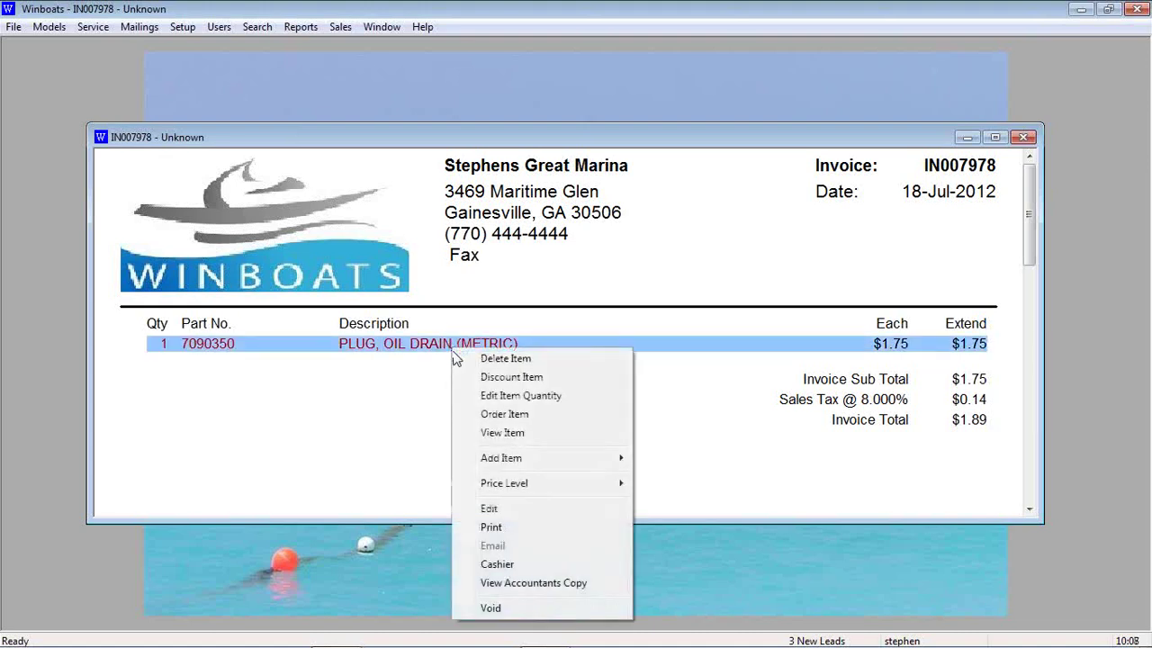
click(376, 410)
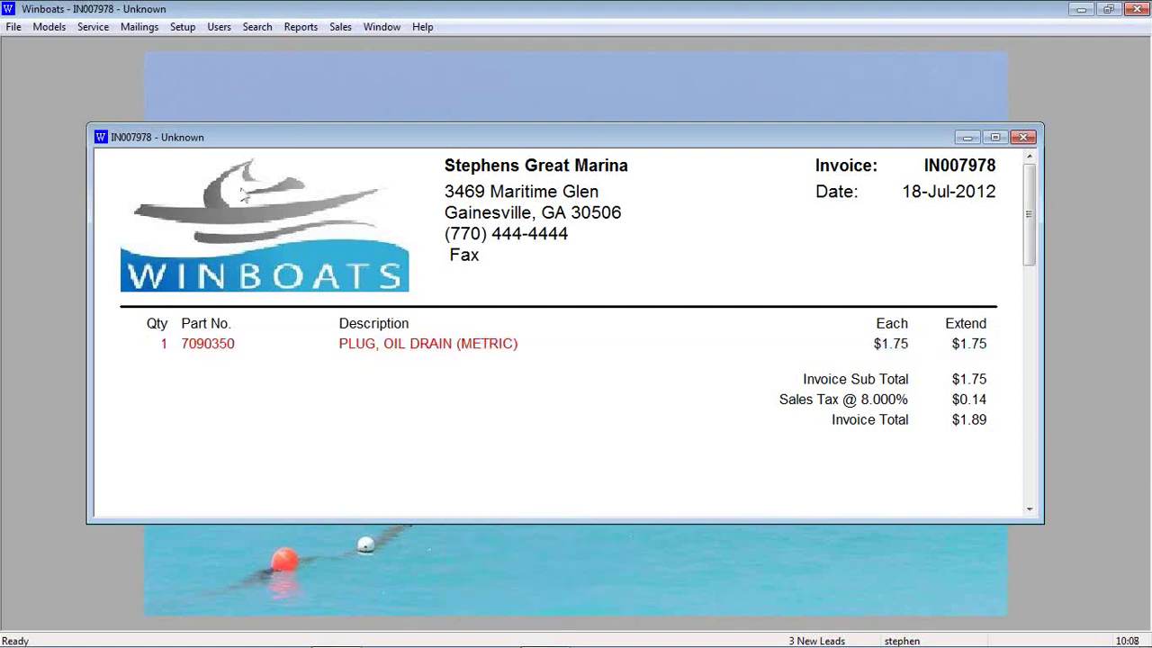
View the list of open orders and open the pending purchase order for Pleasurecraft Marine.
click(92, 26)
mouse_move(154, 142)
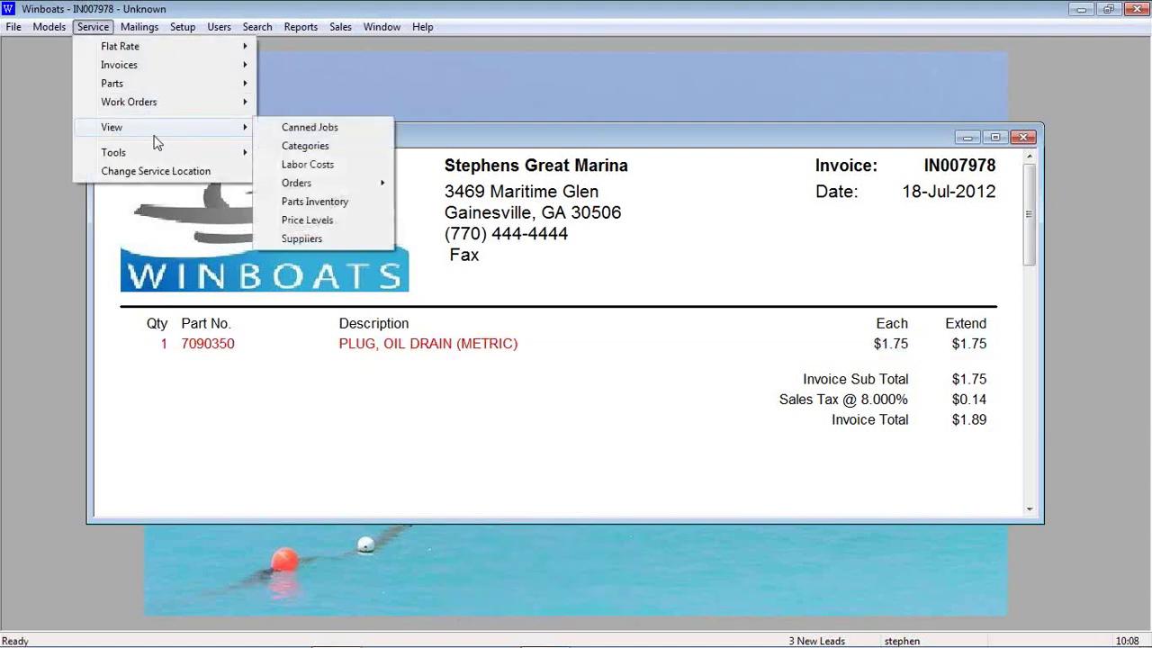
mouse_move(338, 180)
click(423, 198)
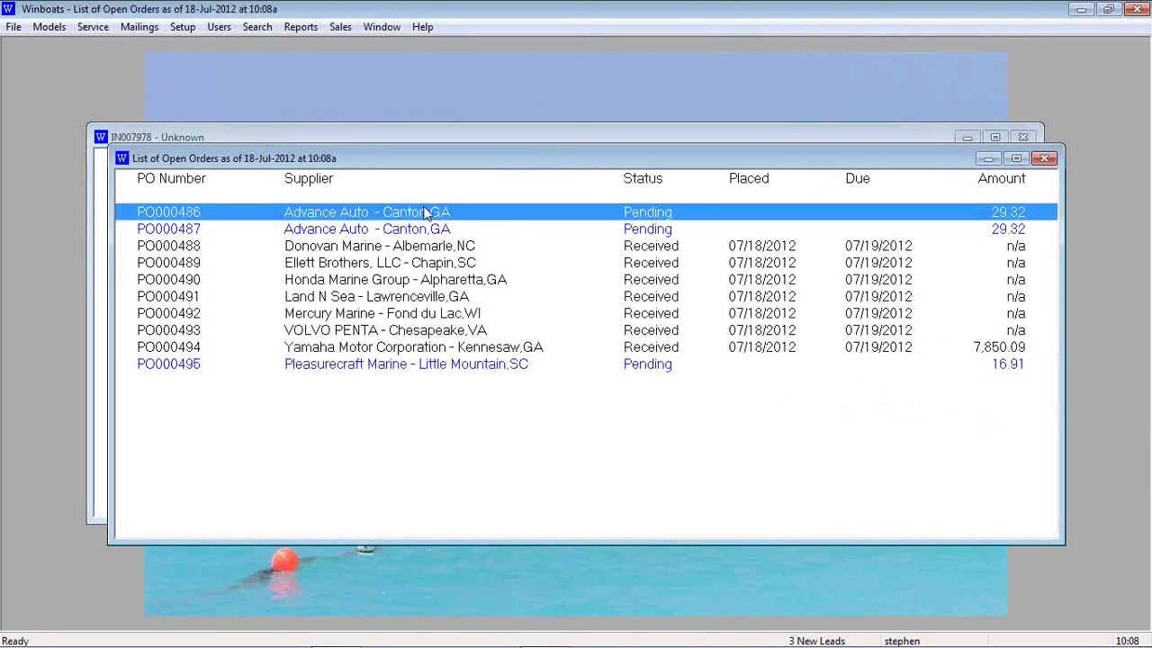
click(500, 363)
right_click(501, 364)
click(535, 393)
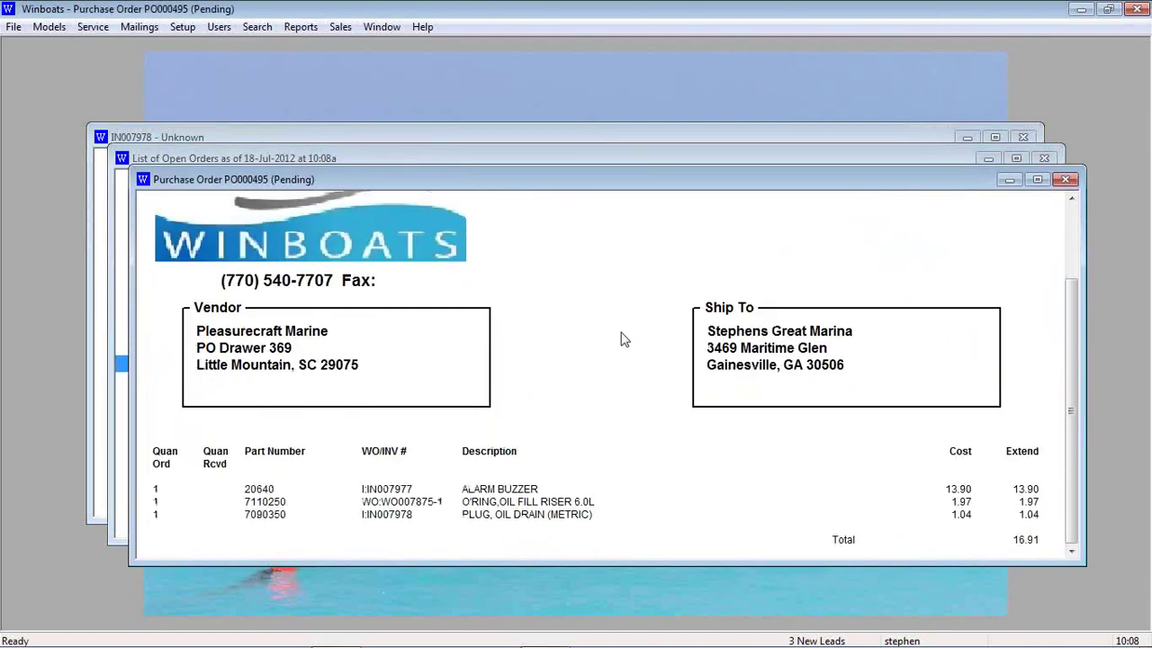
Check the work order and invoice references on the purchase order's part lines, and close the order, the open orders list and the invoice.
drag(578, 184, 572, 99)
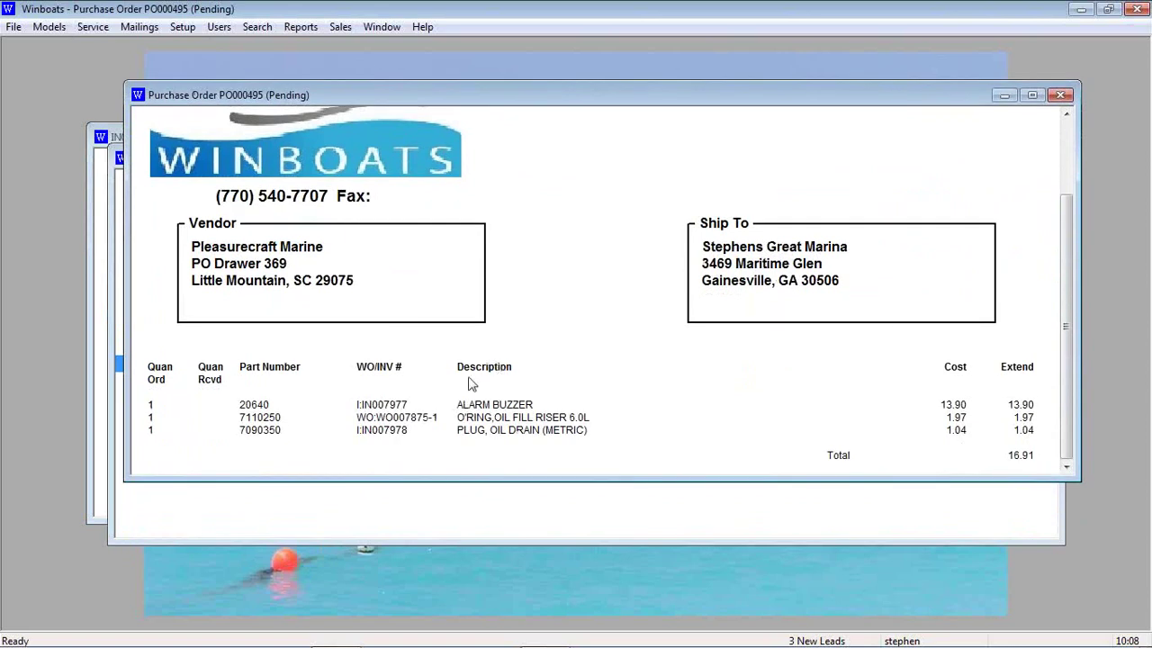
click(423, 430)
click(410, 422)
click(417, 432)
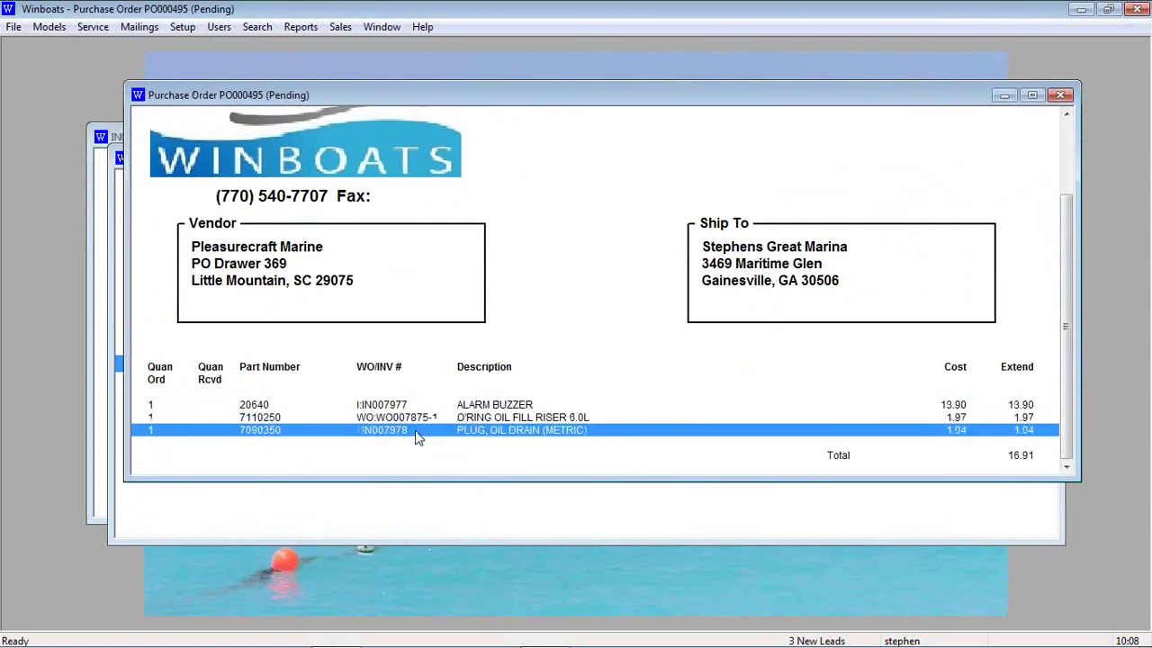
click(416, 423)
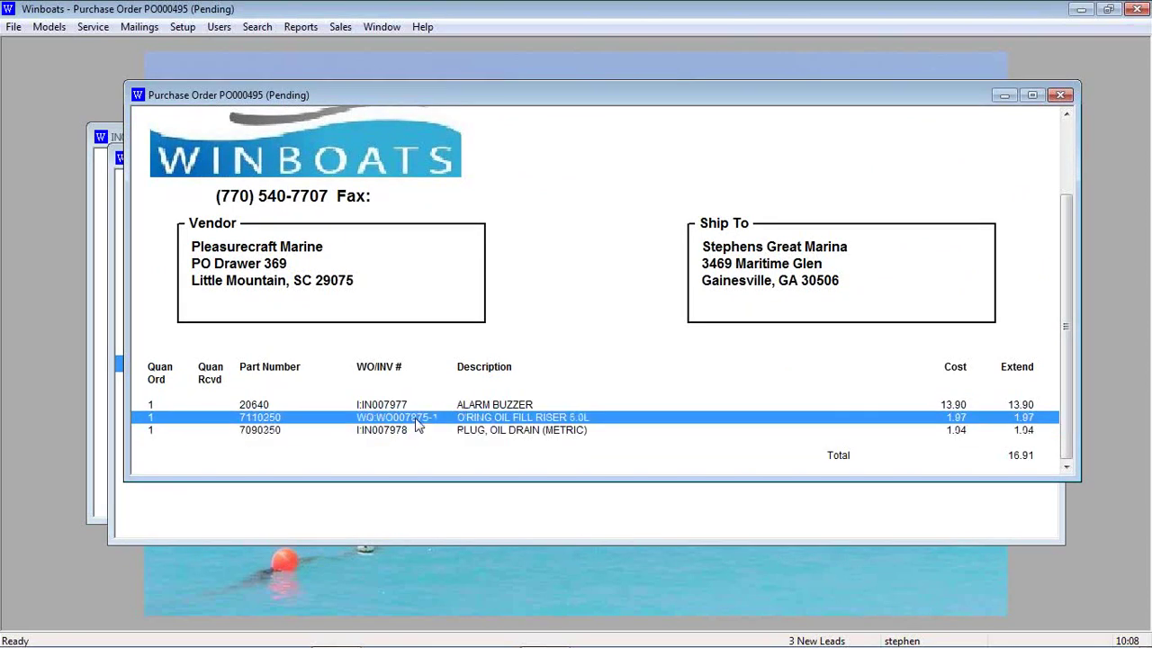
click(423, 432)
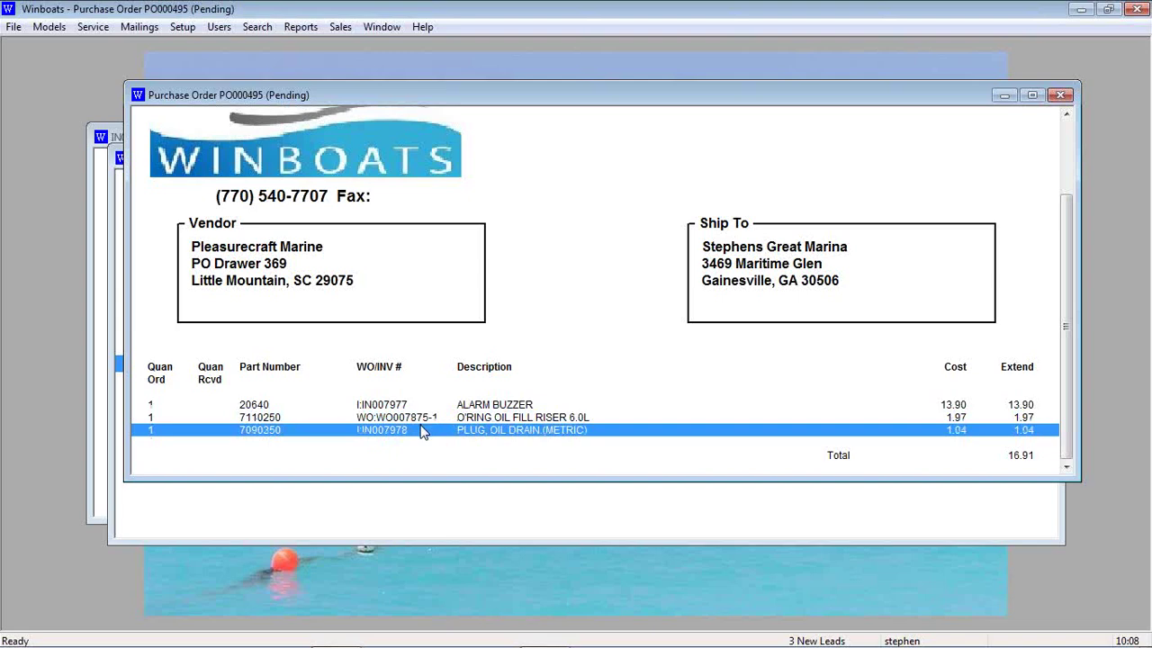
click(1060, 96)
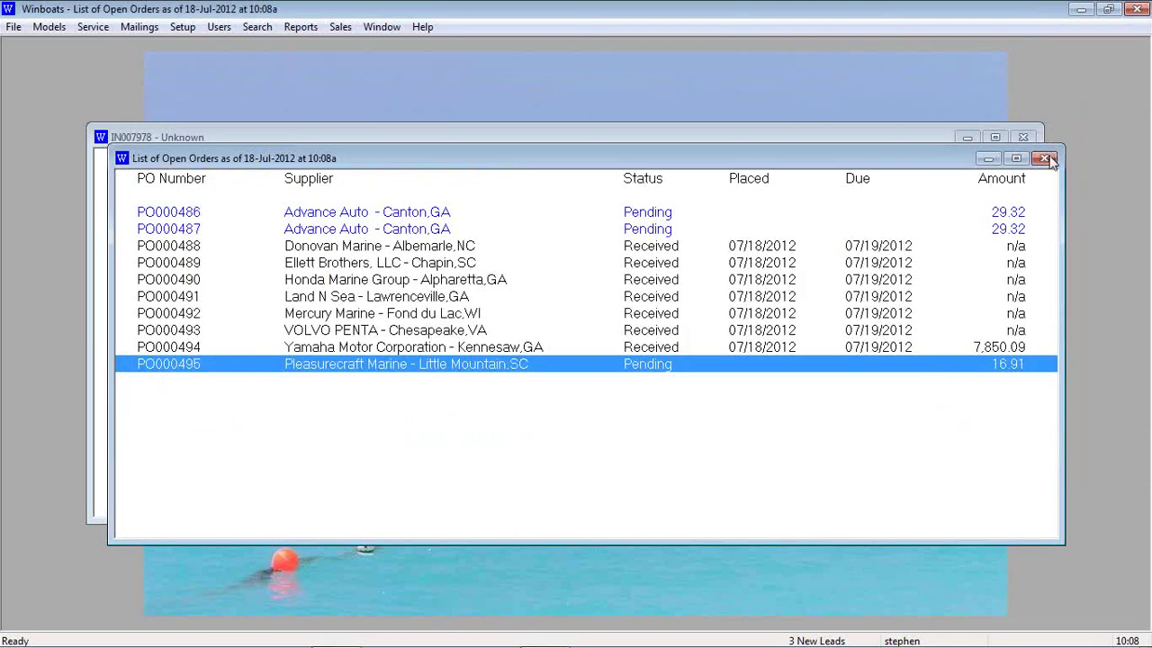
click(1024, 138)
Start a new boat work order located at the dealership and assign the existing customer by name at the Retail price level.
click(93, 26)
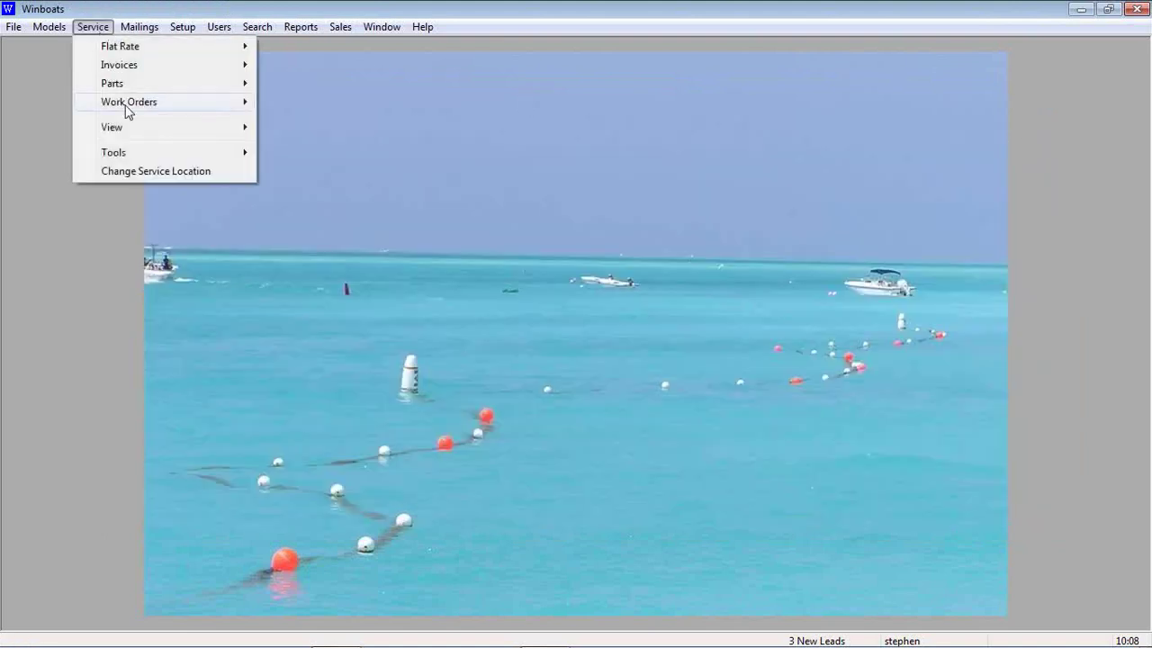
mouse_move(139, 105)
click(288, 104)
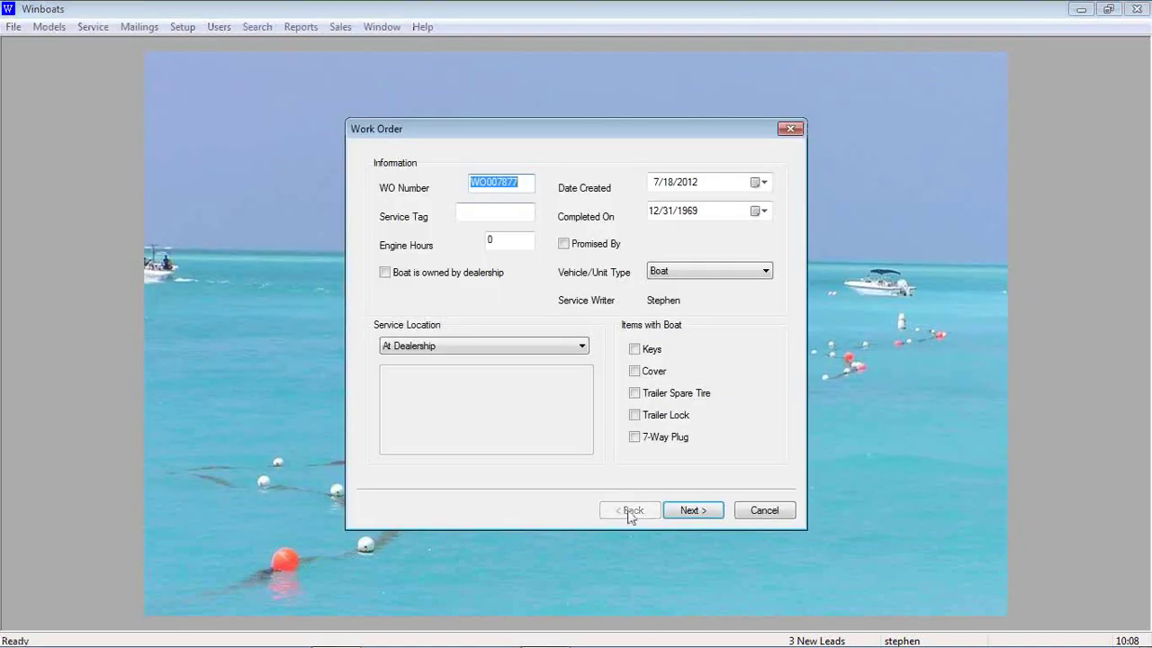
click(692, 508)
text(rhodes,)
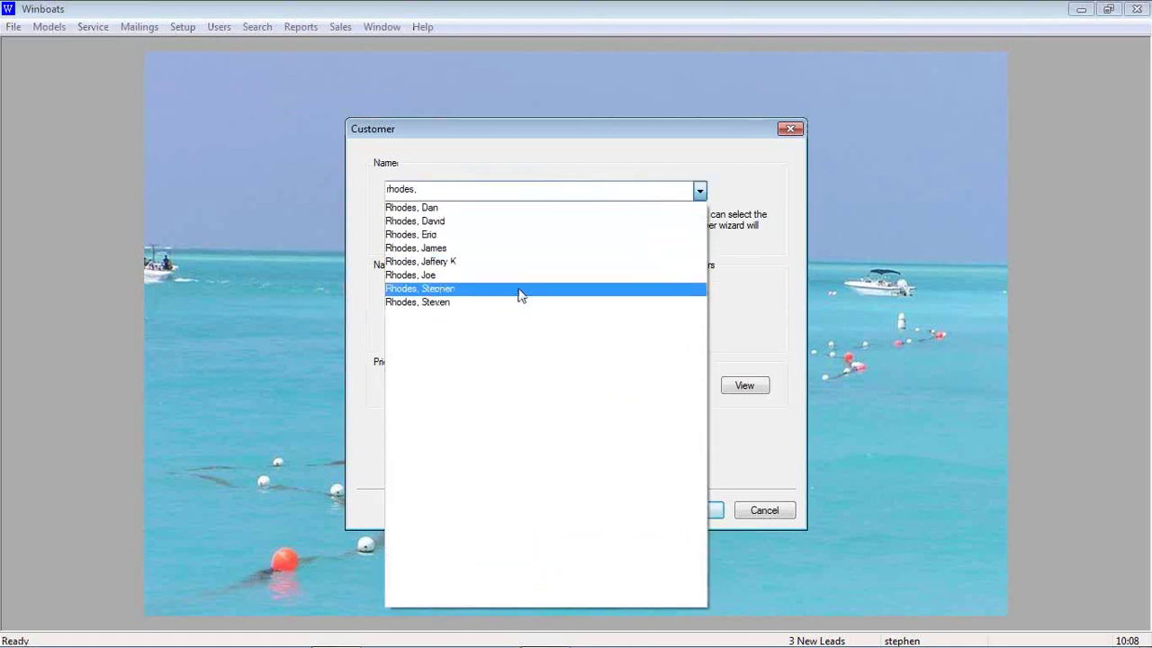
click(516, 292)
click(690, 509)
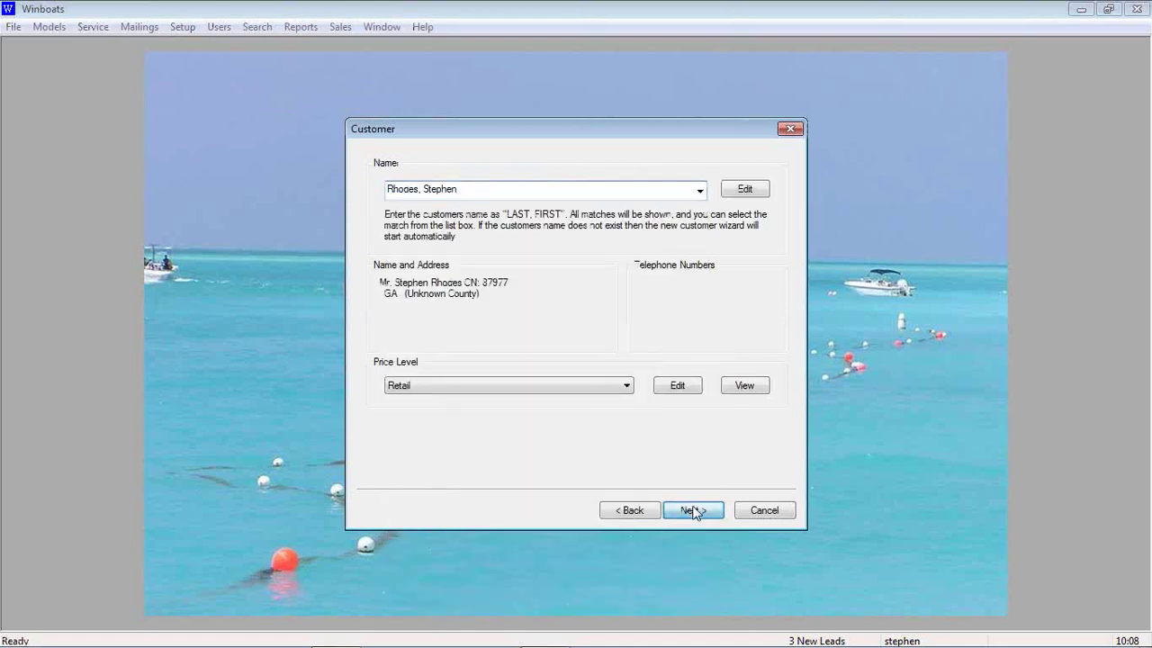
Select the customer's 2012 Bennington Pontoon 2075GL as the work order's unit and proceed to its jobs list.
click(594, 277)
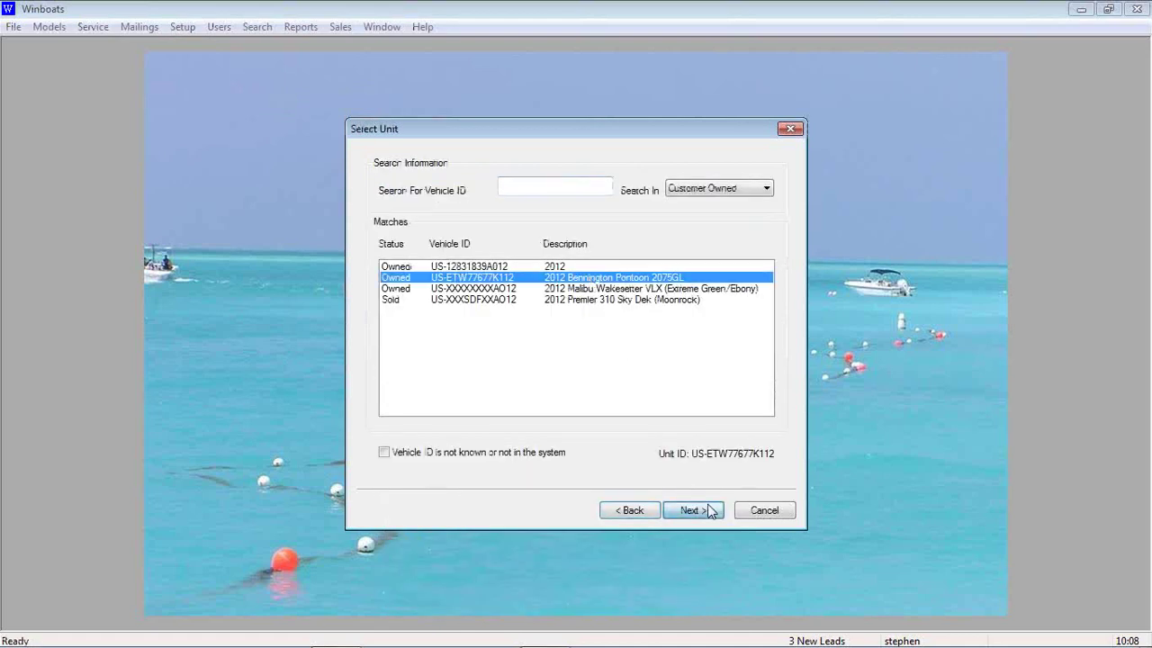
click(700, 510)
click(708, 510)
click(709, 510)
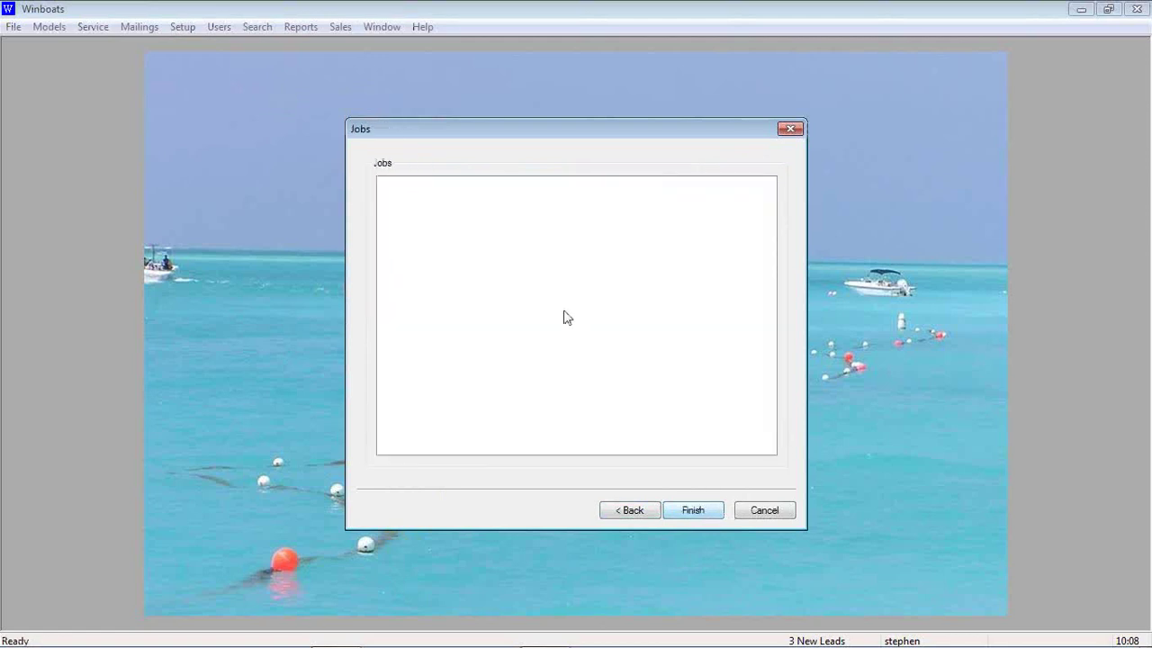
Add a job to the work order with the description "test".
right_click(564, 314)
click(581, 324)
text(Ir)
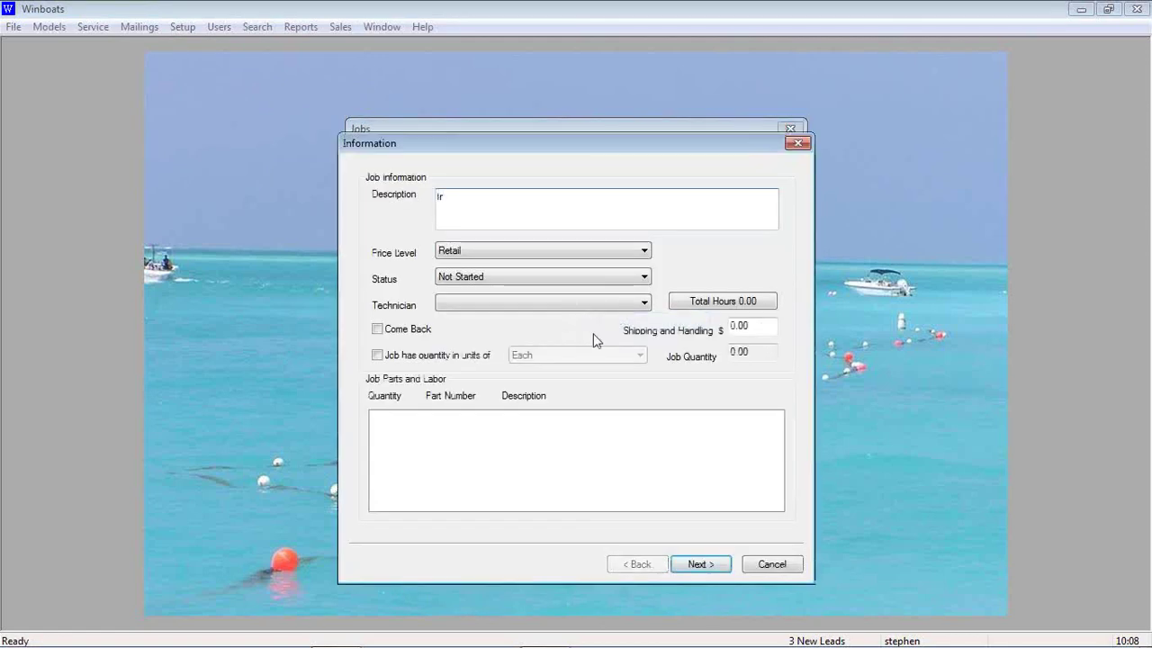
text(st)
Add part 90308550, the 3/8-16X5.5 bolt, to the "test" job with a quantity of 1.
right_click(445, 413)
mouse_move(493, 425)
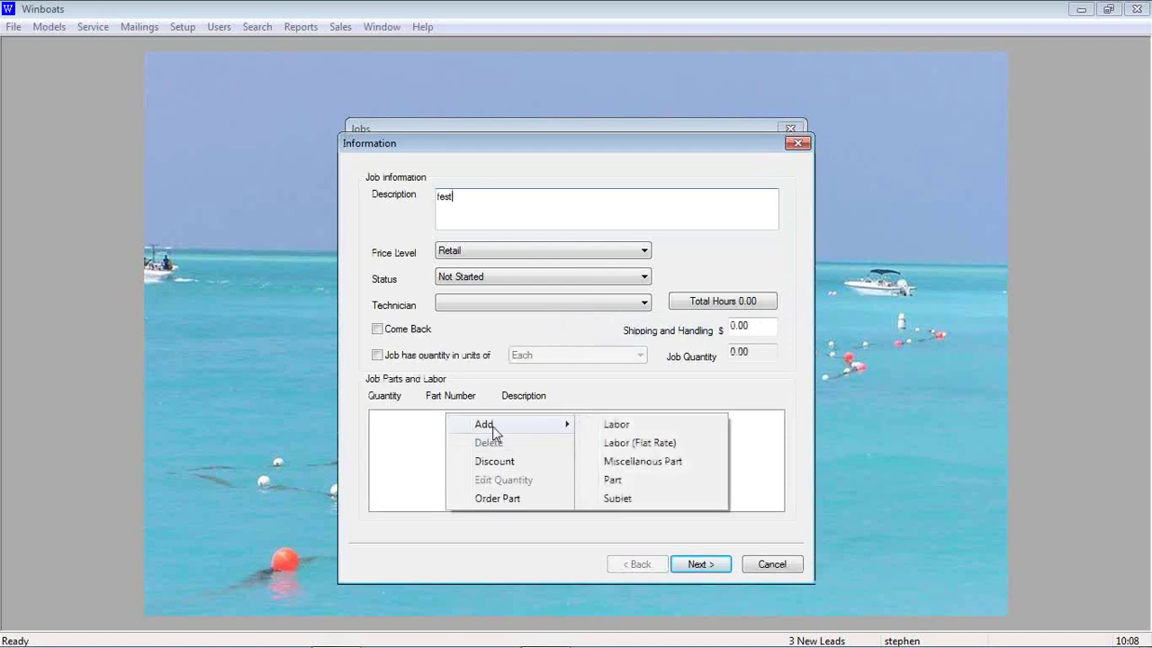
click(622, 481)
click(643, 437)
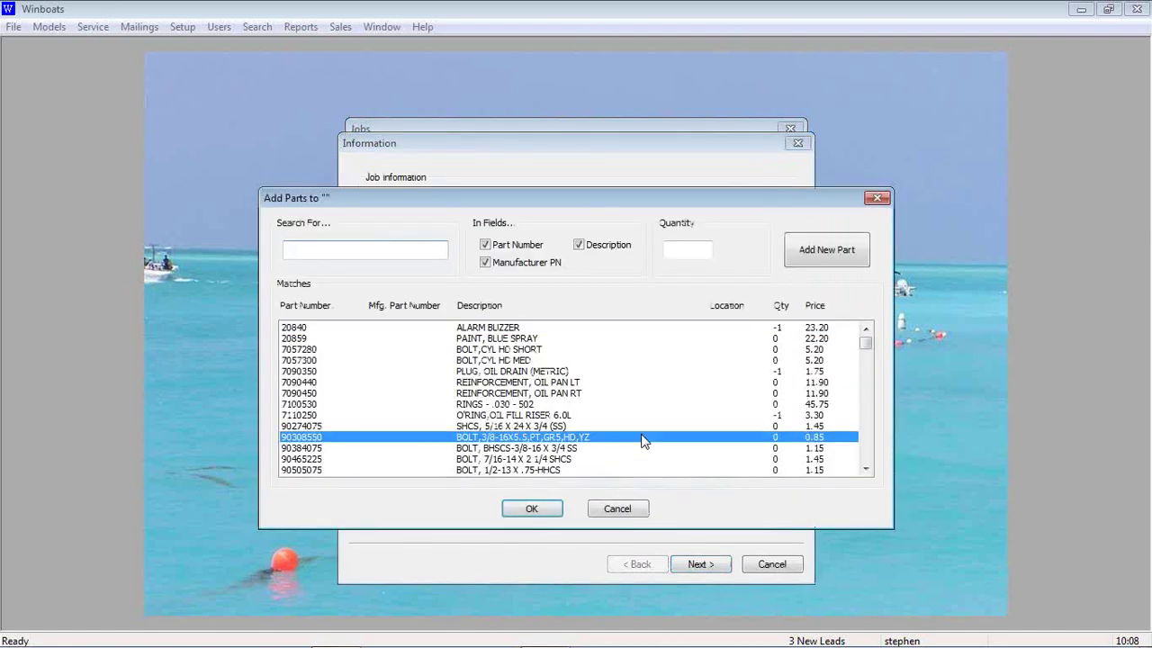
click(685, 250)
text(1)
click(531, 508)
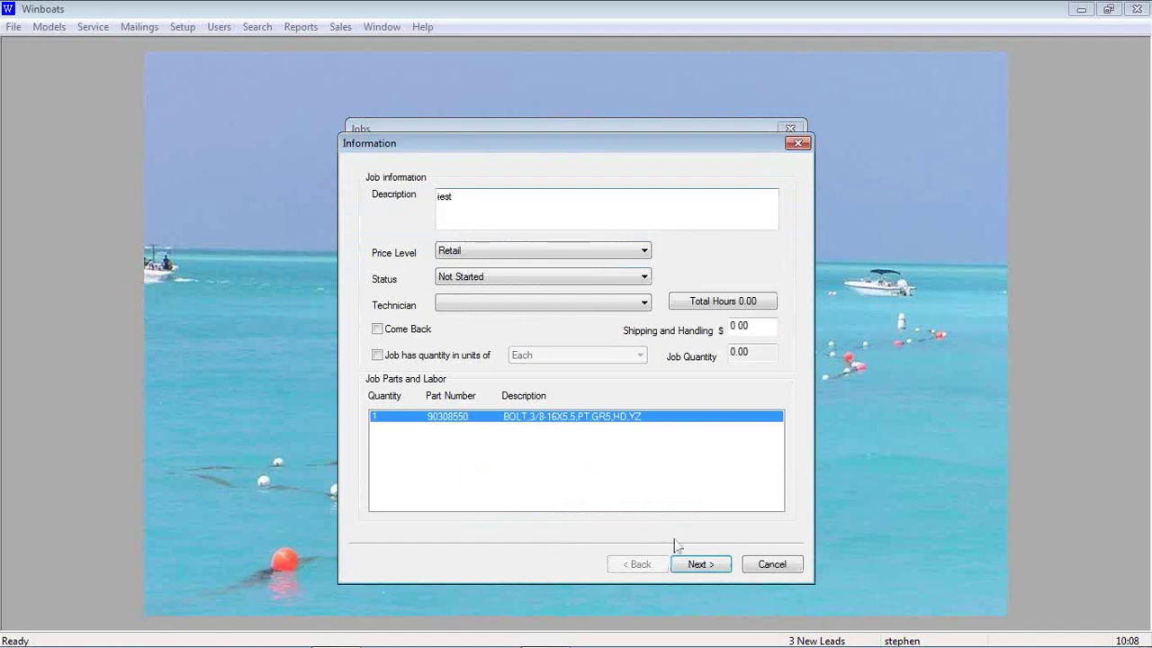
Open the order form for part 90308550 from the new job's parts list and cancel it.
right_click(579, 418)
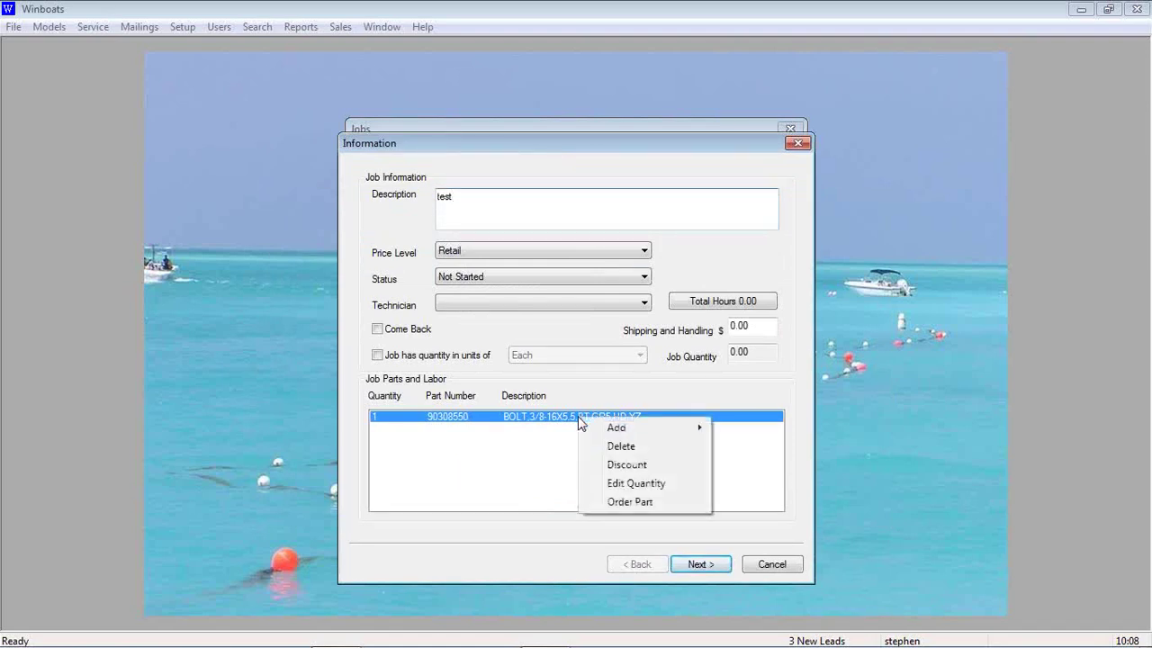
click(630, 503)
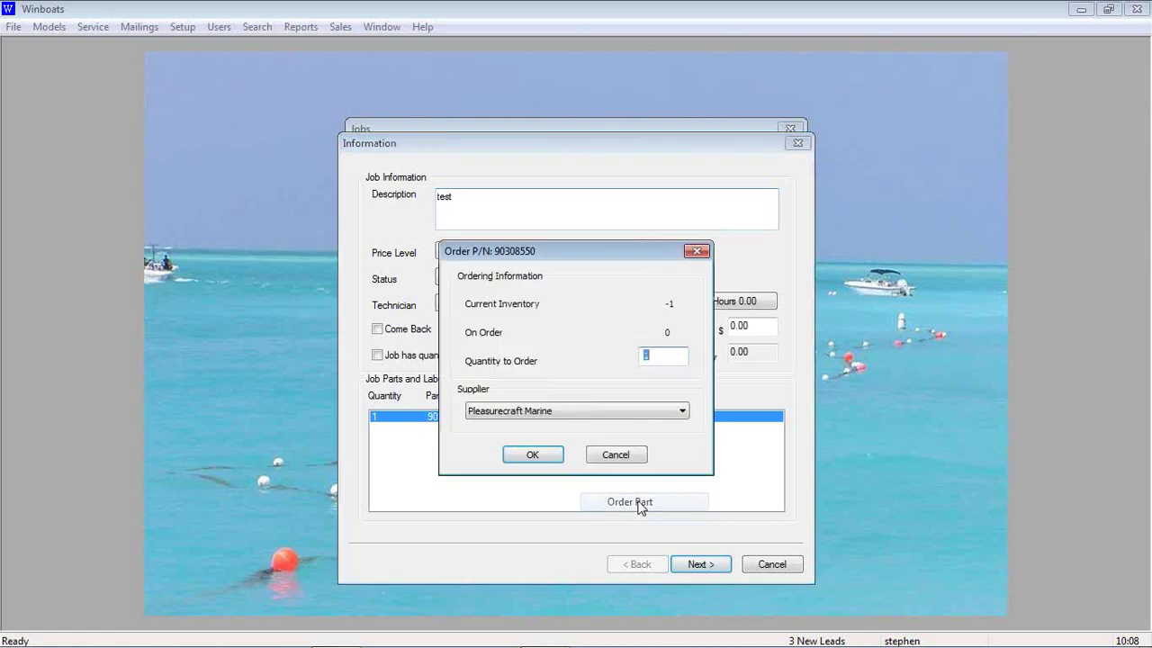
click(615, 456)
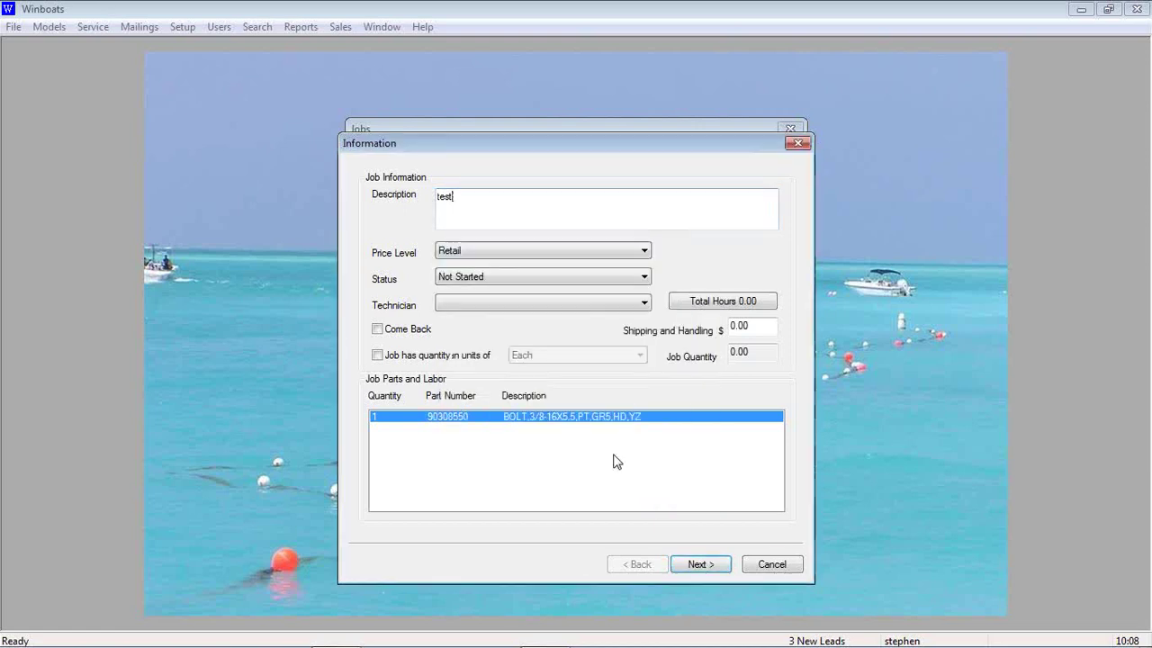
Complete the "test" job's entry and reopen the job for editing from the jobs list.
click(724, 564)
click(700, 564)
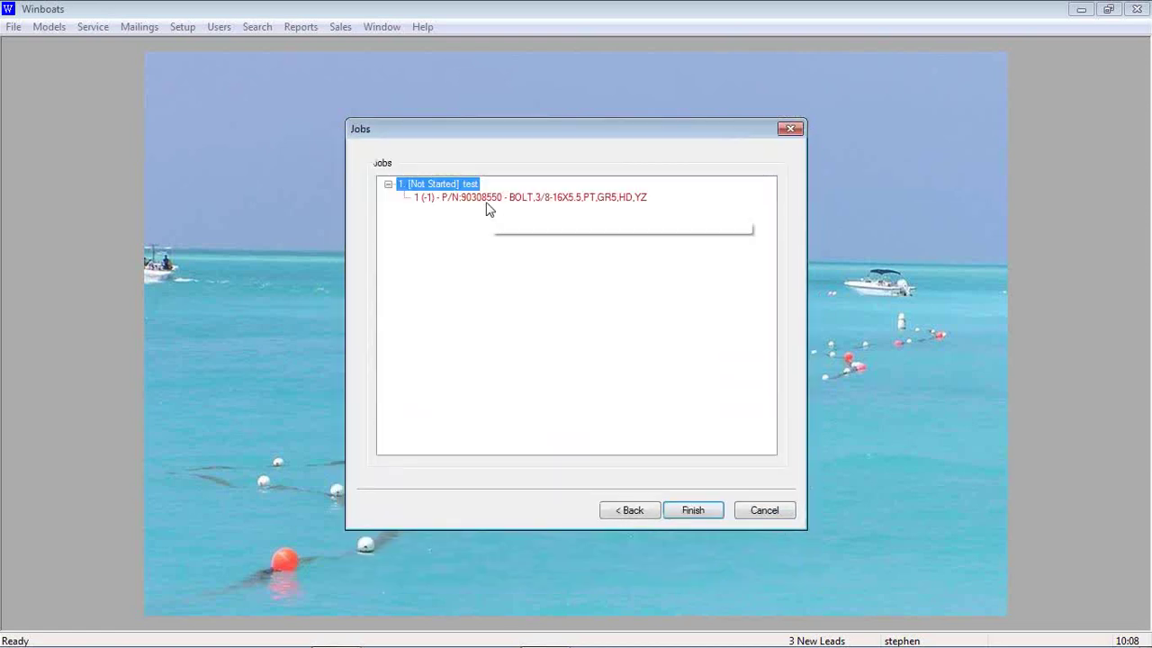
right_click(486, 200)
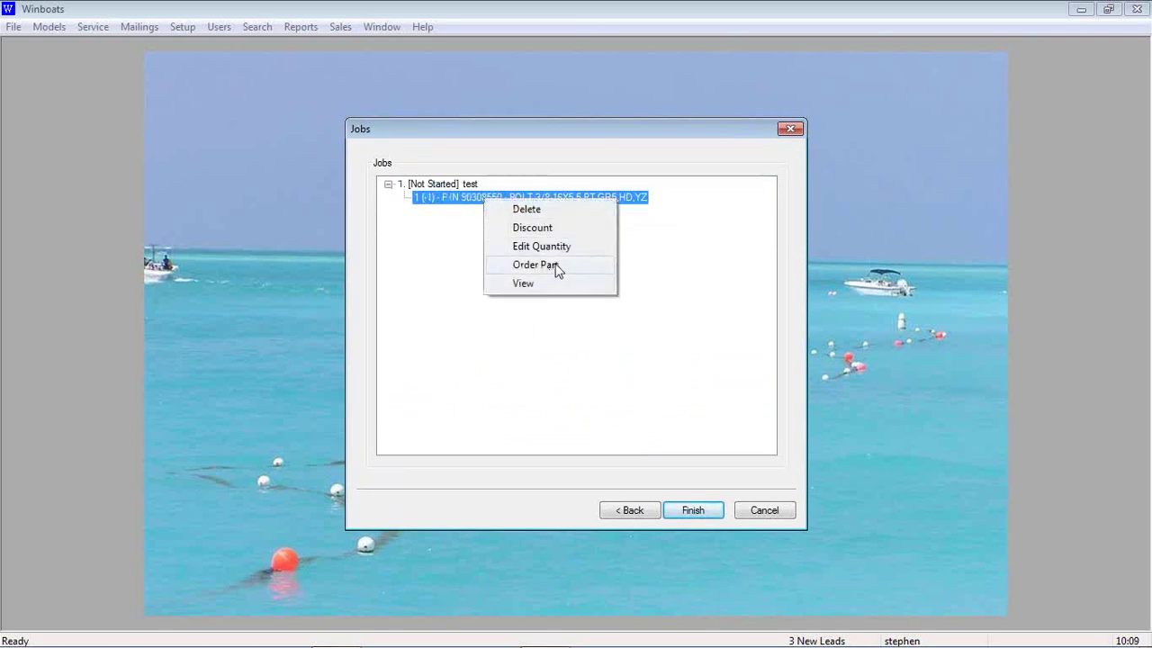
right_click(473, 186)
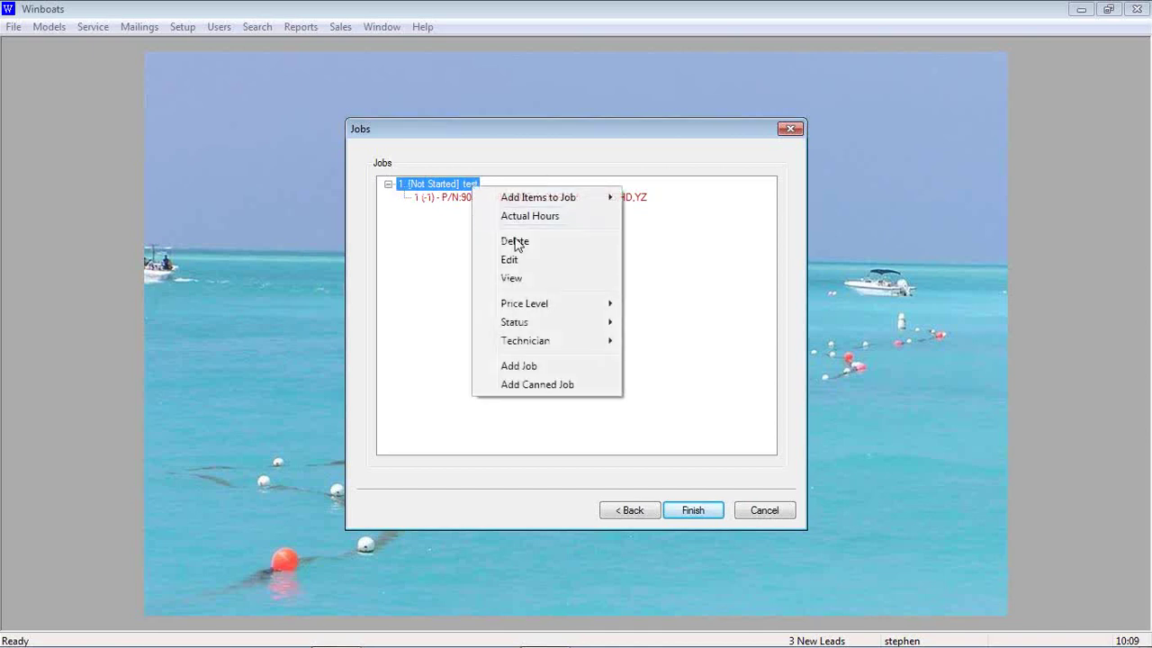
click(528, 263)
Order one of part 90308550 from Pleasurecraft Marine, and close the job and the unfinished work order.
right_click(568, 427)
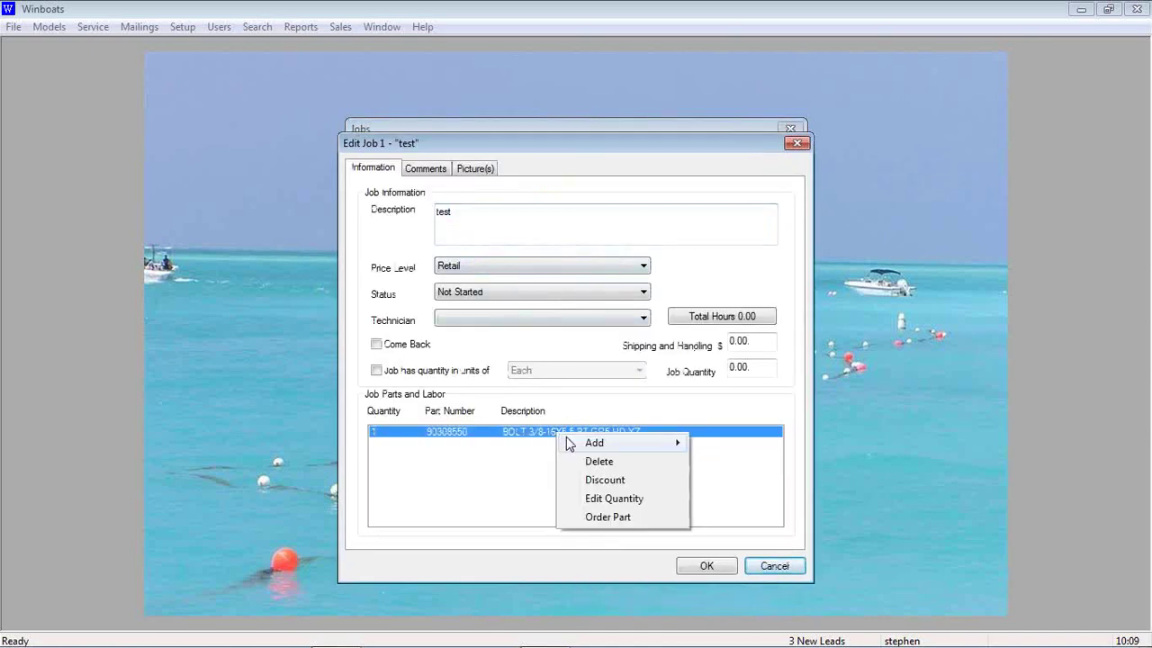
click(621, 517)
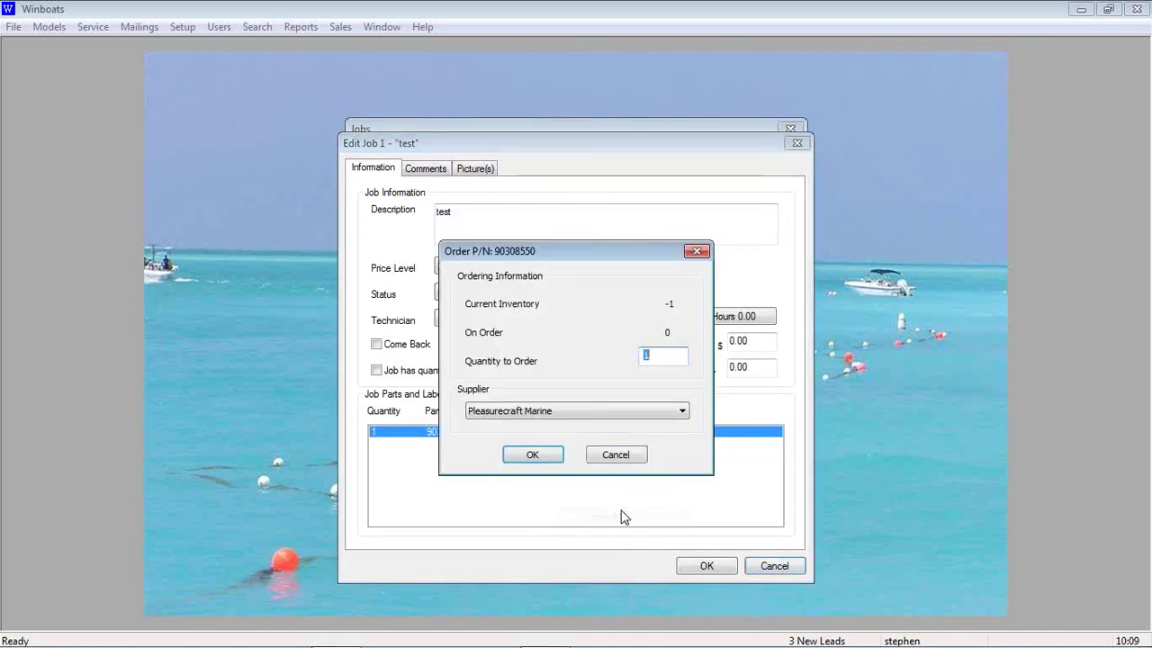
click(584, 414)
click(563, 423)
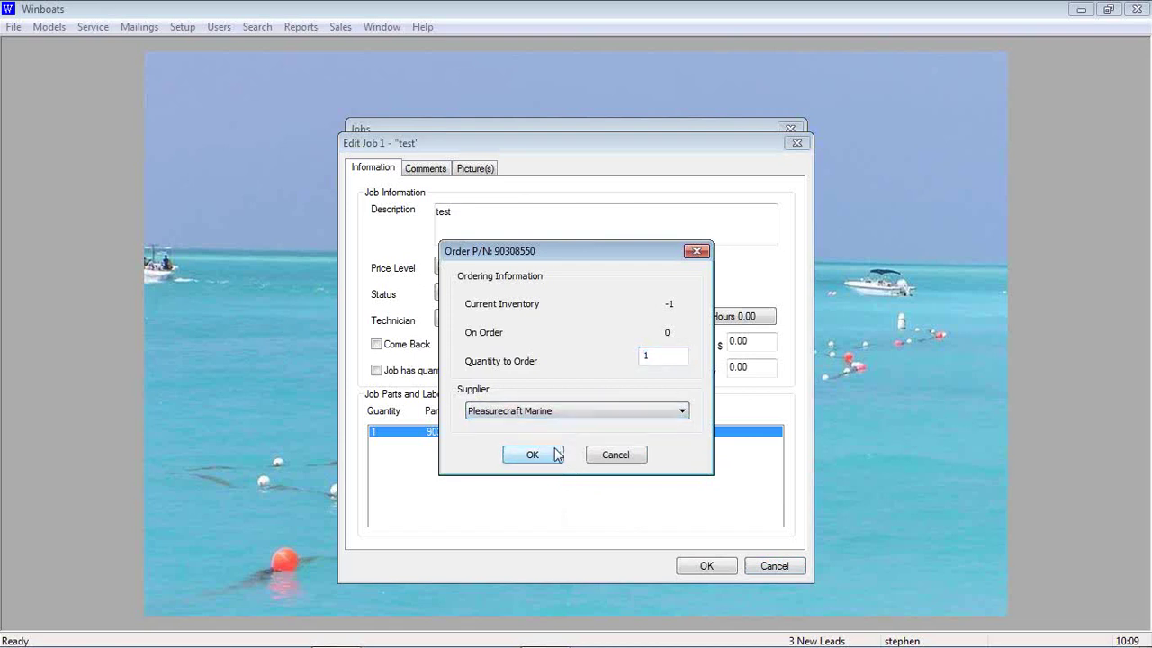
click(530, 455)
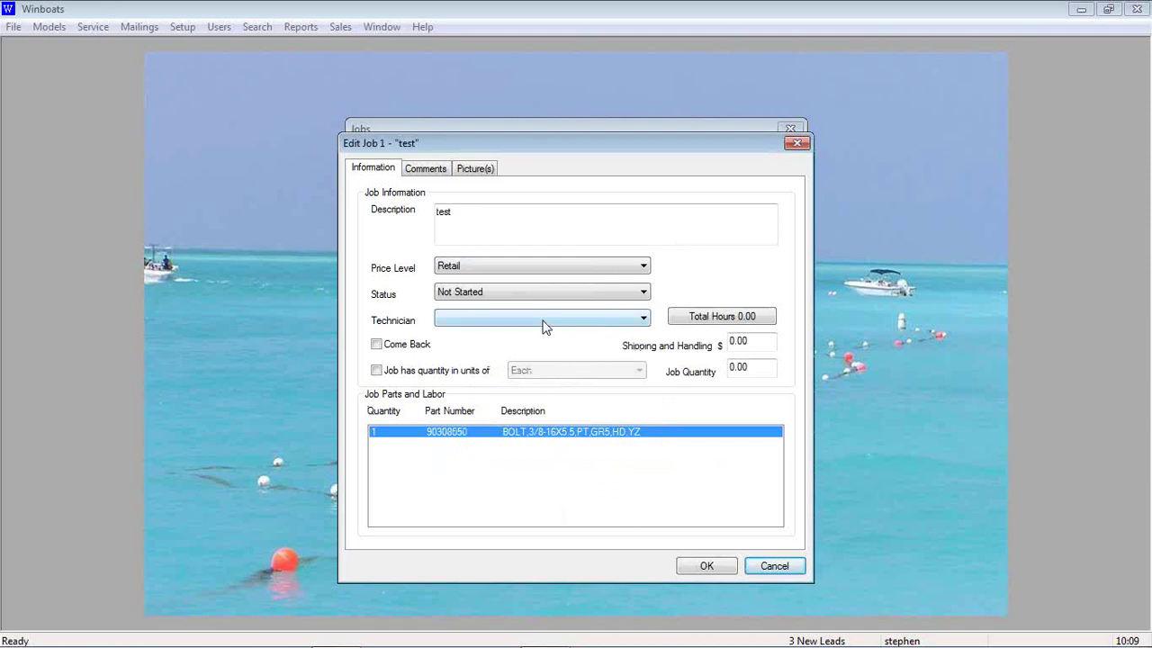
click(796, 144)
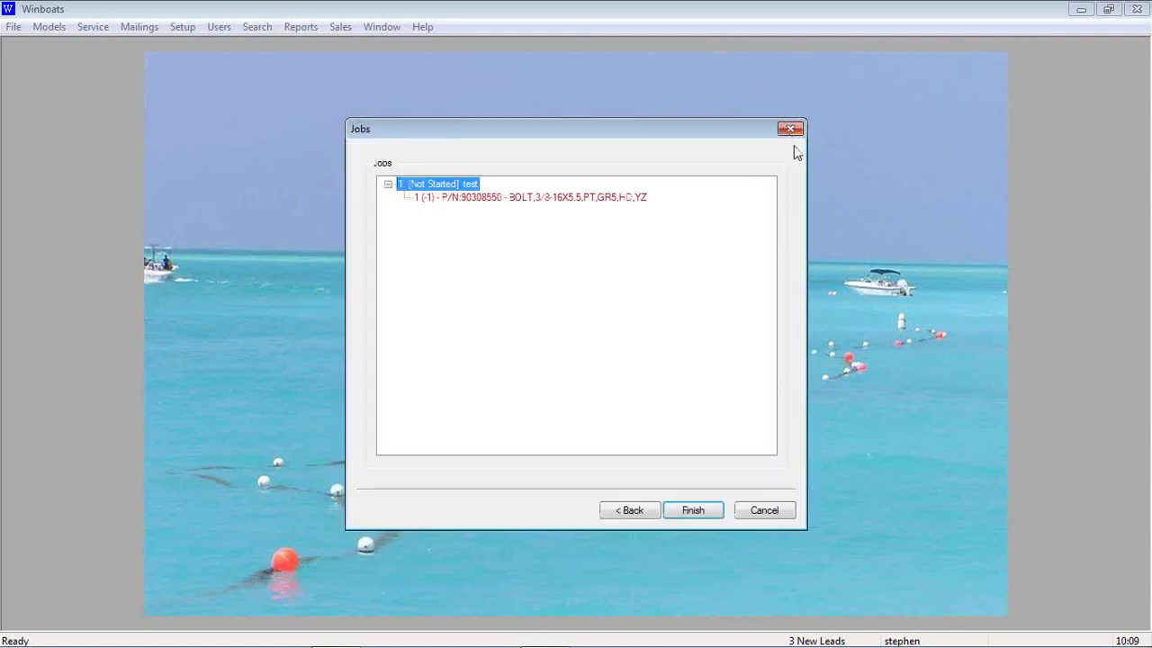
click(790, 128)
Open the pending Pleasurecraft Marine purchase order from the list of open orders and bring its part lines into view.
click(103, 30)
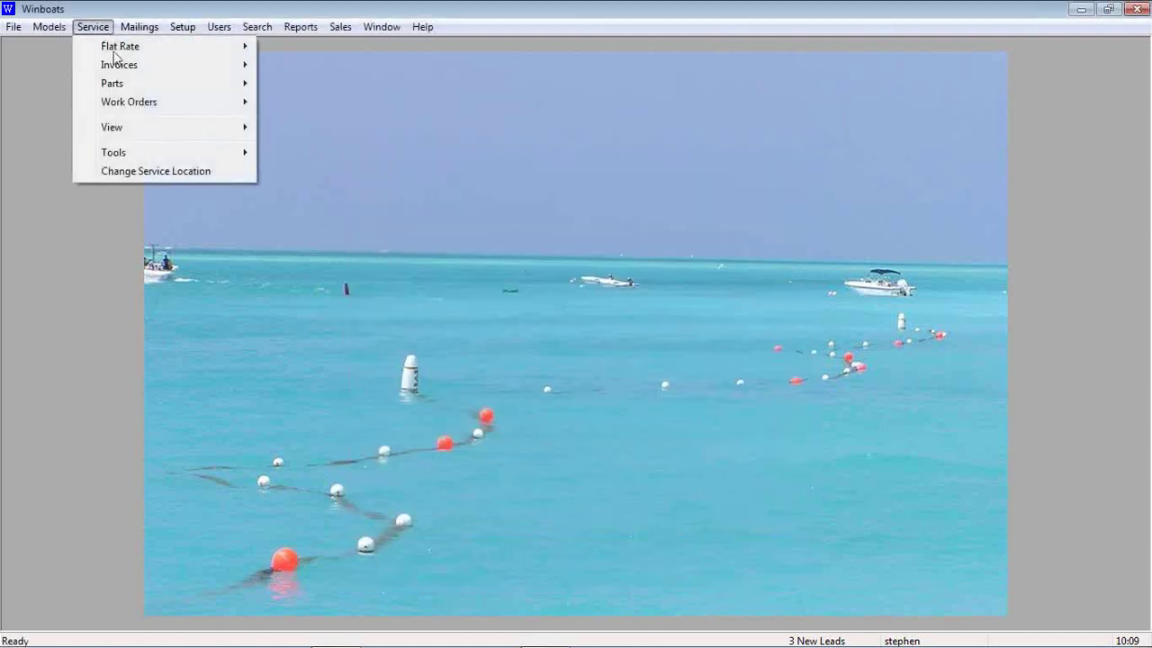
mouse_move(141, 123)
mouse_move(344, 190)
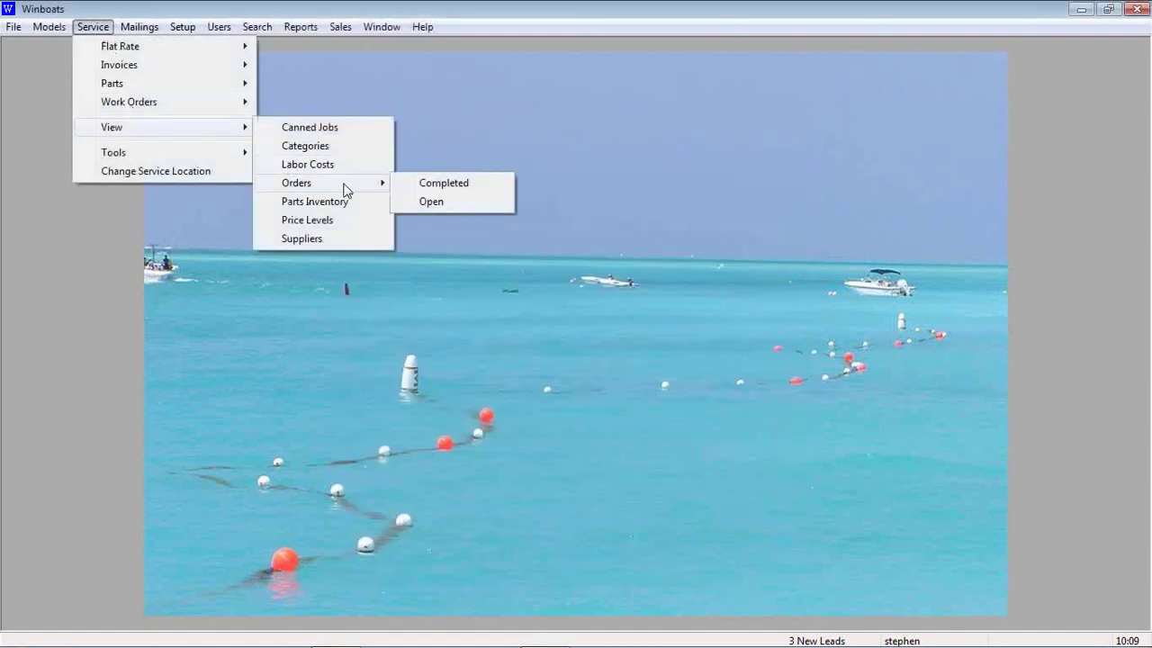
click(407, 201)
click(480, 357)
right_click(512, 407)
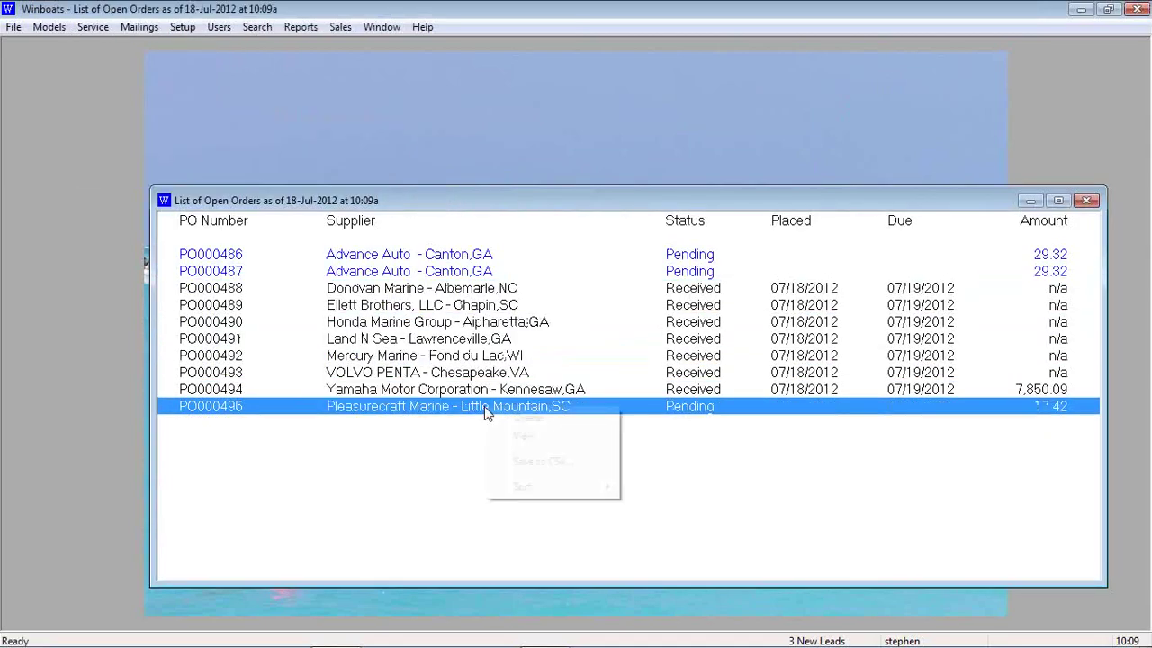
click(520, 439)
scroll(540, 454, down, 3)
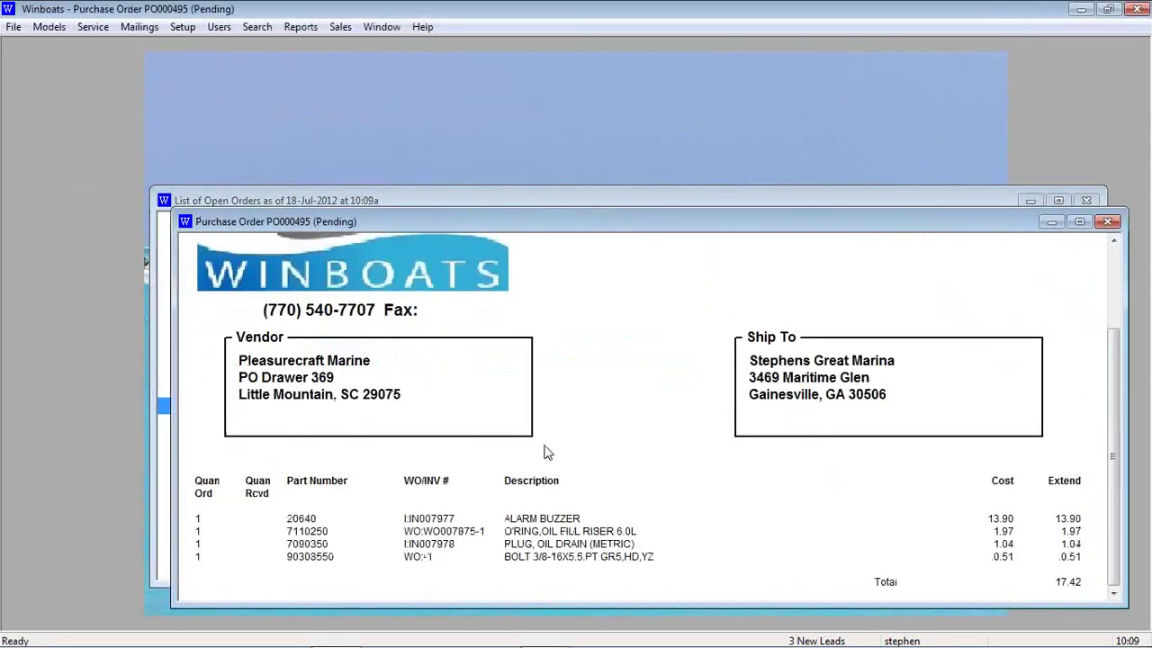
Try to view the work order behind the purchase order's 90308550 bolt line, and close the order and the open orders list.
click(506, 532)
click(477, 544)
click(477, 556)
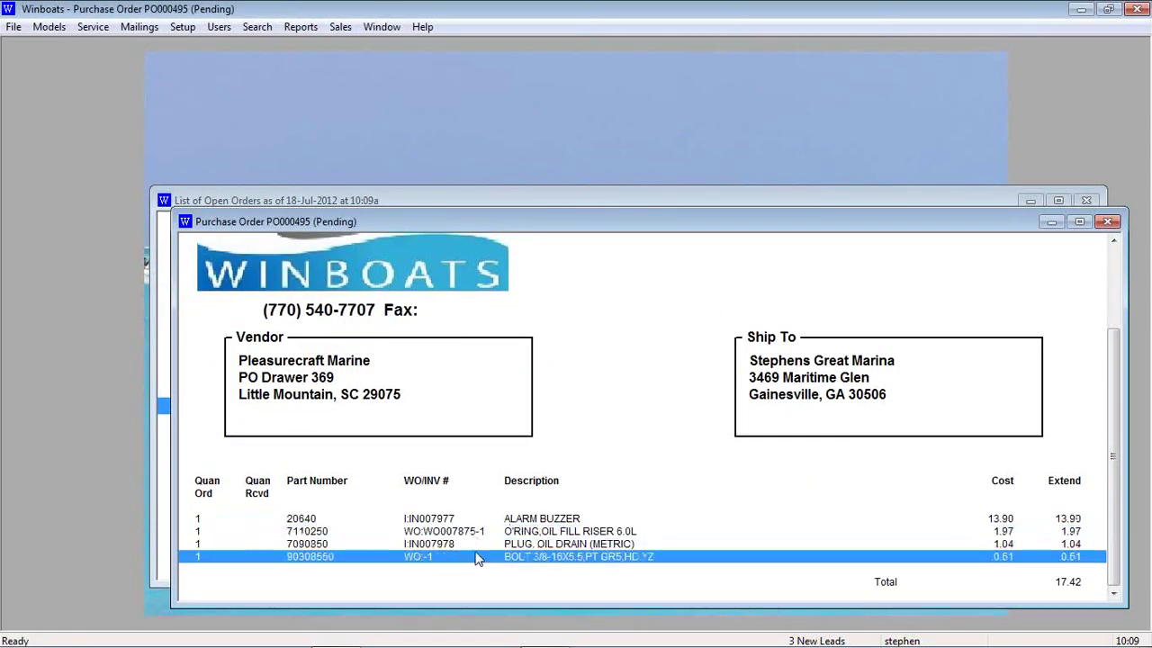
right_click(477, 556)
mouse_move(551, 391)
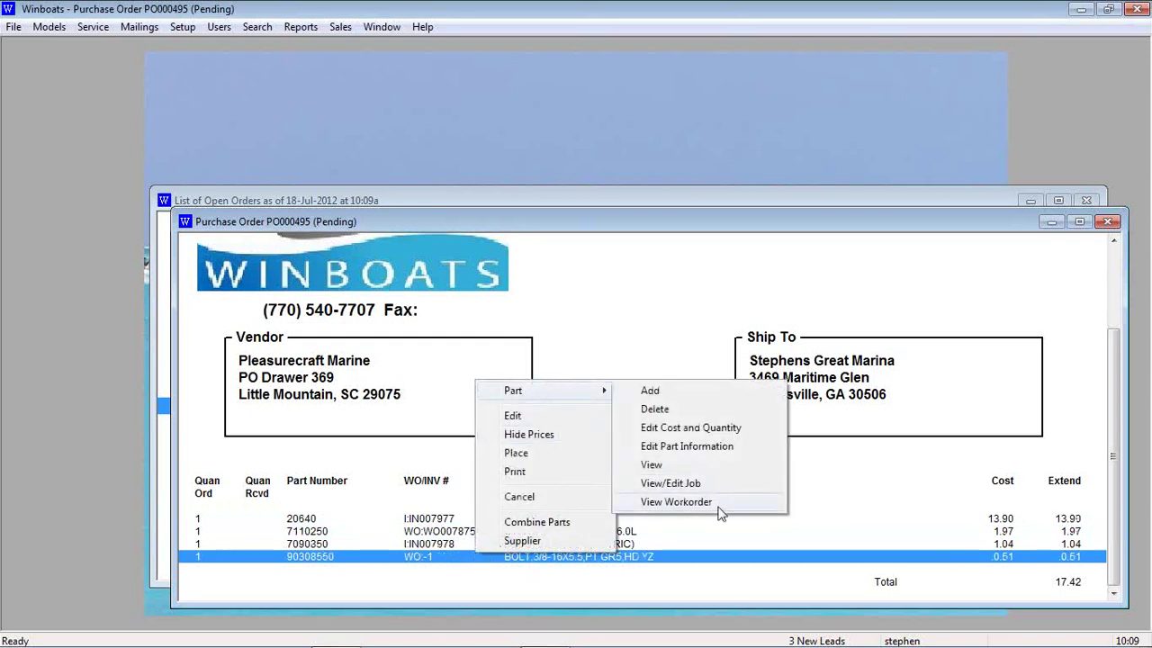
click(721, 502)
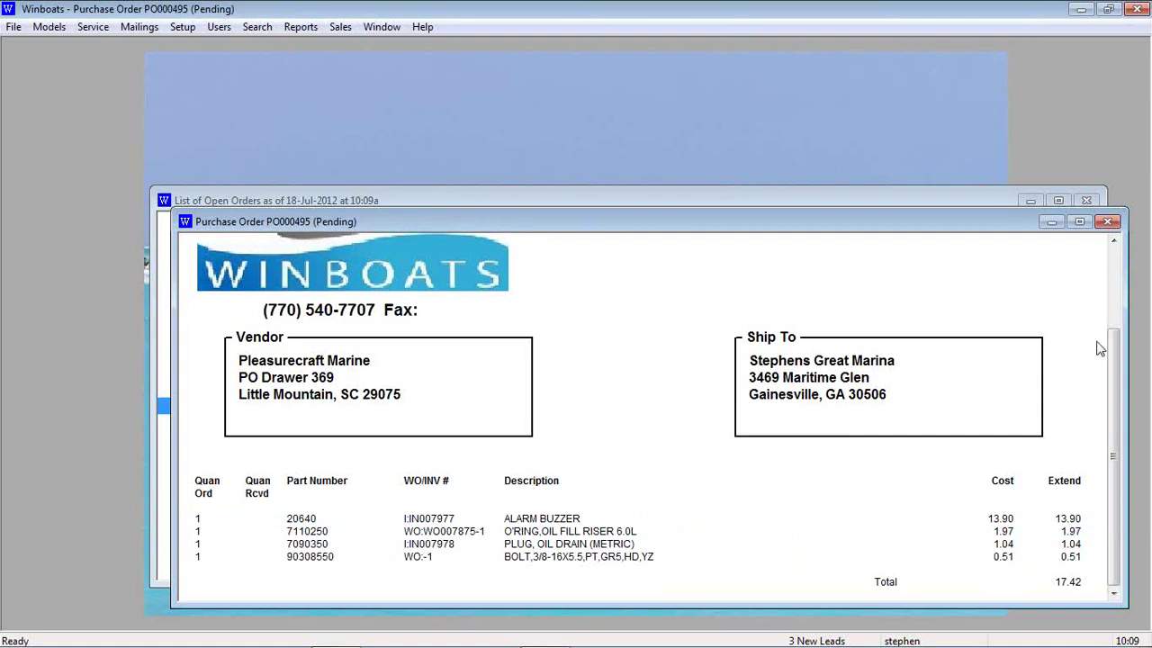
click(1110, 226)
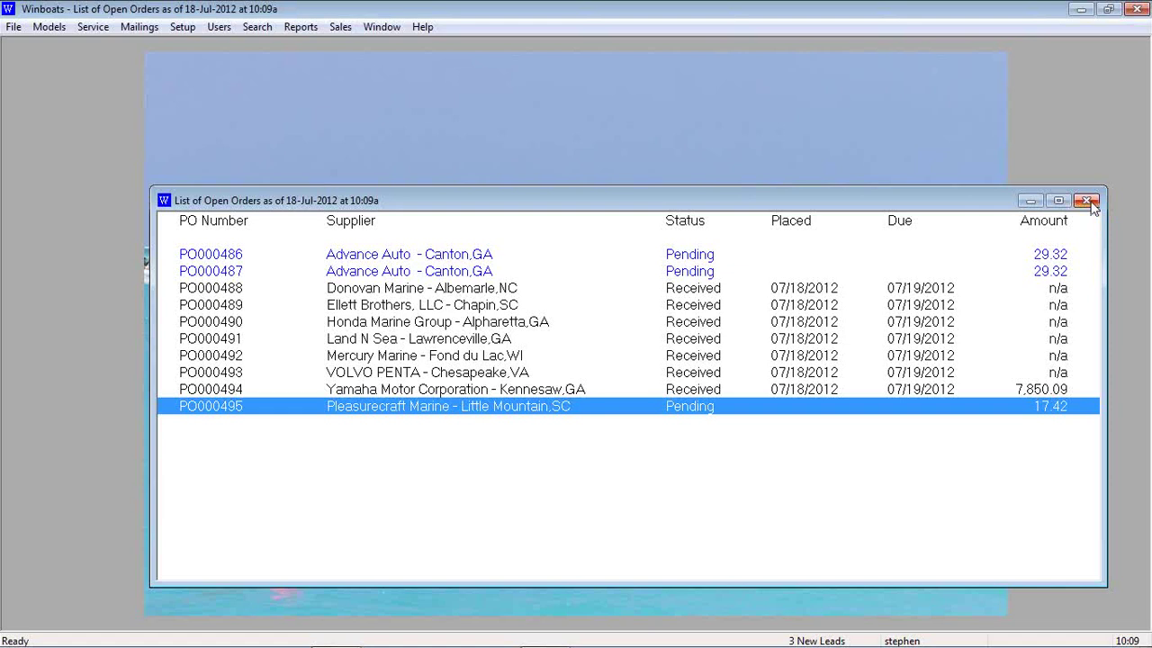
click(1087, 202)
Create a new boat work order at the dealership and select the existing customer by name at the Retail price level.
click(93, 28)
mouse_move(139, 110)
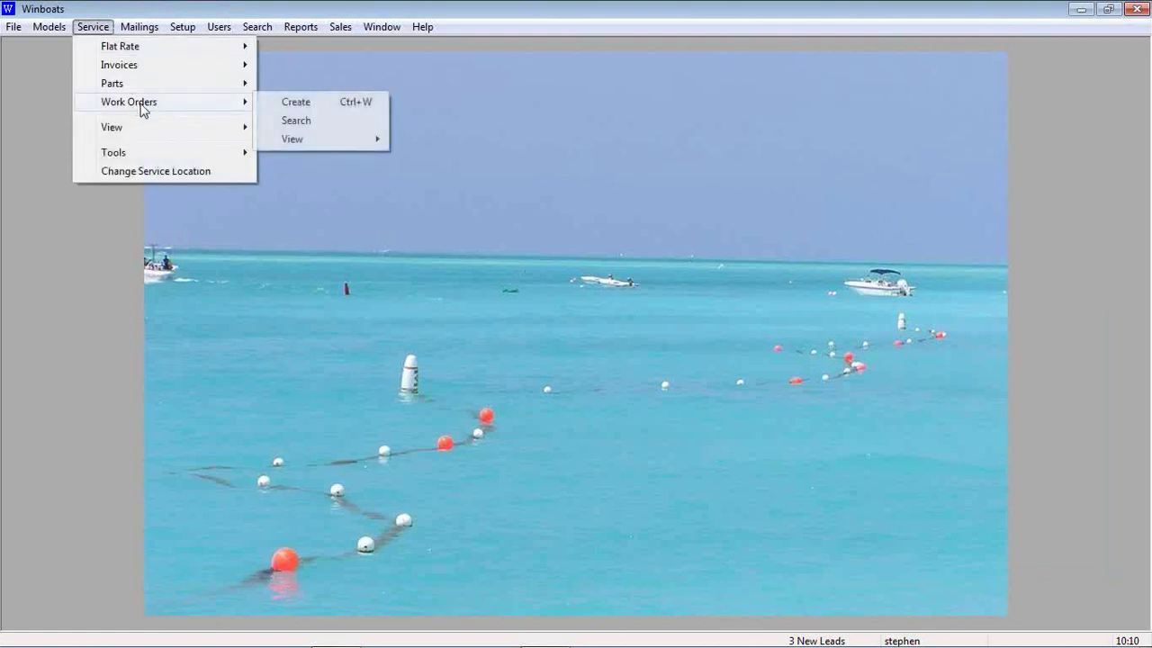
click(279, 102)
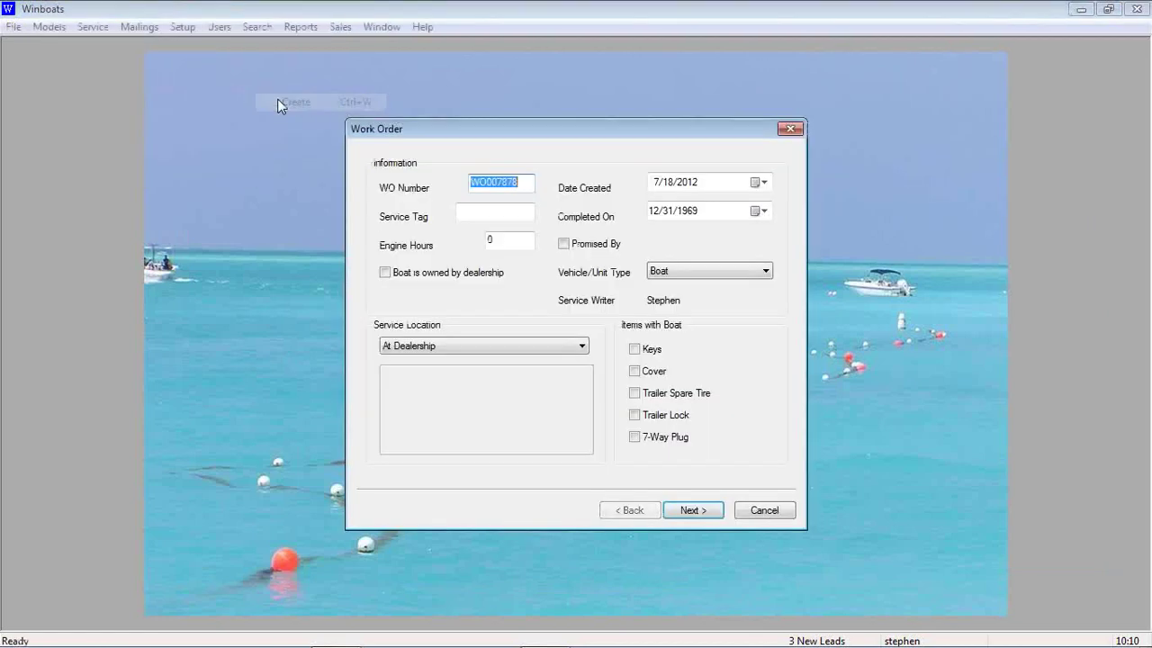
click(703, 509)
text(rhodes,)
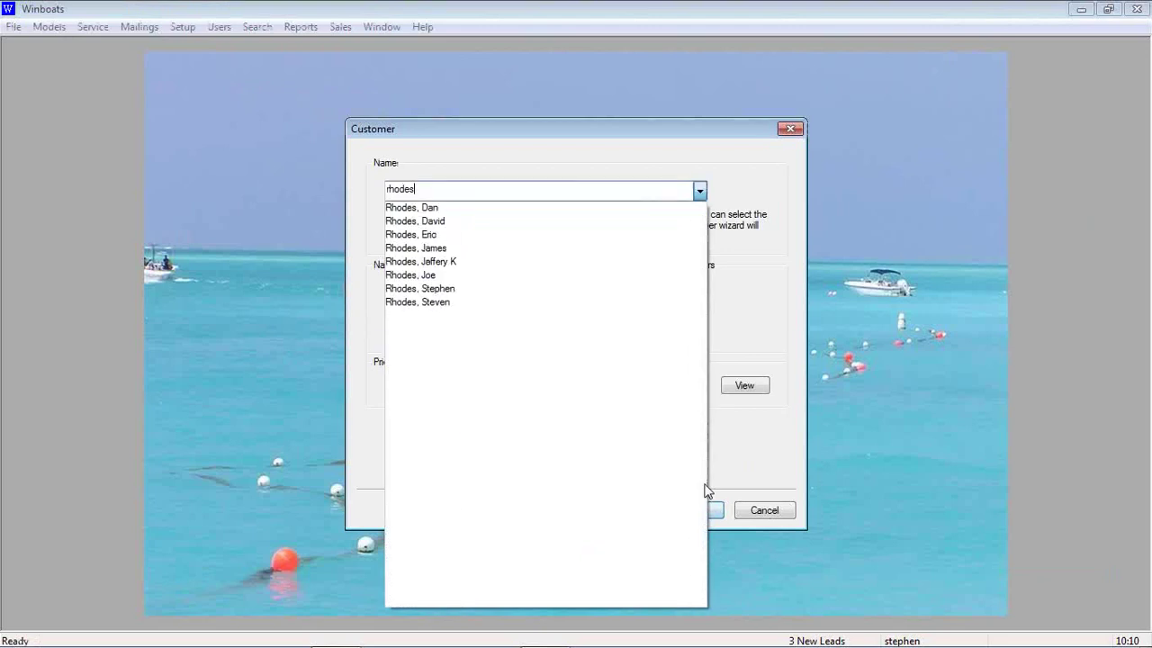
click(640, 288)
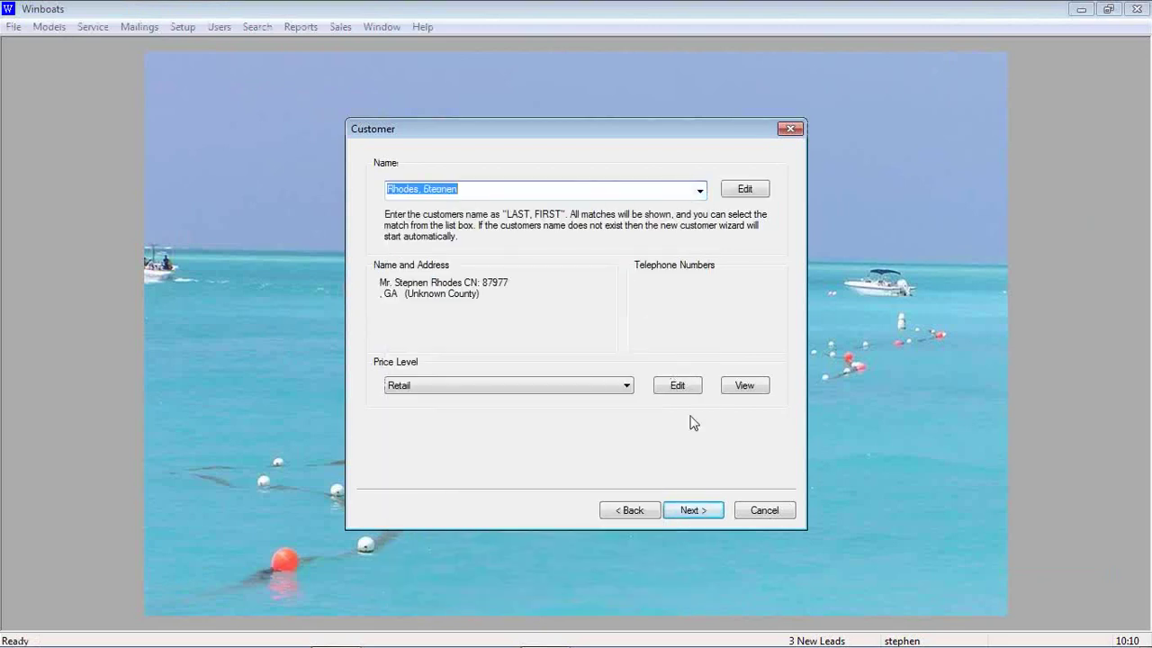
Choose the customer's 2012 Bennington Pontoon 2075GL as the unit and continue to the jobs list.
click(689, 510)
click(606, 279)
click(693, 510)
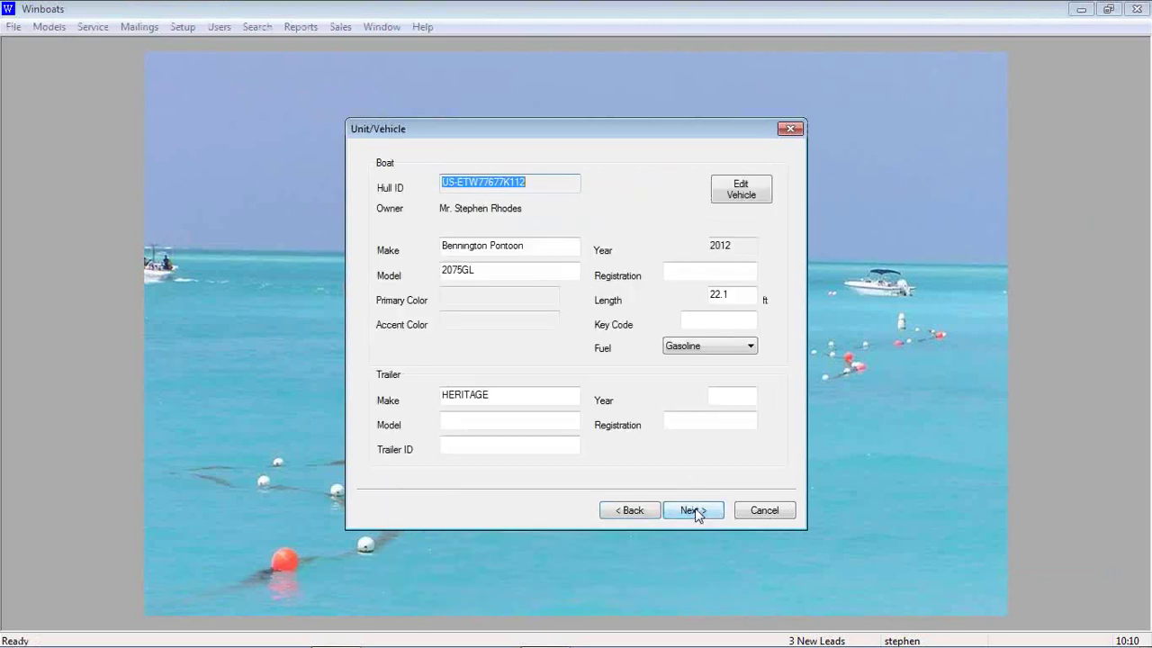
click(693, 510)
click(694, 510)
click(694, 511)
Add a job described as "test 1" and give it Shop Labor with a quantity of 1.
right_click(563, 260)
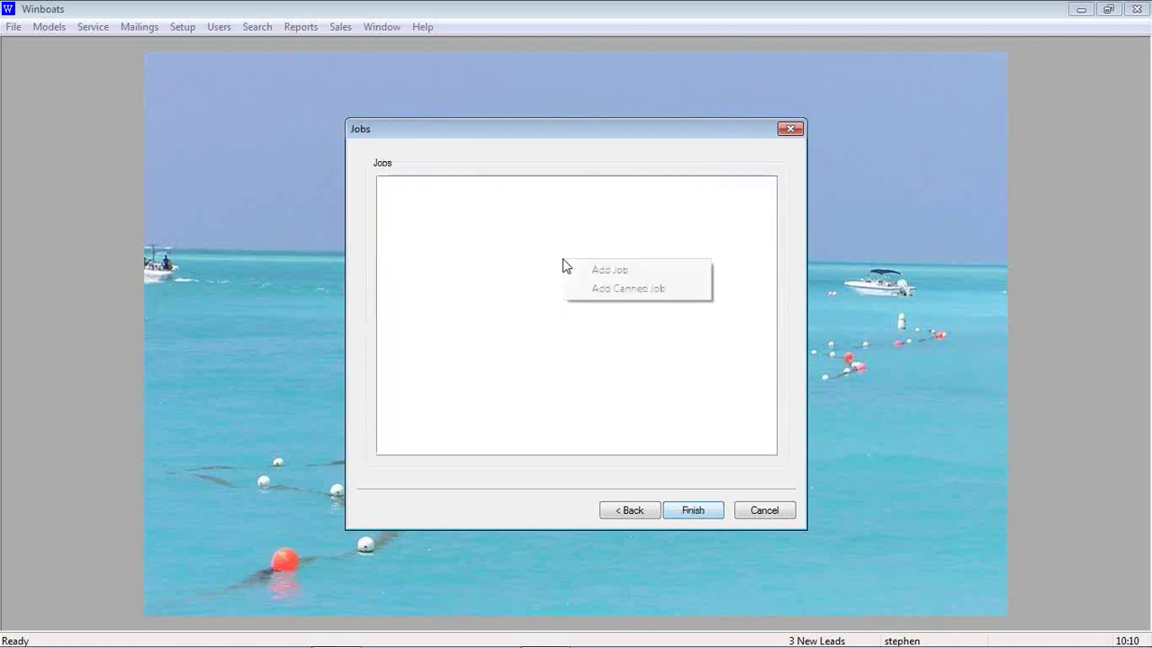
click(609, 267)
text(fest 1)
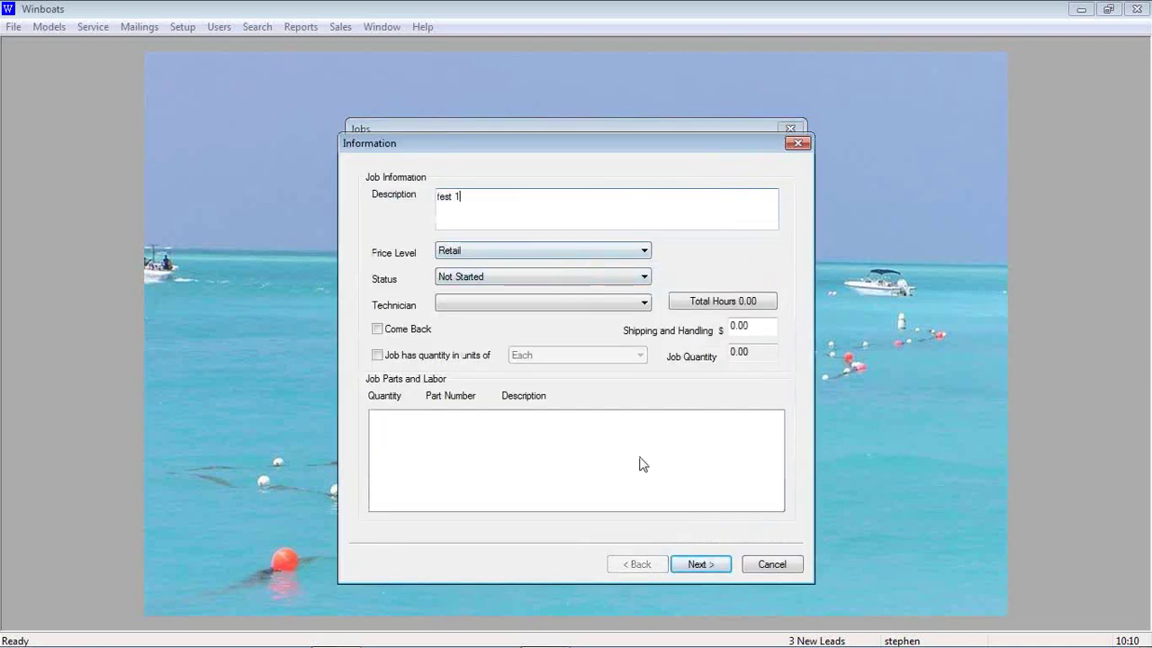
right_click(643, 463)
mouse_move(675, 468)
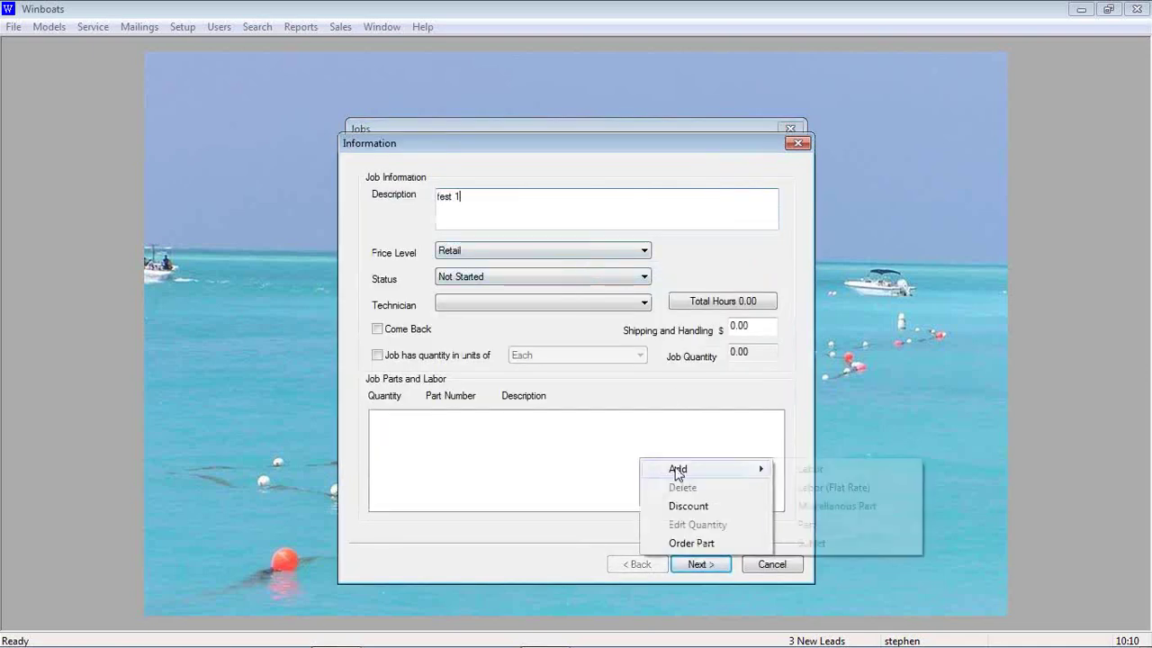
click(788, 469)
text(1)
click(538, 404)
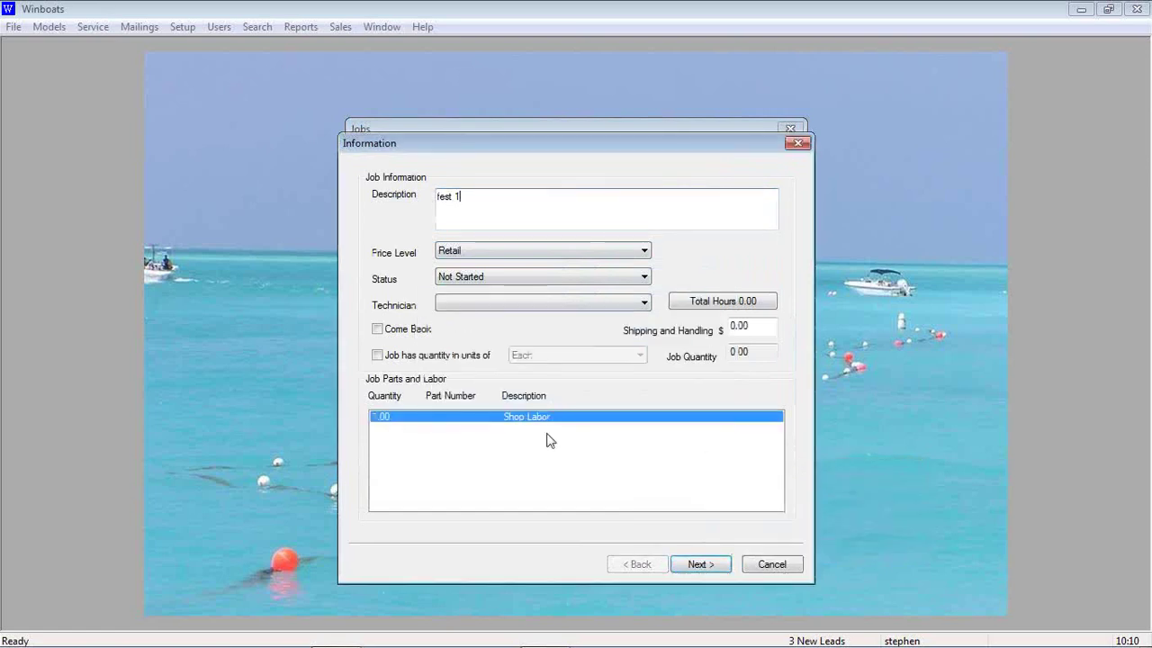
Add one of part 90384075, the BHSCS 3/8-16 X 3/4 SS bolt, to the "test 1" job and complete the job's entry.
right_click(550, 443)
mouse_move(576, 450)
click(711, 504)
click(653, 447)
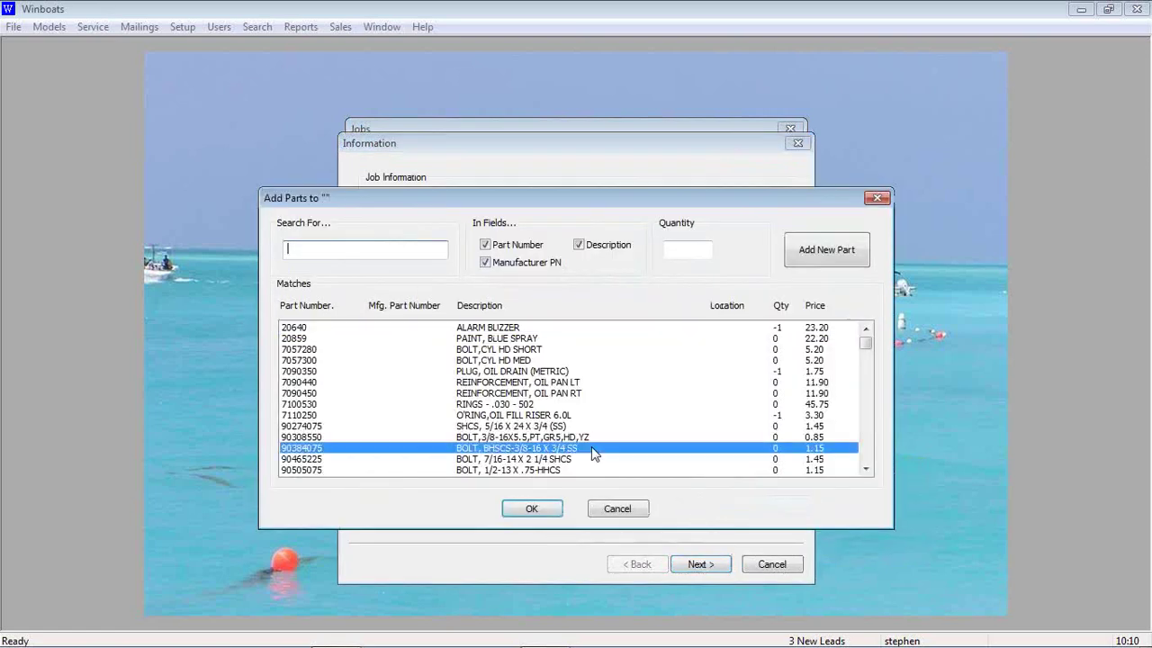
click(556, 506)
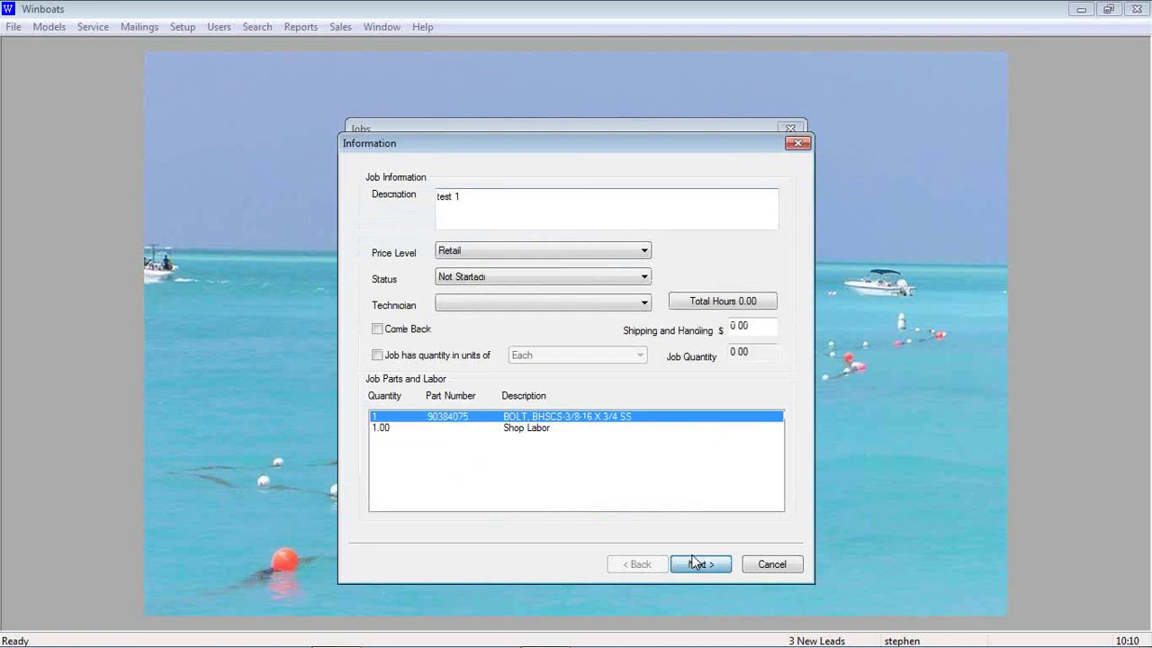
click(701, 564)
click(697, 564)
Add a second job described as "test 2" with Shop Labor at a quantity of 2 and complete the job's entry.
right_click(573, 354)
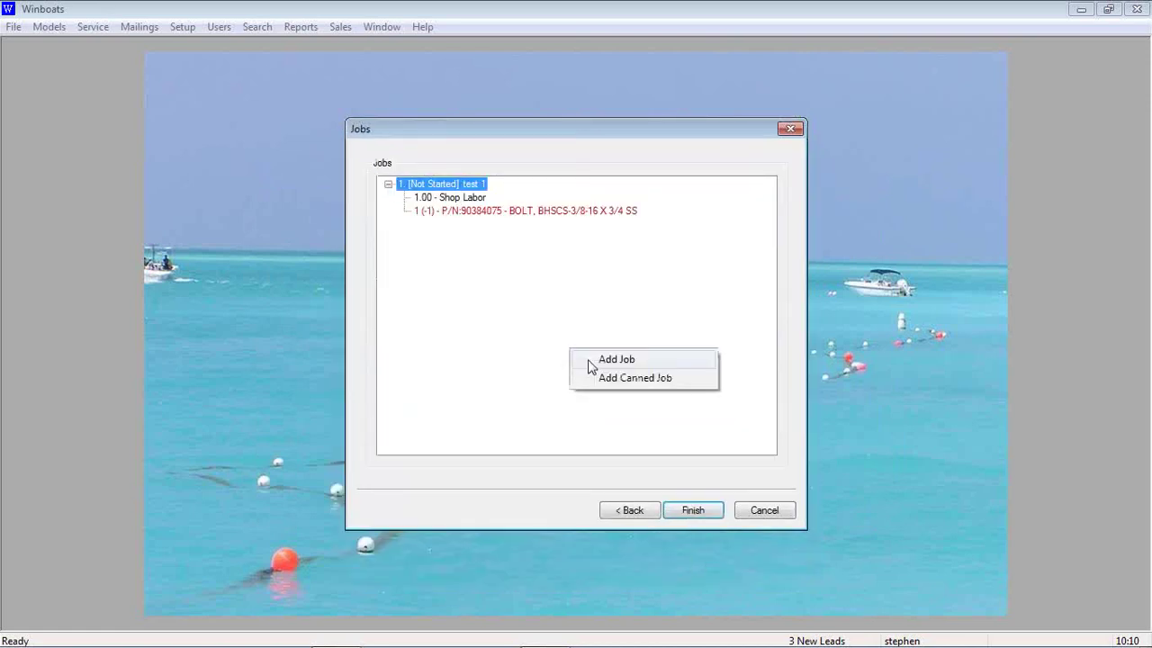
click(599, 360)
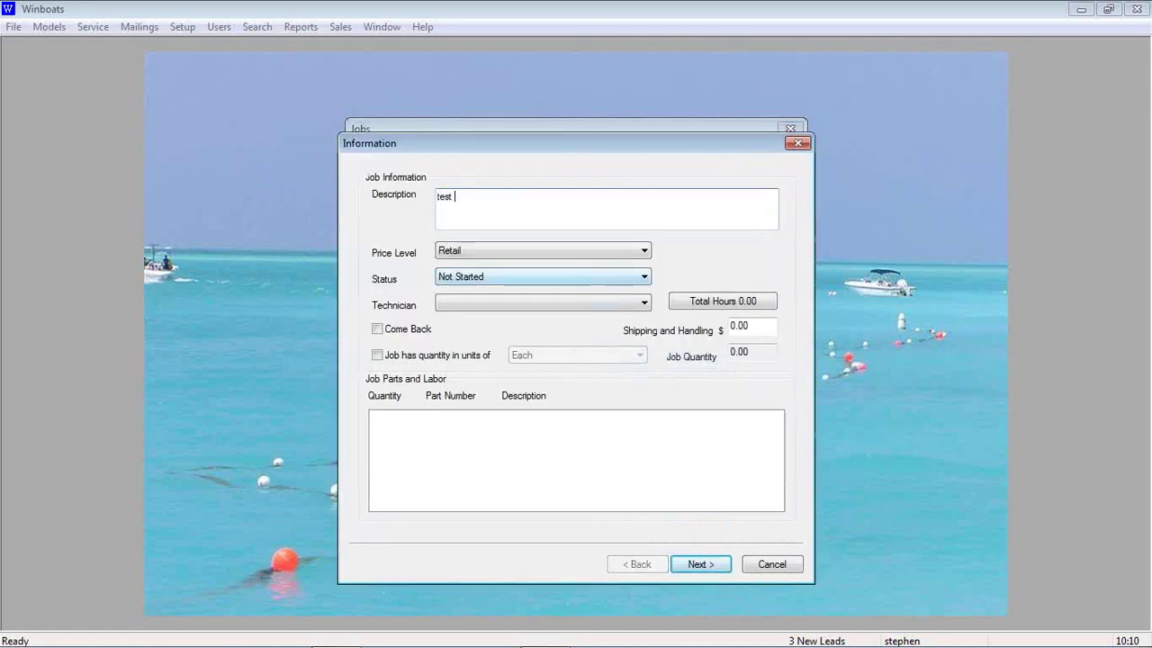
right_click(551, 425)
mouse_move(594, 433)
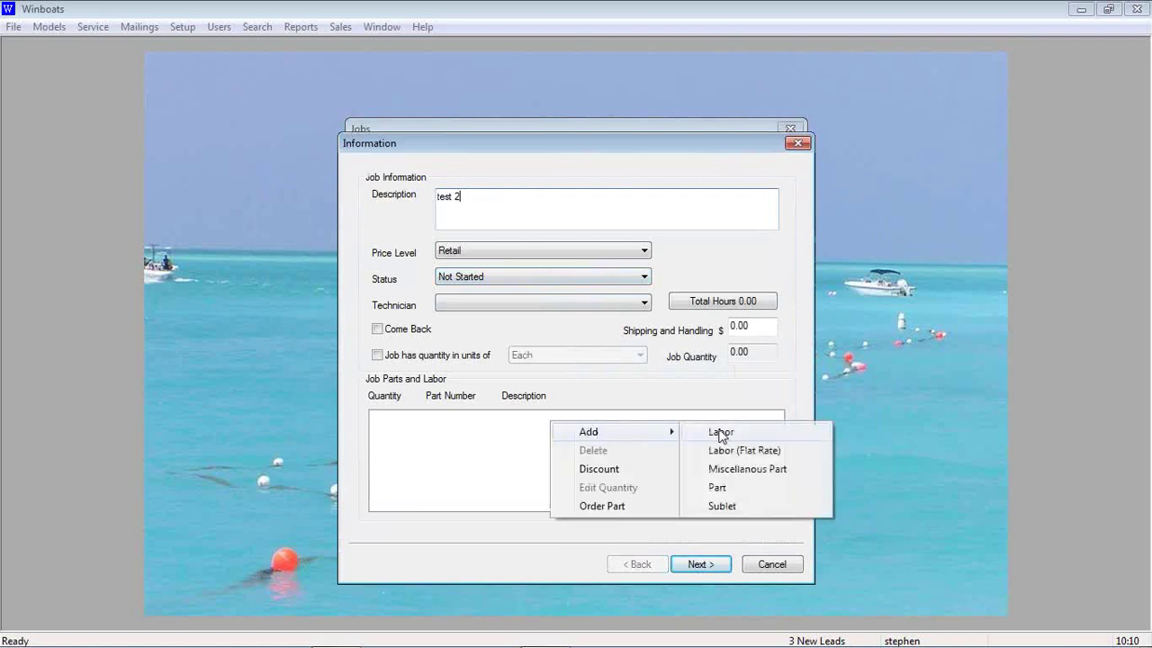
click(720, 433)
text(1)
click(547, 406)
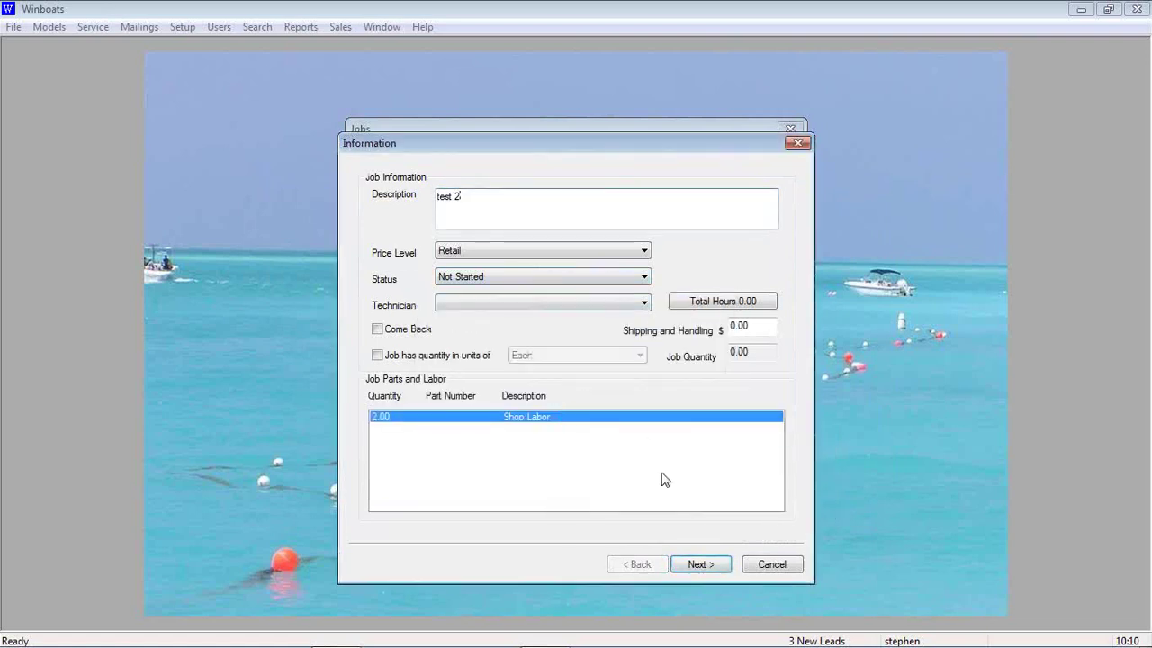
click(705, 564)
click(710, 564)
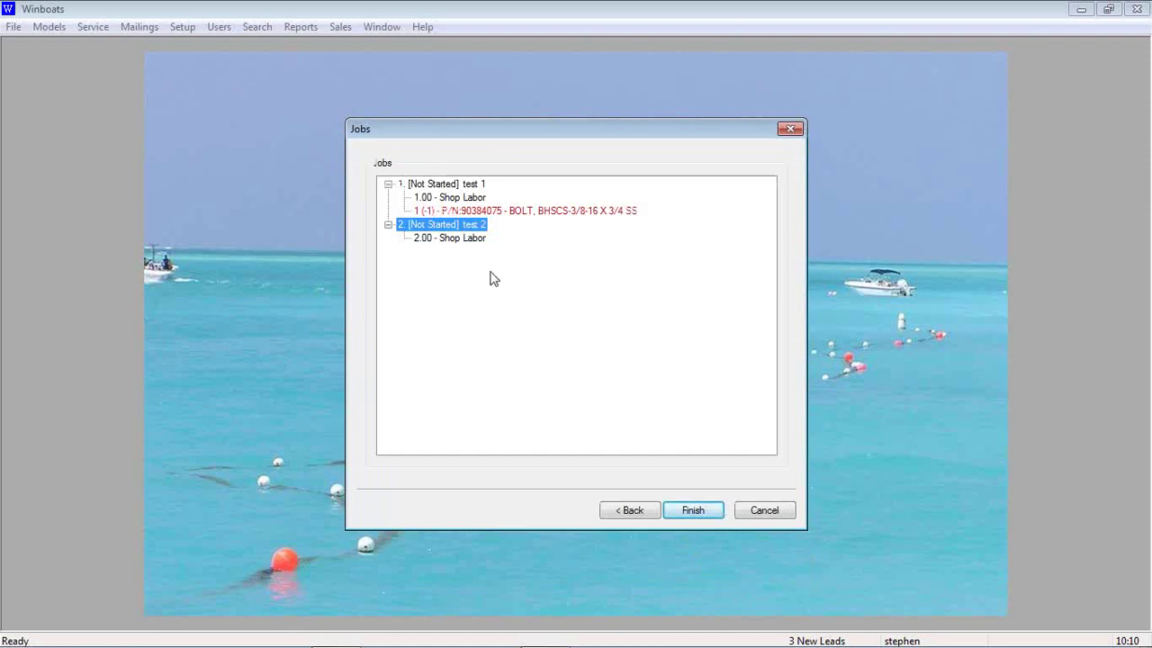
Set the status of the "test 1" job to Complete and finish the work order.
click(461, 185)
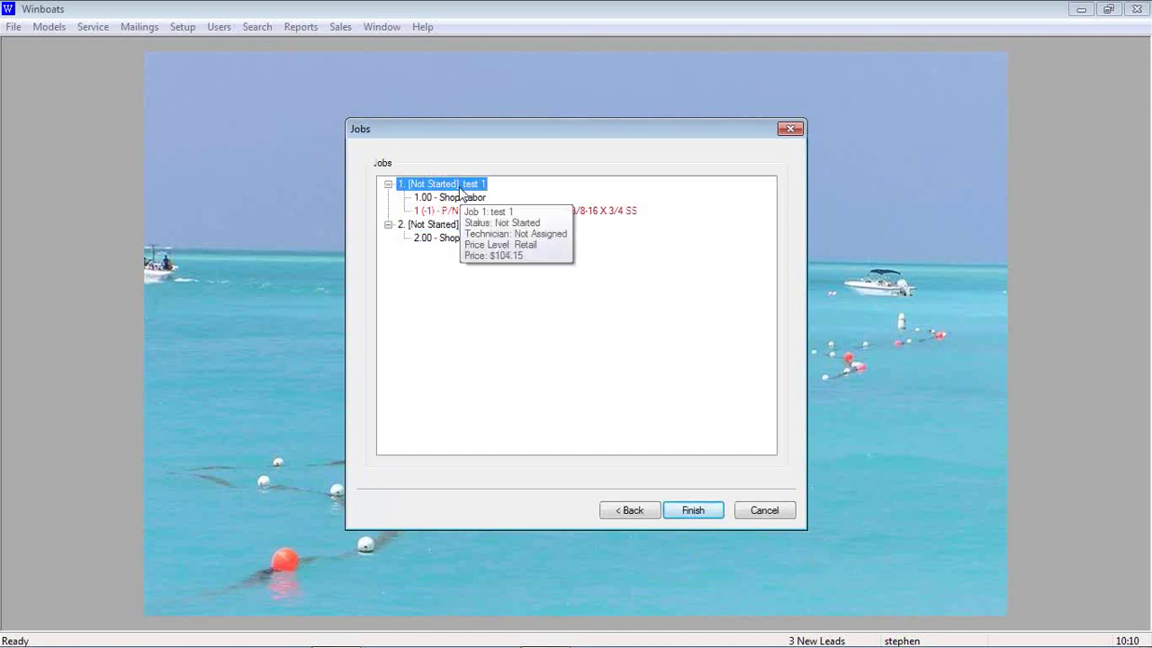
right_click(460, 191)
mouse_move(548, 324)
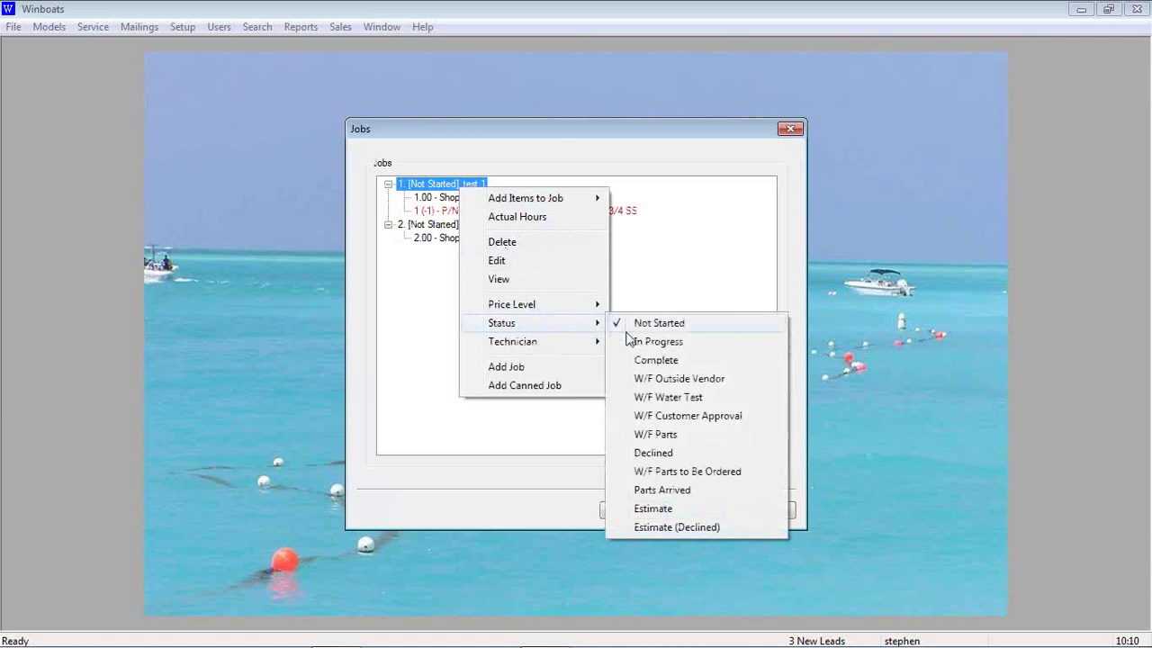
click(657, 360)
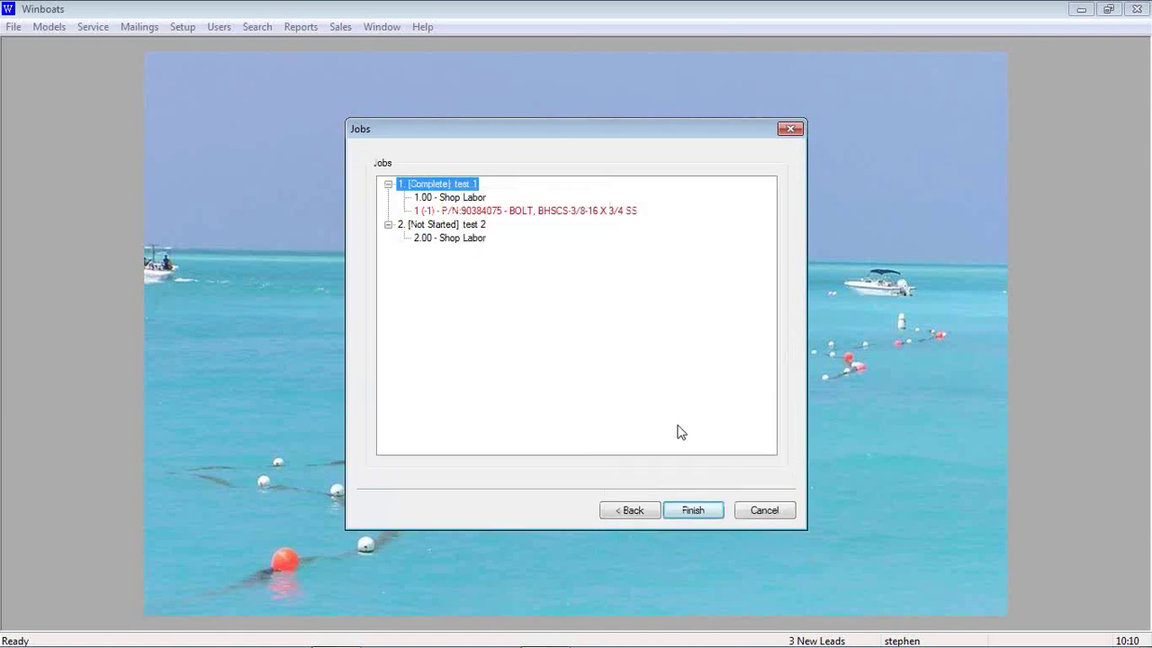
click(704, 511)
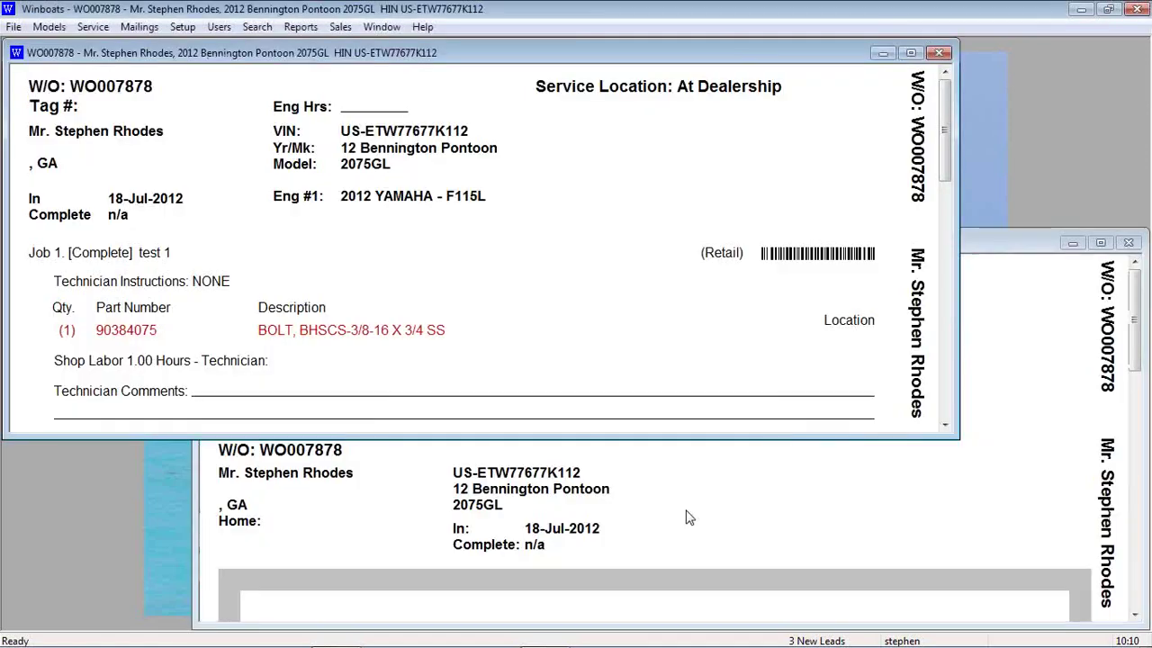
Bring the customer copy of the work order forward and review its jobs and totals.
right_click(611, 297)
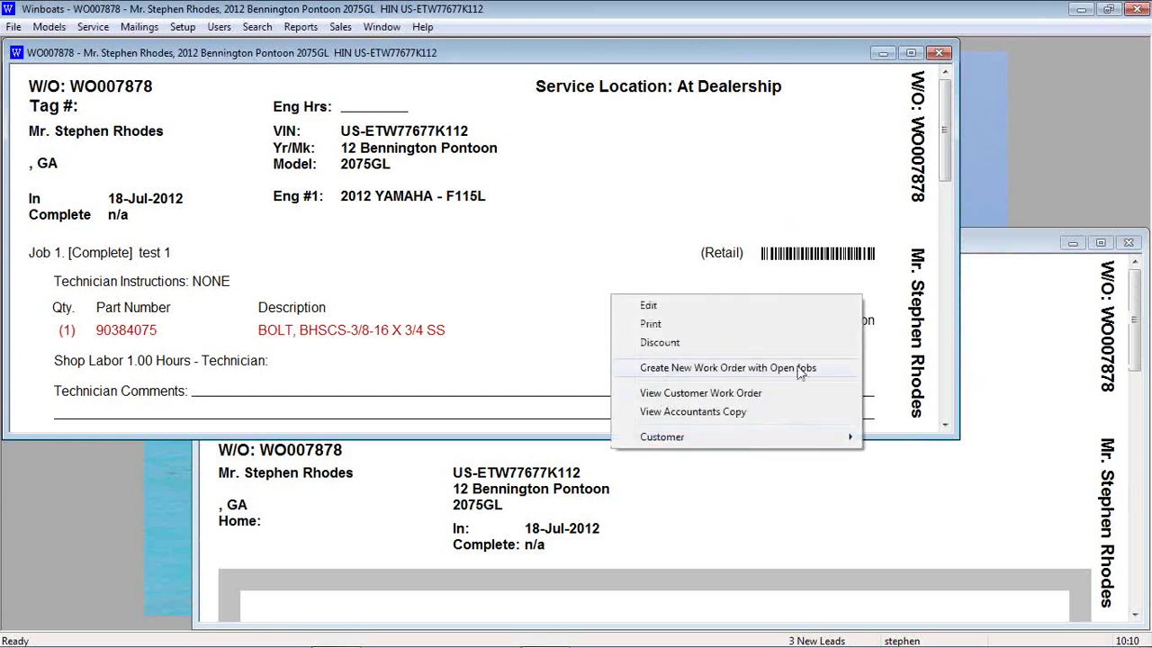
click(985, 329)
drag(859, 246, 847, 167)
scroll(818, 301, down, 5)
scroll(817, 301, down, 1)
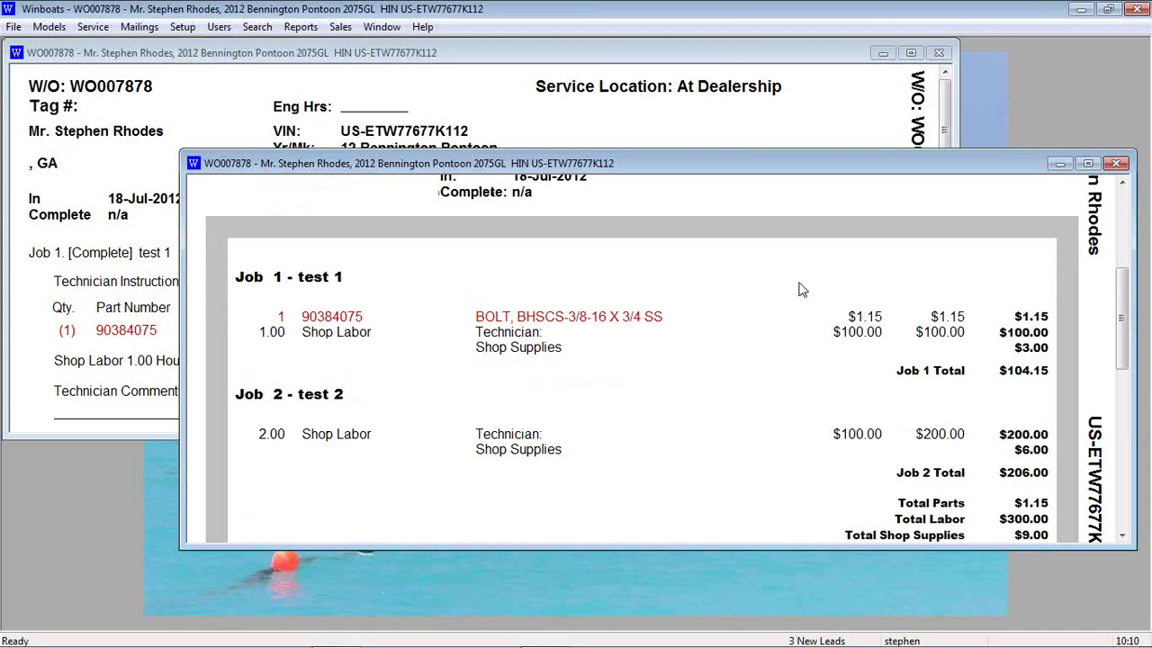
Try to create a new work order with the open jobs from the technician copy, and close the customer copy.
click(637, 120)
right_click(633, 118)
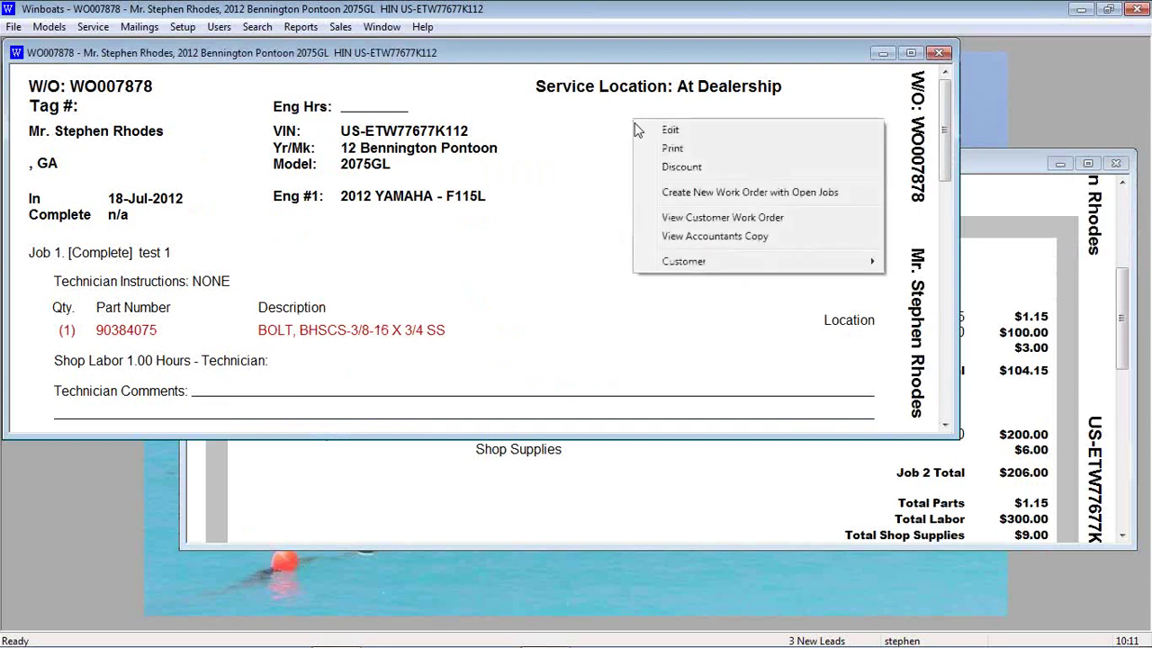
click(732, 193)
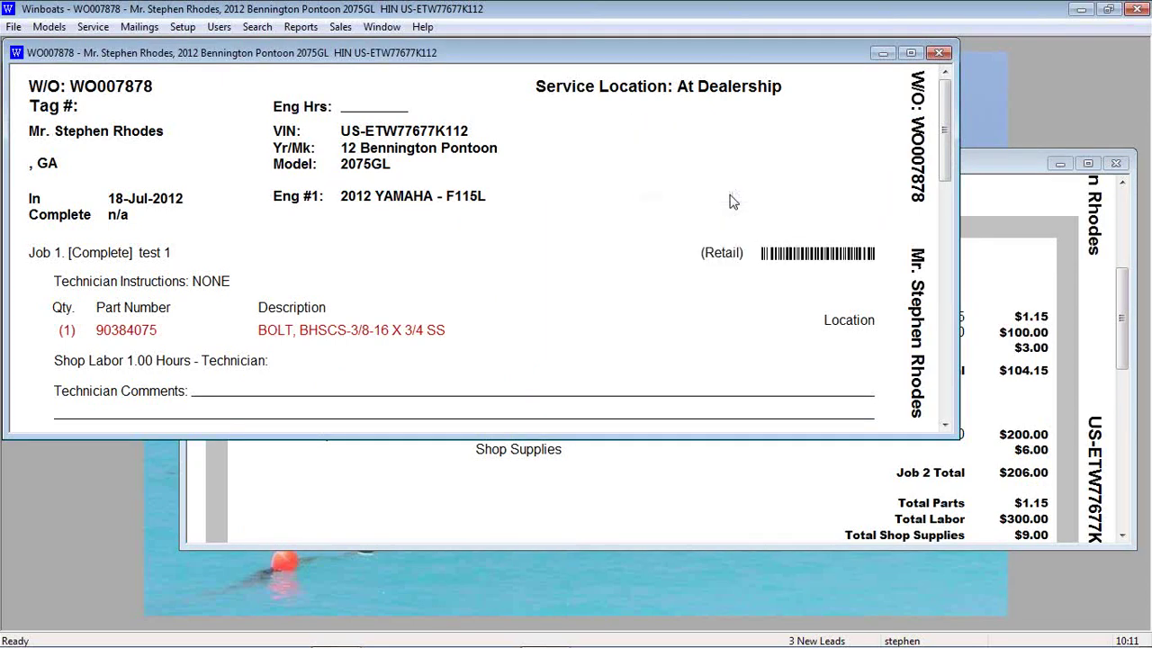
click(1003, 212)
click(1116, 164)
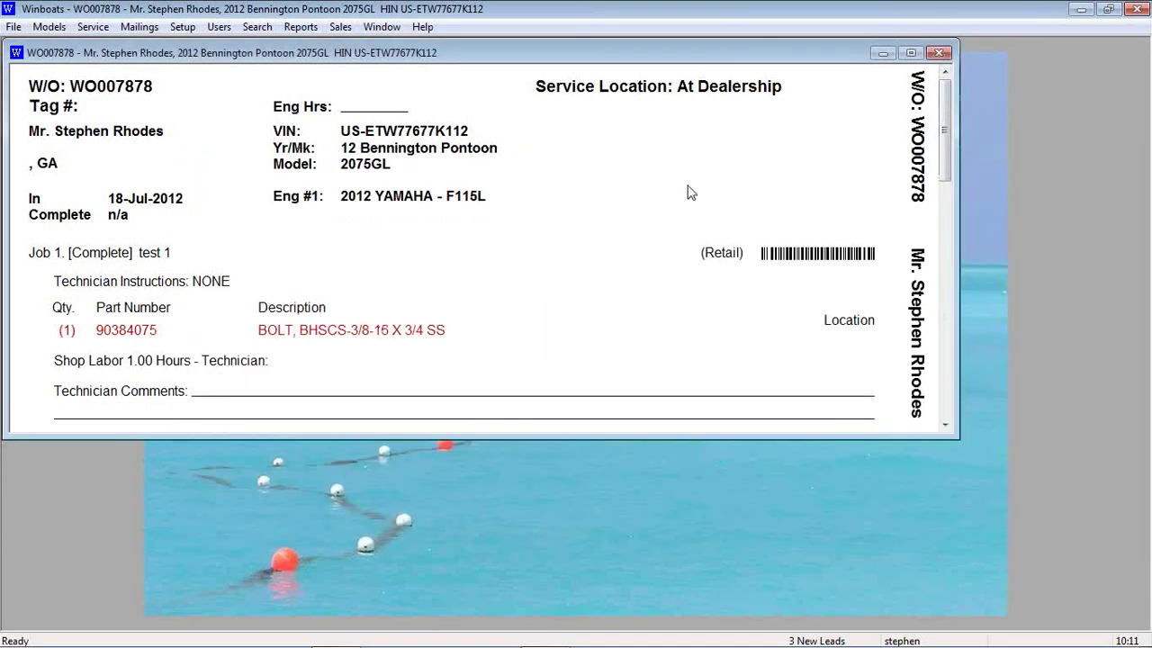
Check both jobs in the customer work order, close it, and retry creating a work order with open jobs from the technician copy.
right_click(689, 190)
click(746, 286)
scroll(720, 284, down, 5)
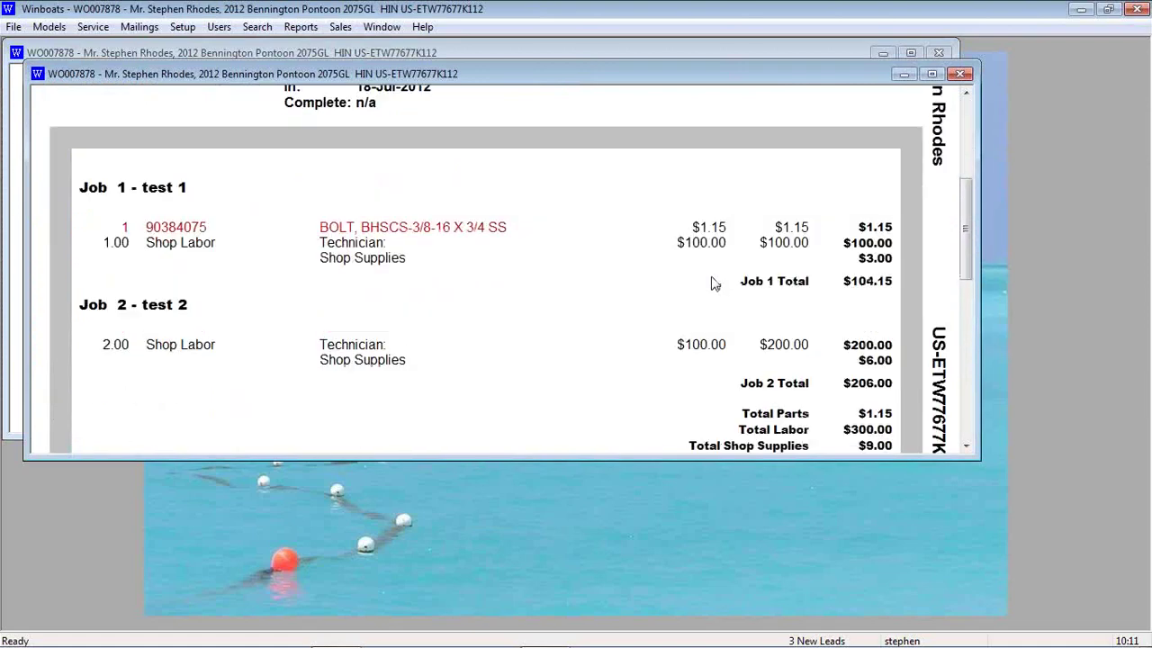
click(960, 74)
right_click(712, 161)
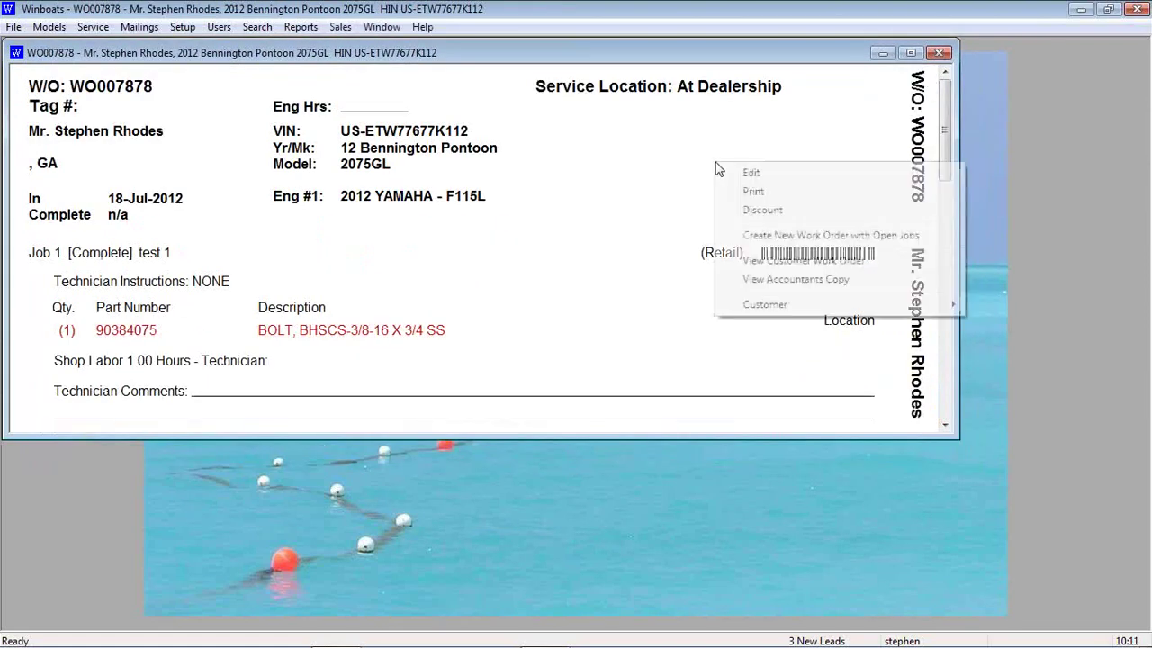
click(785, 236)
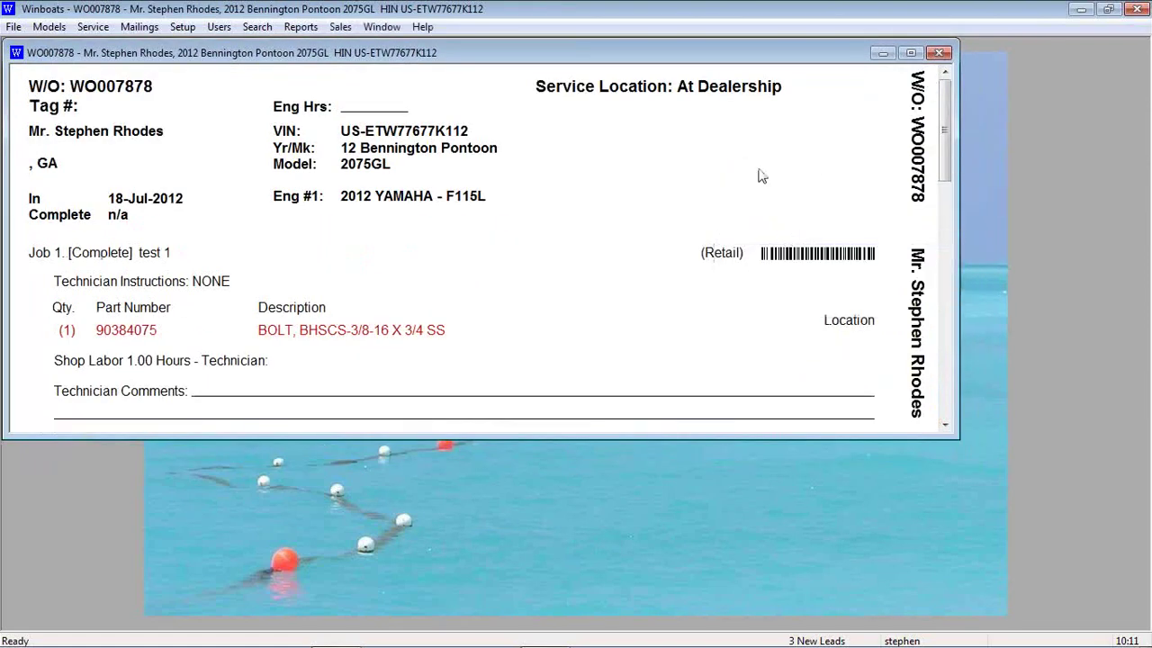
Open the customer work order and create a new work order from its open jobs.
right_click(758, 172)
click(814, 270)
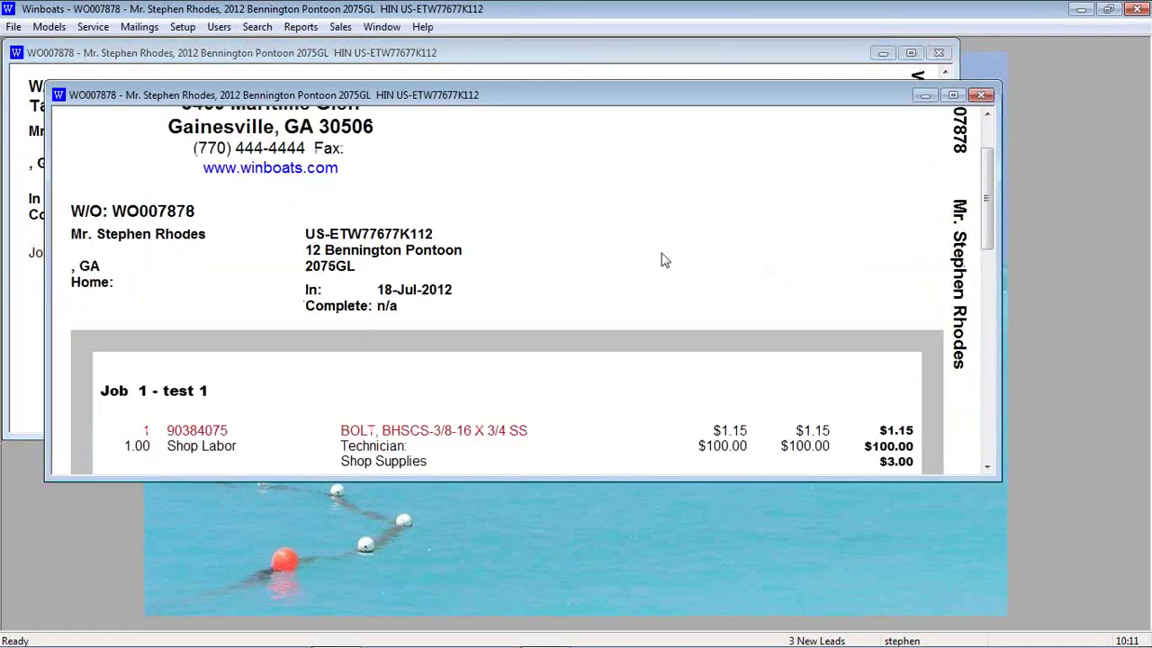
scroll(661, 257, down, 5)
right_click(644, 252)
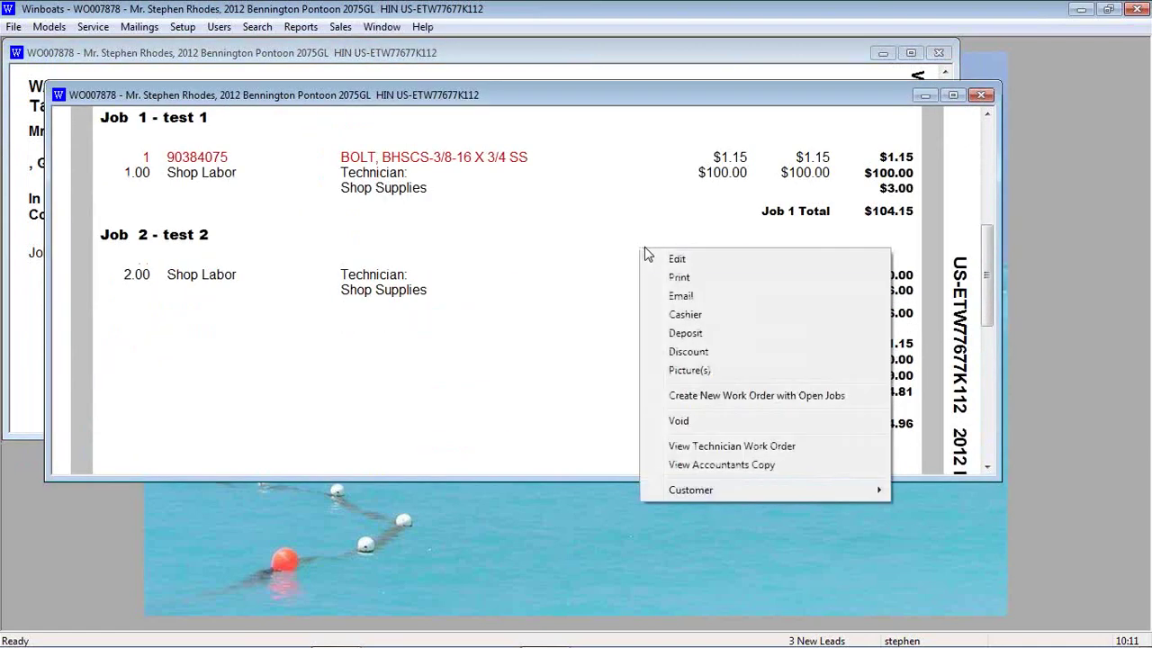
click(765, 396)
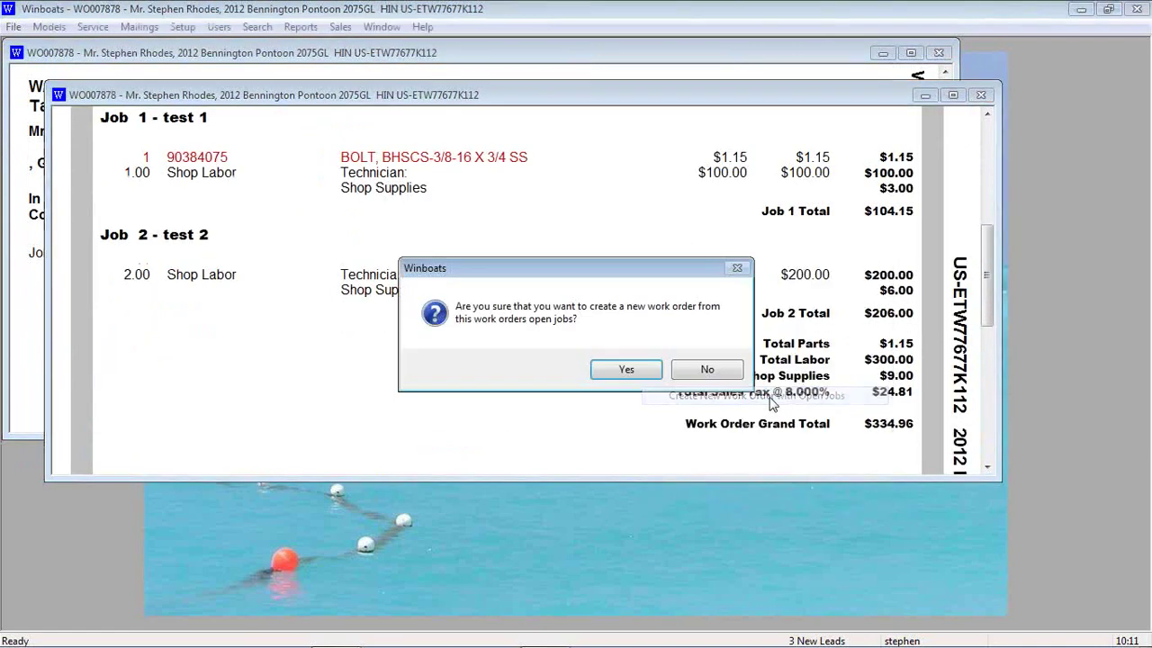
click(626, 370)
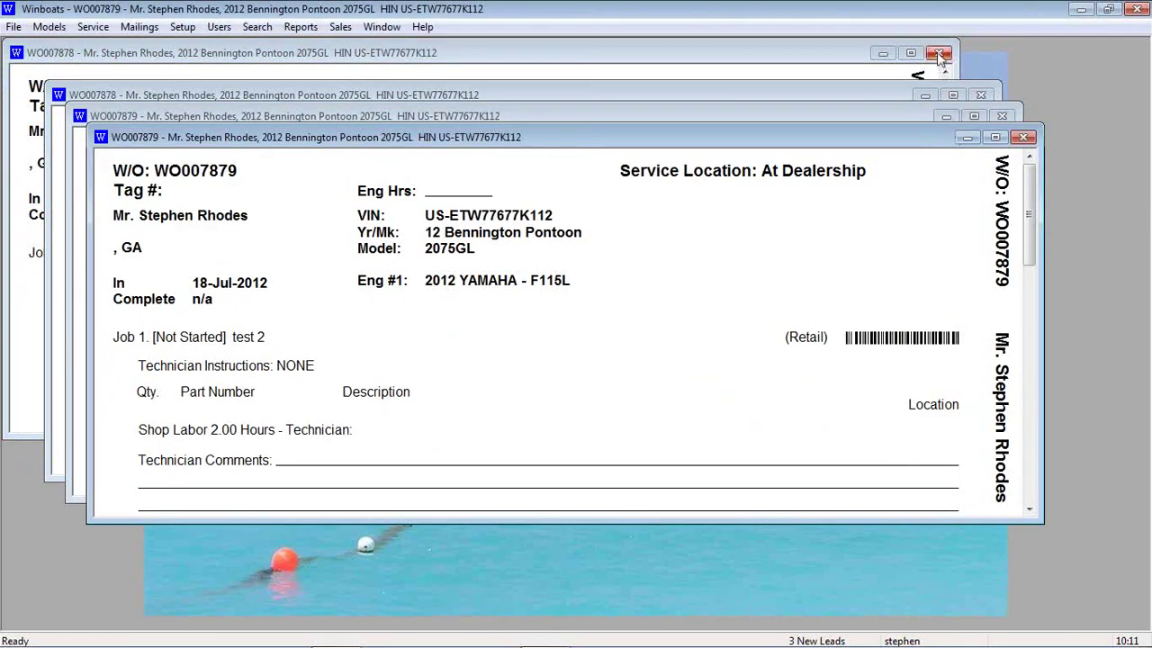
Close both copies of the original work order and review the "test 2" job in the new one's customer and technician copies.
click(939, 53)
click(981, 94)
click(890, 108)
scroll(836, 237, down, 2)
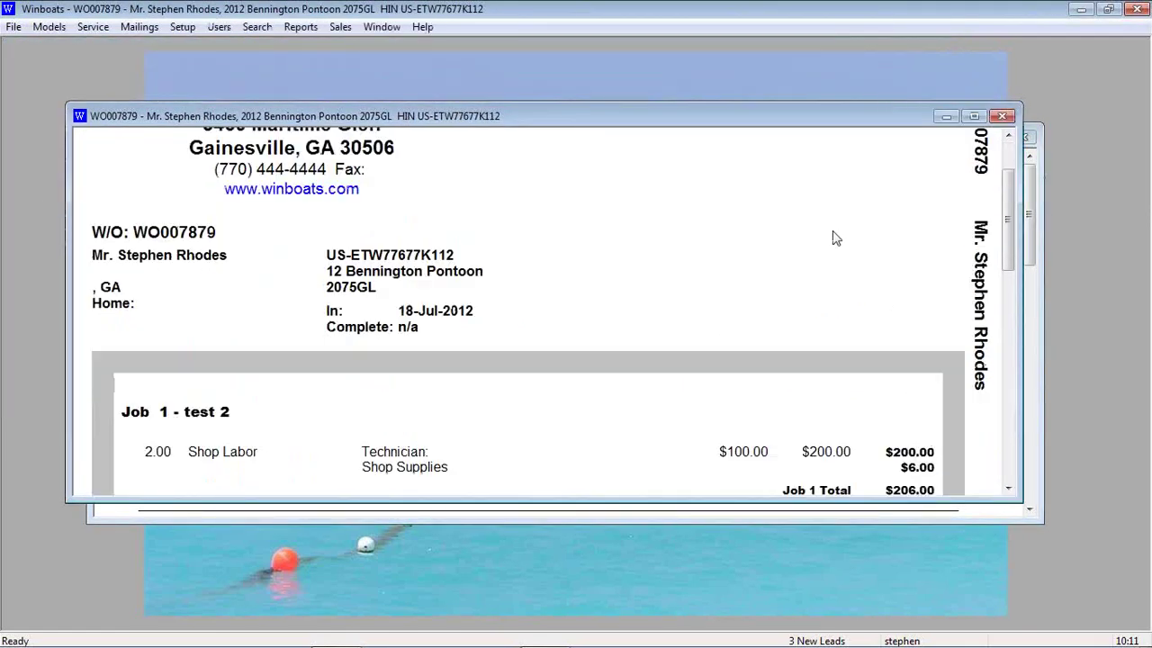
scroll(837, 237, down, 5)
scroll(829, 234, up, 1)
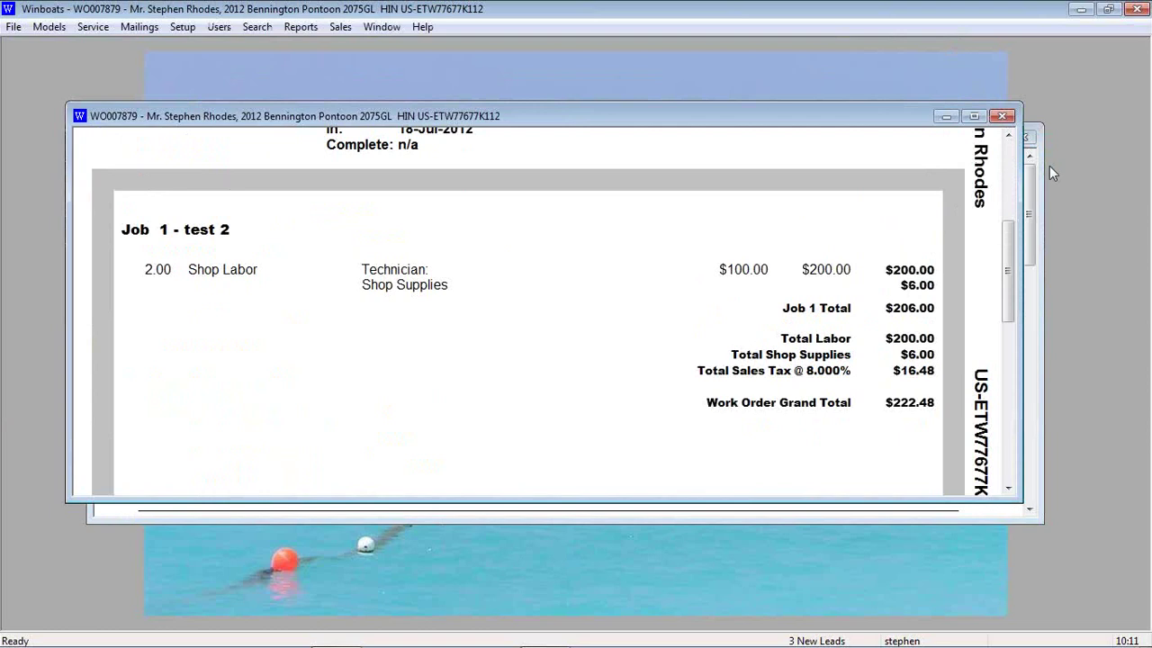
mouse_move(1031, 200)
mouse_down()
mouse_move(1031, 234)
mouse_move(1032, 220)
mouse_up()
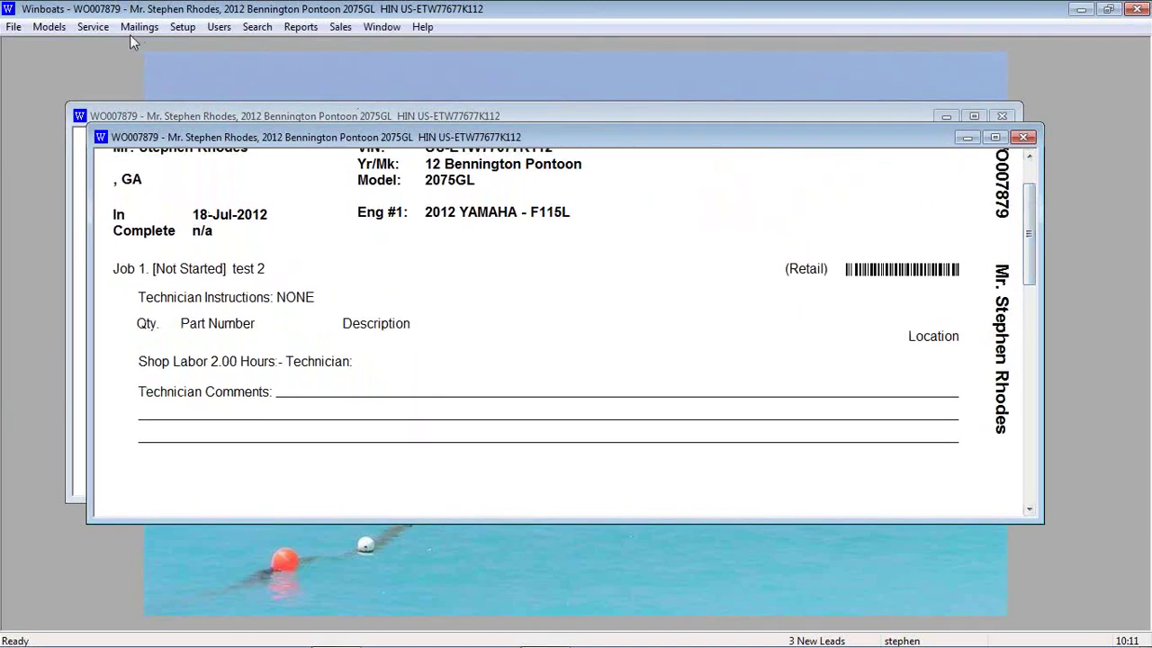
View the list of open work orders and close it.
click(93, 27)
mouse_move(150, 104)
mouse_move(289, 139)
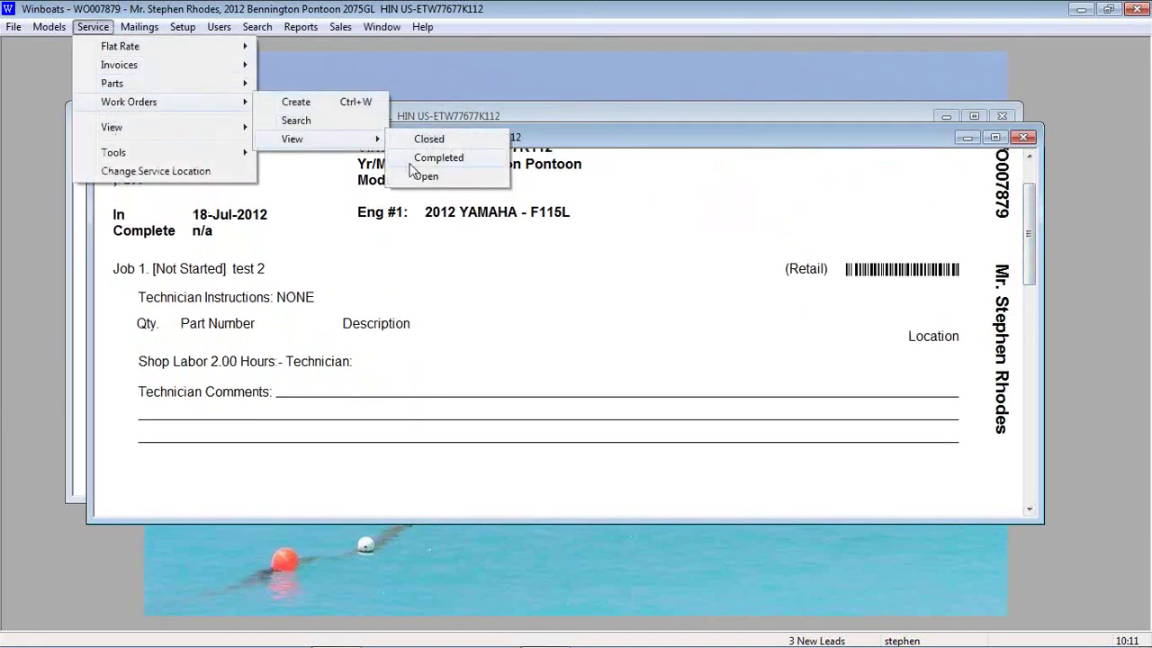
click(419, 175)
click(441, 198)
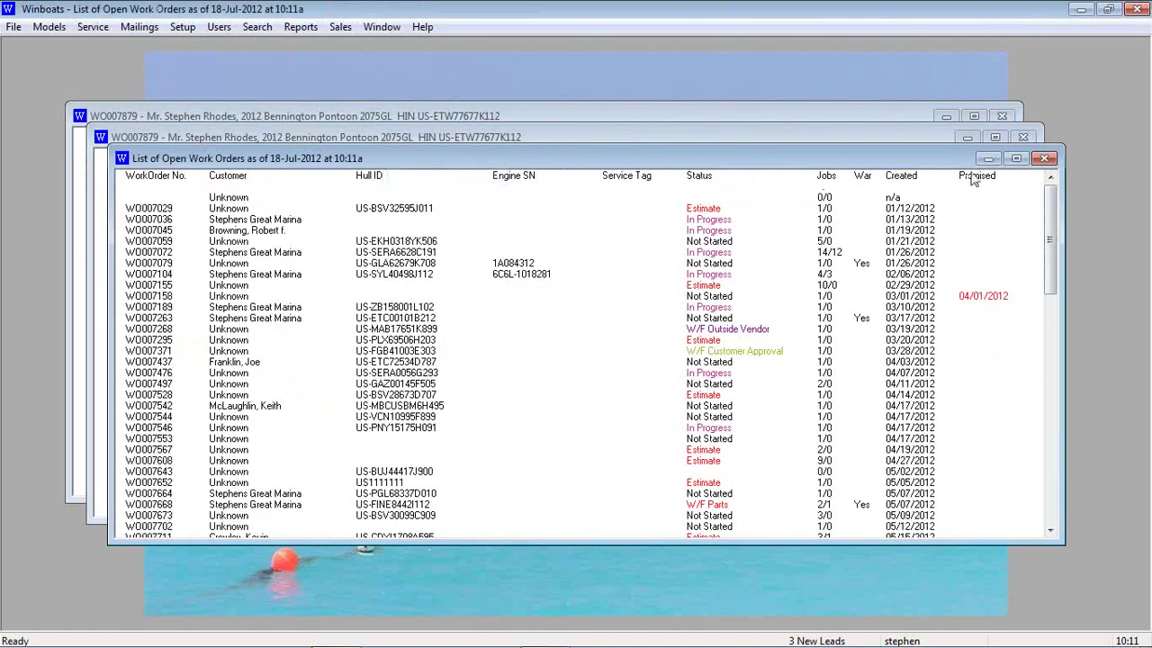
click(1044, 159)
Search for the original work order by its number, open it, and review its jobs.
click(93, 26)
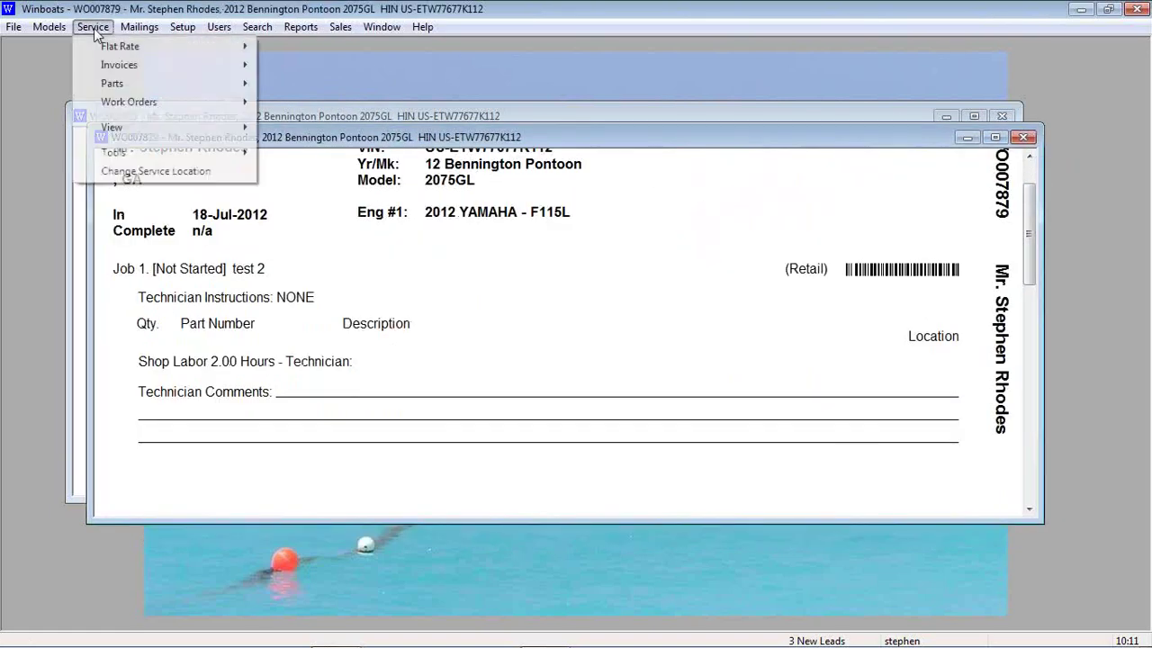
mouse_move(144, 104)
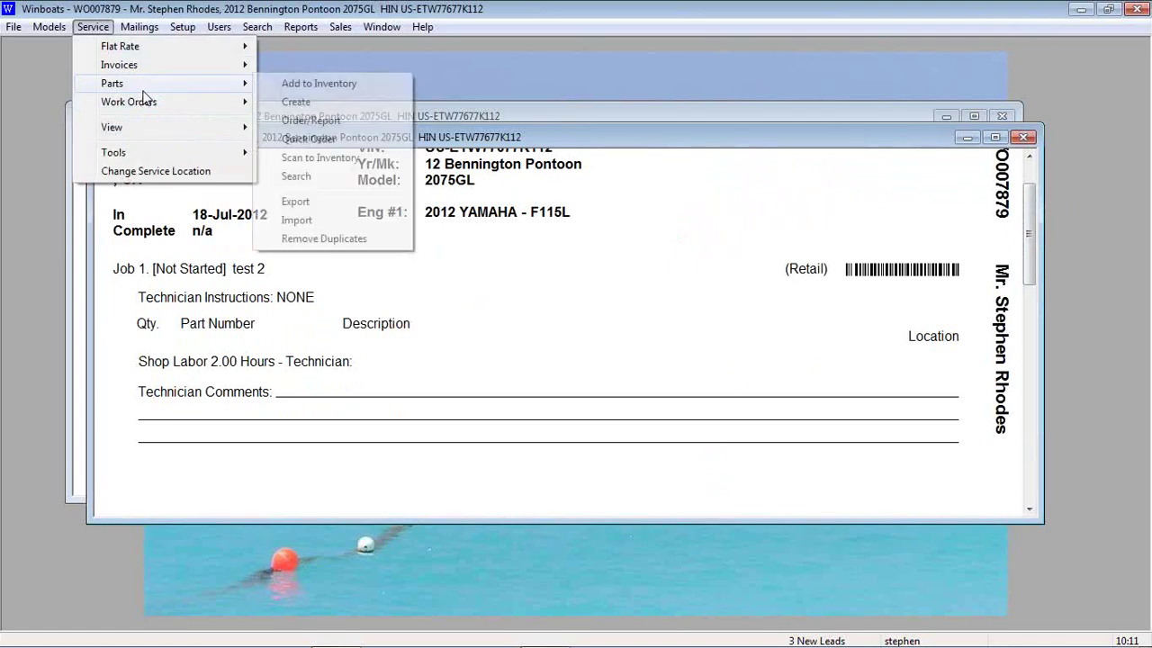
click(296, 120)
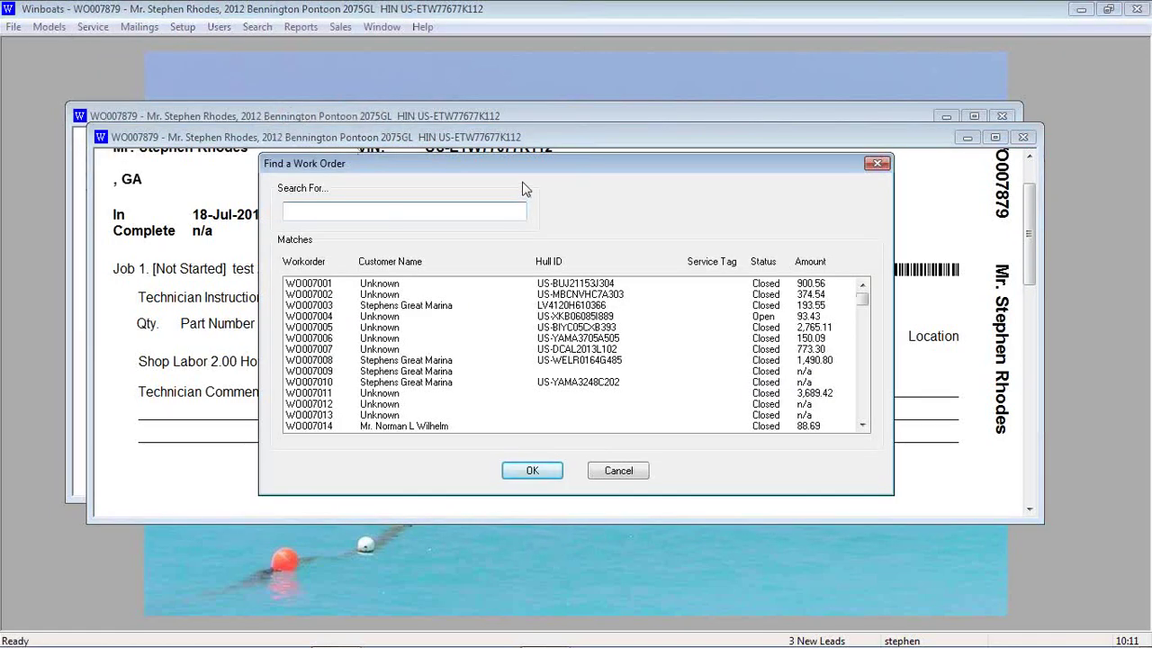
text(7878)
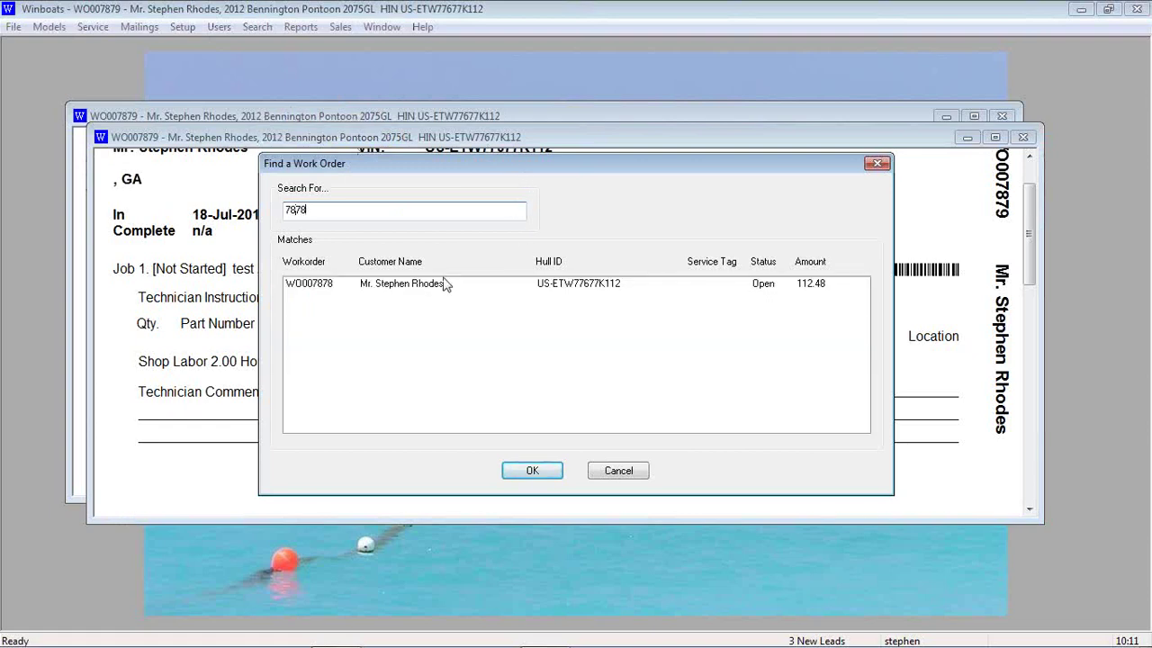
right_click(433, 288)
click(474, 317)
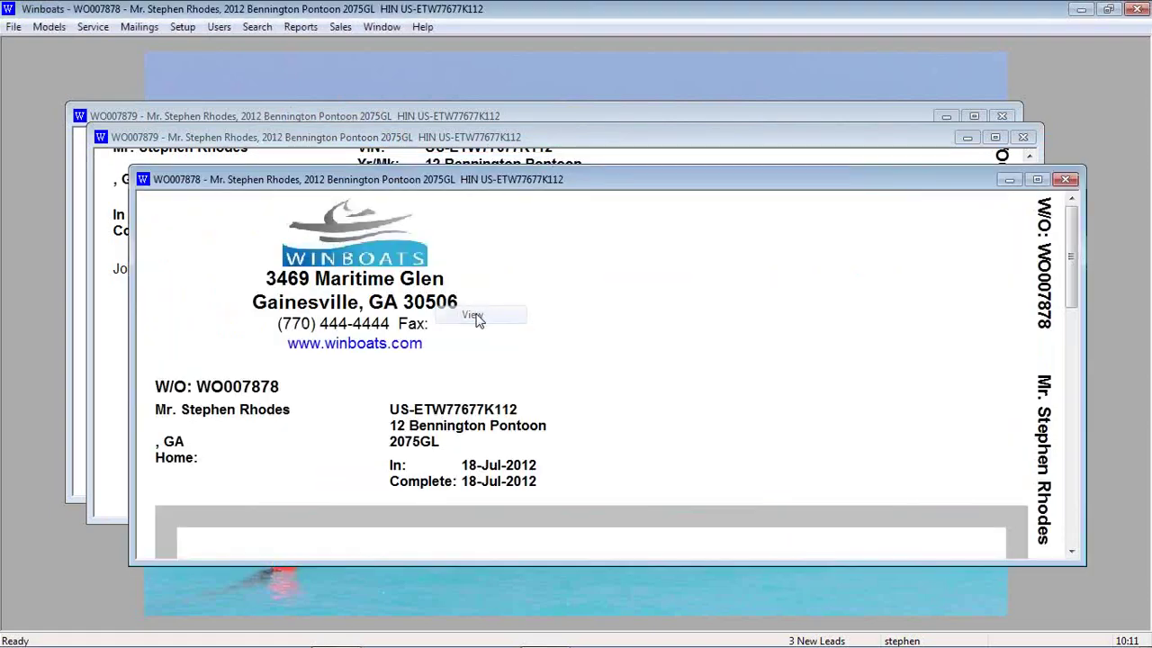
scroll(527, 314, down, 3)
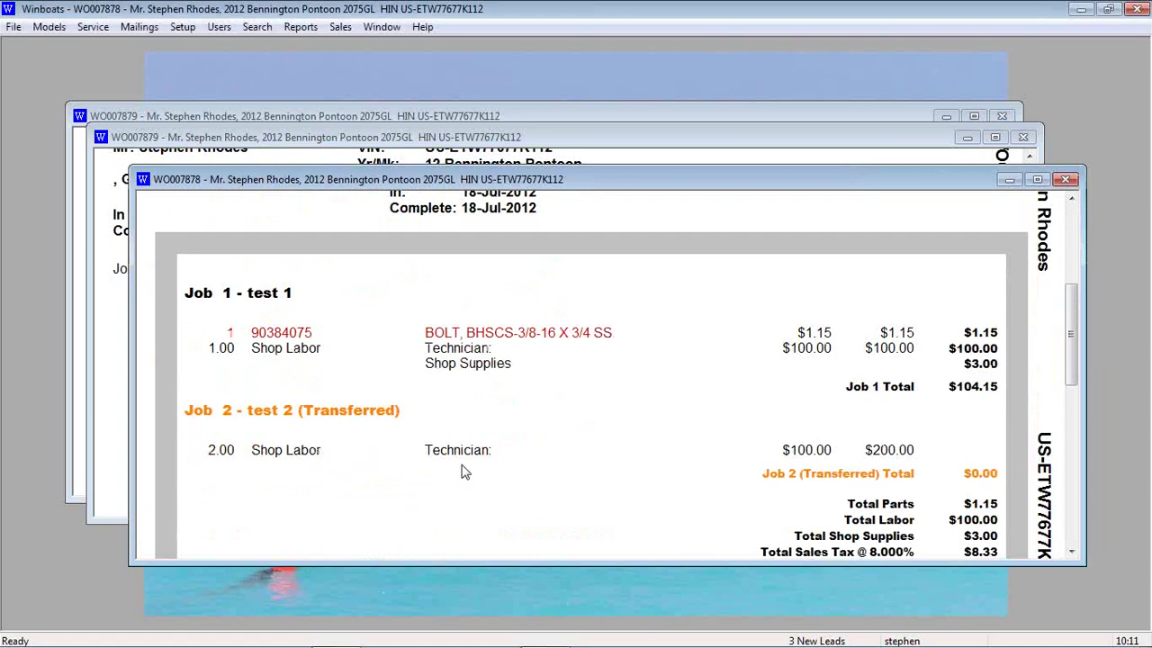
Close both copies of the new work order and open the original work order's jobs for editing.
click(1023, 137)
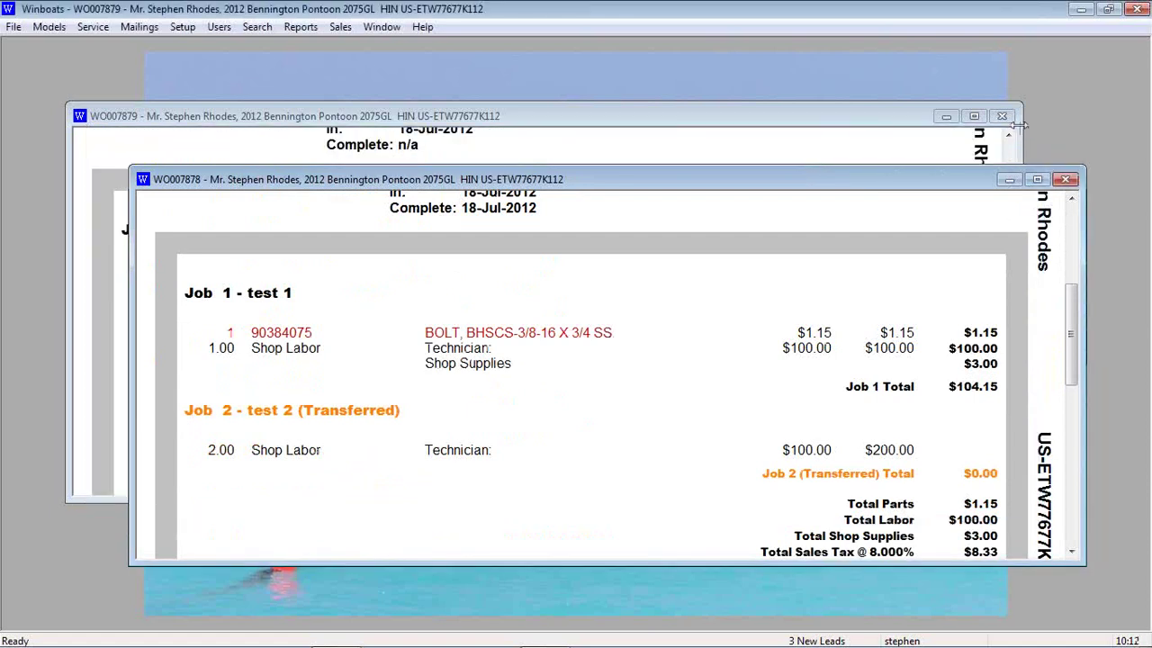
click(1001, 116)
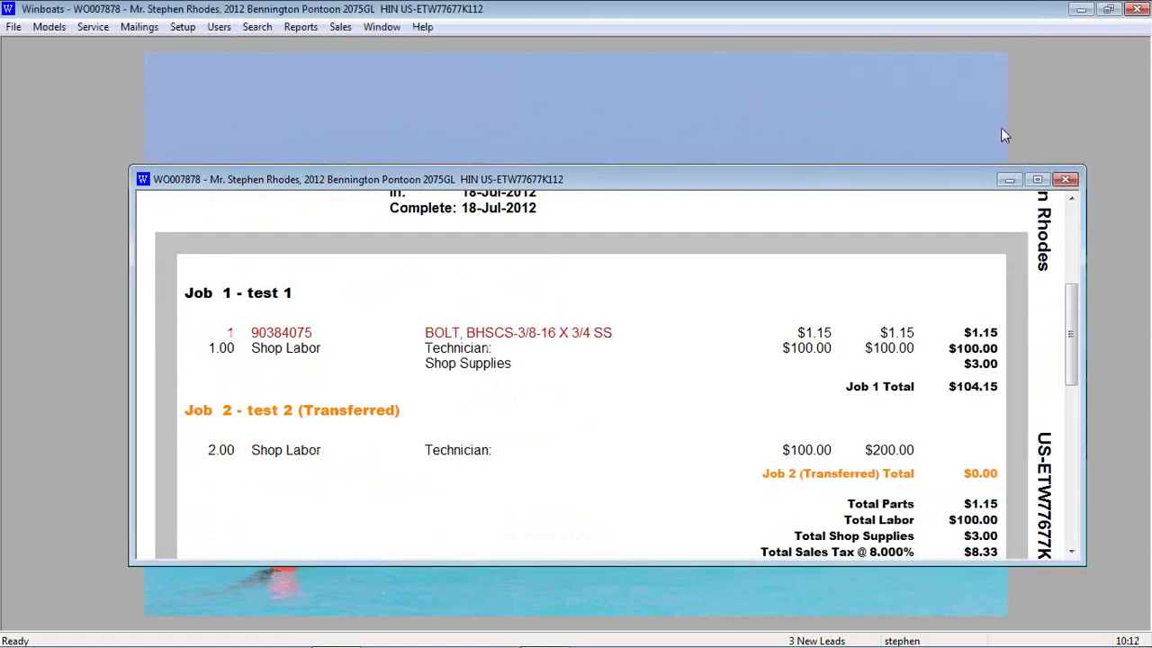
right_click(623, 380)
click(660, 391)
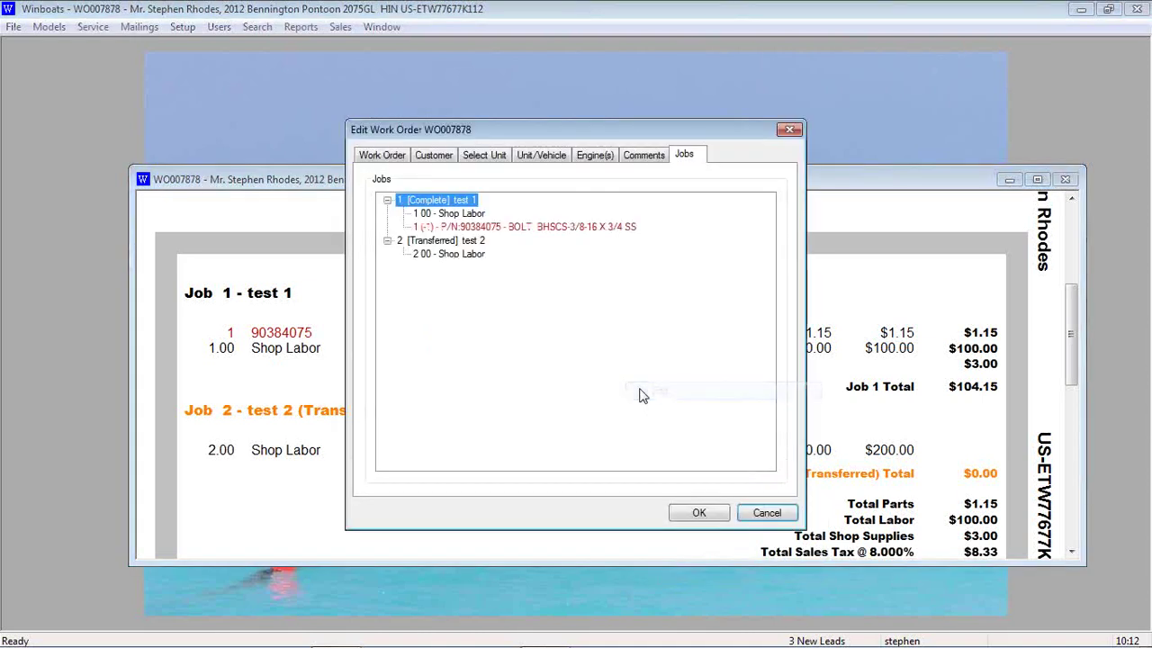
View the transferred work order from the "test 2" job, review its contents, and close both work orders.
right_click(448, 242)
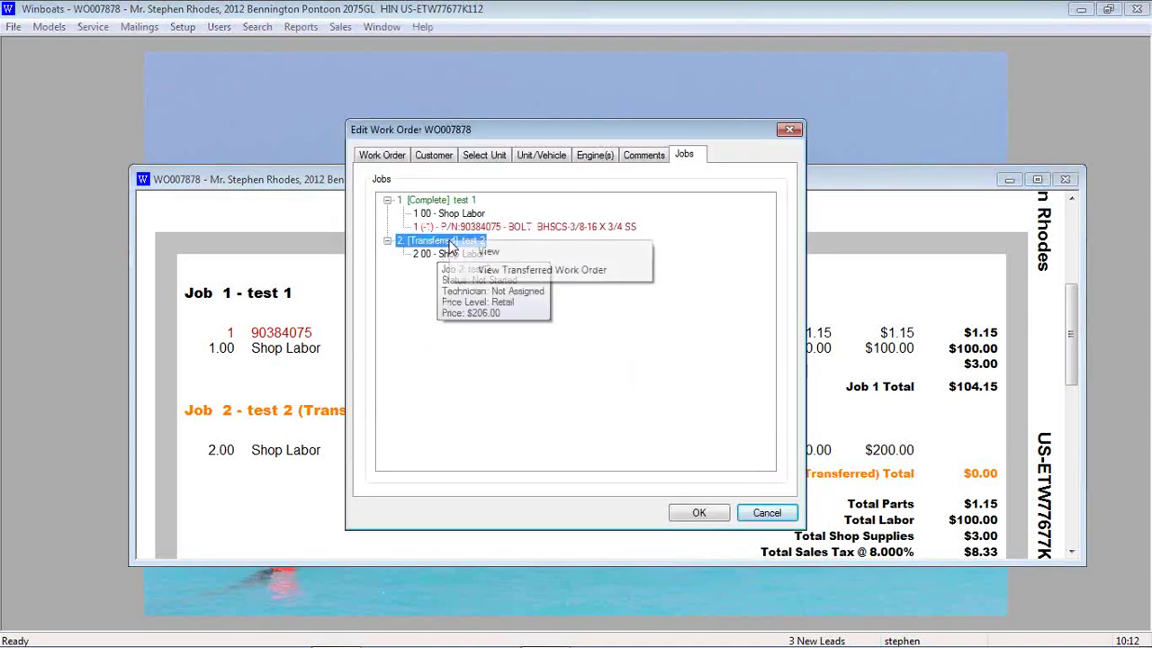
click(500, 270)
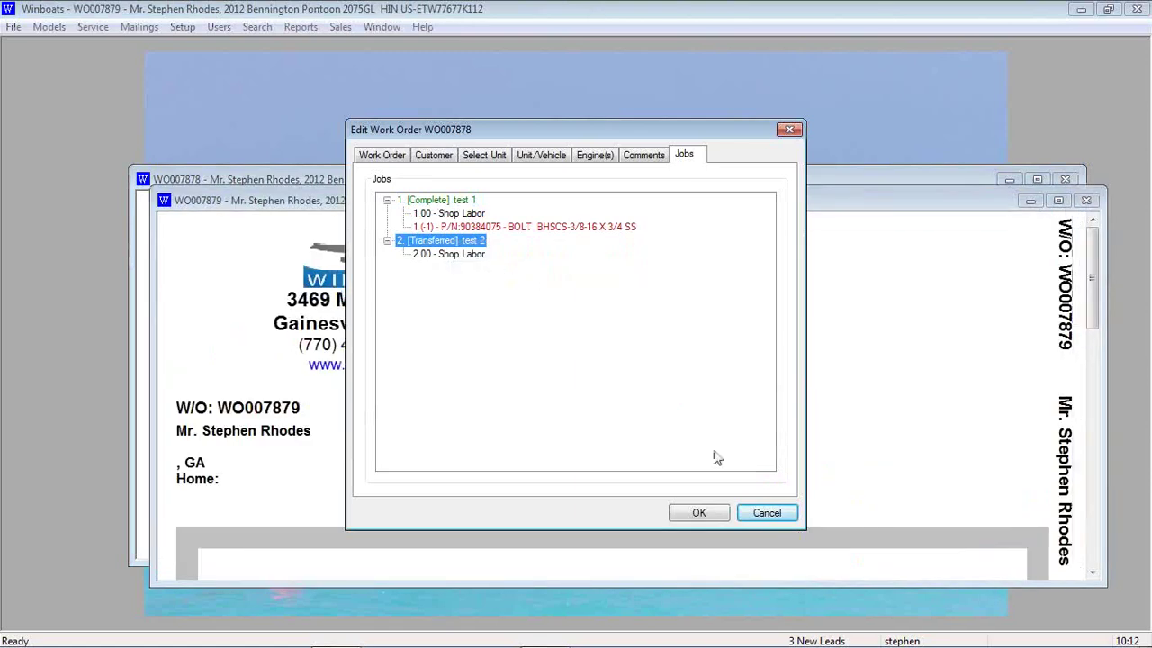
click(711, 512)
scroll(630, 432, down, 5)
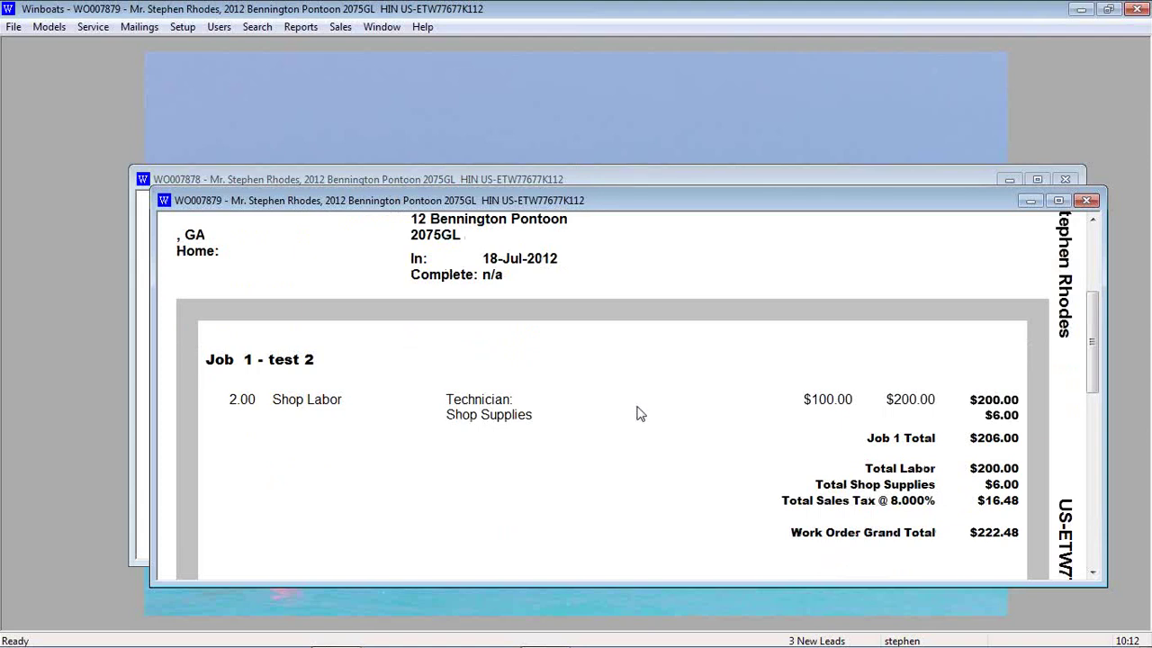
click(1086, 200)
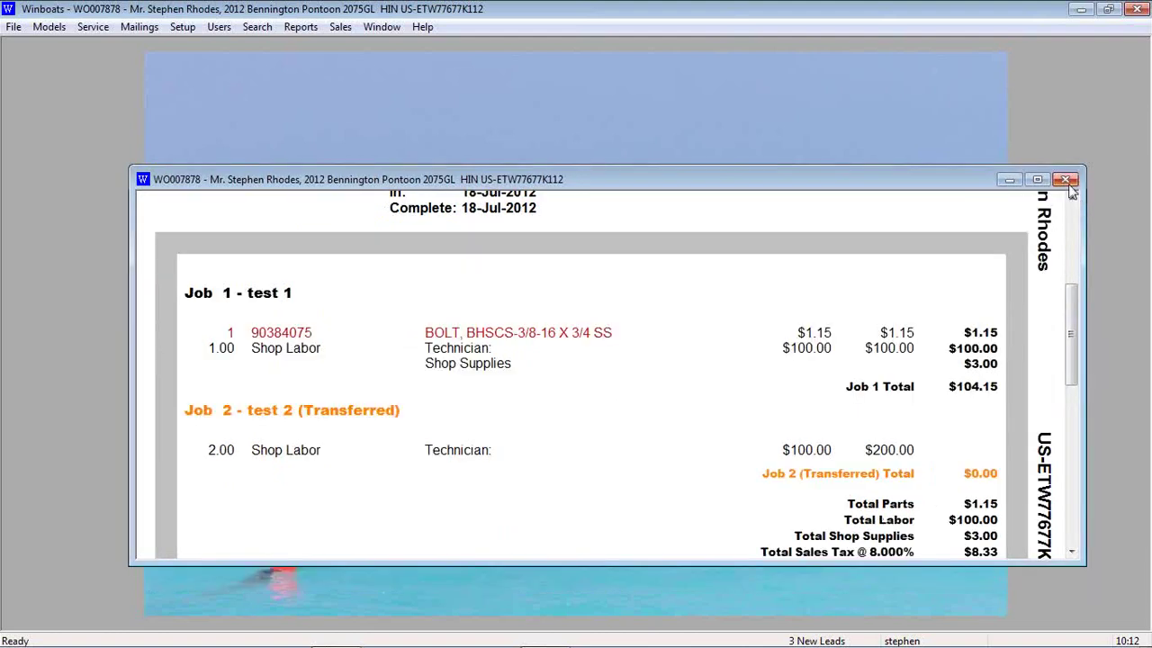
click(1066, 181)
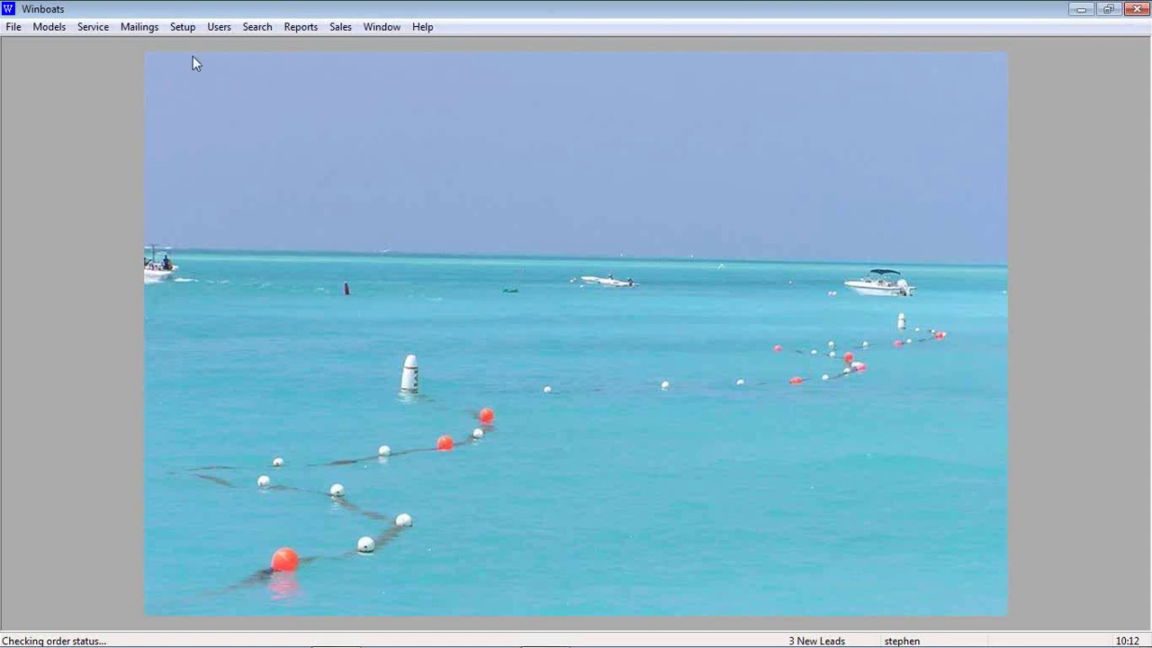
Prepare a parts import with Pleasurecraft Marine as the supplier and PCM 2-15-2012.txt as the import file.
click(94, 29)
mouse_move(110, 85)
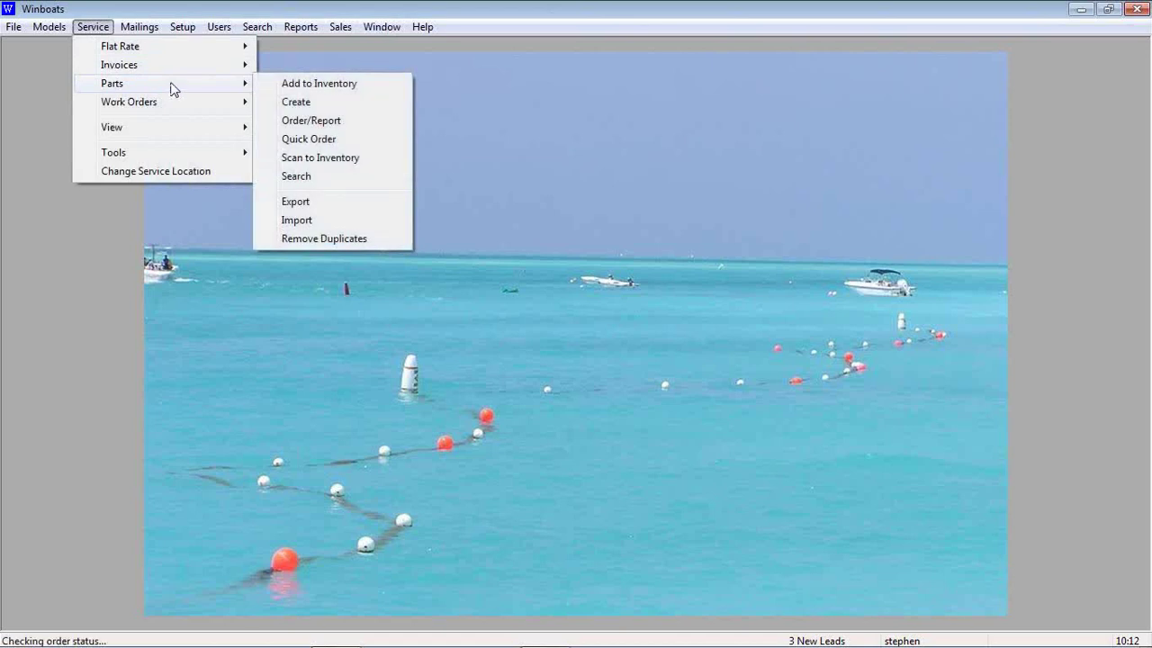
click(297, 221)
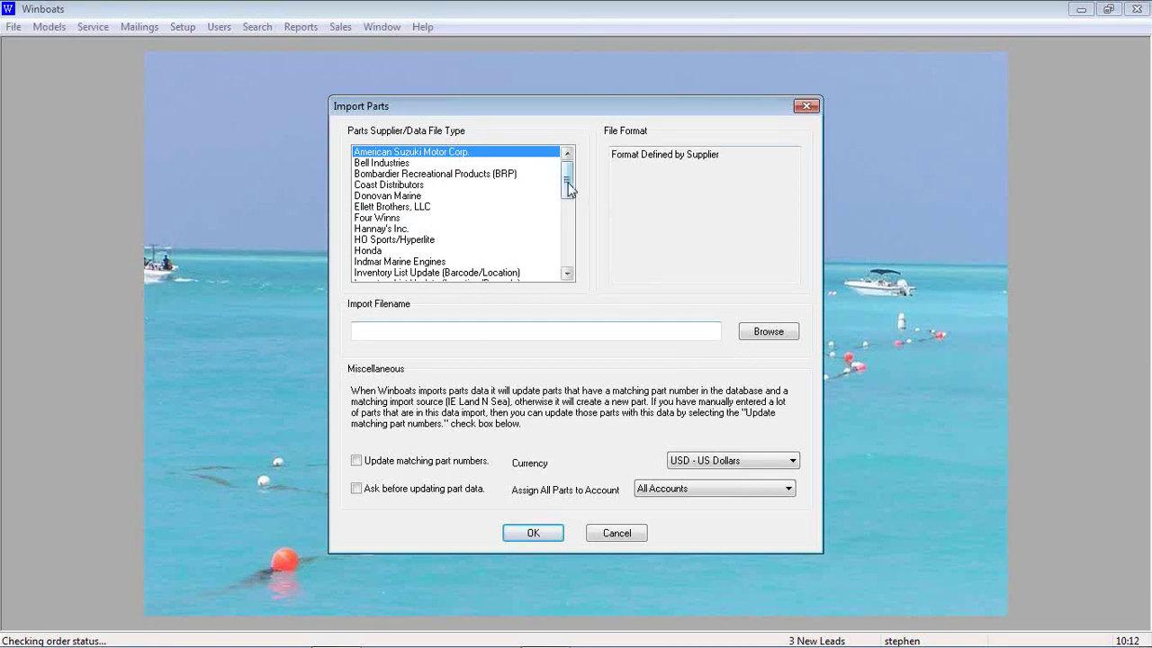
drag(568, 187, 565, 239)
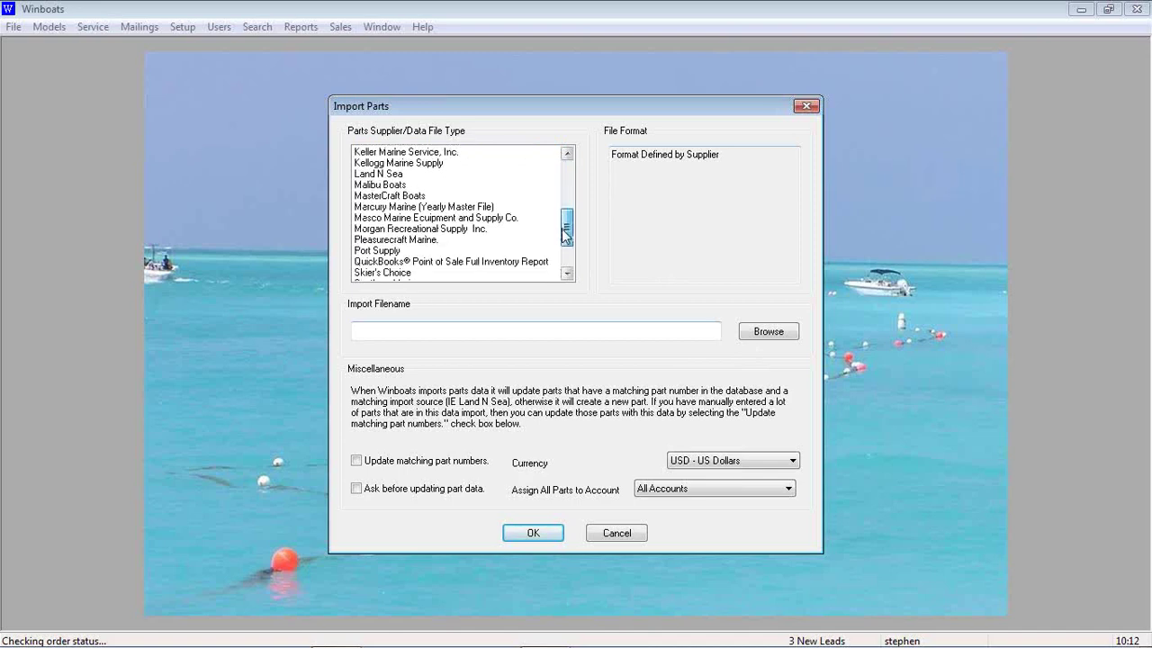
click(415, 242)
click(773, 333)
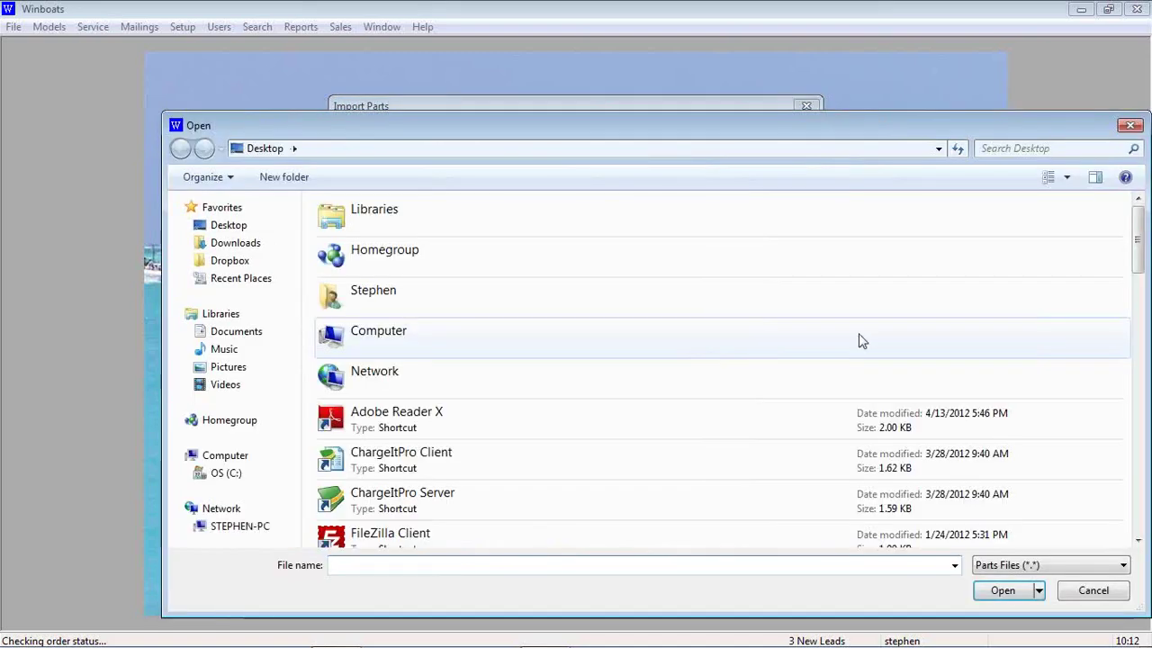
drag(1136, 263, 1134, 493)
double_click(563, 365)
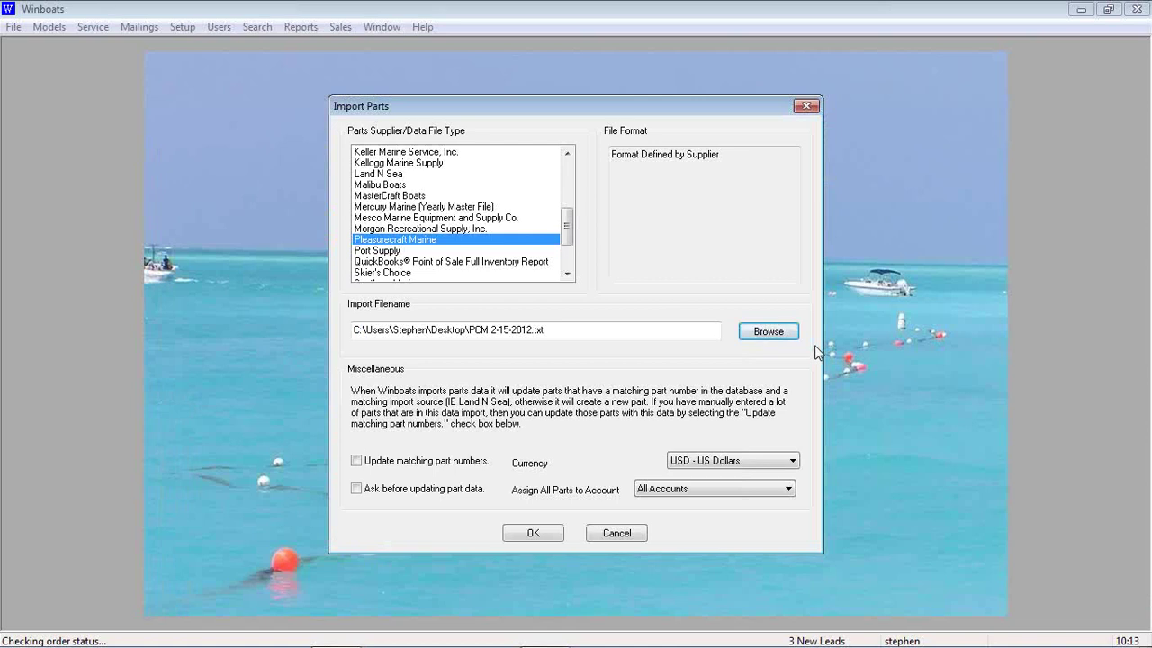
Run the Pleasurecraft Marine parts import with a 40% dealership parts discount and accept the sample part information.
click(555, 532)
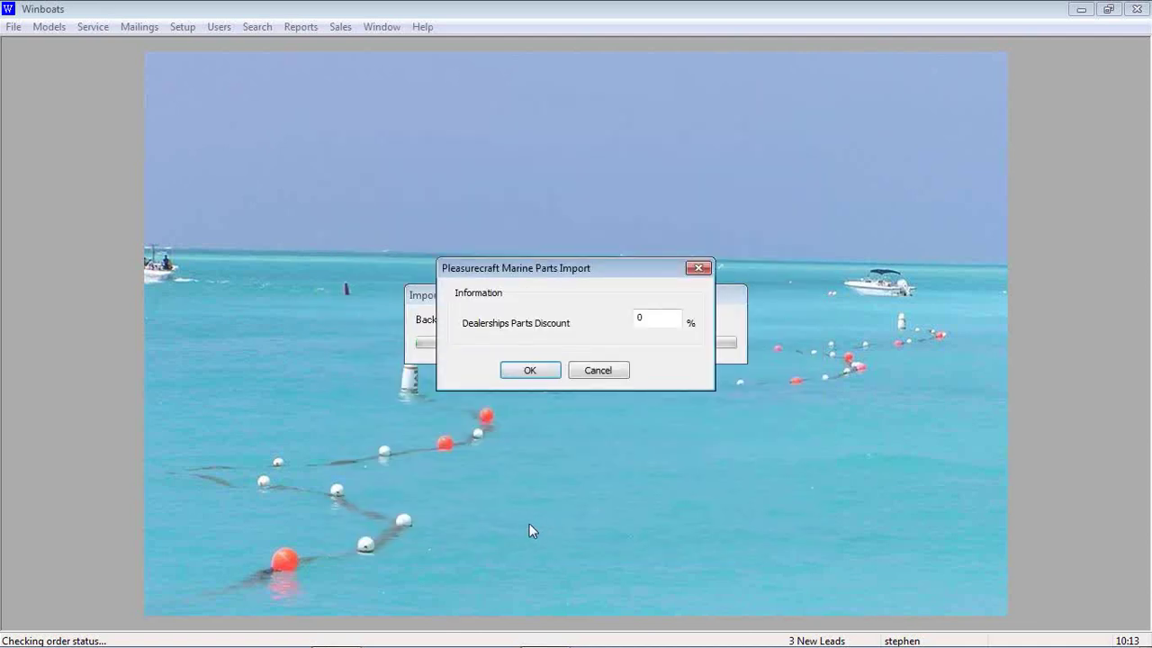
double_click(653, 318)
text(40)
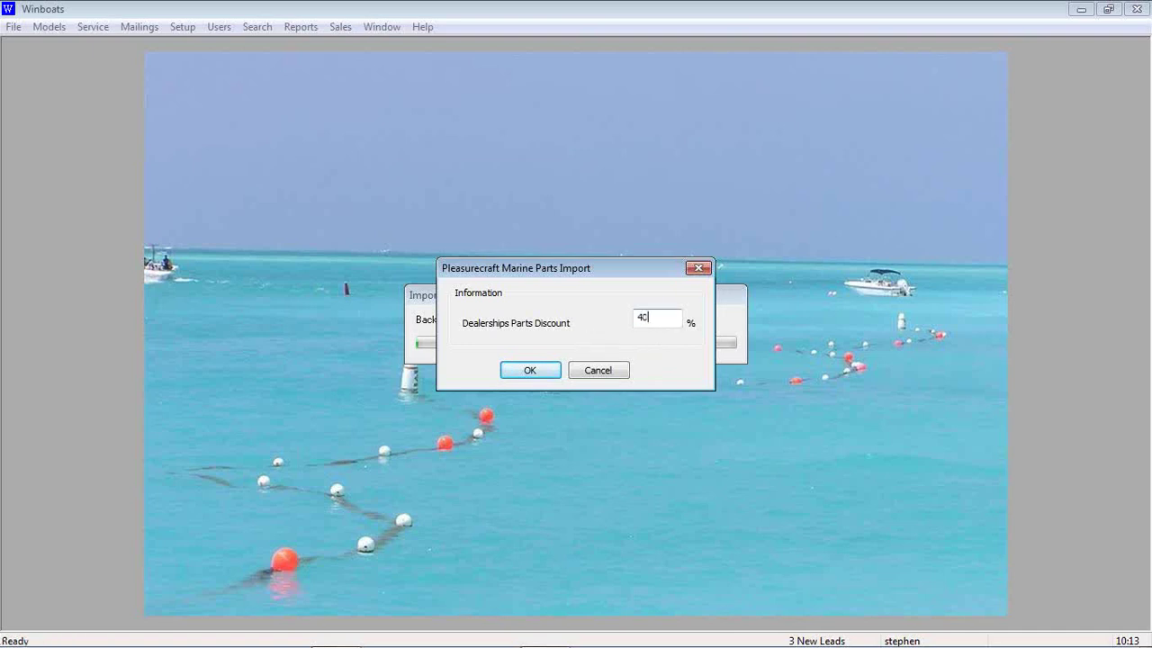
click(526, 369)
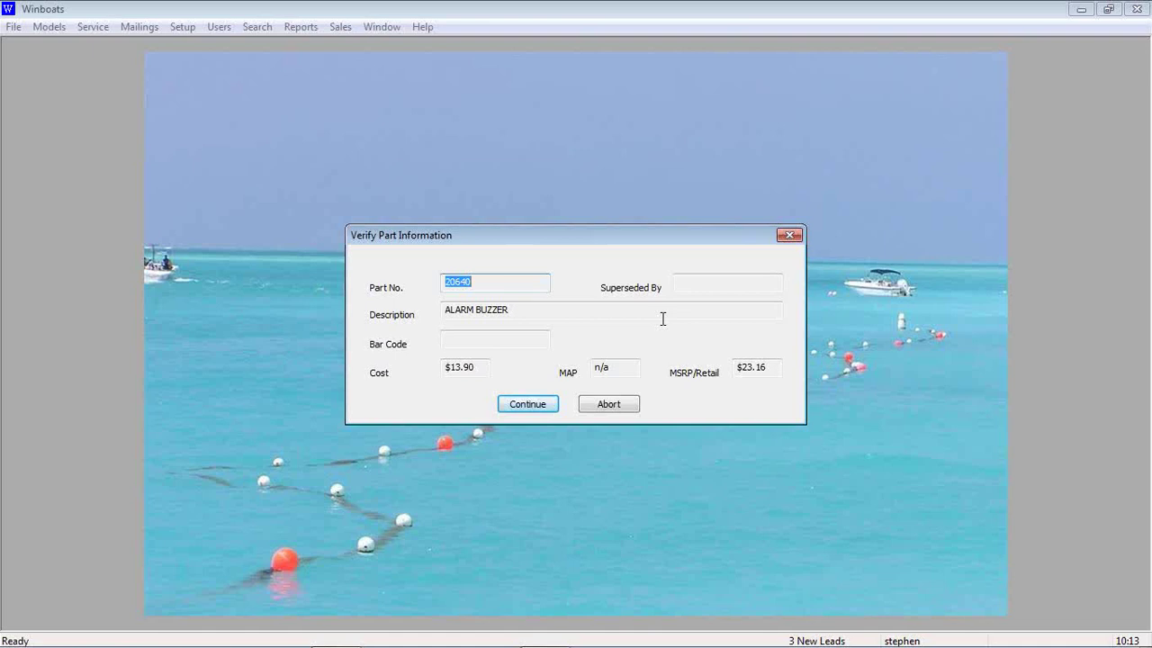
click(528, 404)
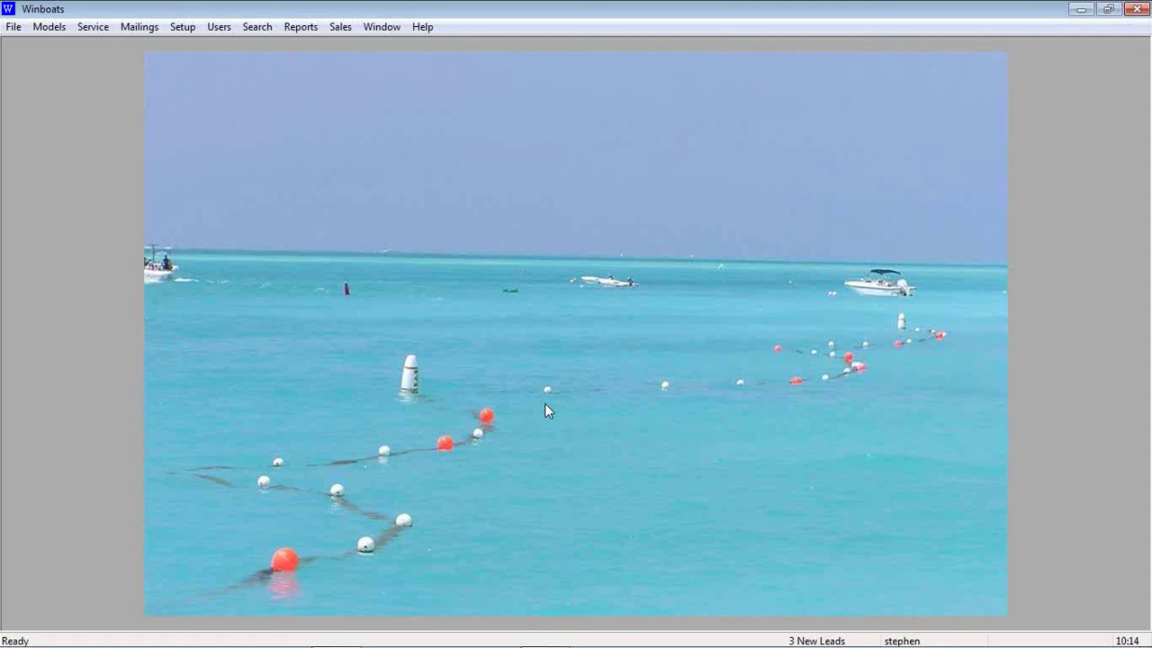
Review the work order options in the Service section of the general setup and close the setup.
click(182, 27)
click(201, 63)
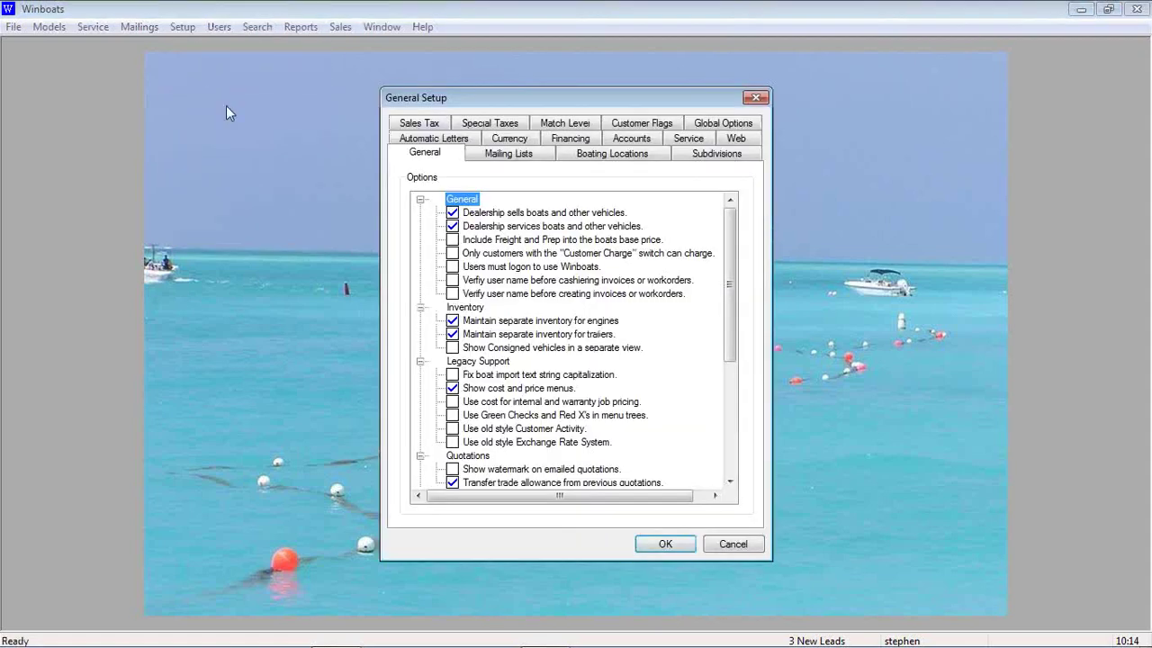
click(699, 140)
drag(738, 245, 733, 347)
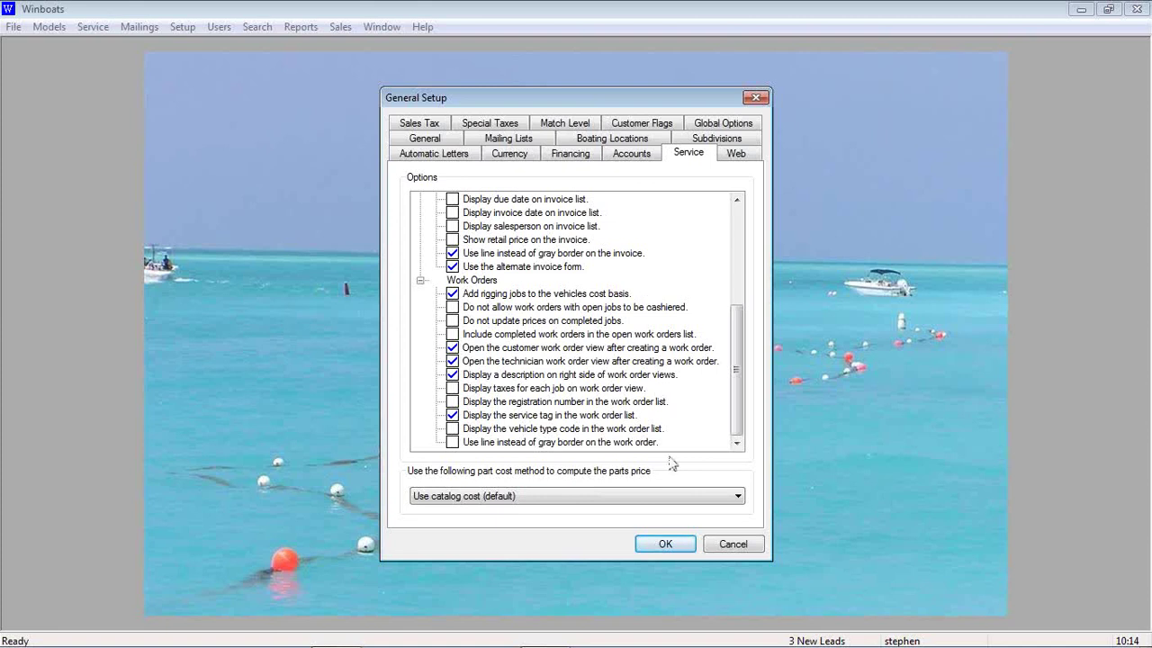
click(664, 545)
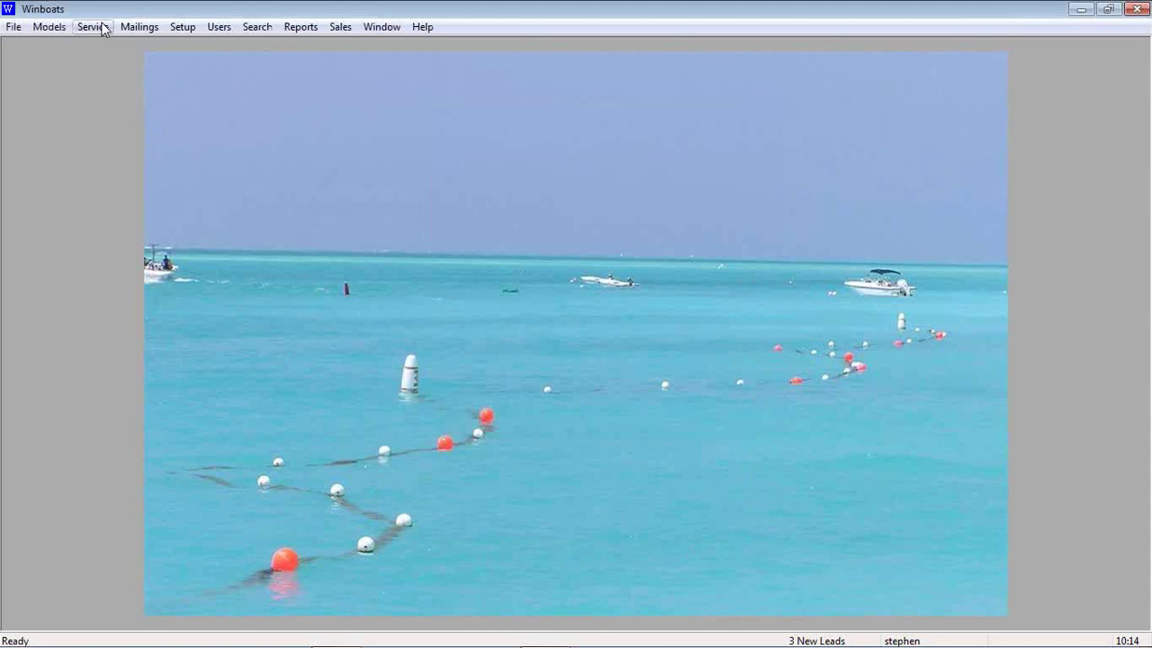
Show the list of service price levels and enlarge its window upward and to the left.
click(102, 27)
mouse_move(130, 140)
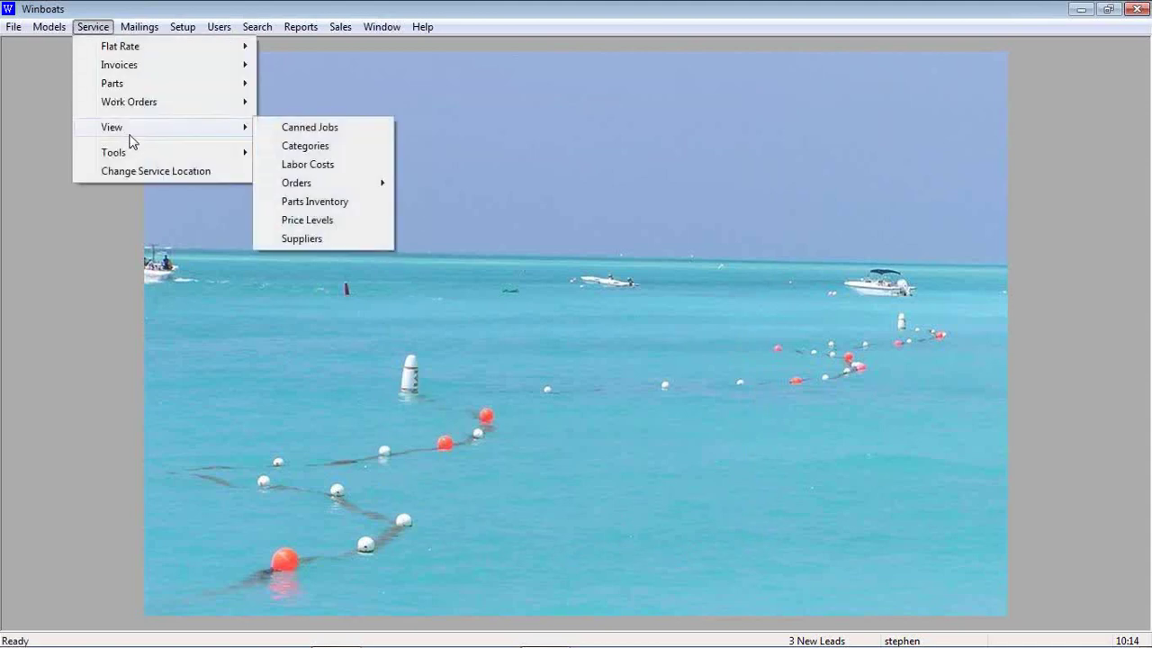
click(309, 219)
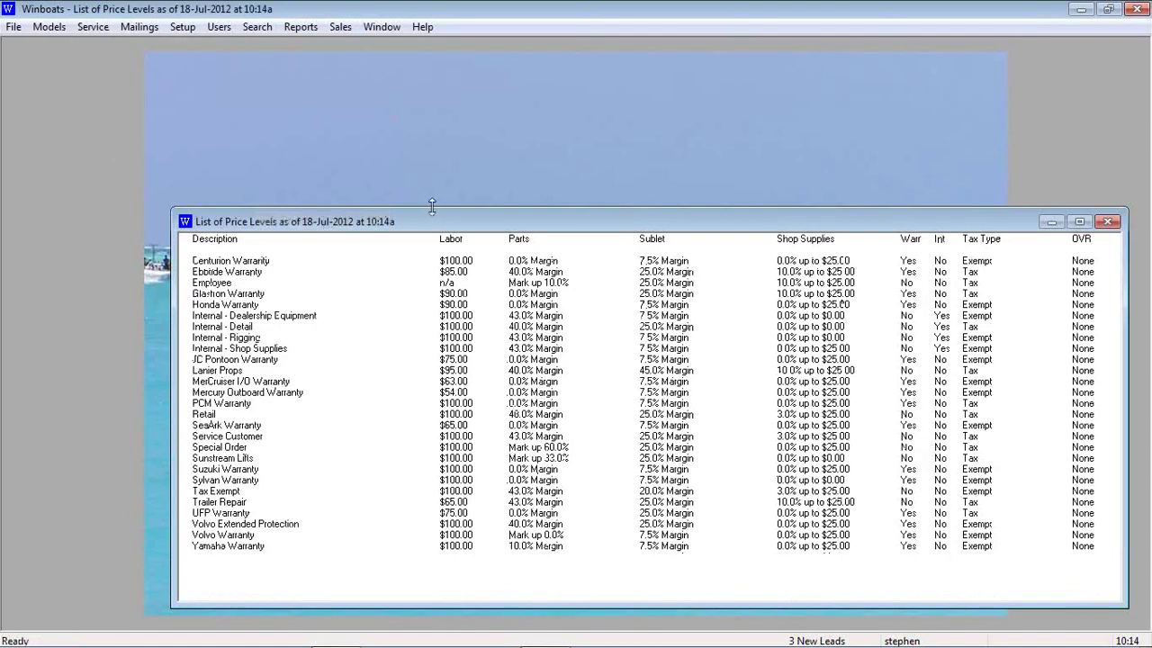
drag(432, 206, 423, 71)
click(184, 159)
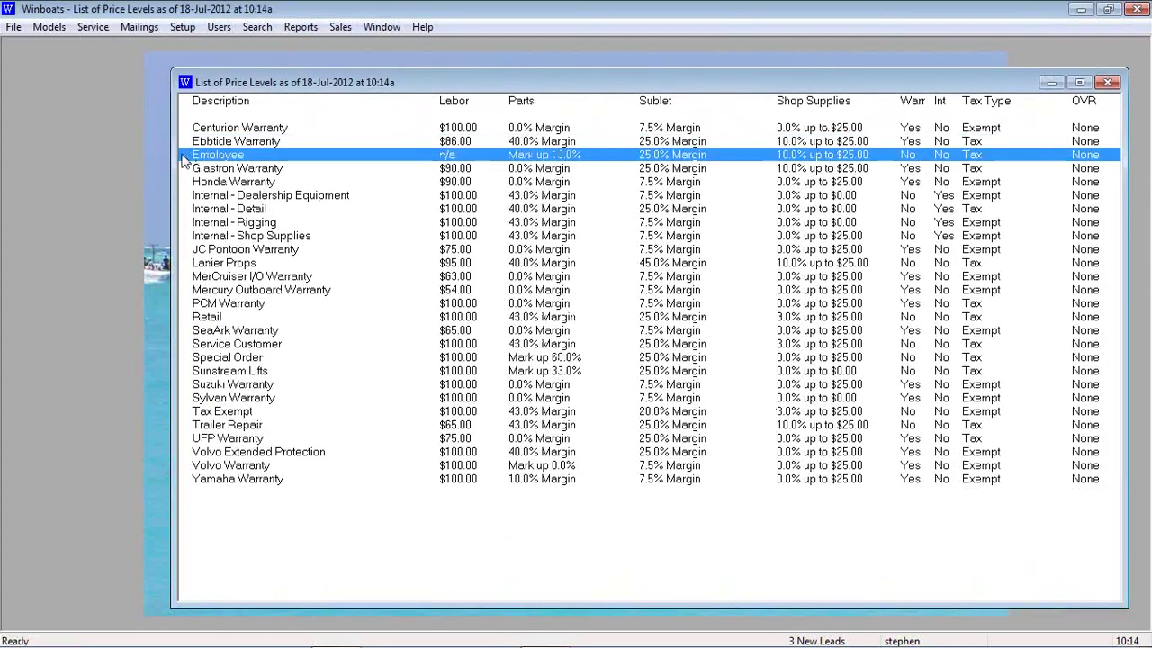
drag(172, 159, 35, 162)
click(49, 184)
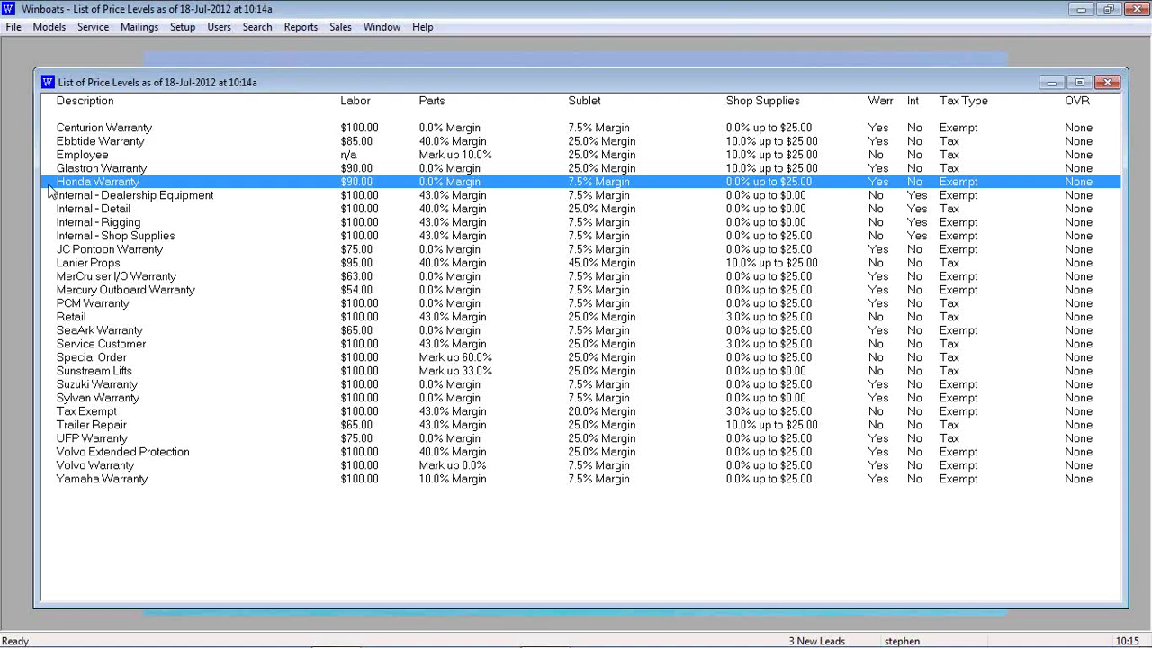
Open the Internal - Rigging price level for editing and review its general, part pricing, miscellaneous and account settings.
right_click(200, 524)
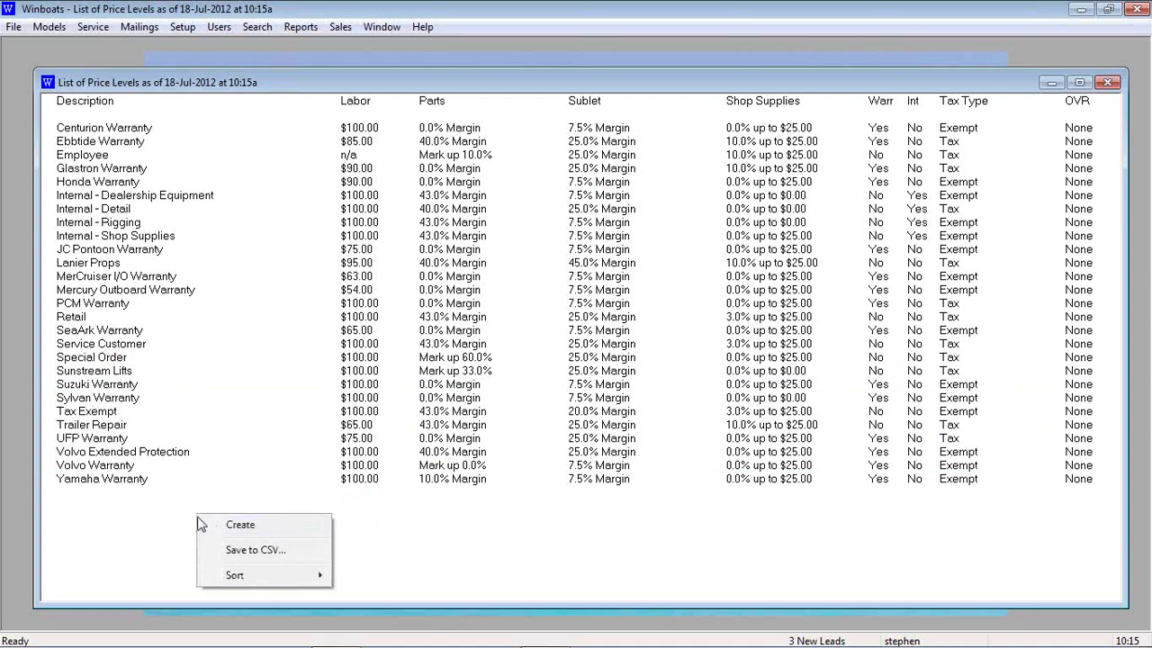
click(135, 504)
drag(135, 504, 135, 231)
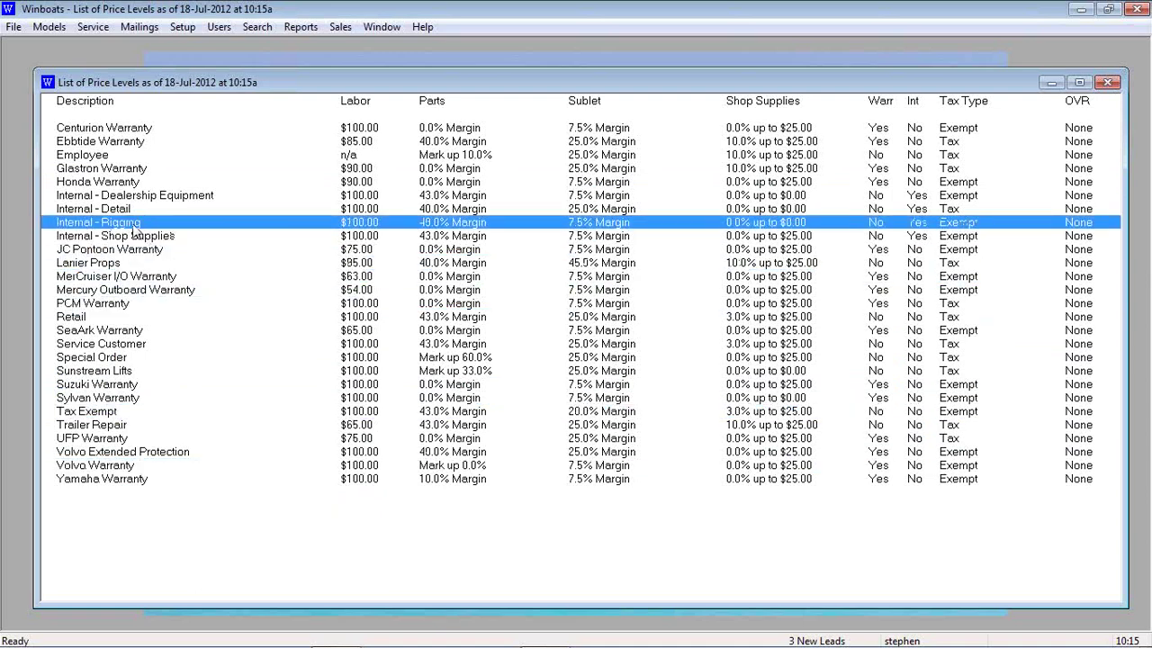
right_click(135, 232)
click(155, 254)
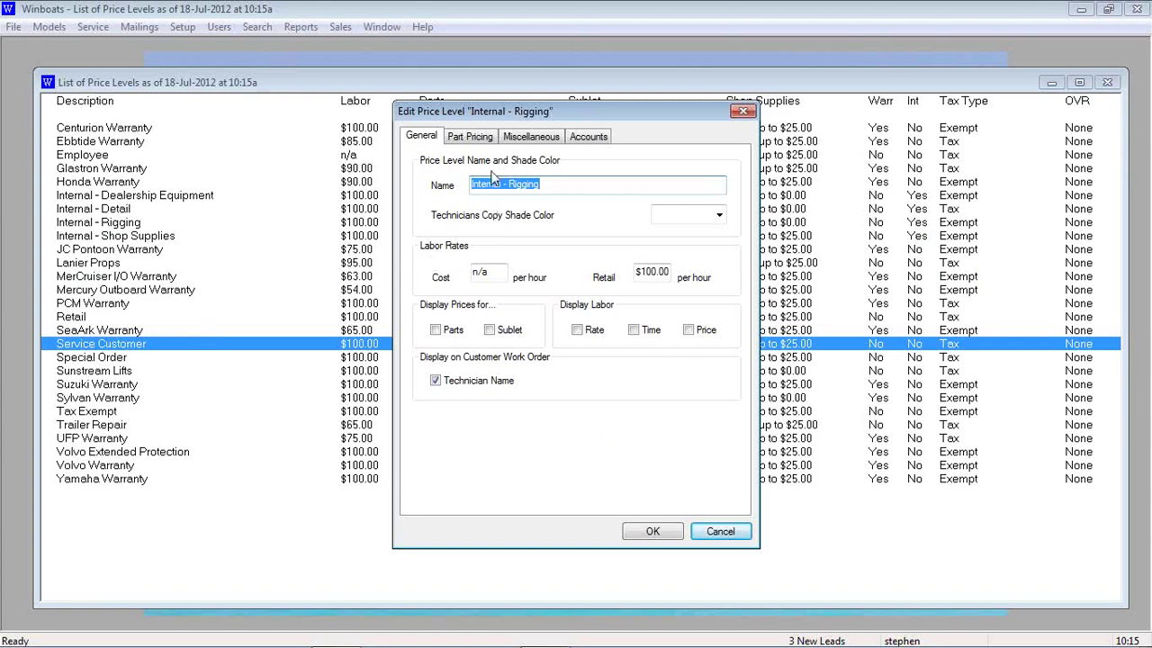
click(470, 137)
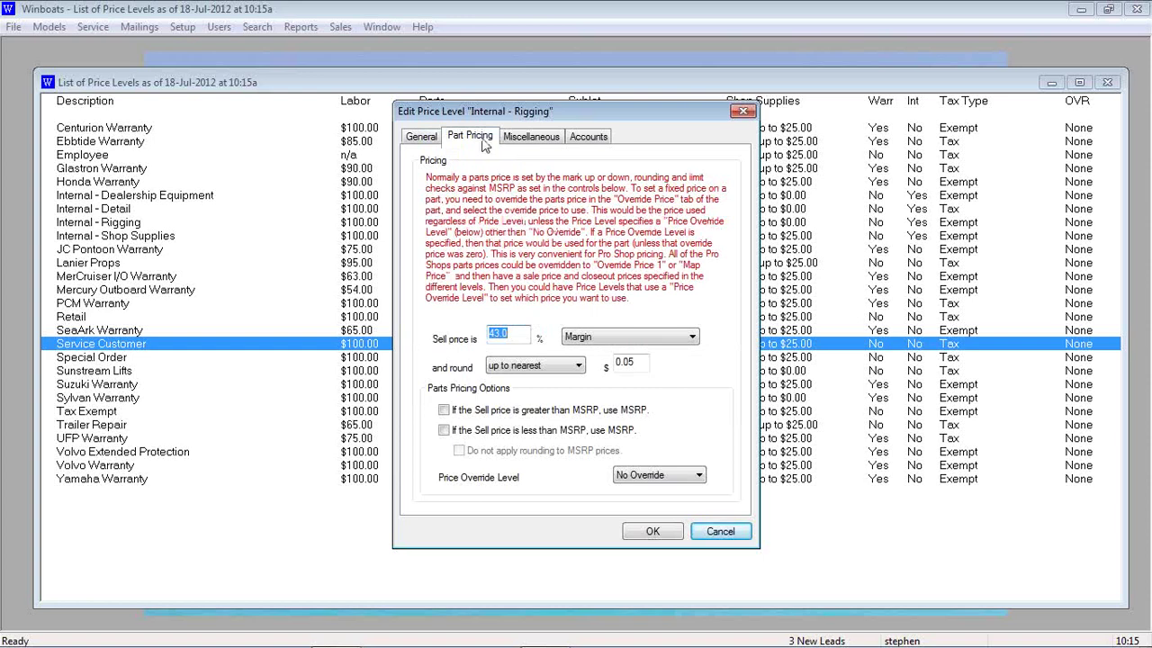
click(551, 137)
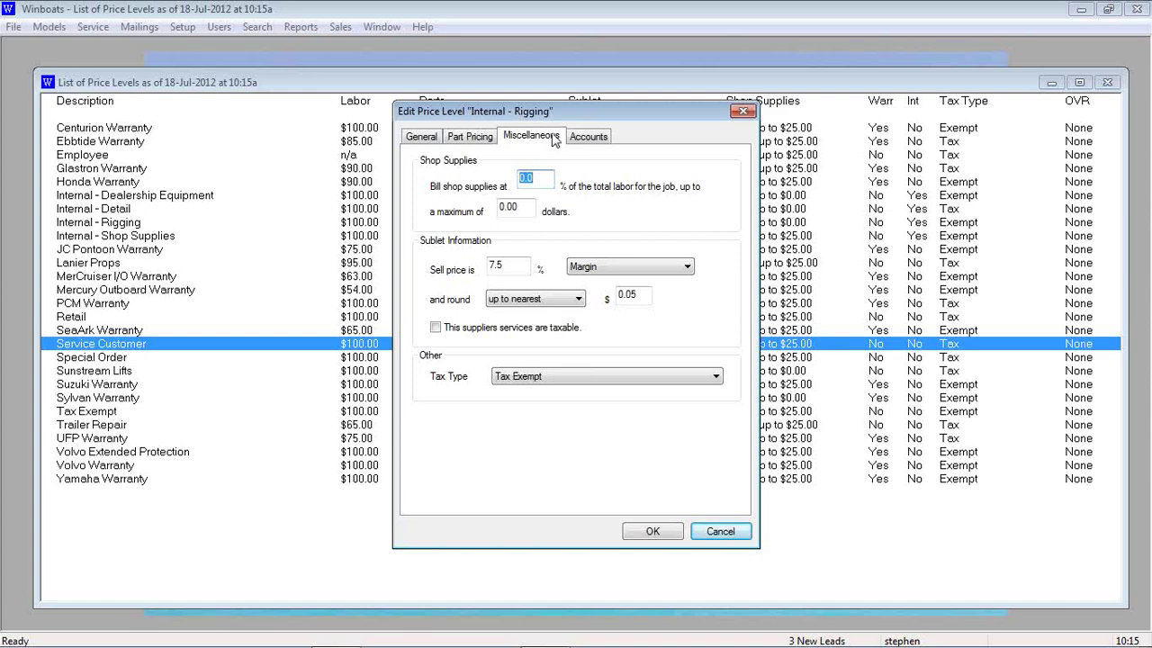
click(577, 136)
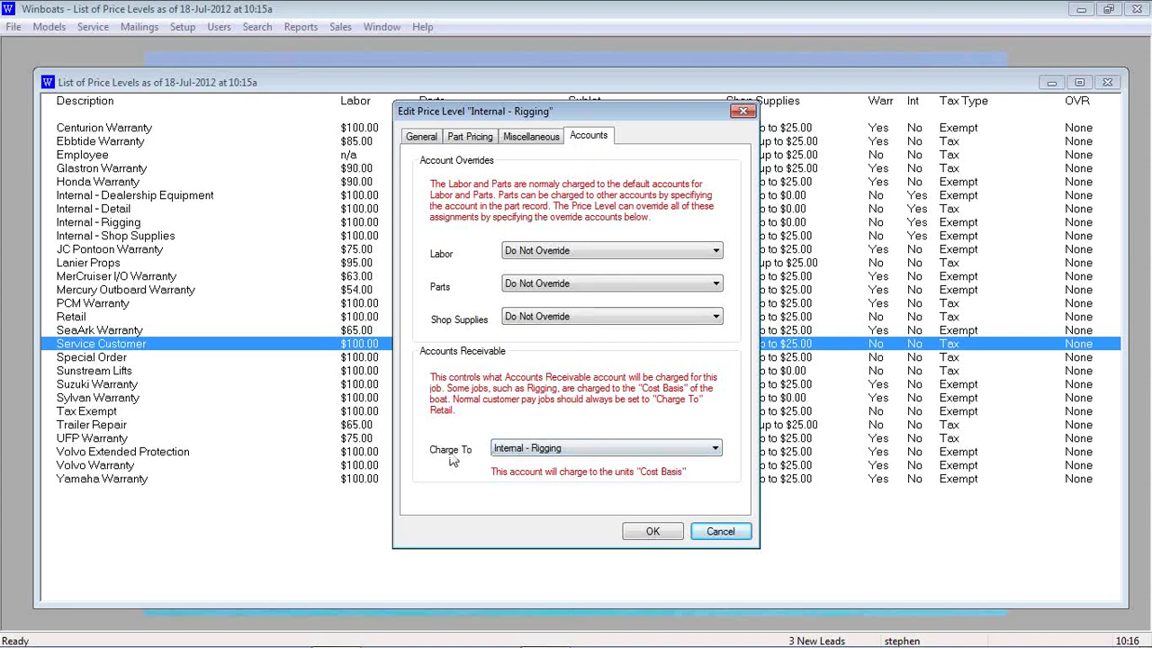
Choose Internal - Rigging as the price level's Charge To account, save the price level and close the list.
click(585, 454)
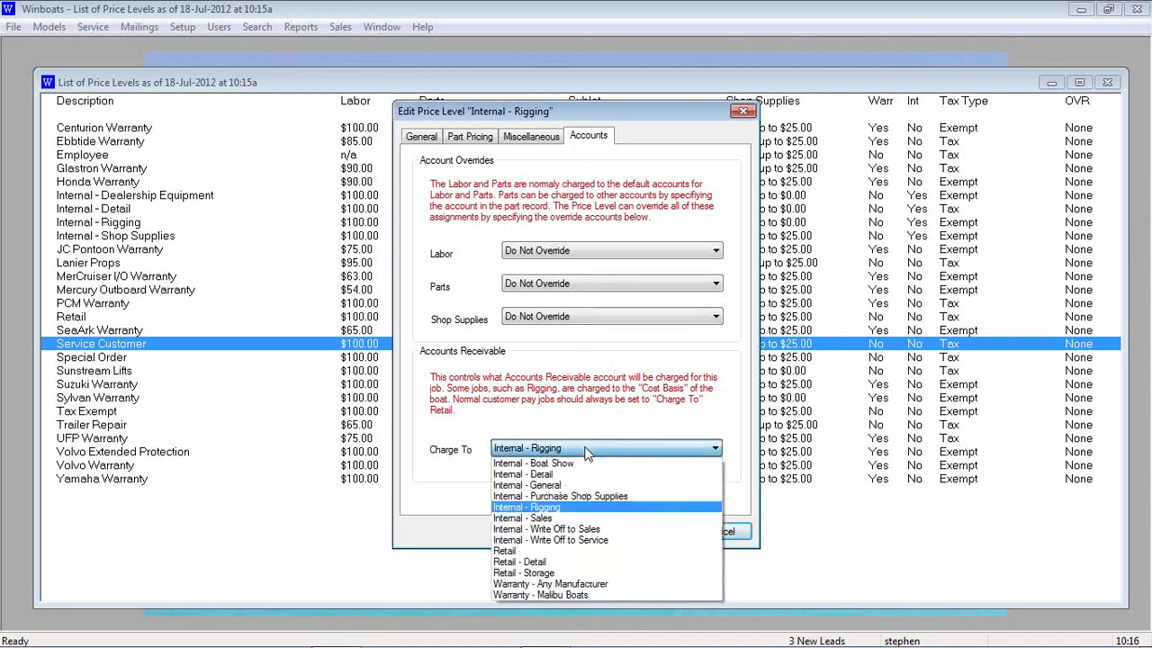
click(578, 509)
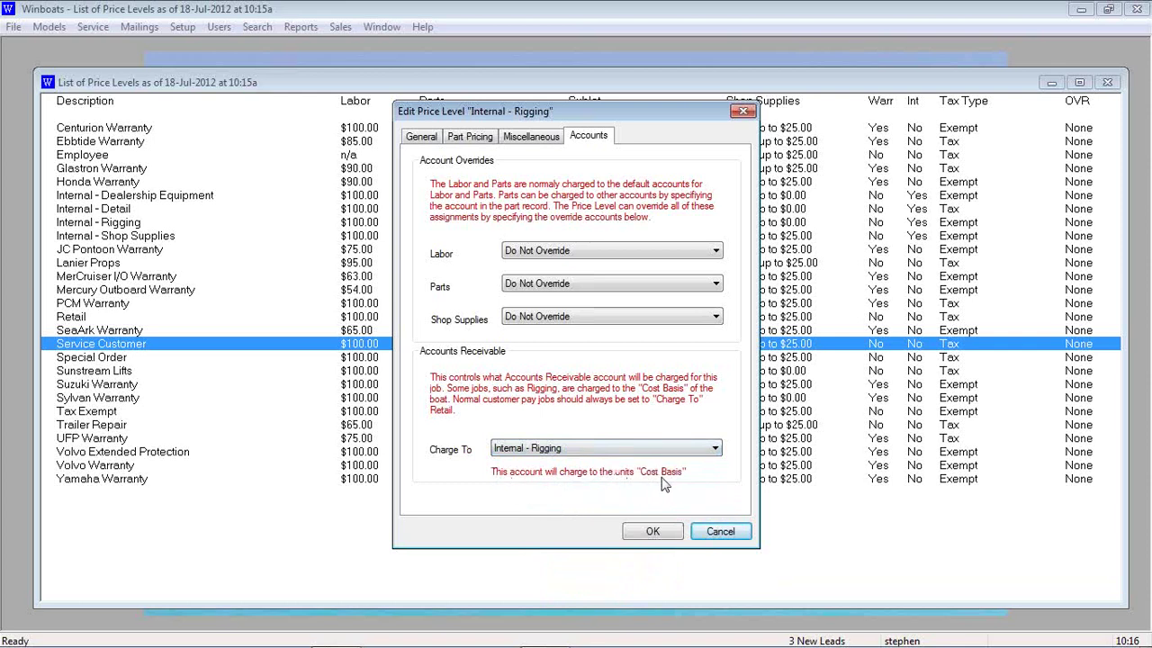
click(655, 532)
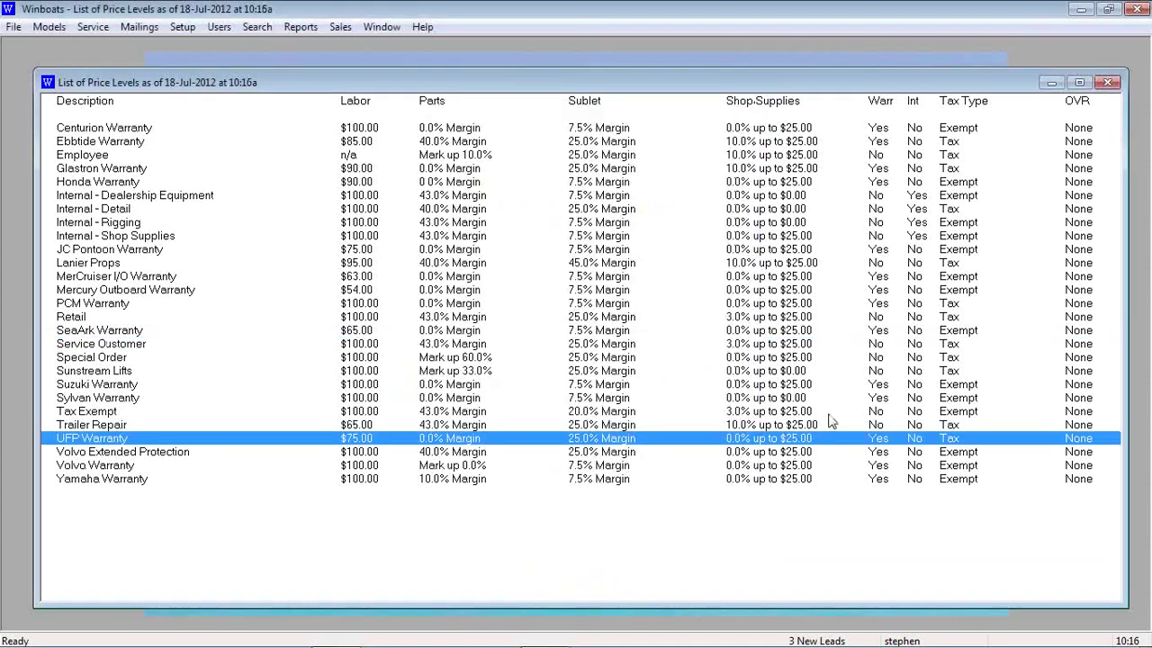
click(1107, 82)
Start a new work order and select the customer by searching for the last name.
click(95, 28)
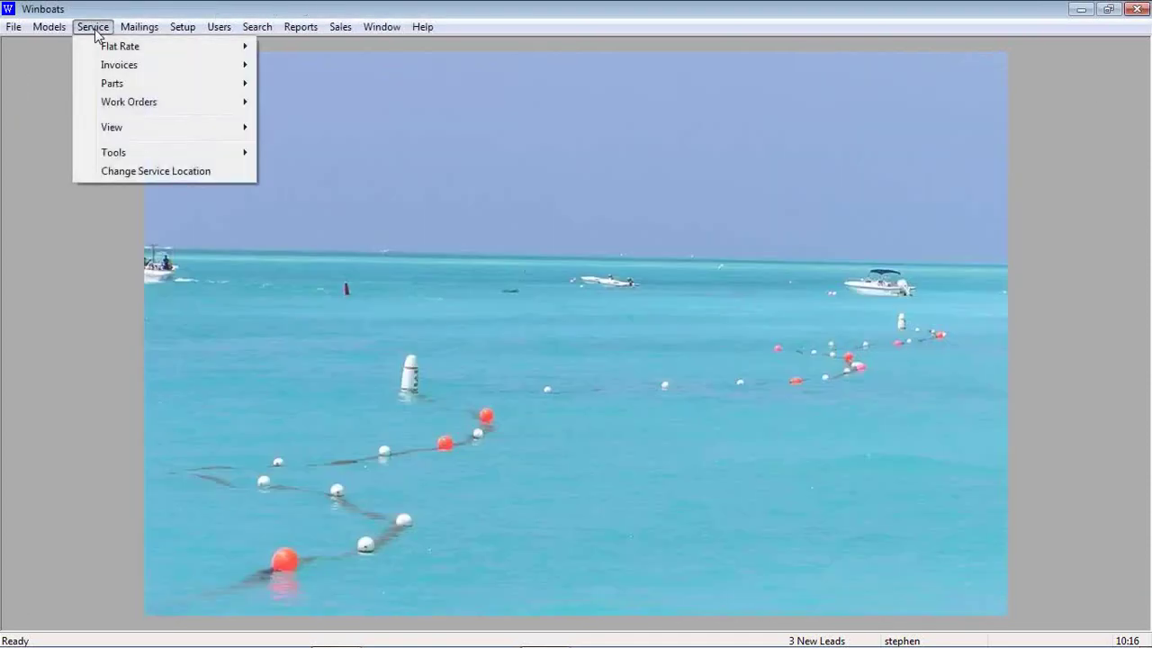
mouse_move(131, 109)
click(322, 106)
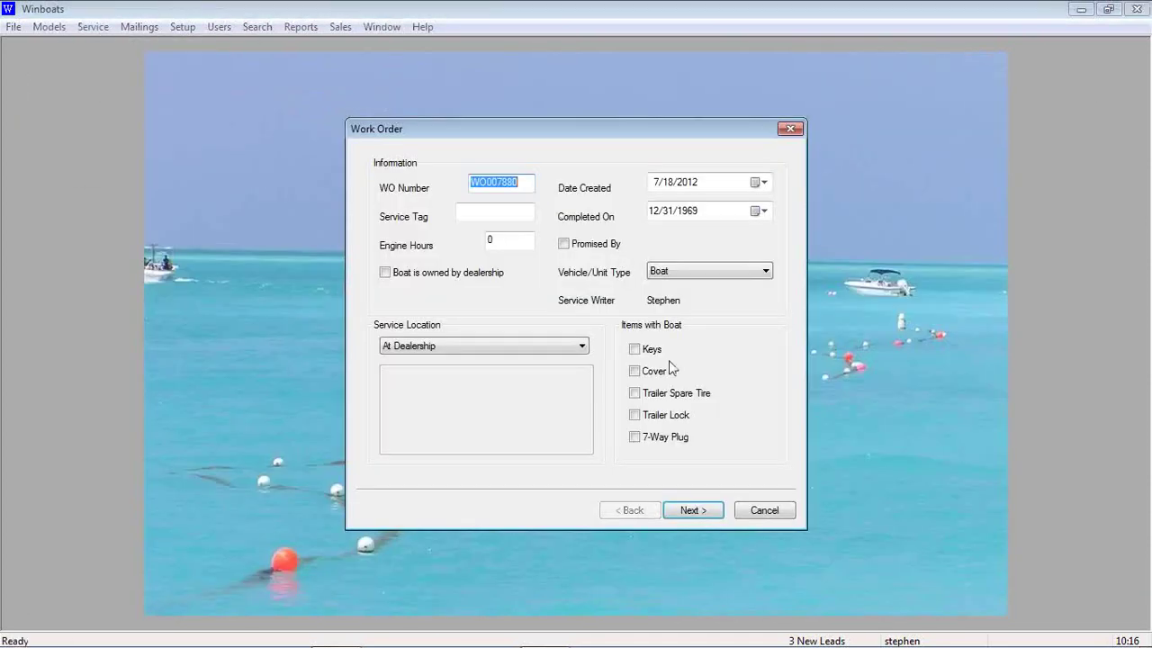
click(690, 509)
text(rhodes,)
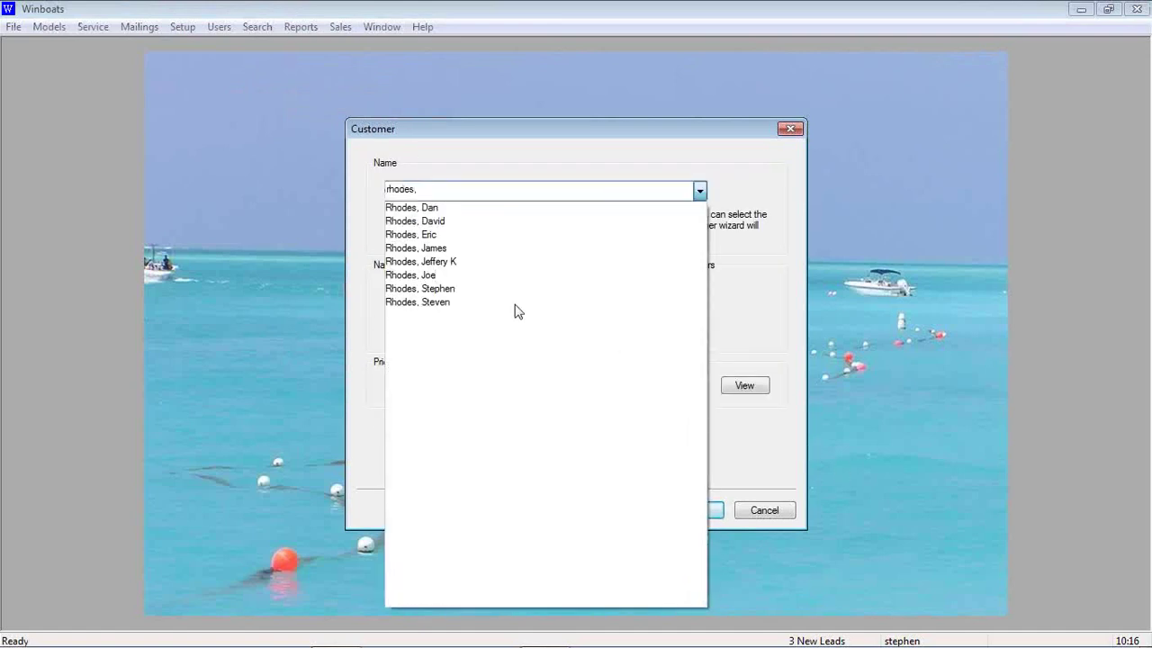
click(507, 292)
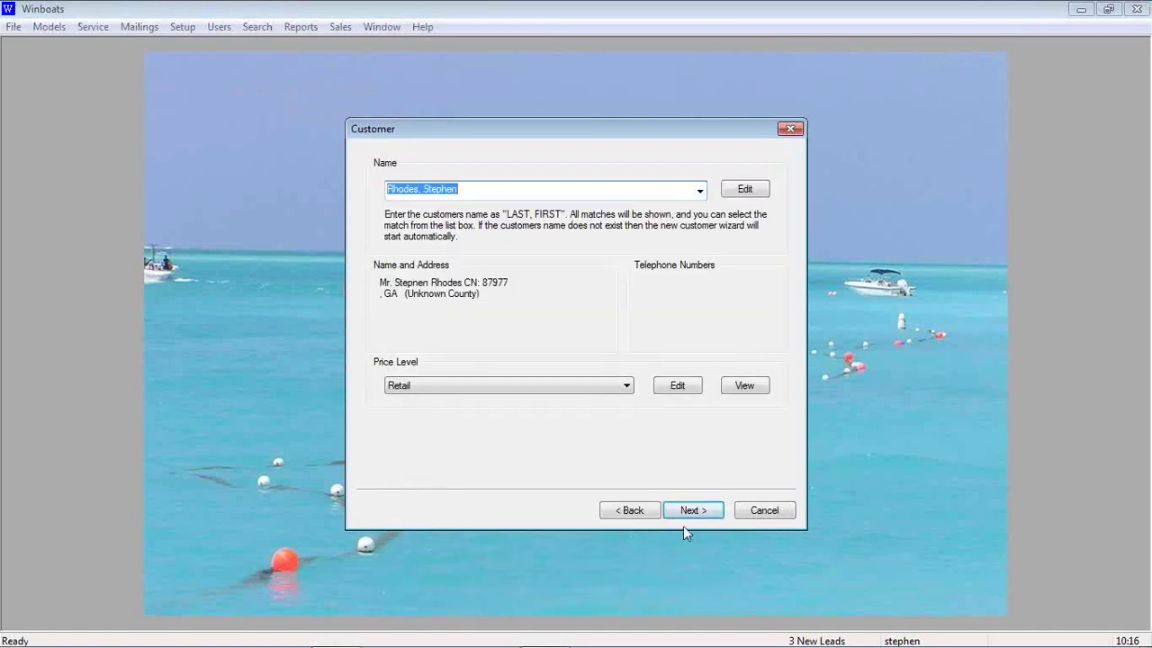
Mark the work order's boat as owned by the dealership and select the 2012 Yamaha Waverunners SuperJet as the unit.
click(634, 511)
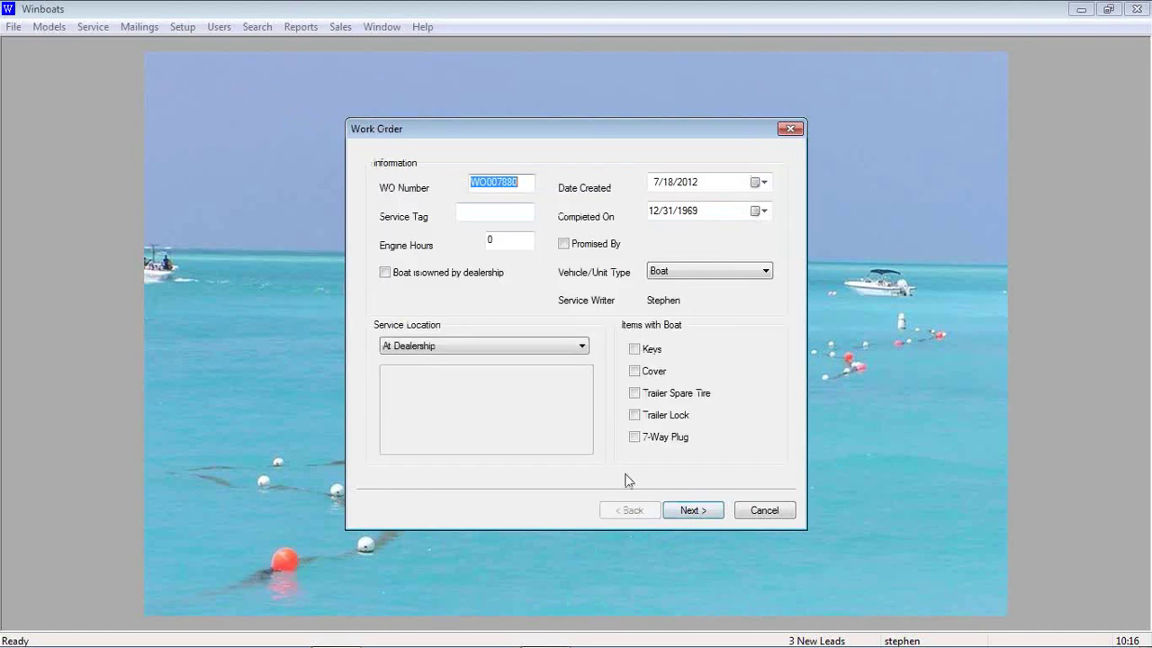
click(450, 274)
click(692, 510)
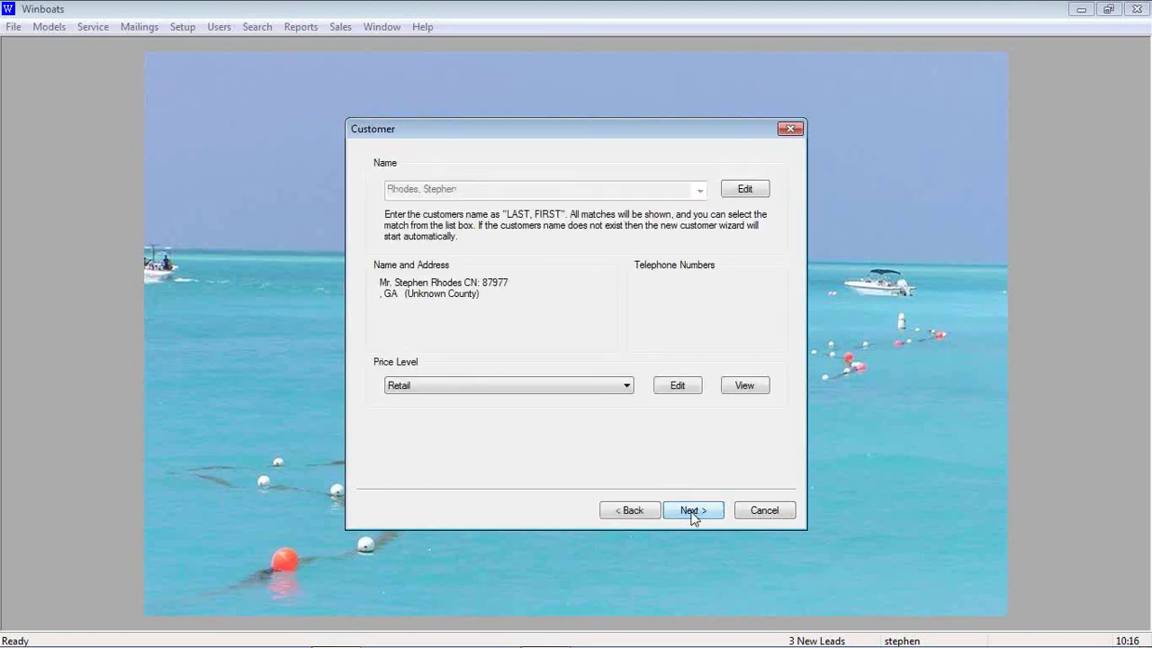
click(690, 511)
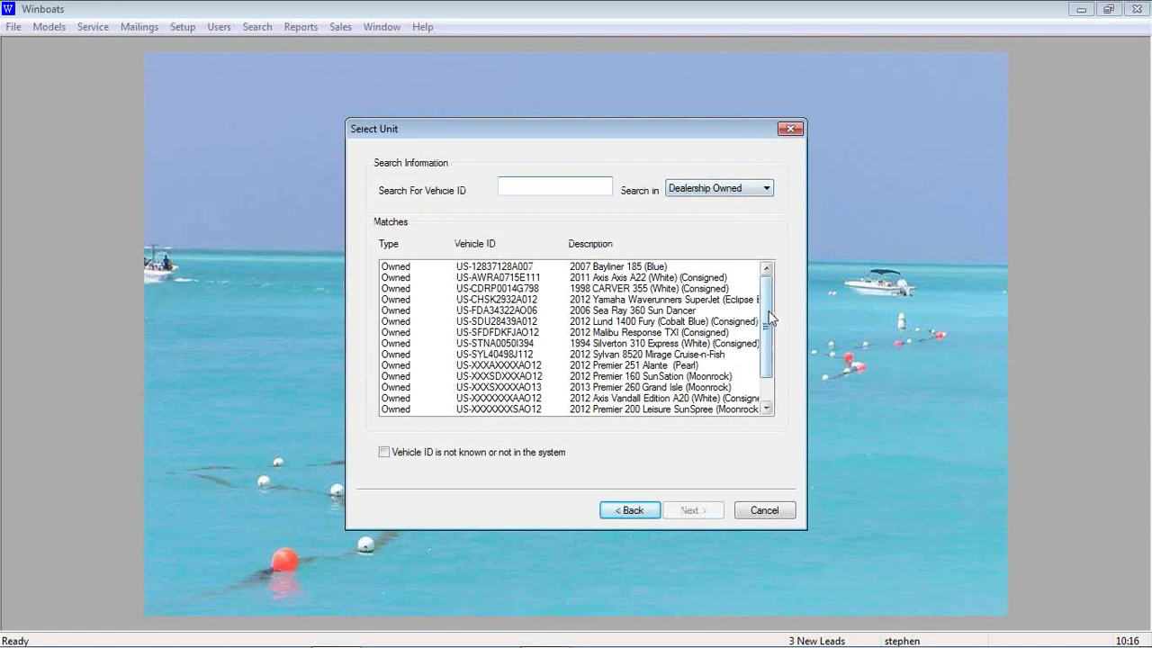
scroll(769, 317, down, 1)
click(649, 290)
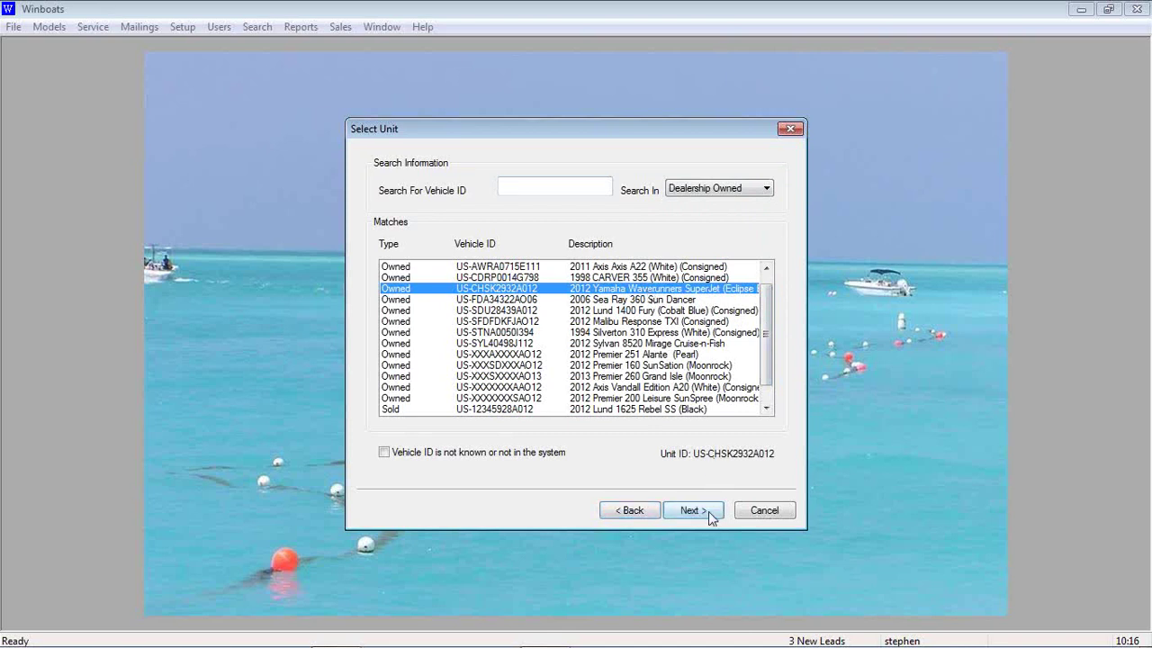
click(707, 513)
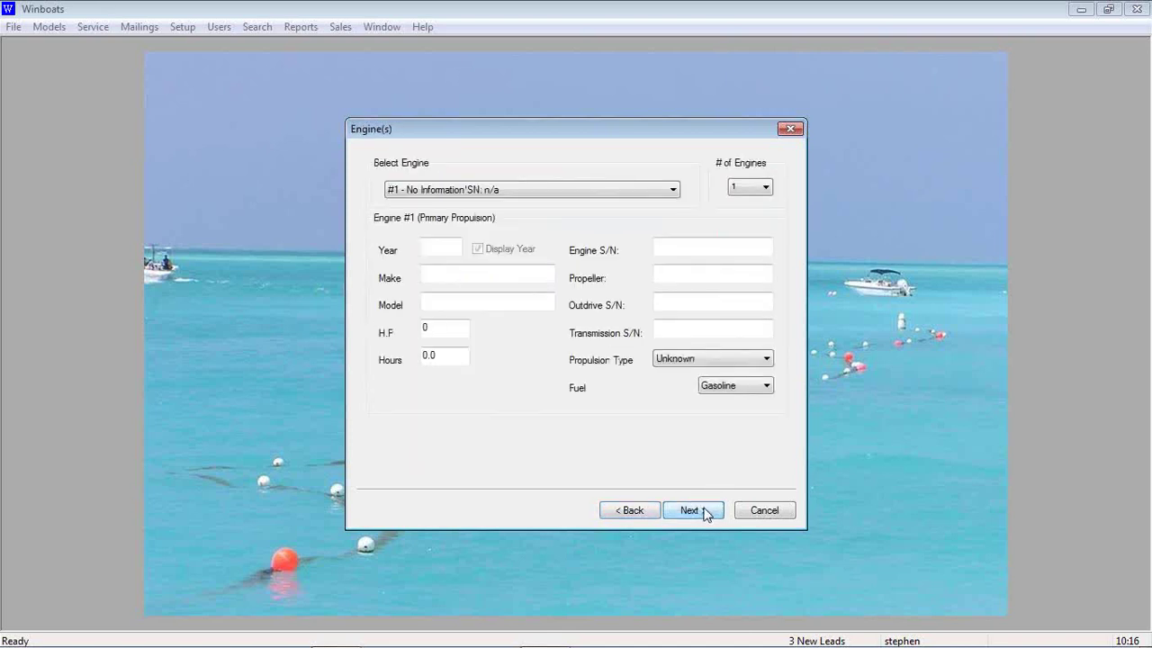
Leave the engine details blank and create a job described as "test" with 1 hour of shop labor.
click(706, 513)
right_click(526, 265)
click(548, 268)
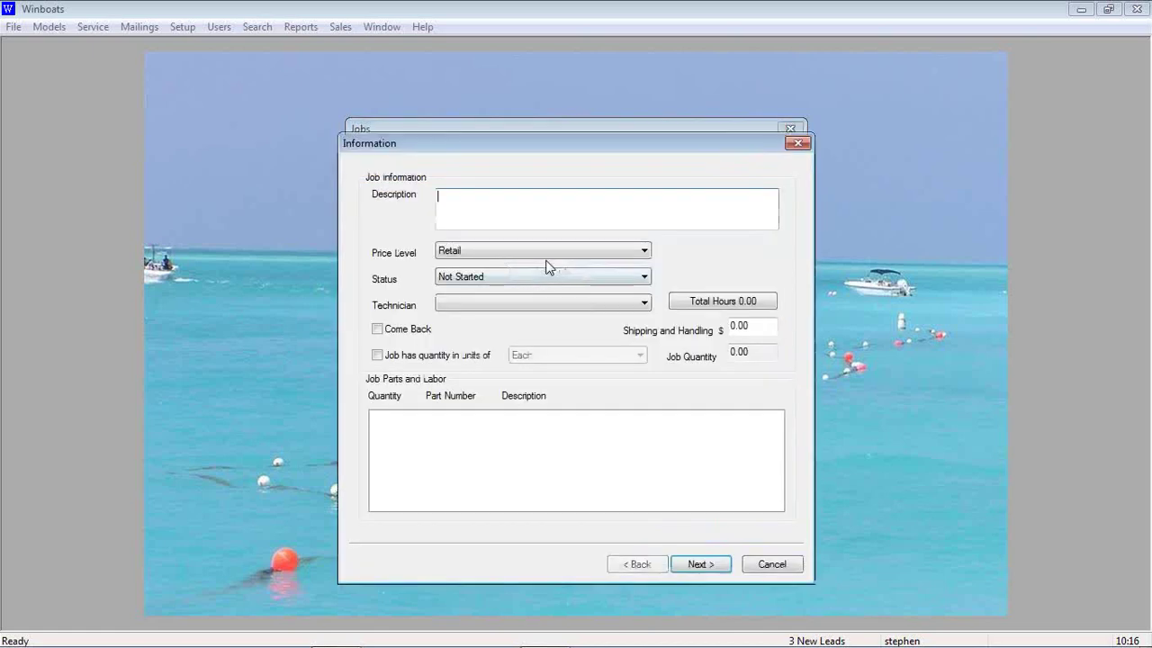
text(test)
right_click(567, 457)
mouse_move(633, 464)
click(720, 461)
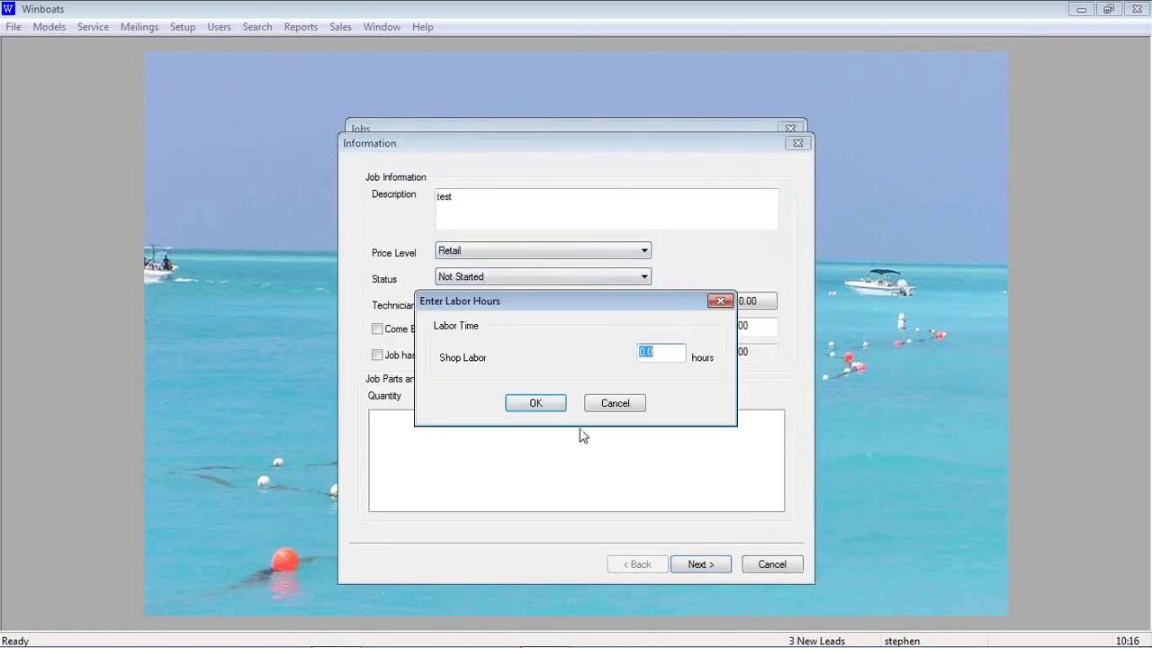
text(1)
click(535, 403)
Add one BOLT,3/8-16X5.5,PT,GR5,HD,YZ, part number 90308550, to the test job.
right_click(583, 463)
mouse_move(620, 471)
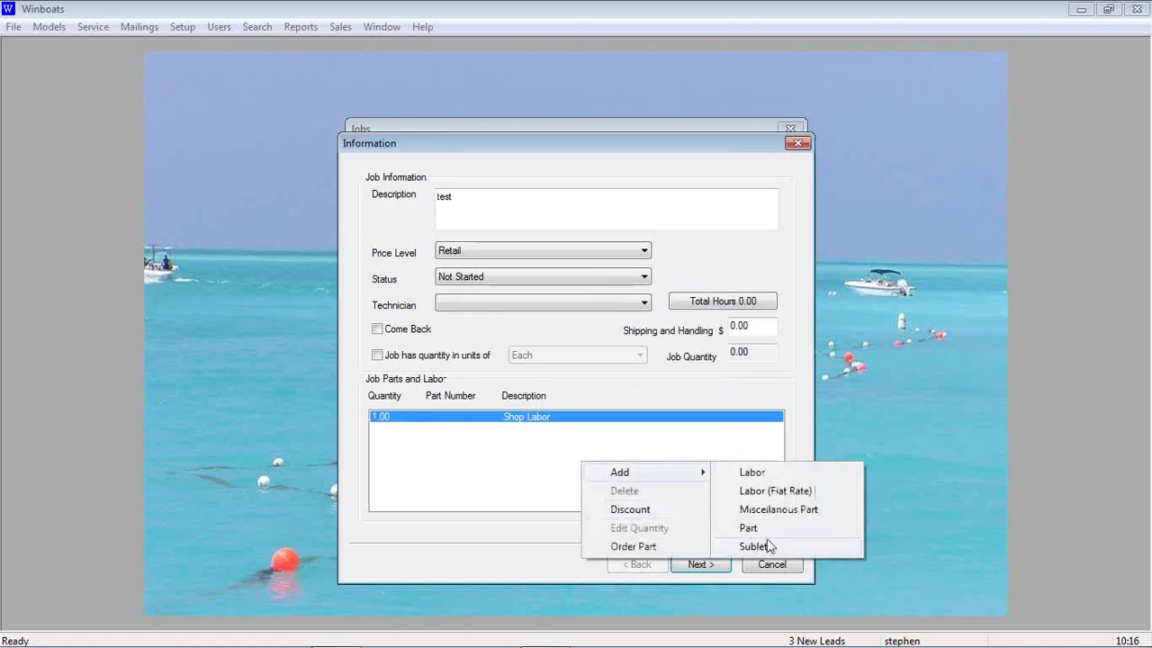
click(749, 528)
click(621, 437)
click(681, 250)
text(1)
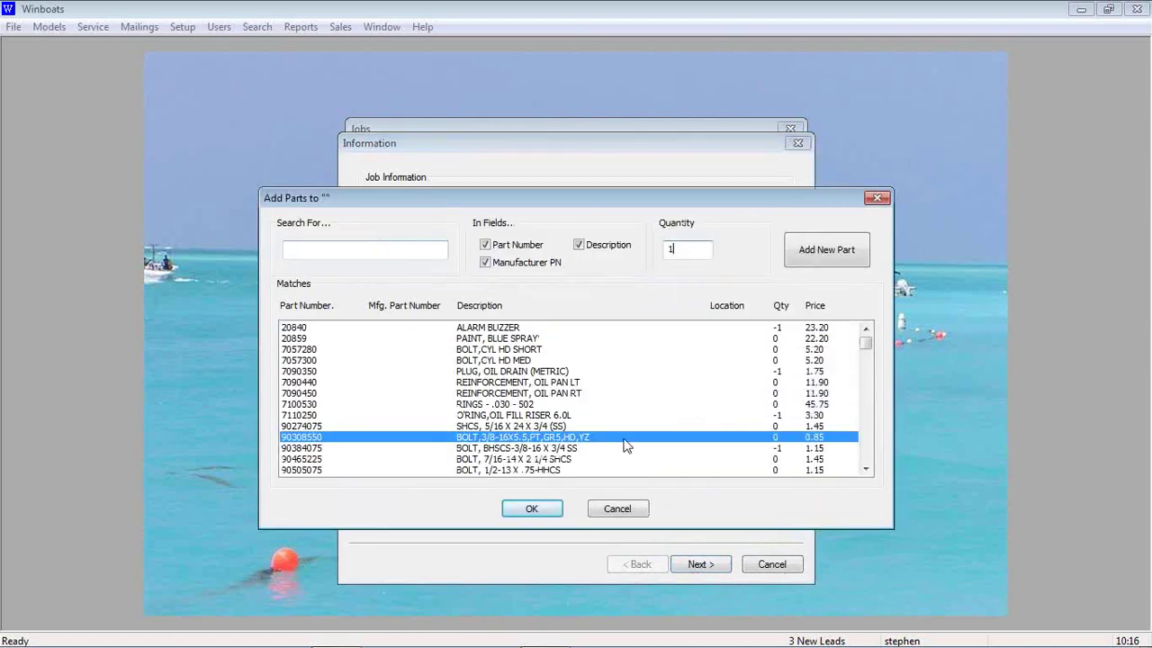
click(535, 510)
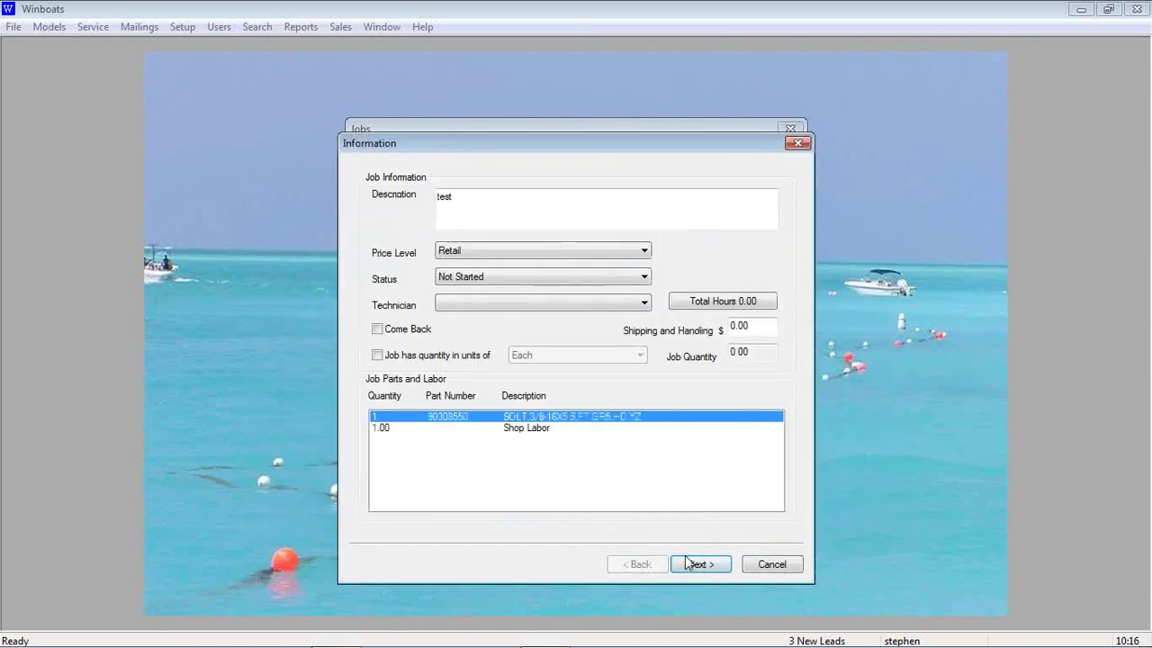
Set the job's status to Complete and its price level to Internal - Rigging, and save the job.
click(583, 277)
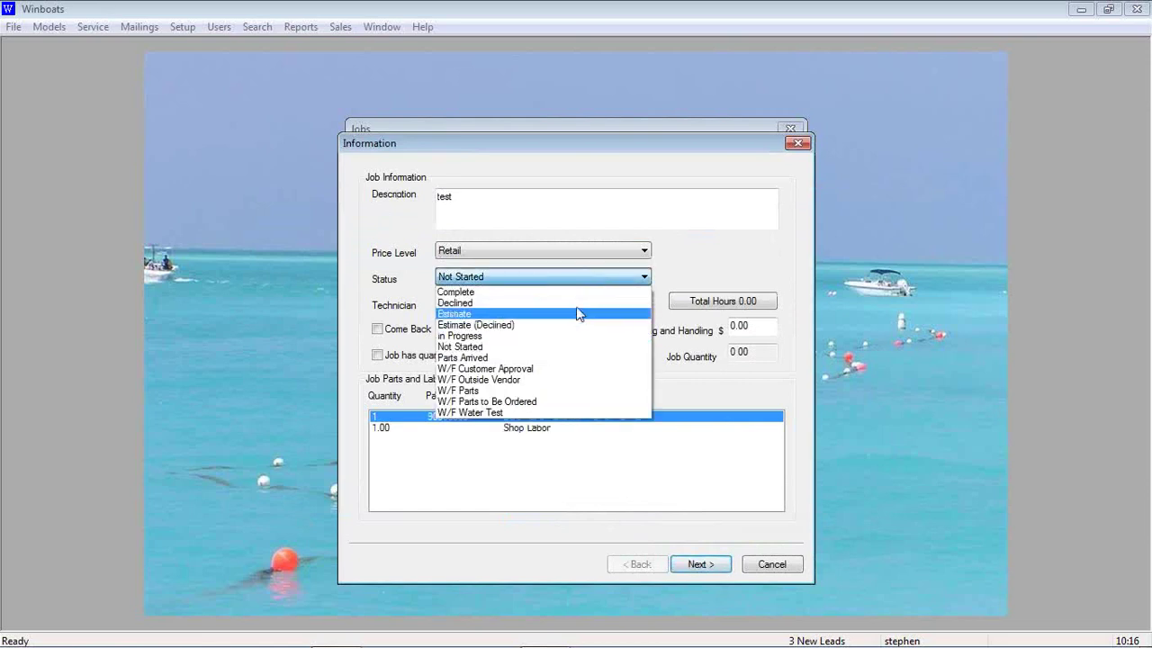
click(576, 292)
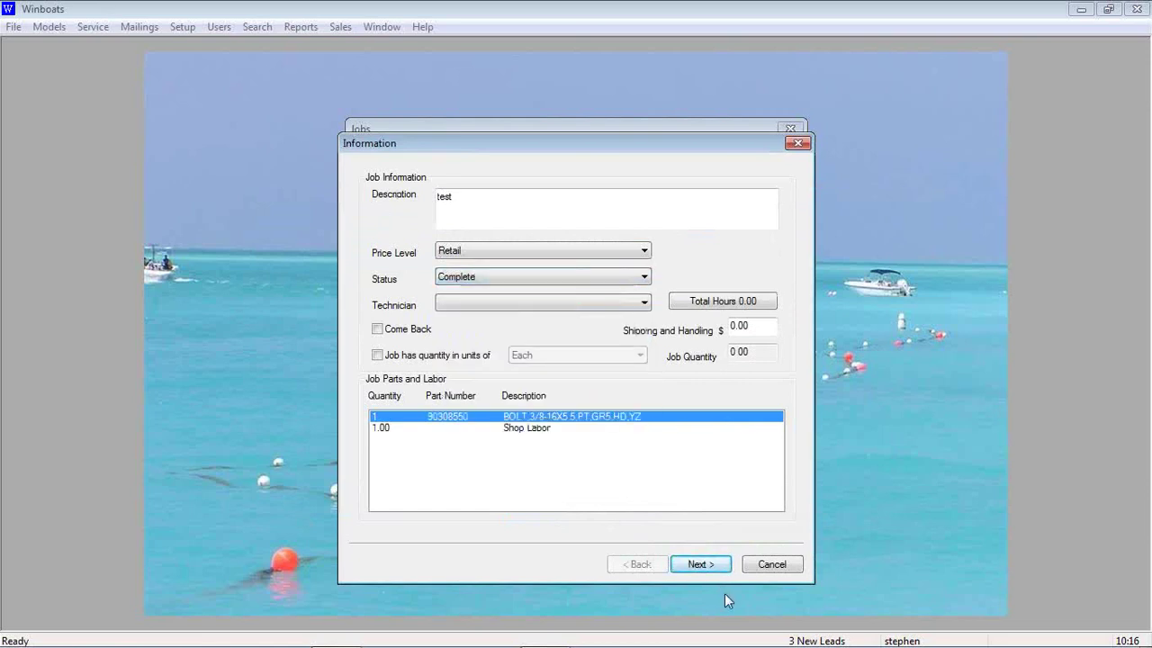
click(583, 257)
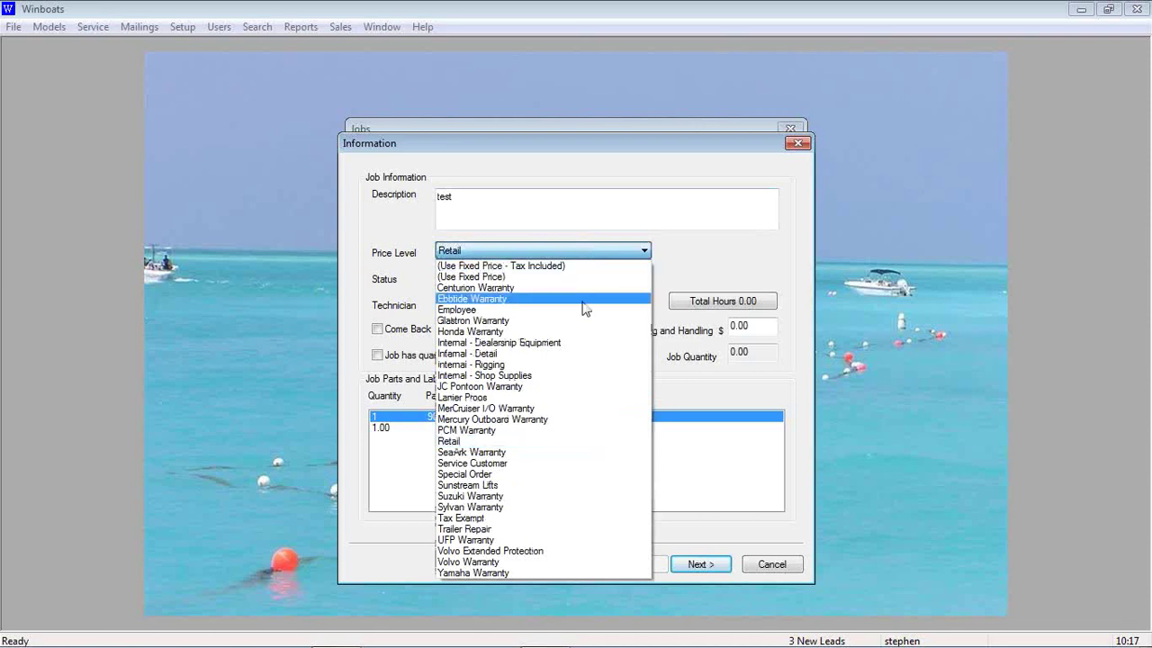
click(584, 364)
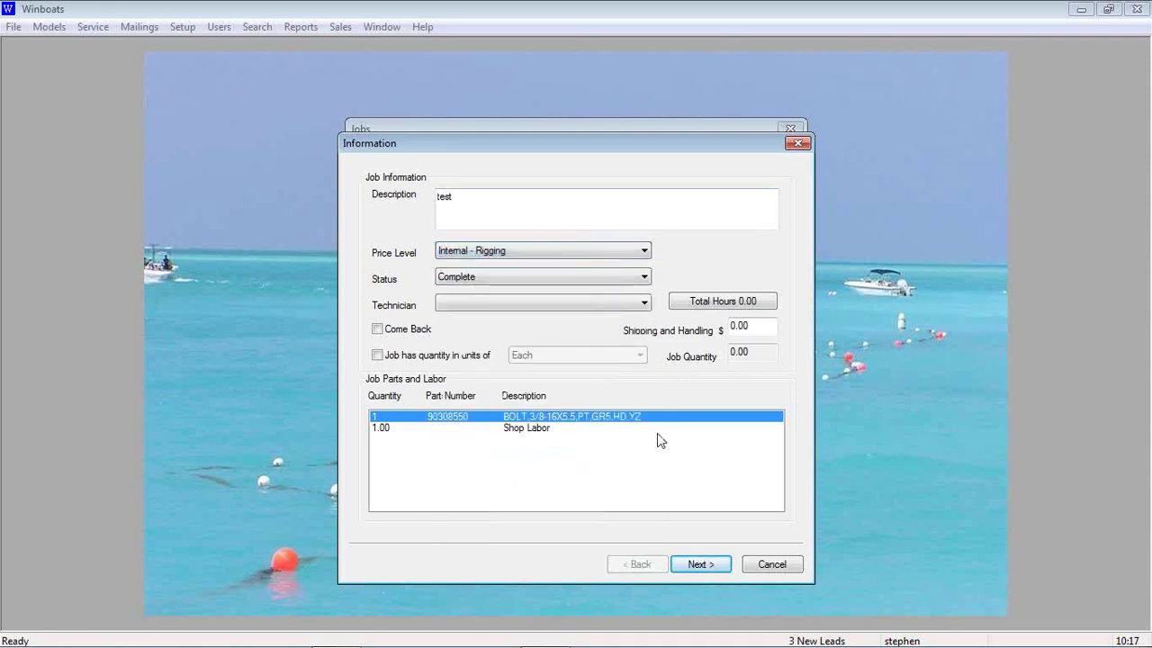
click(713, 564)
click(701, 565)
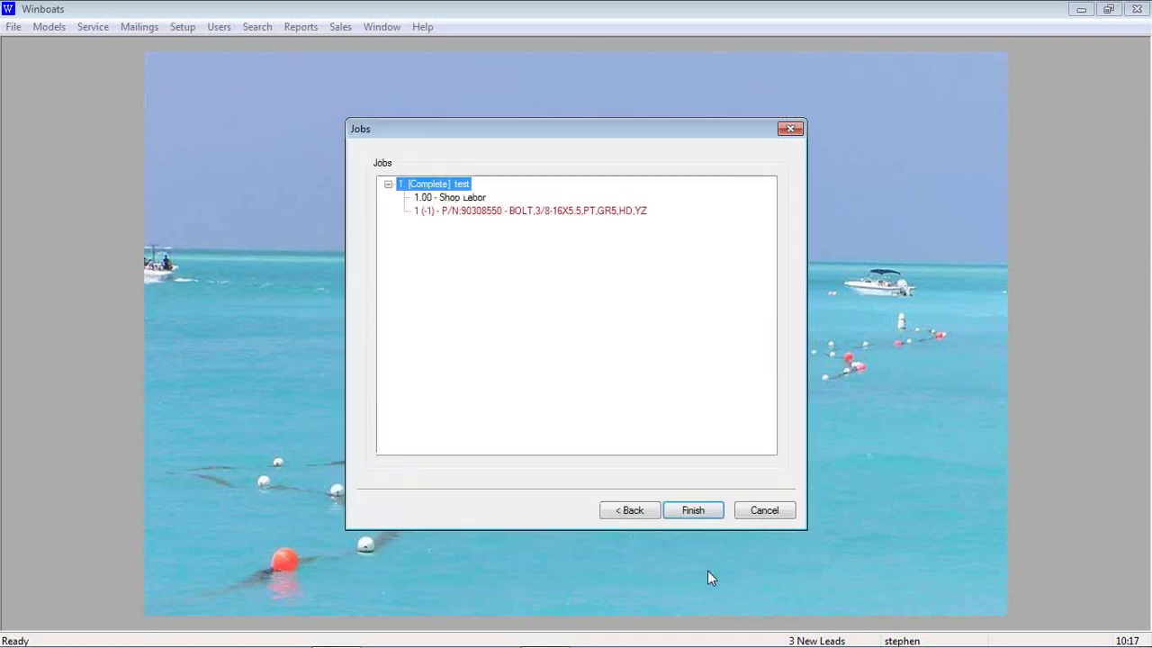
Finish the work order as one for a vehicle that is not used and review its technician view.
click(693, 512)
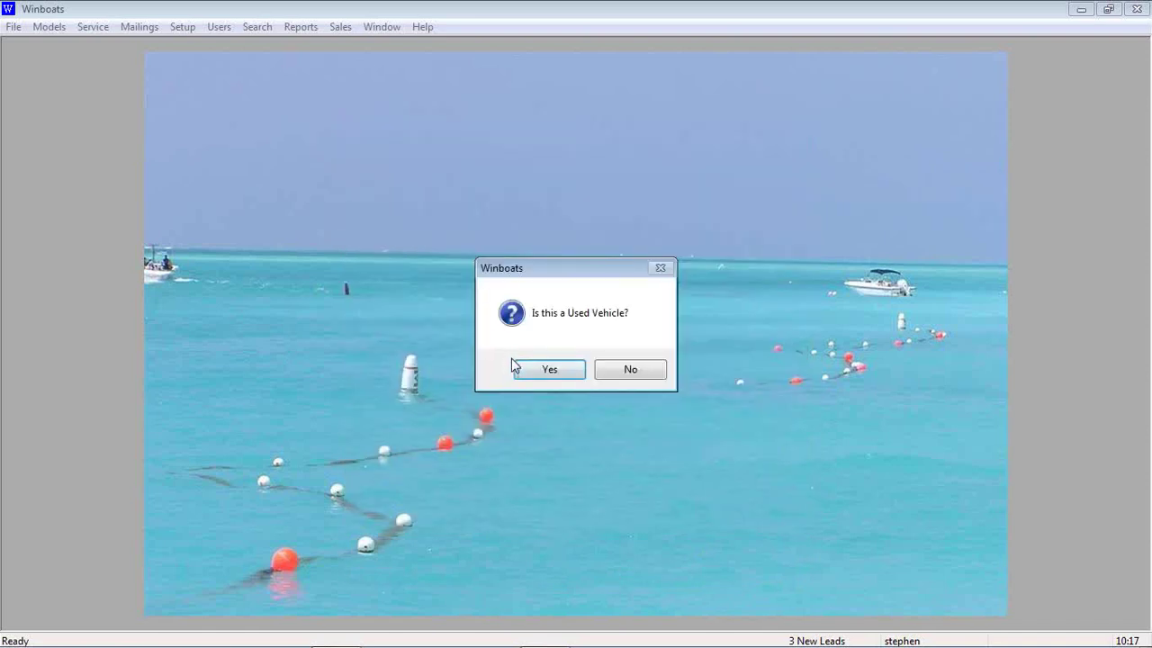
click(618, 369)
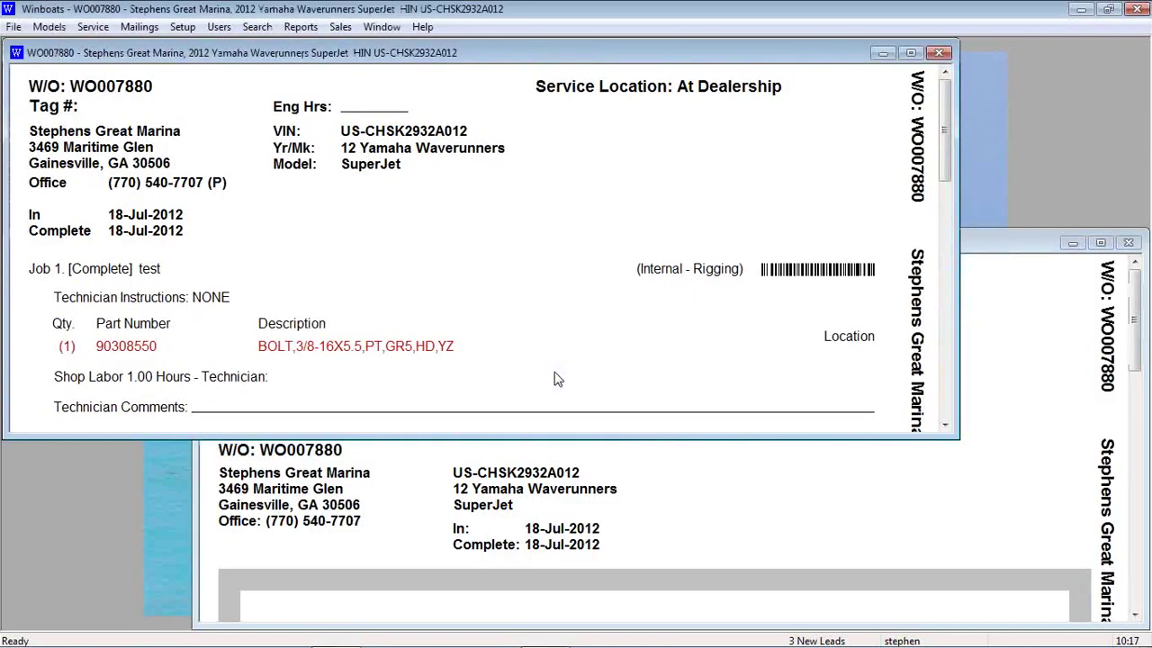
scroll(572, 327, down, 3)
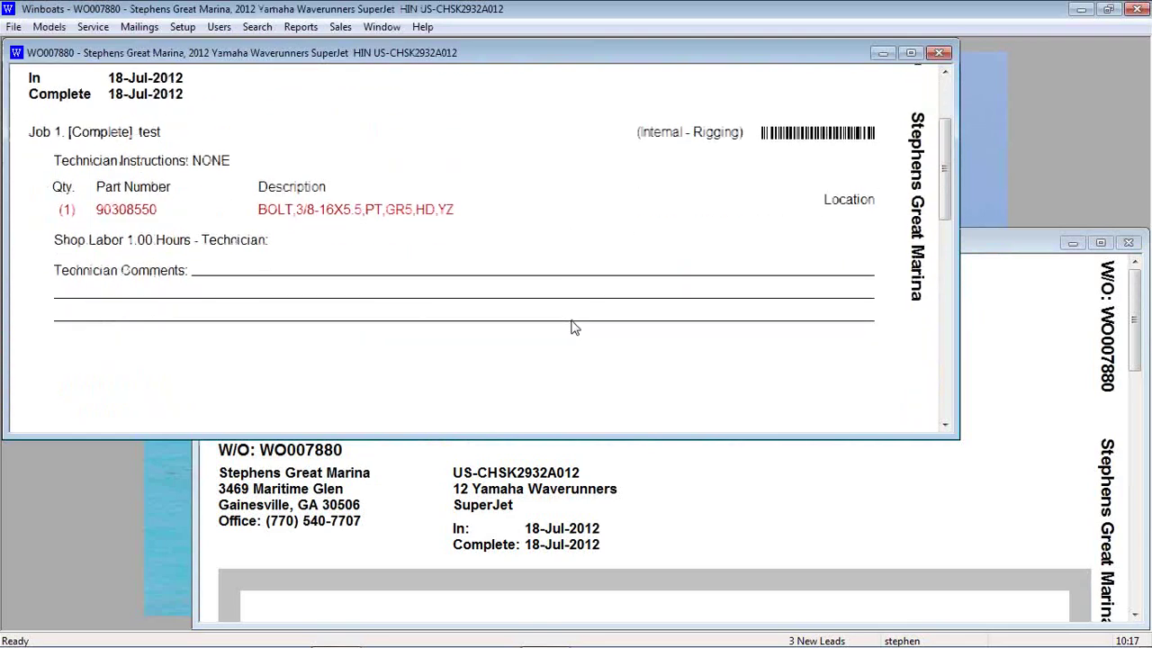
Show the inventory list of new boats.
click(340, 27)
click(340, 27)
click(340, 27)
mouse_move(486, 46)
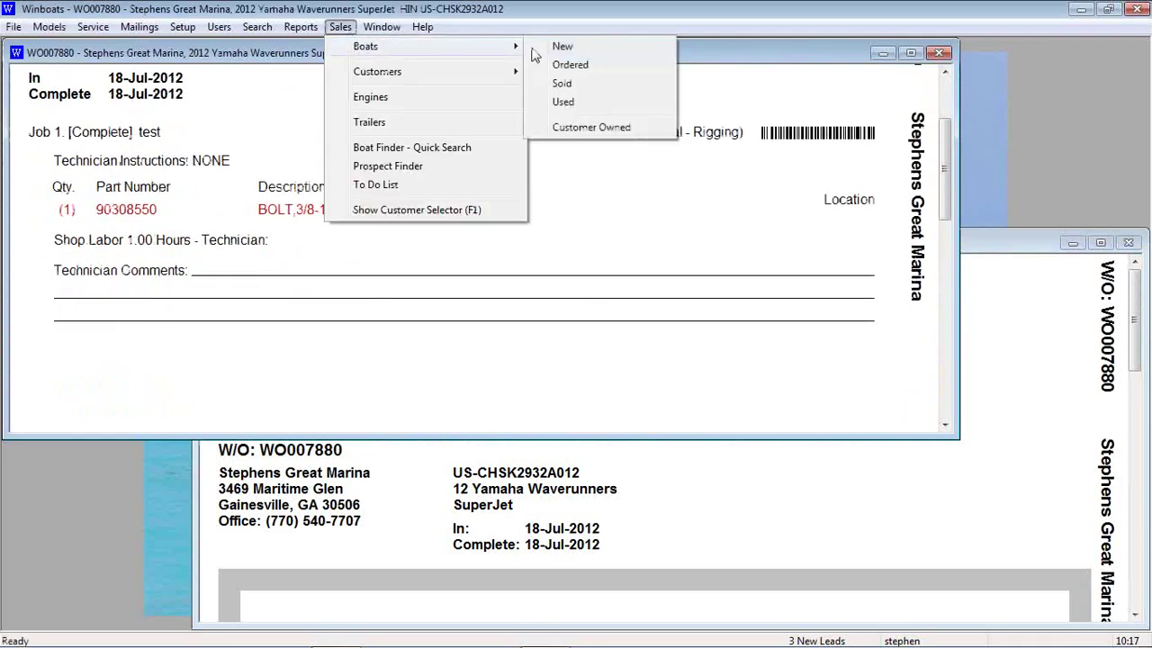
click(562, 46)
click(432, 159)
right_click(432, 159)
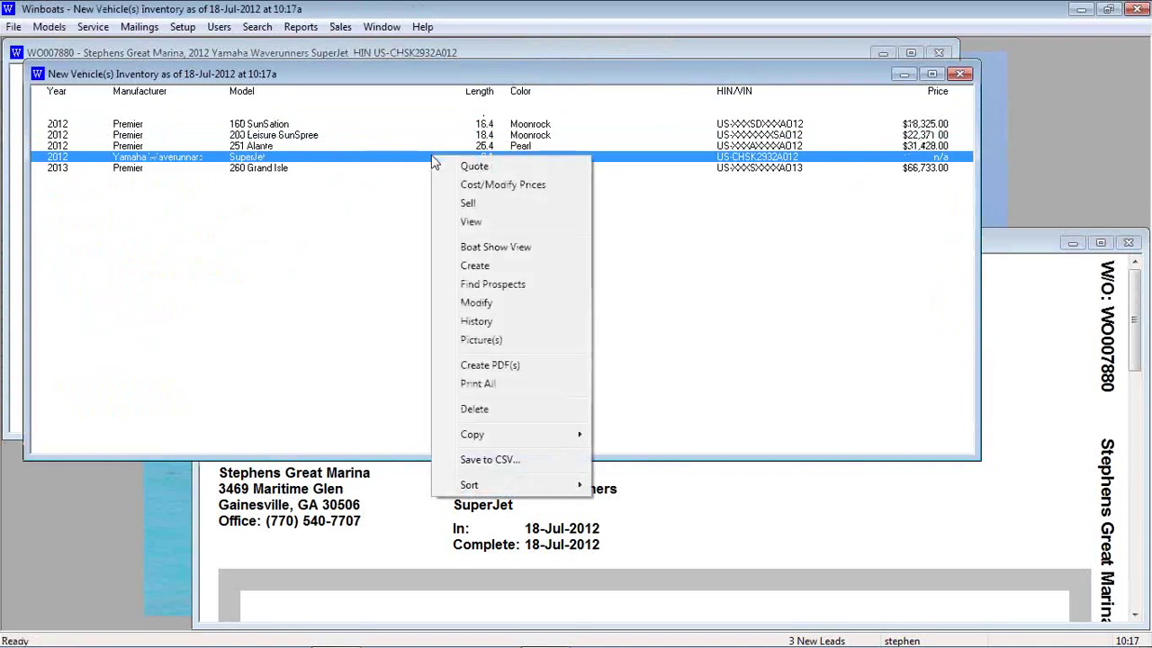
click(432, 160)
double_click(430, 162)
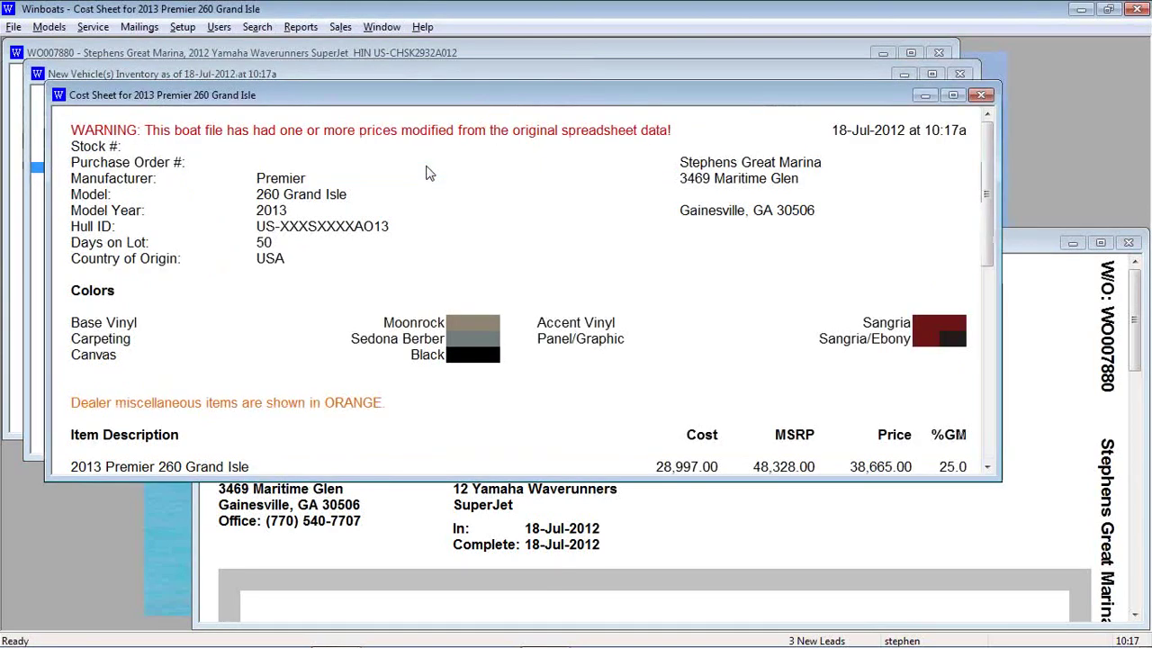
click(981, 95)
Examine the work order charges on the 2012 Yamaha Waverunners SuperJet's cost sheet and close it without saving pricing changes.
click(539, 147)
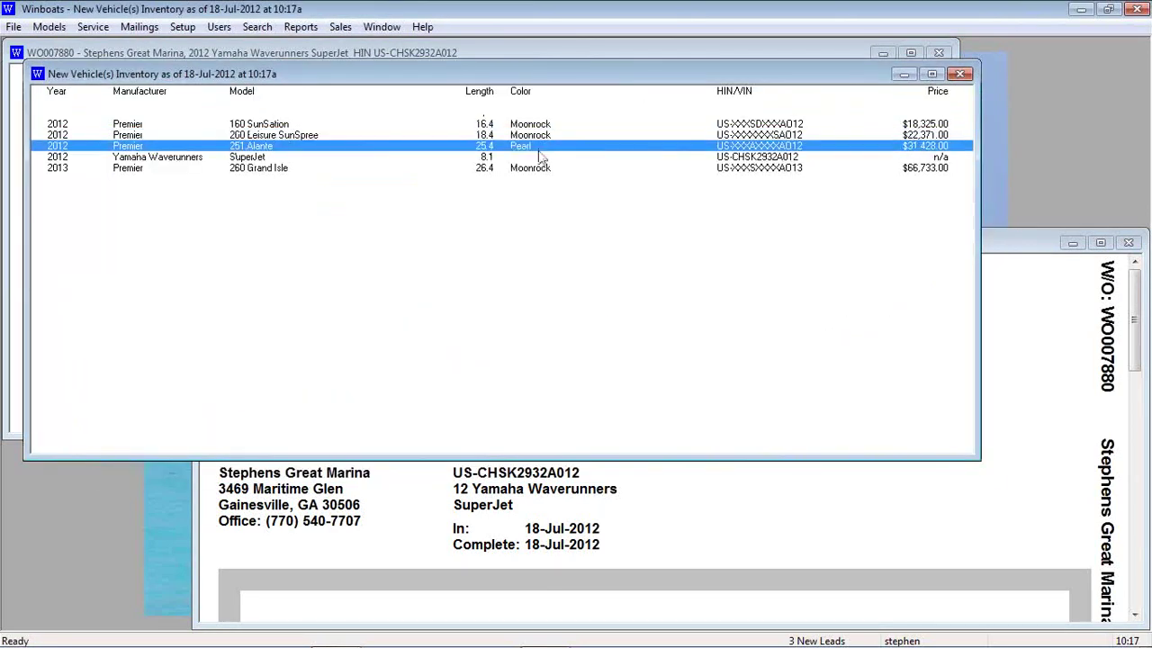
double_click(540, 157)
scroll(548, 189, down, 5)
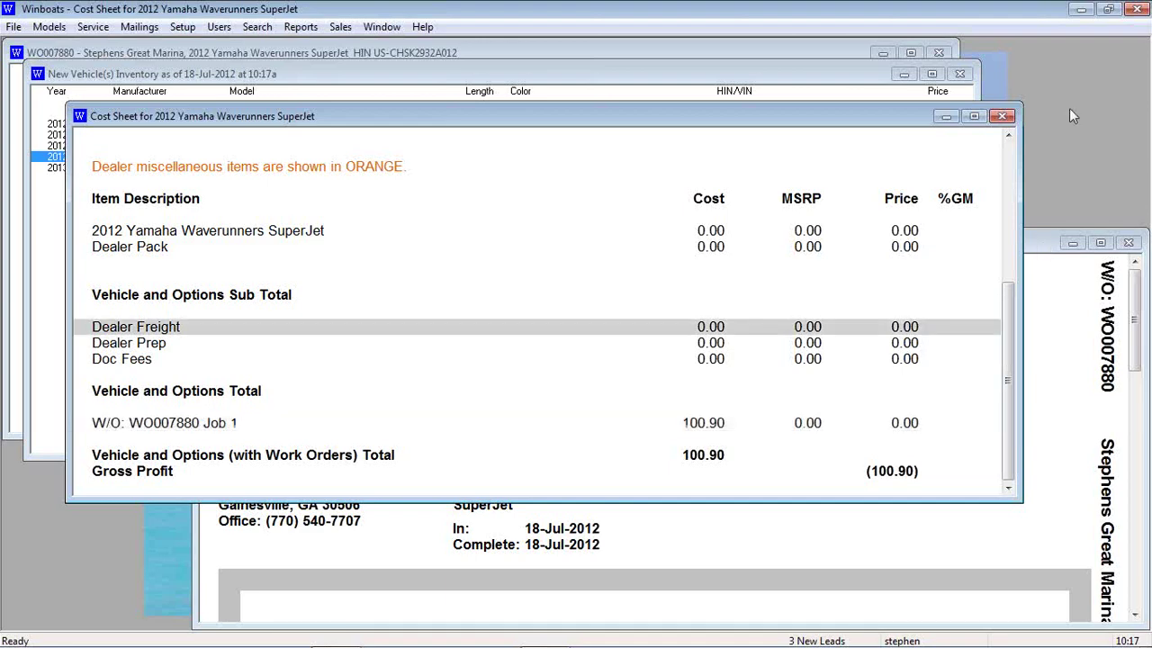
click(1002, 116)
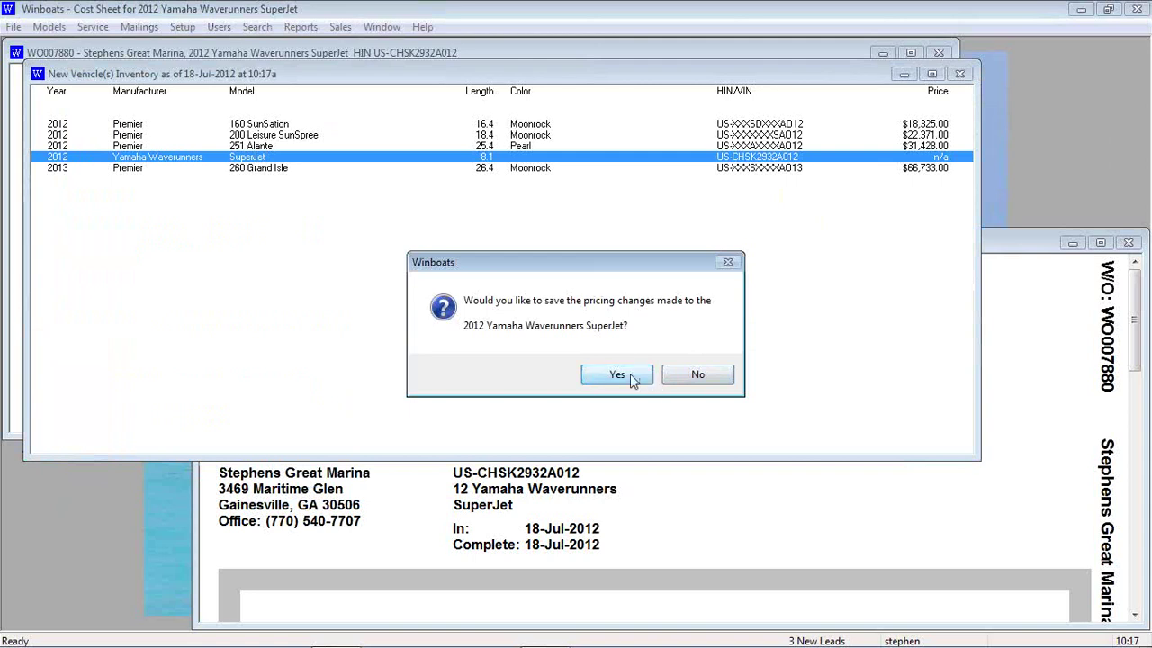
click(688, 377)
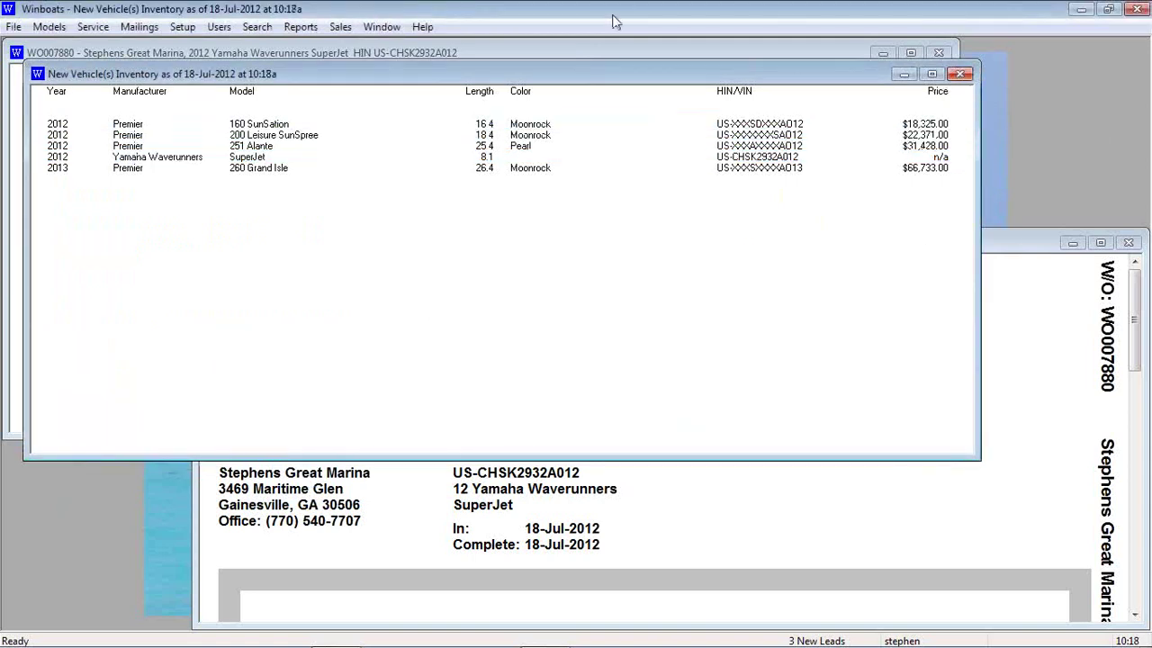
Check the service setup's work order option for adding rigging jobs to the vehicle's cost basis, and close the setup.
click(182, 27)
click(204, 66)
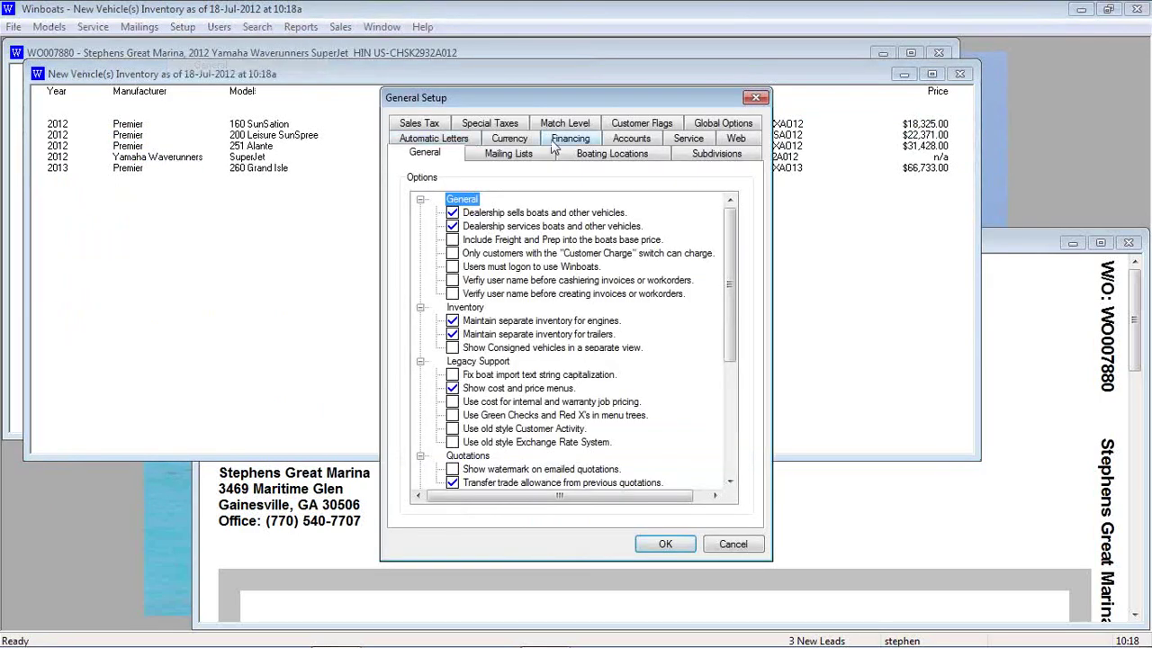
click(681, 147)
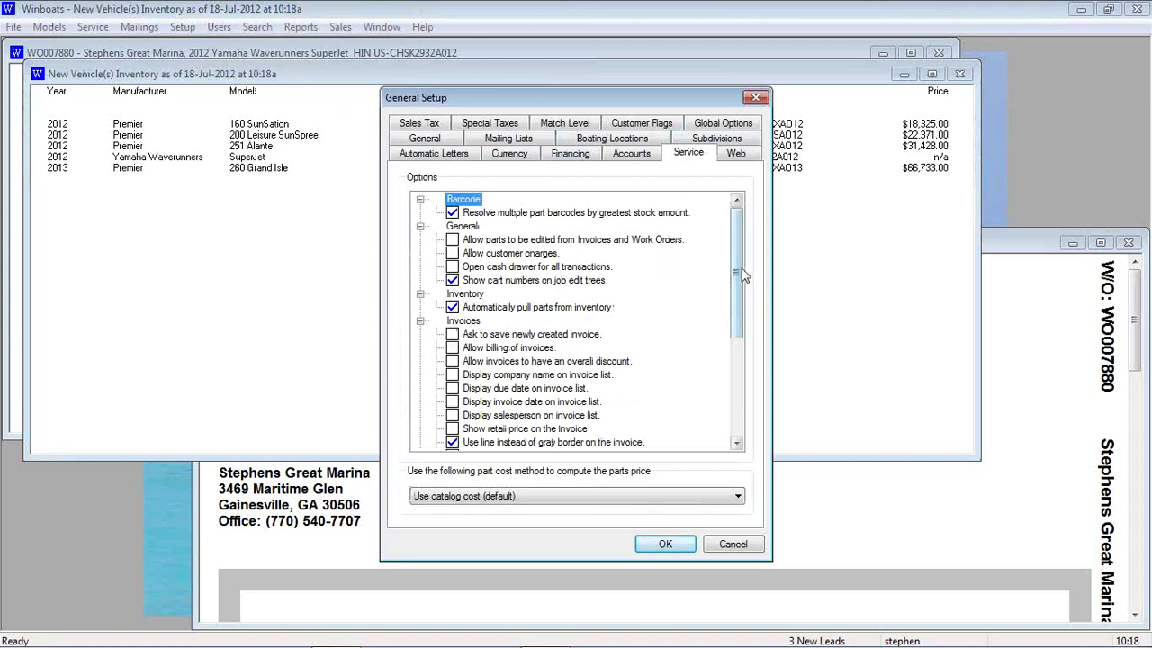
drag(737, 271, 735, 382)
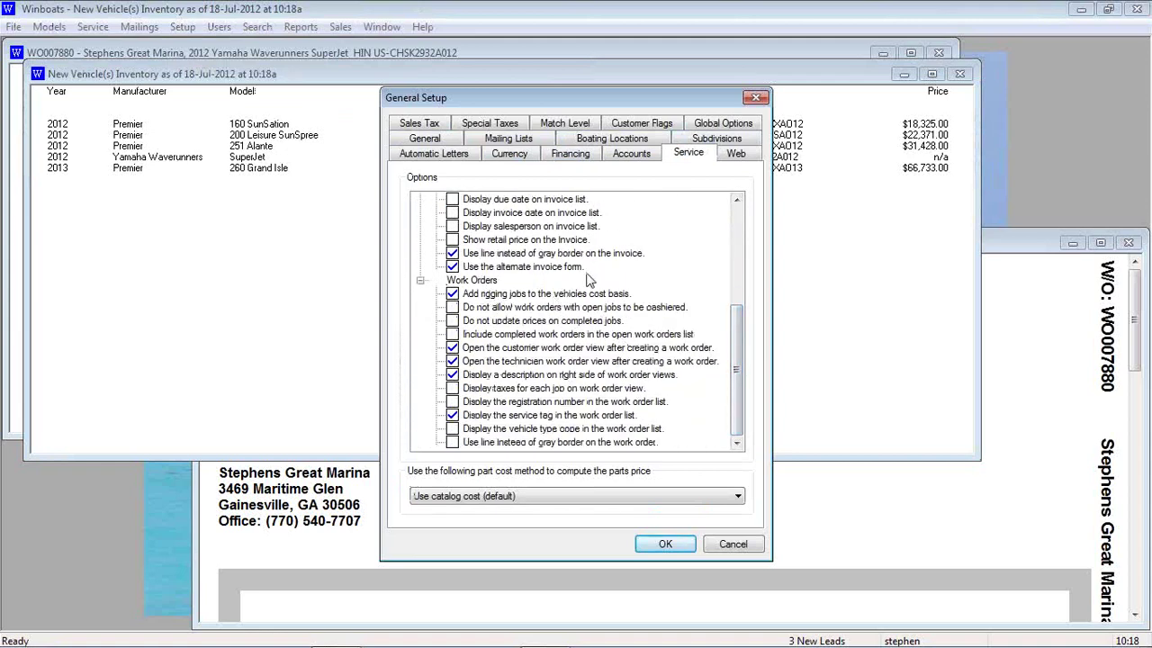
click(756, 97)
Review the account overrides and Charge To account of the Internal - Rigging price level, and close it without saving changes.
click(93, 27)
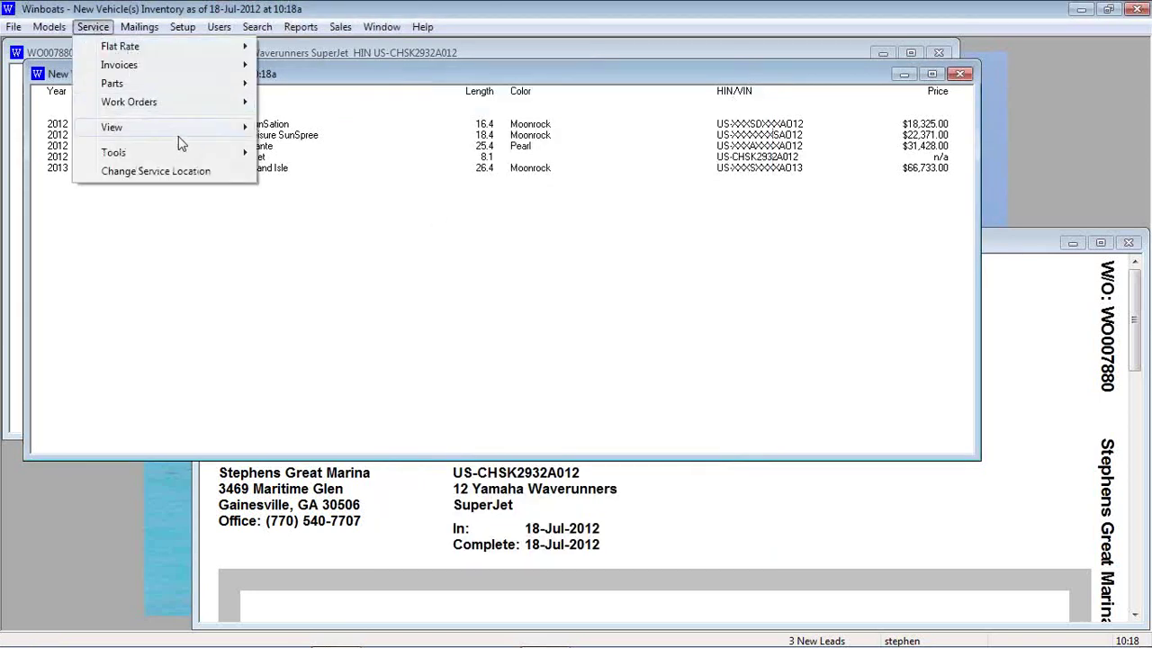
mouse_move(179, 134)
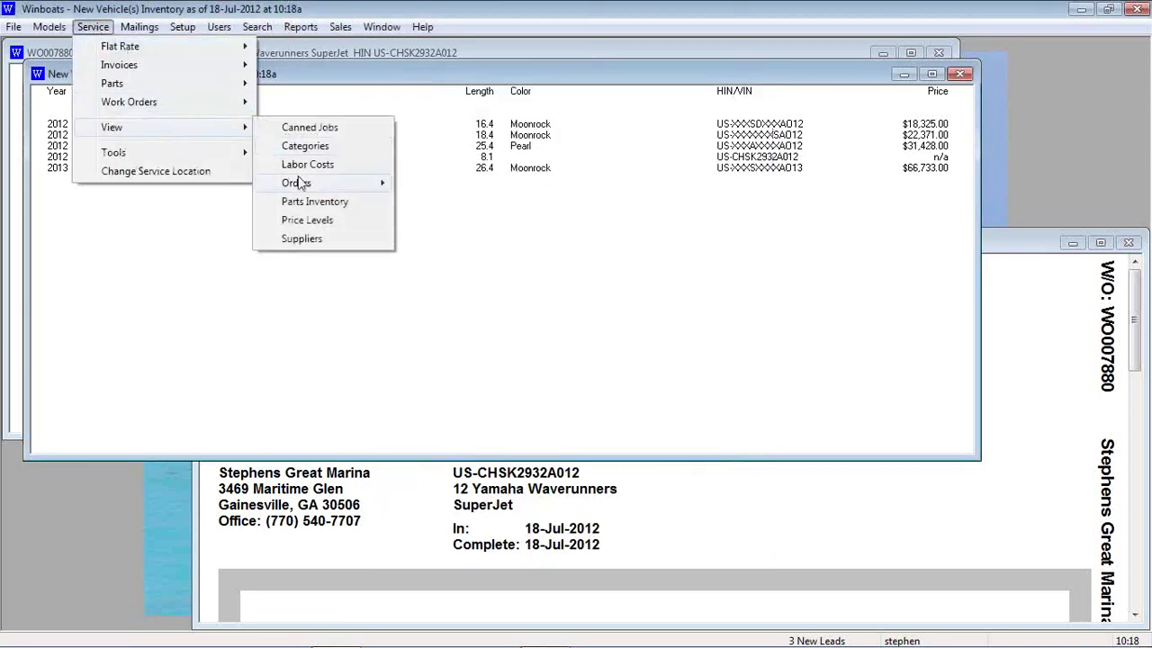
click(322, 219)
right_click(272, 255)
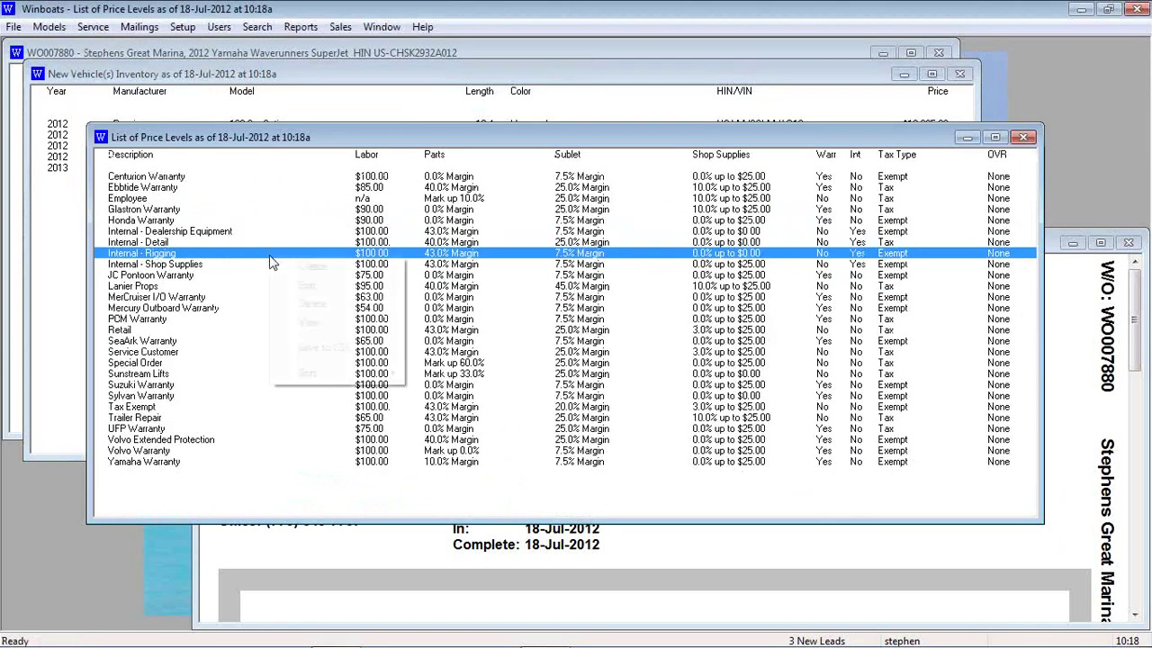
click(306, 285)
click(599, 138)
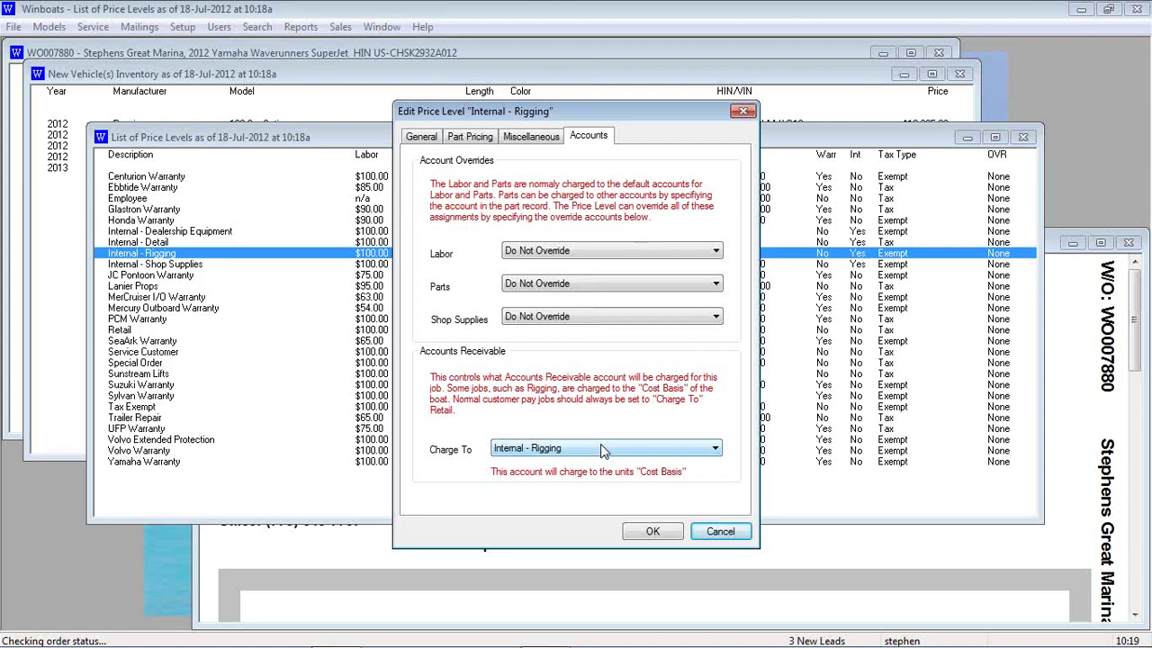
click(720, 531)
click(183, 27)
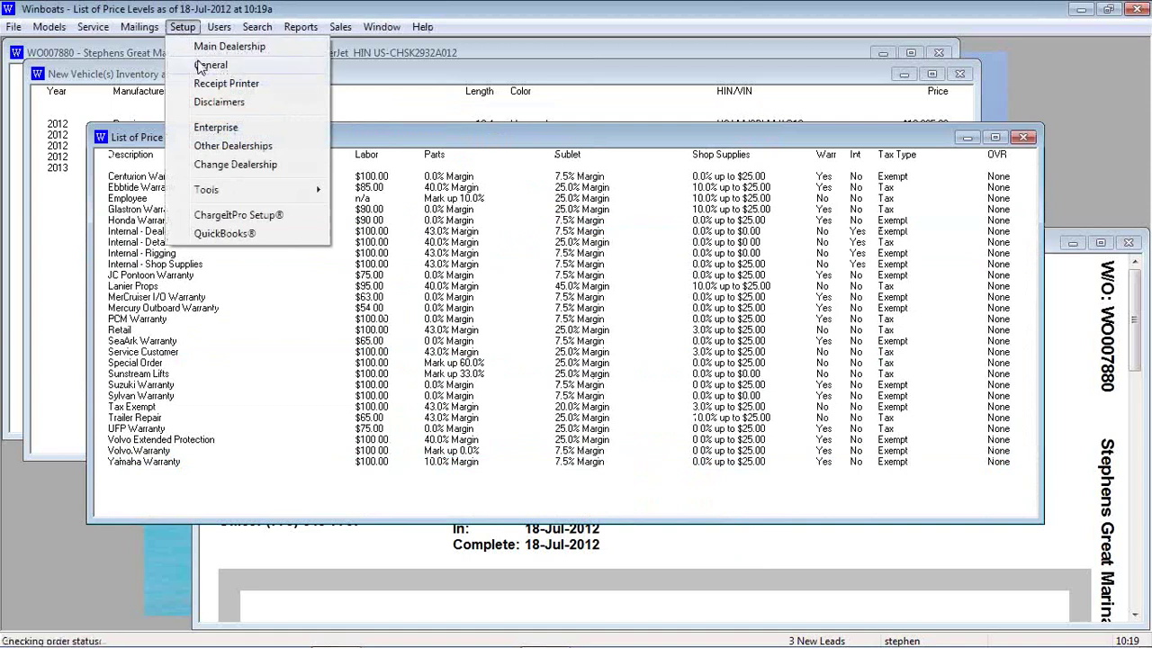
click(204, 65)
click(679, 151)
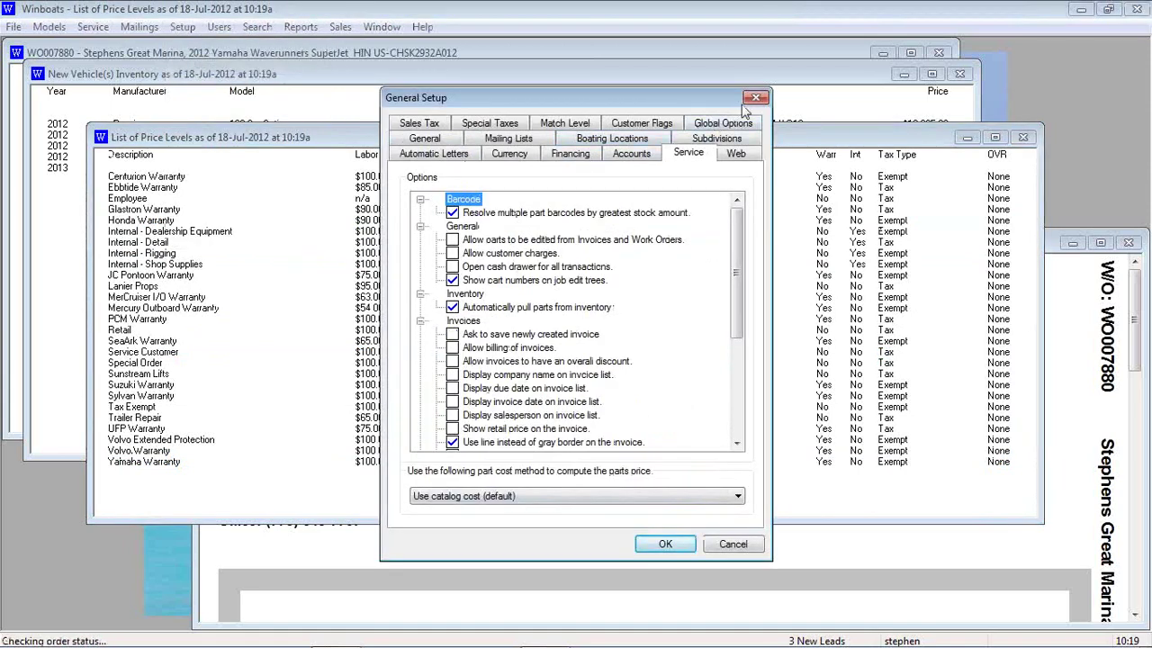
click(756, 97)
Check the default invoice and work order price levels in the main dealership's service setup, and close the setup.
click(183, 27)
click(207, 45)
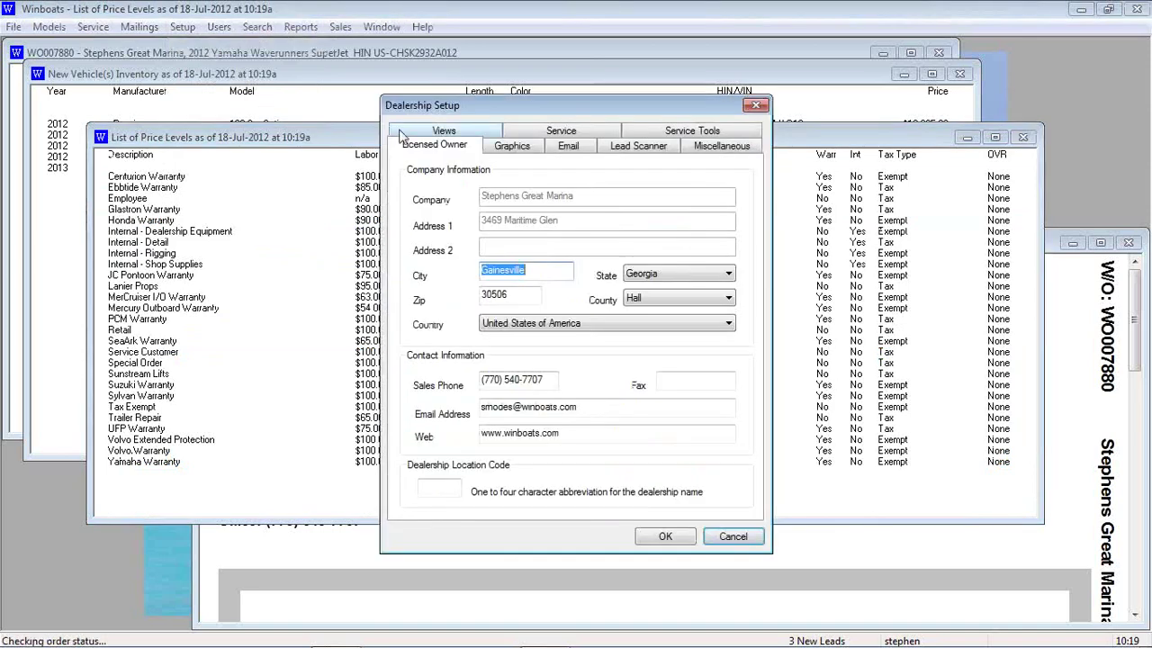
click(560, 131)
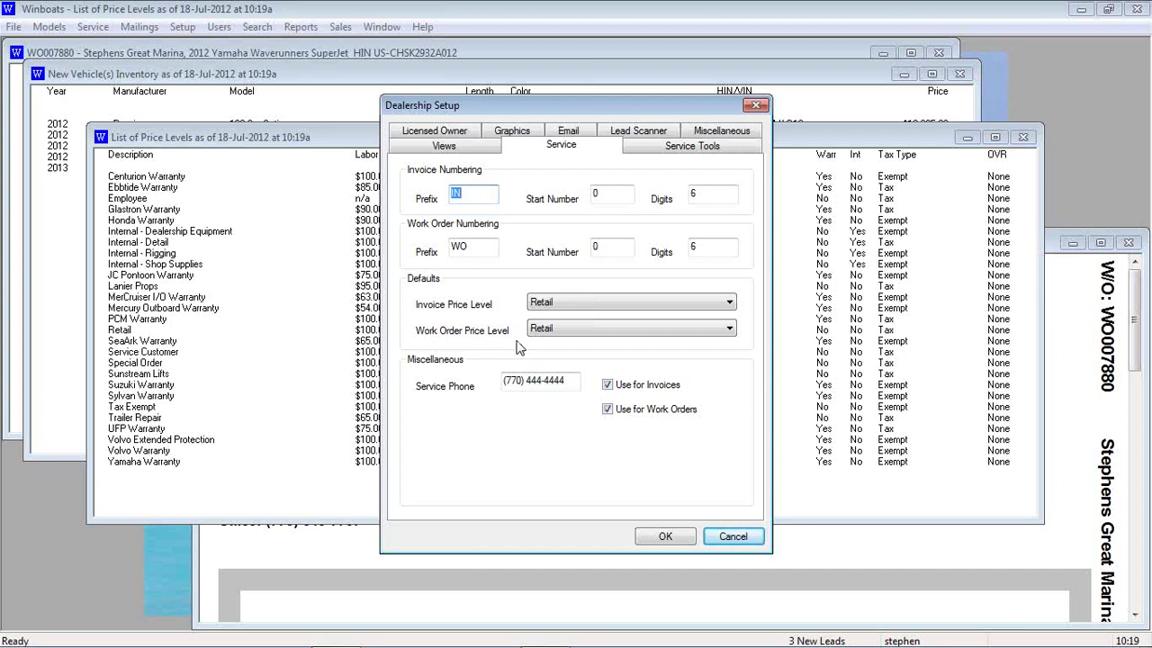
click(756, 105)
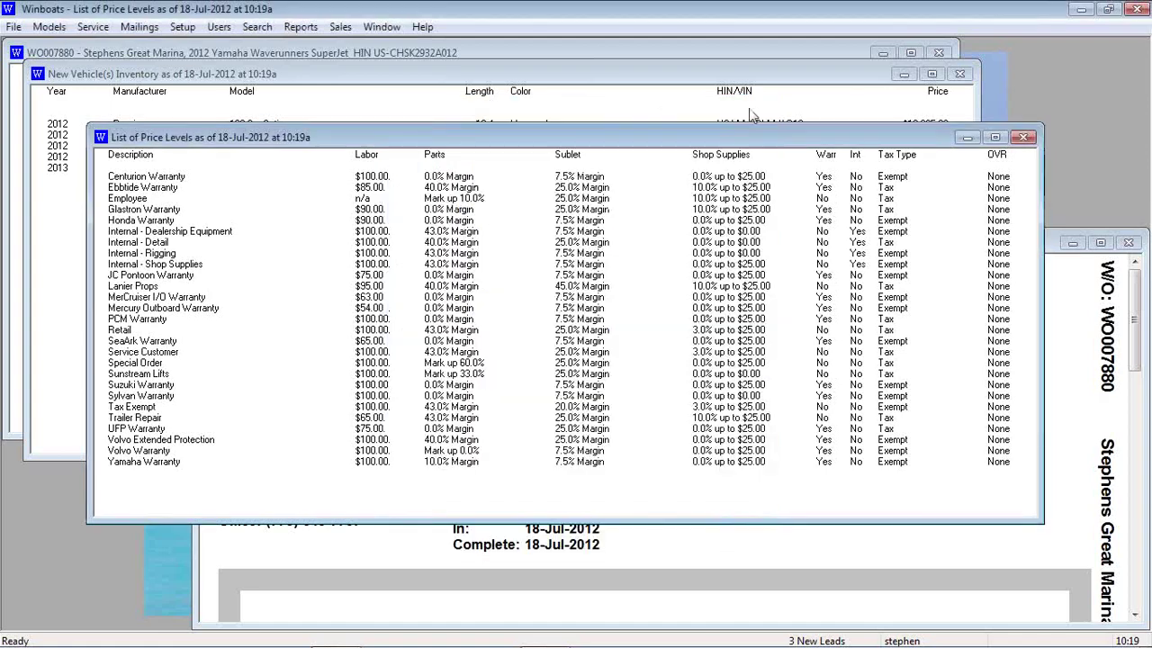
Search the customer selector by the customer's last name and open that customer's information record.
click(341, 27)
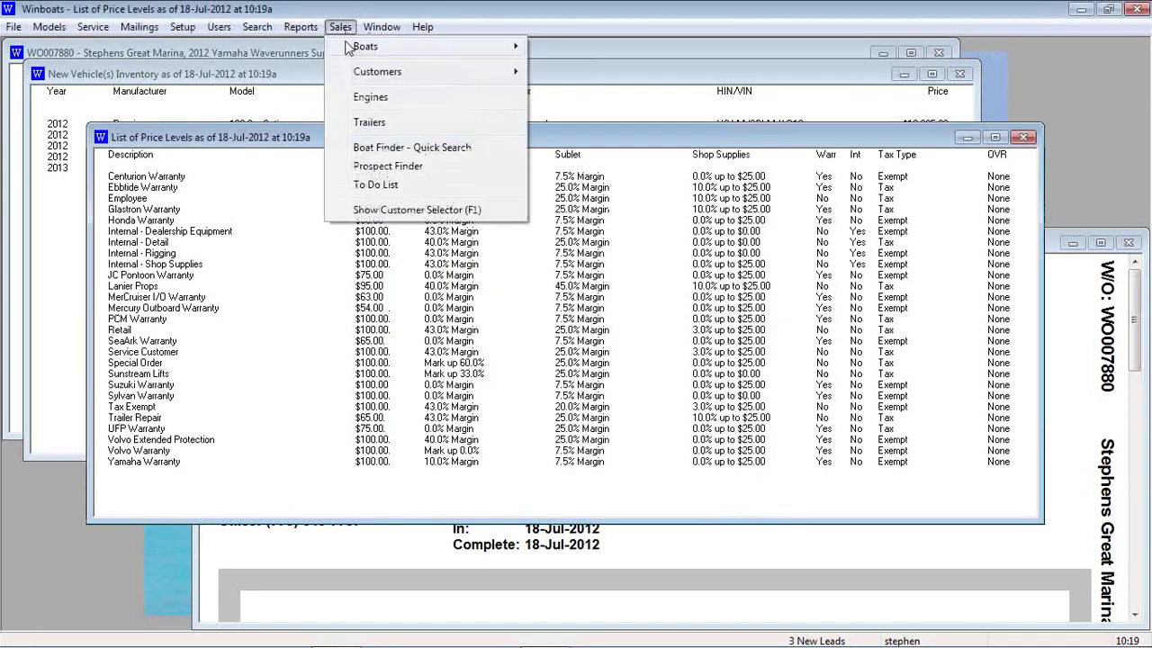
click(407, 209)
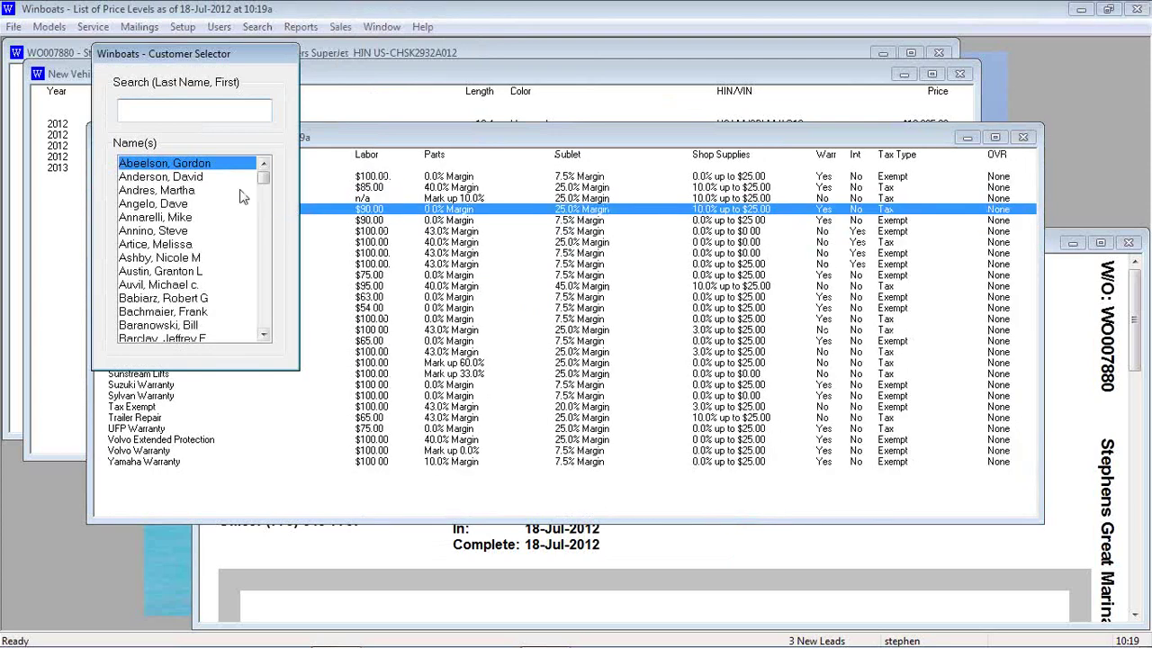
text(rhodes)
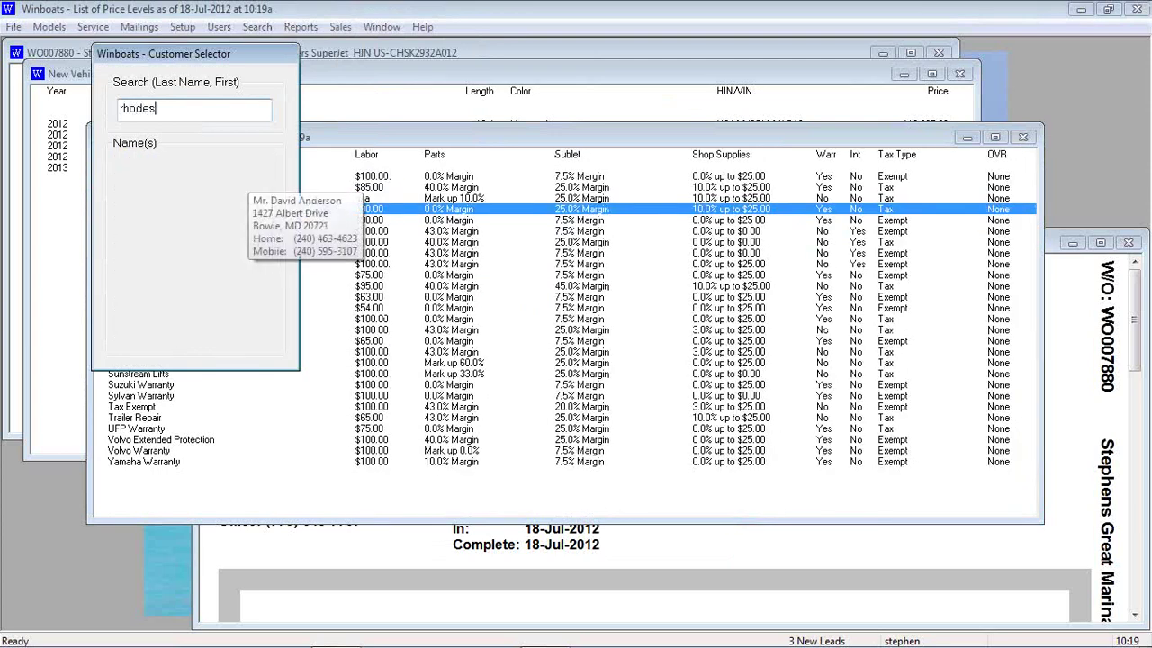
right_click(183, 244)
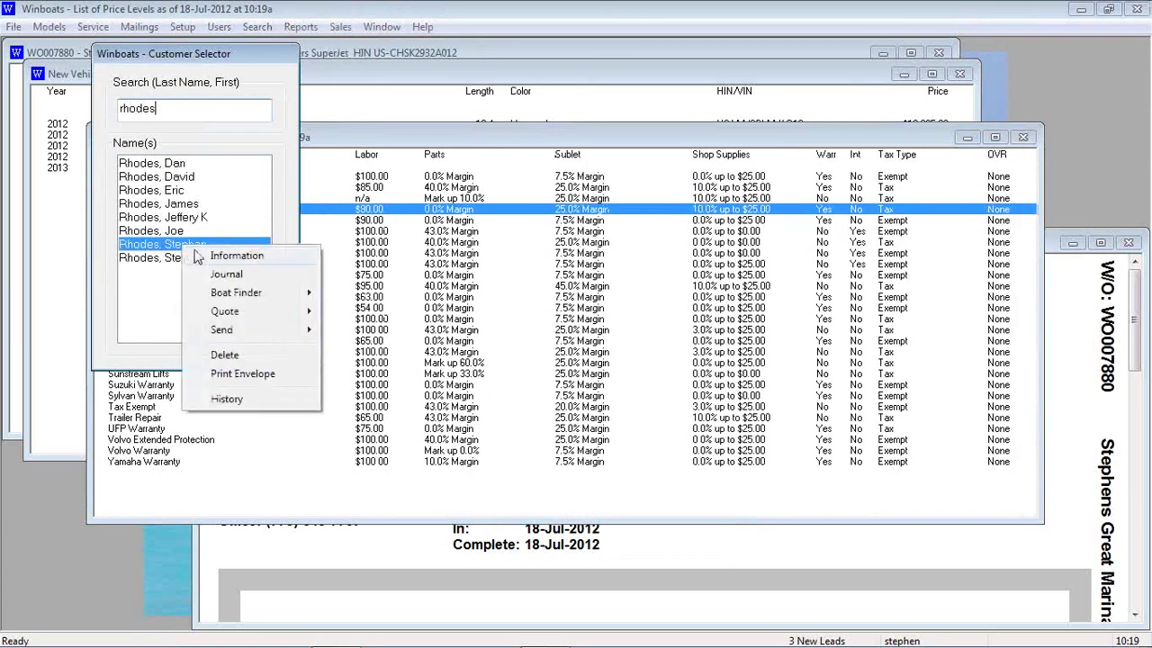
click(199, 256)
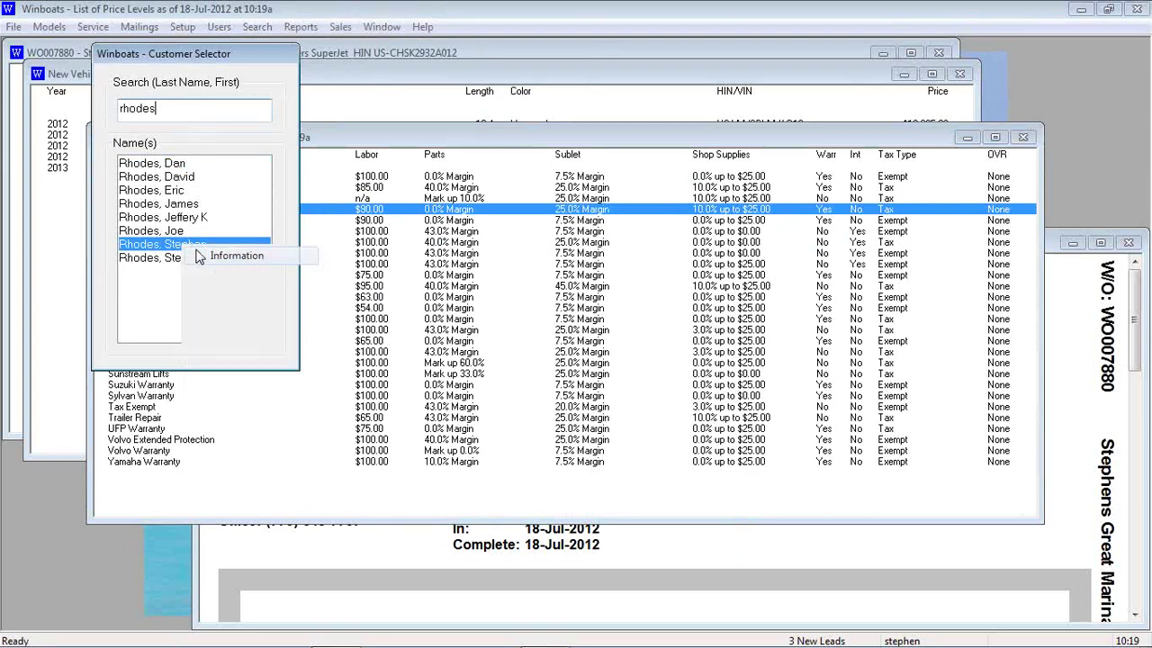
drag(192, 18, 329, 56)
Review the choices for the customer's default price level in their preferences, and close the record without changes.
click(262, 105)
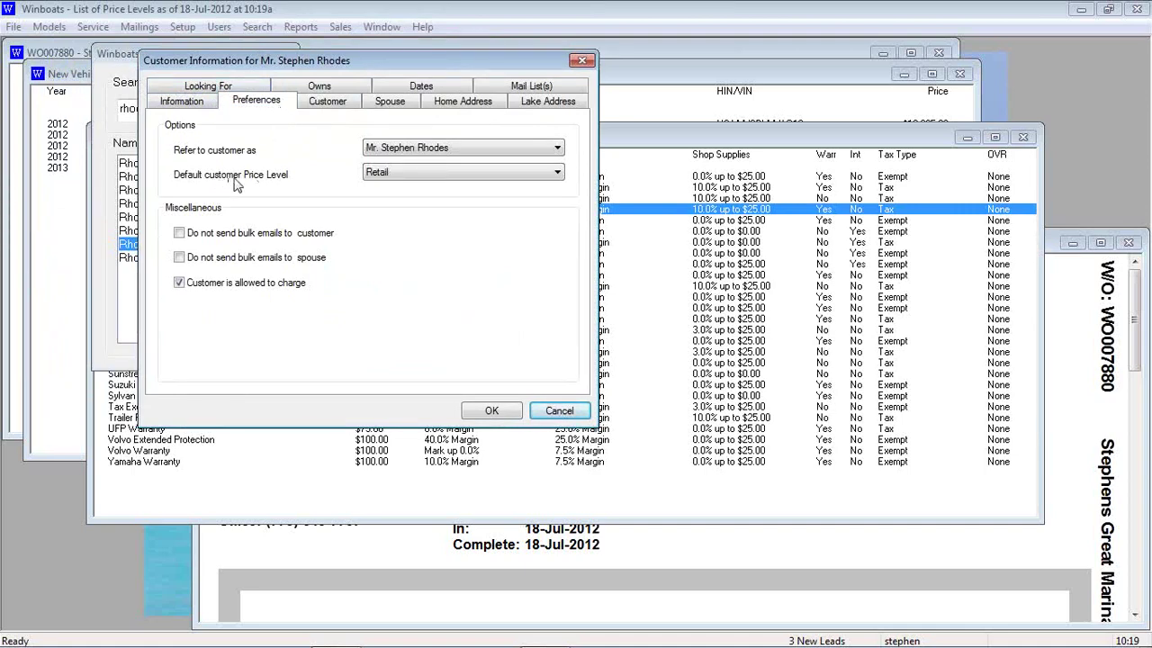
click(457, 177)
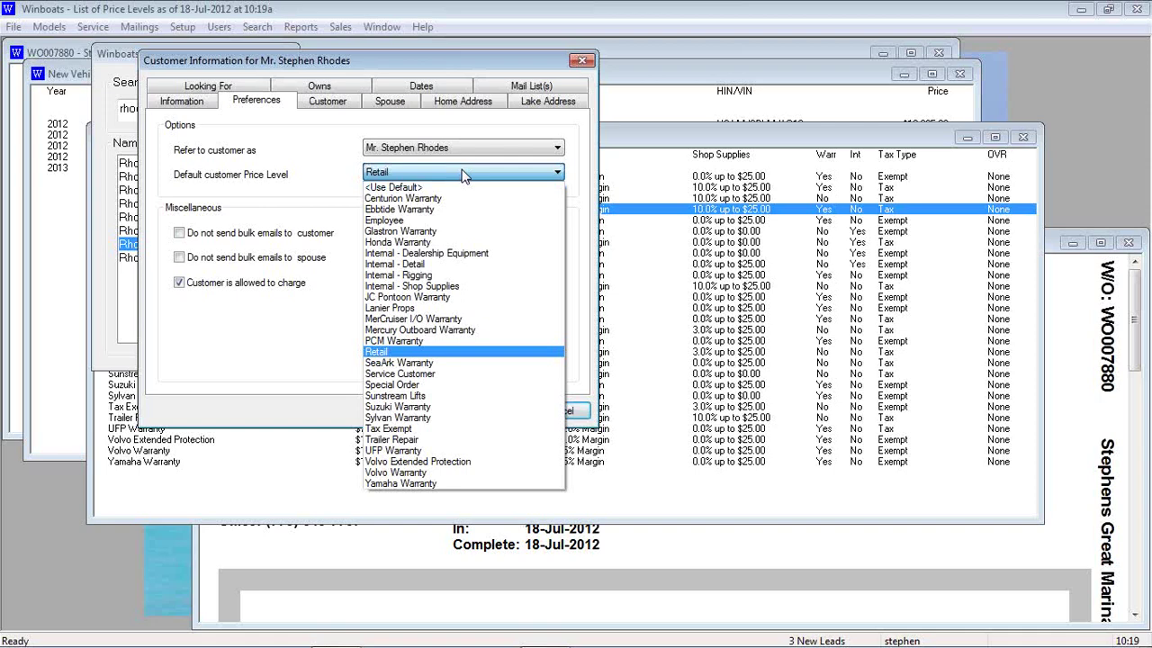
click(327, 160)
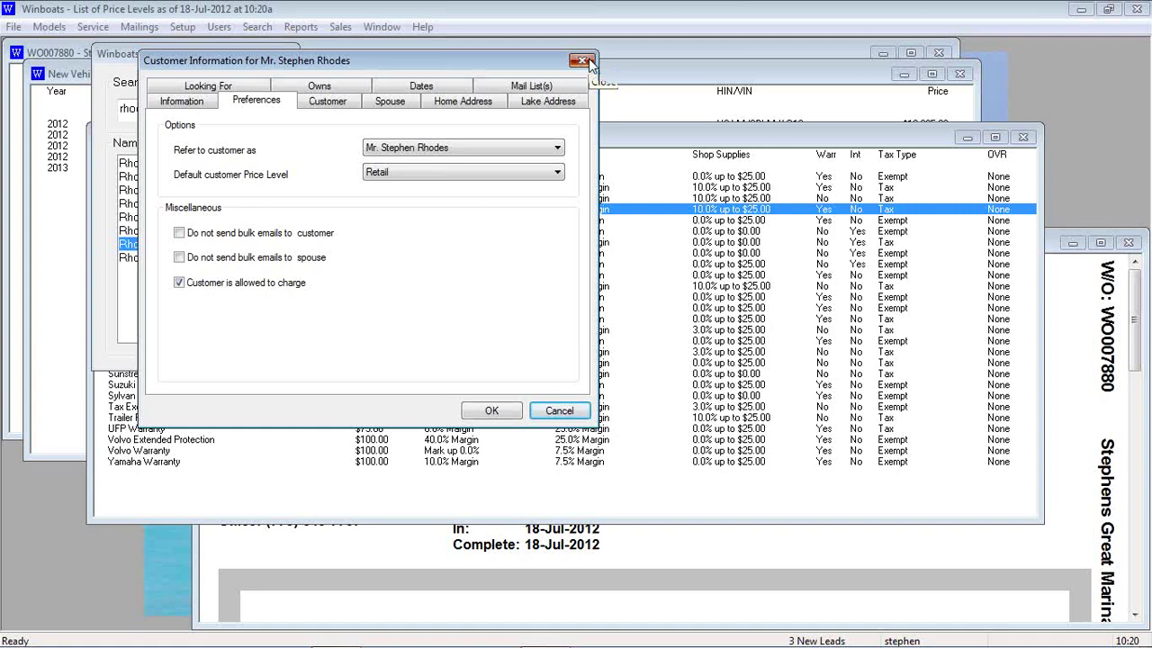
click(583, 60)
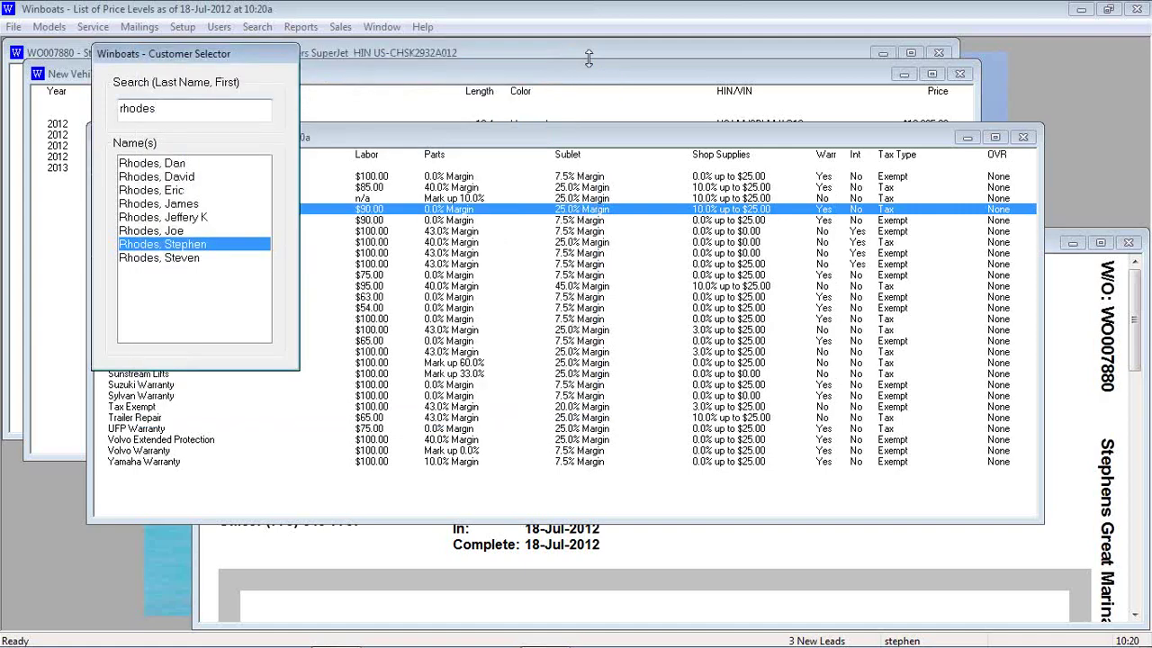
Close the price level list, the work order windows and the new vehicle inventory list.
click(1023, 137)
click(1130, 243)
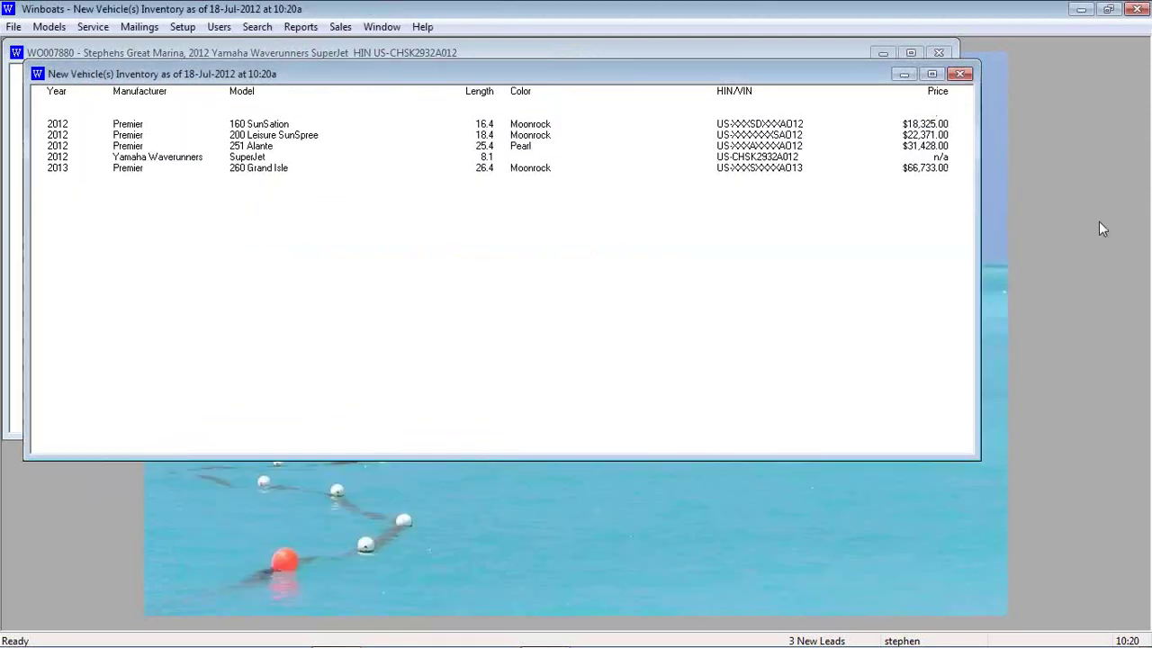
click(961, 79)
click(951, 71)
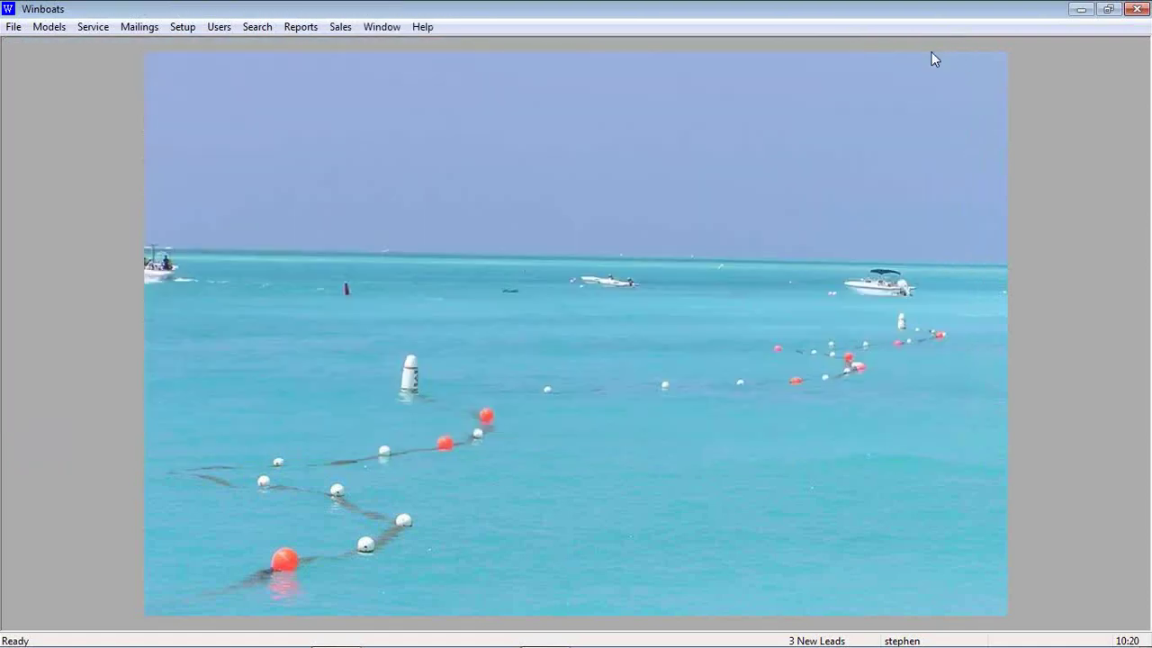
Check the multiple part entry dialog option in the user privileges, accept the dialog and close the windows that open.
click(227, 29)
click(245, 108)
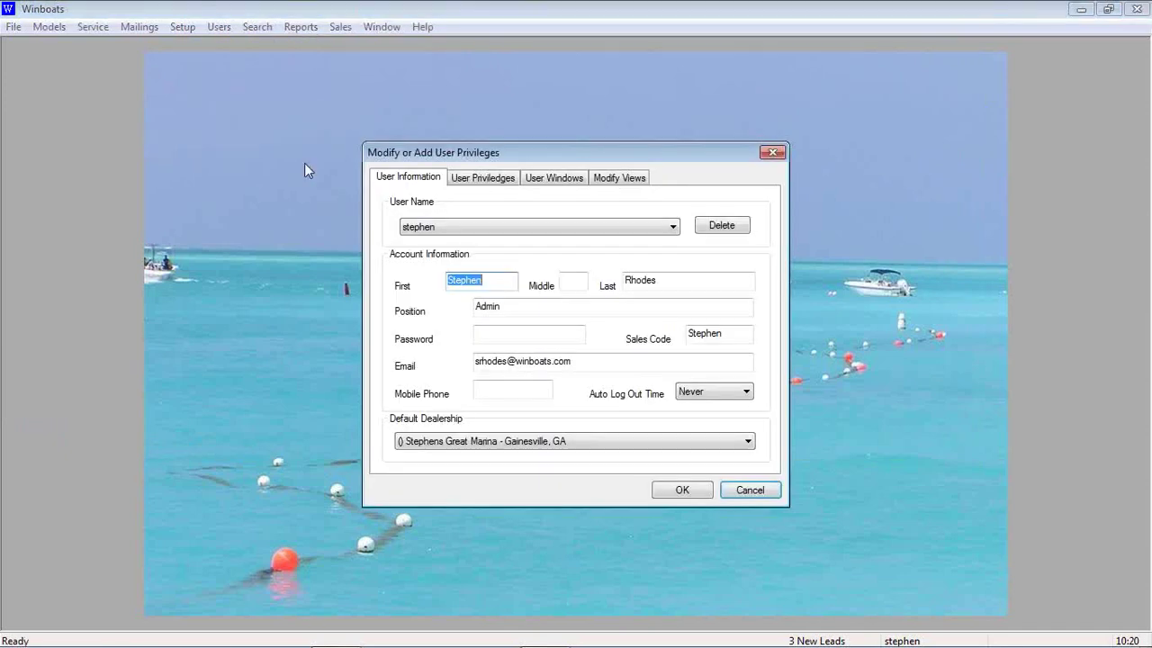
click(463, 178)
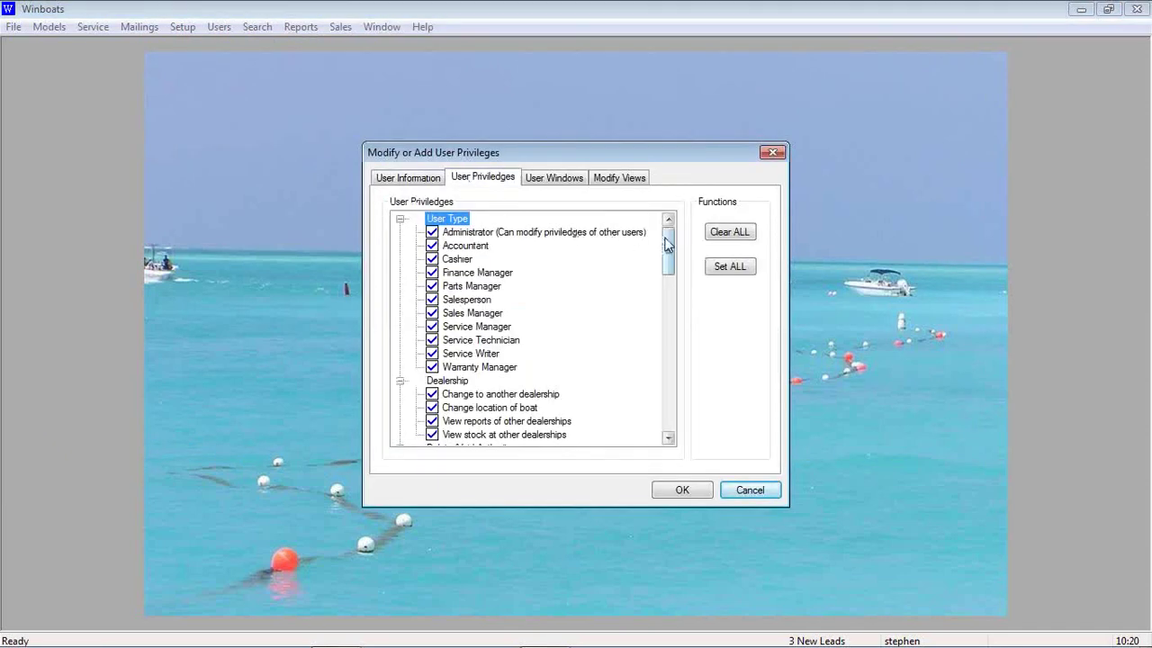
drag(666, 241, 655, 416)
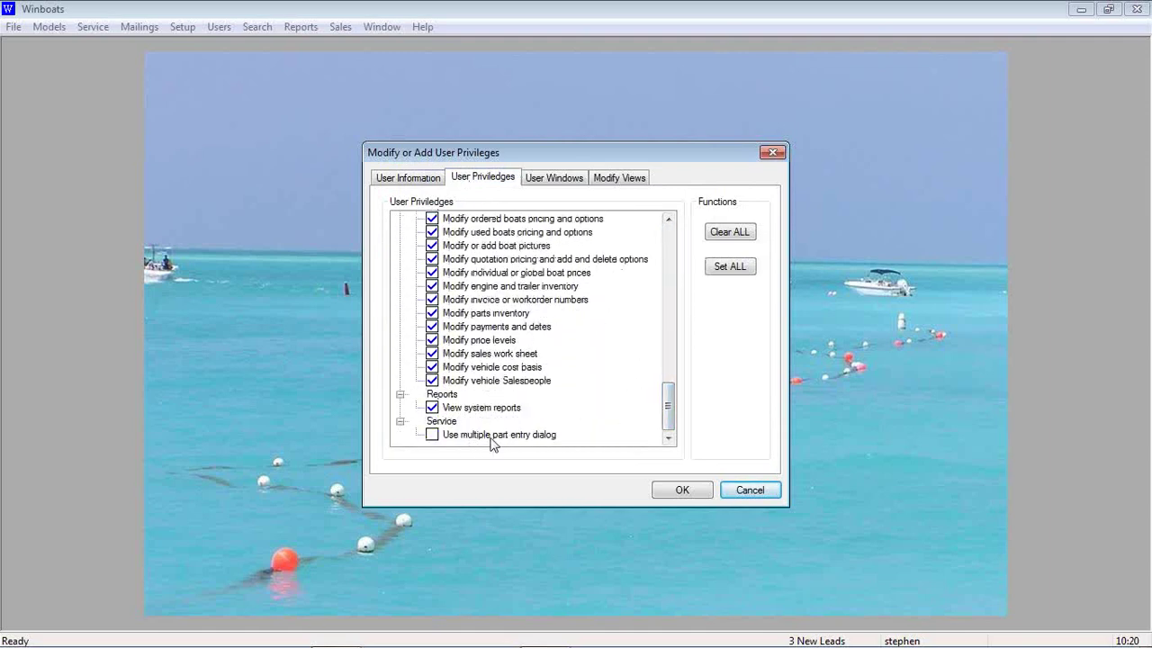
click(677, 490)
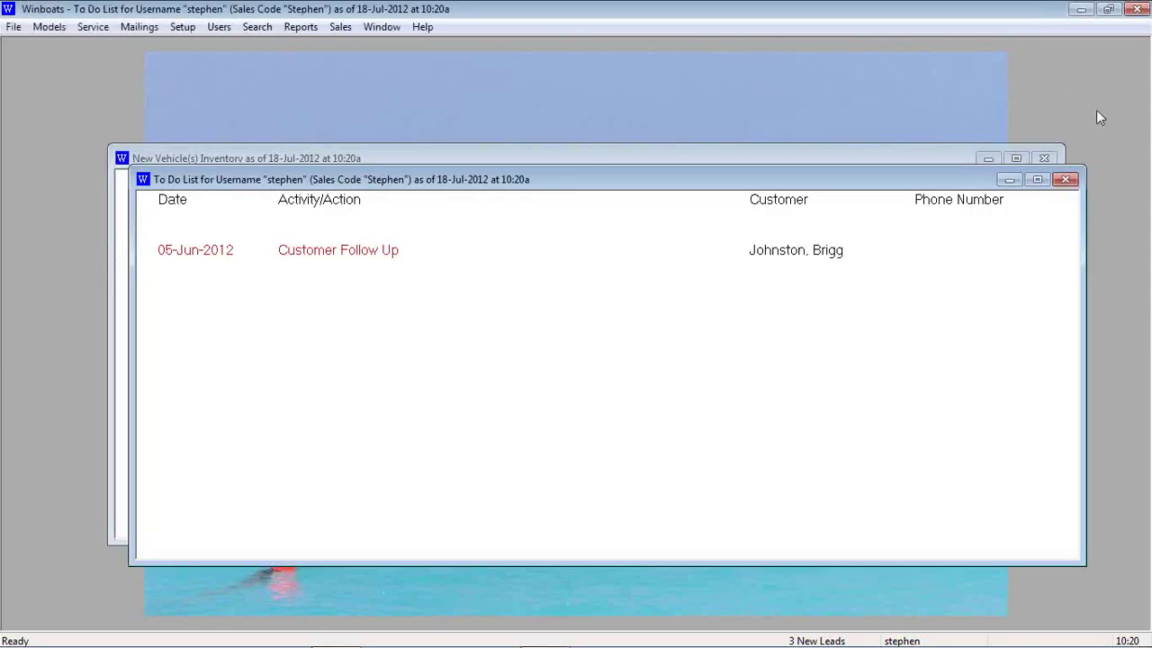
click(1068, 182)
click(1044, 158)
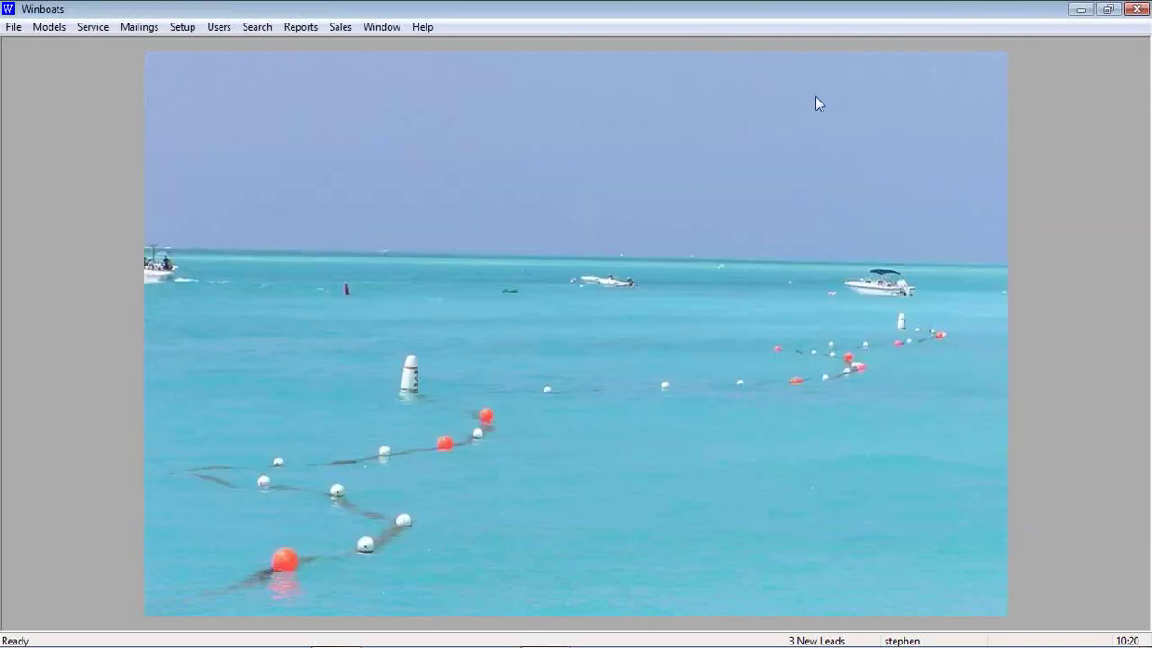
Look at the single-part search dialog for service parts and cancel it.
click(98, 27)
mouse_move(185, 86)
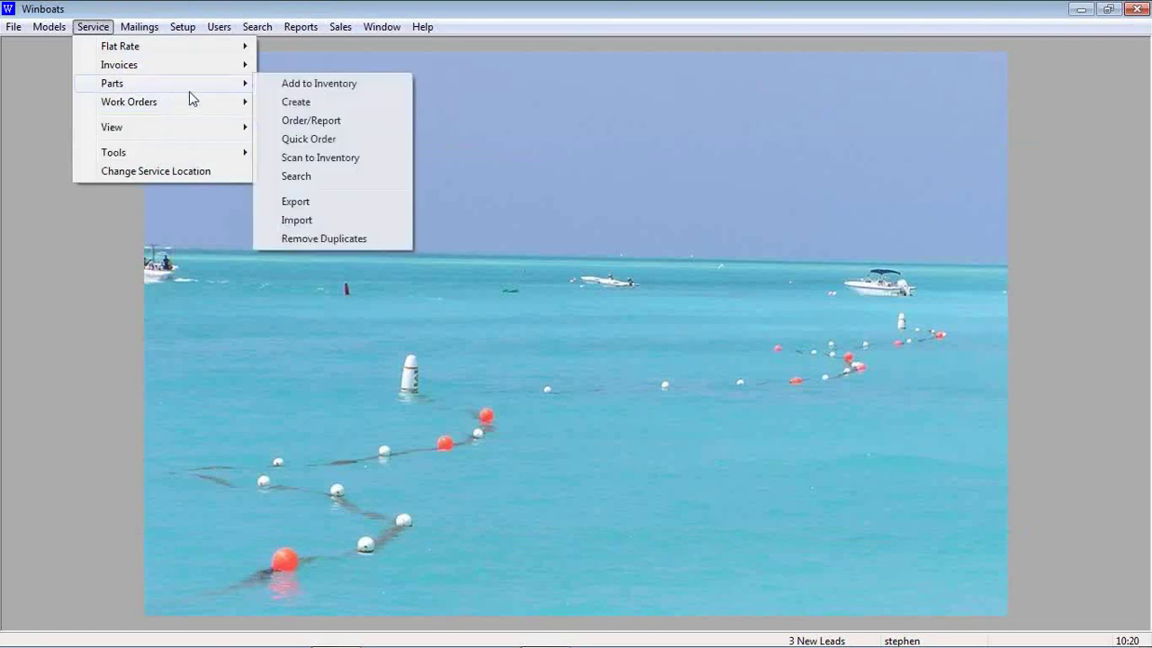
click(327, 177)
mouse_move(625, 383)
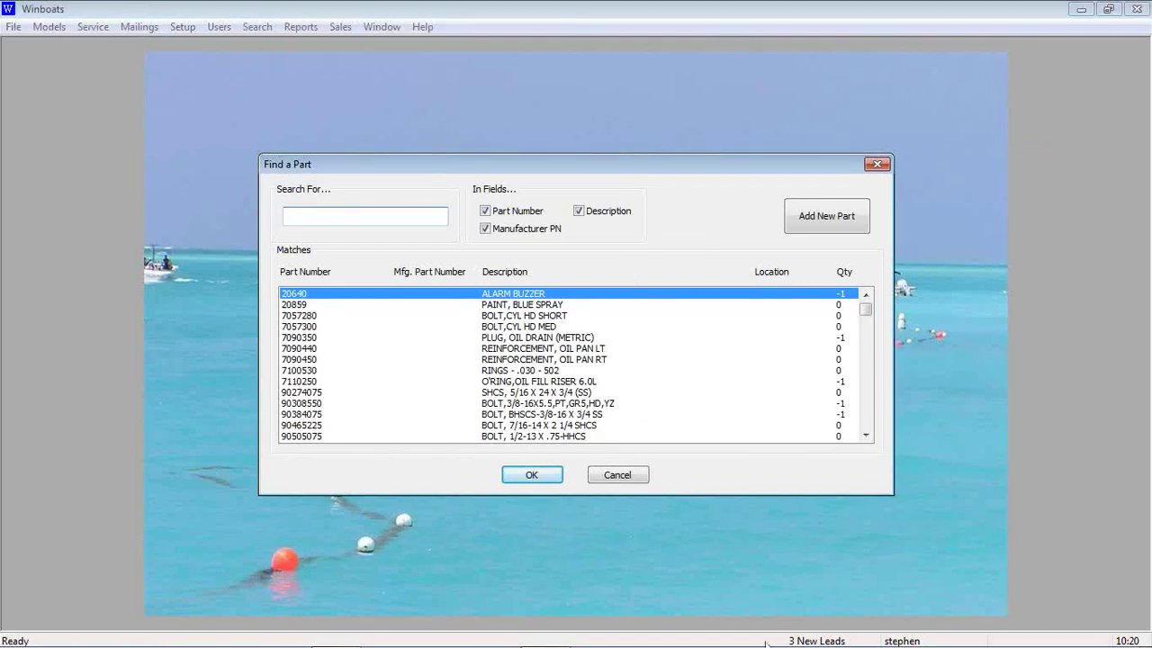
click(621, 476)
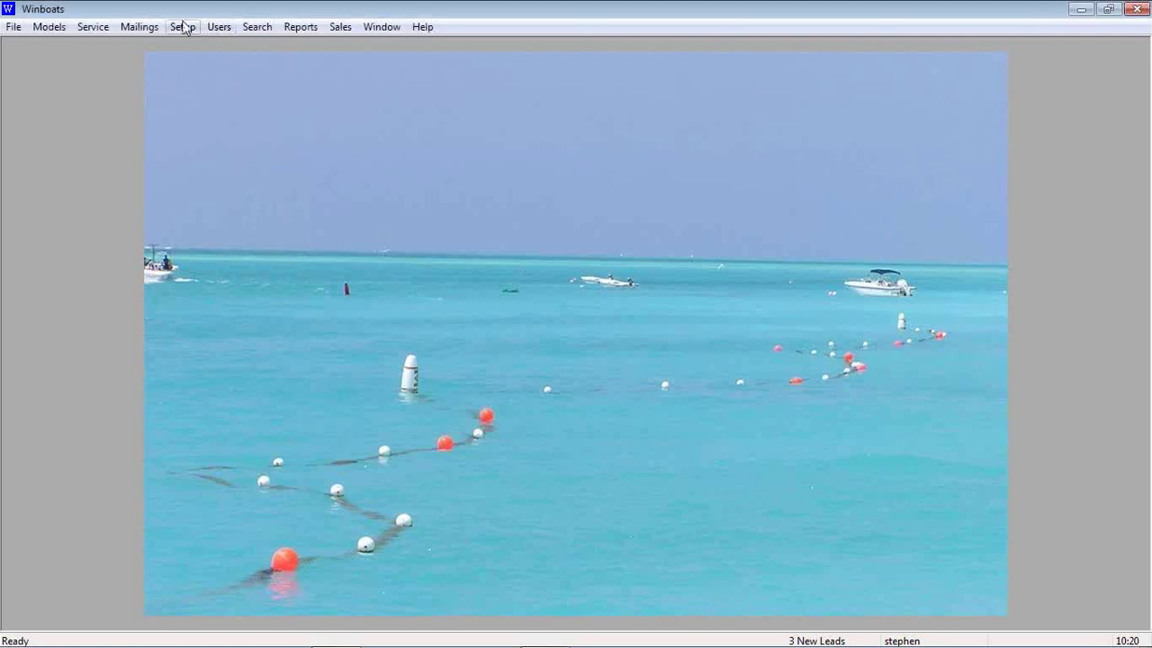
Enable the user's "Use multiple part entry dialog" privilege, save it, and close the To Do list and new vehicle inventory.
click(219, 26)
click(275, 112)
click(483, 177)
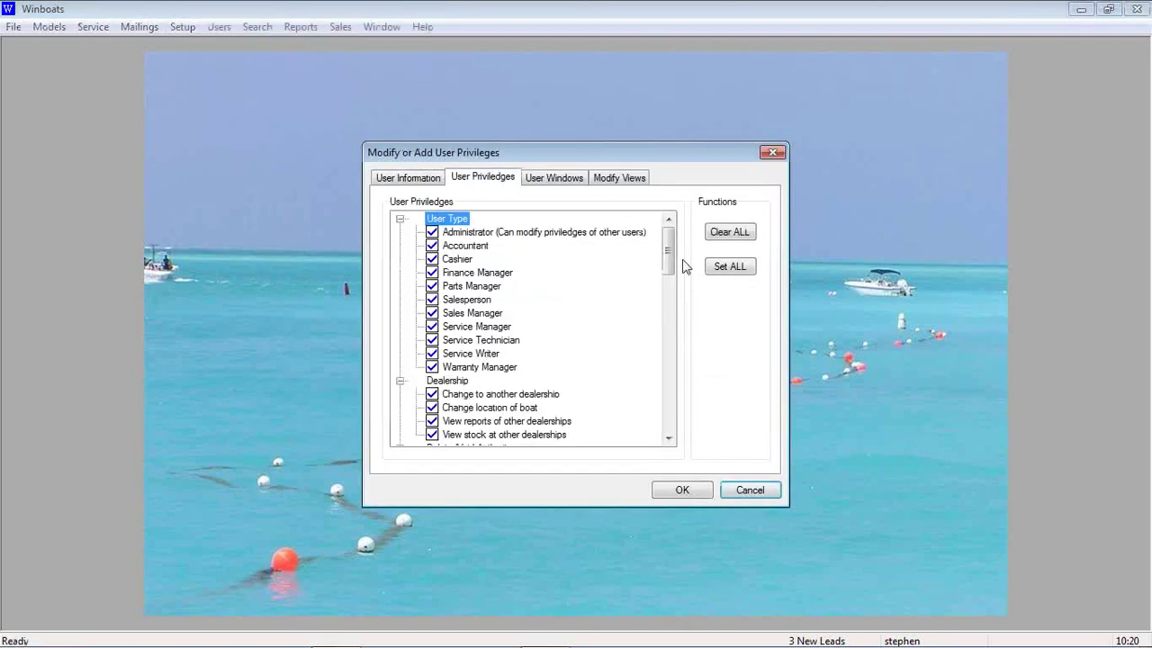
drag(668, 223, 666, 438)
click(432, 434)
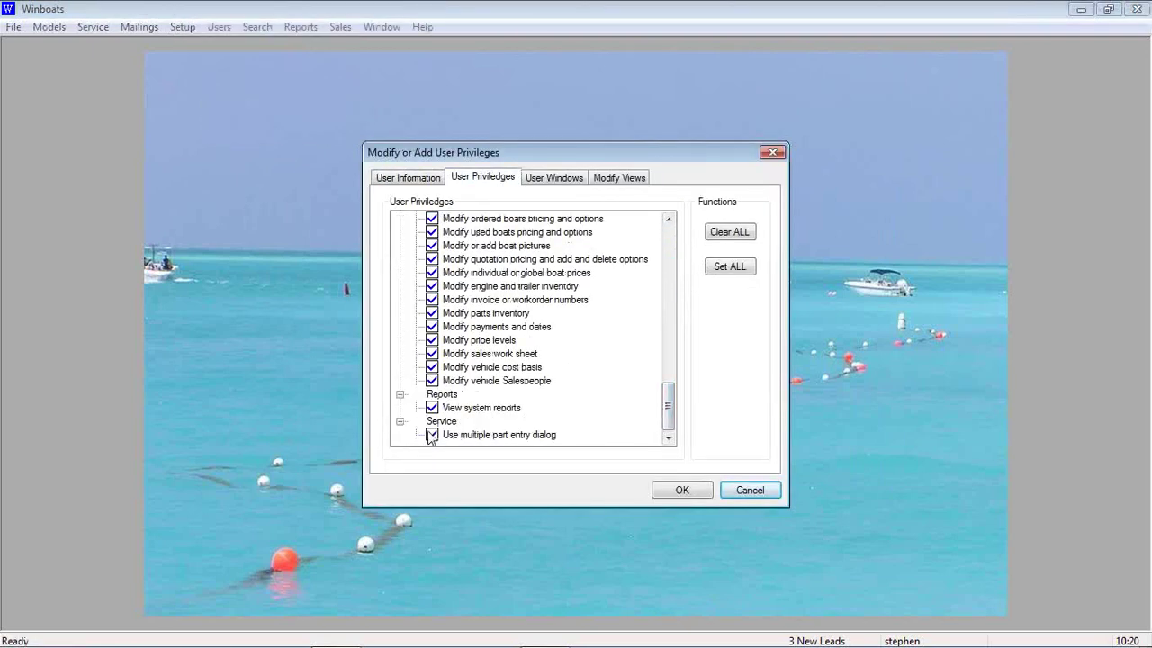
click(700, 496)
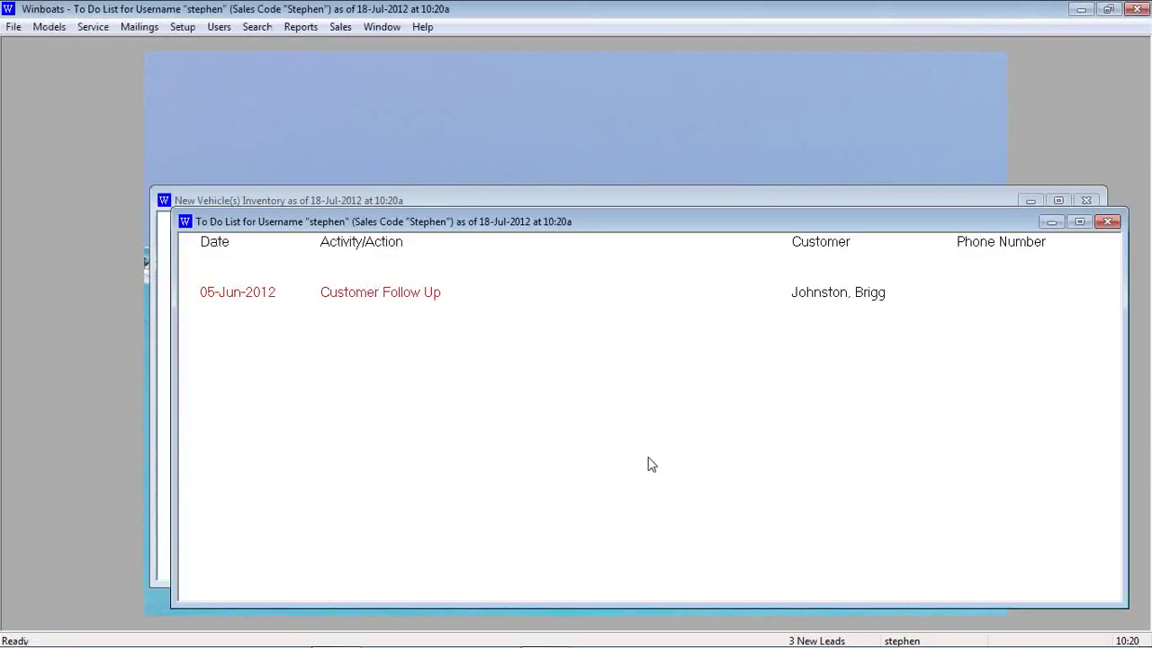
click(1106, 222)
click(1124, 194)
Create a new service invoice, accepting the default settings without choosing a customer.
click(100, 27)
mouse_move(120, 64)
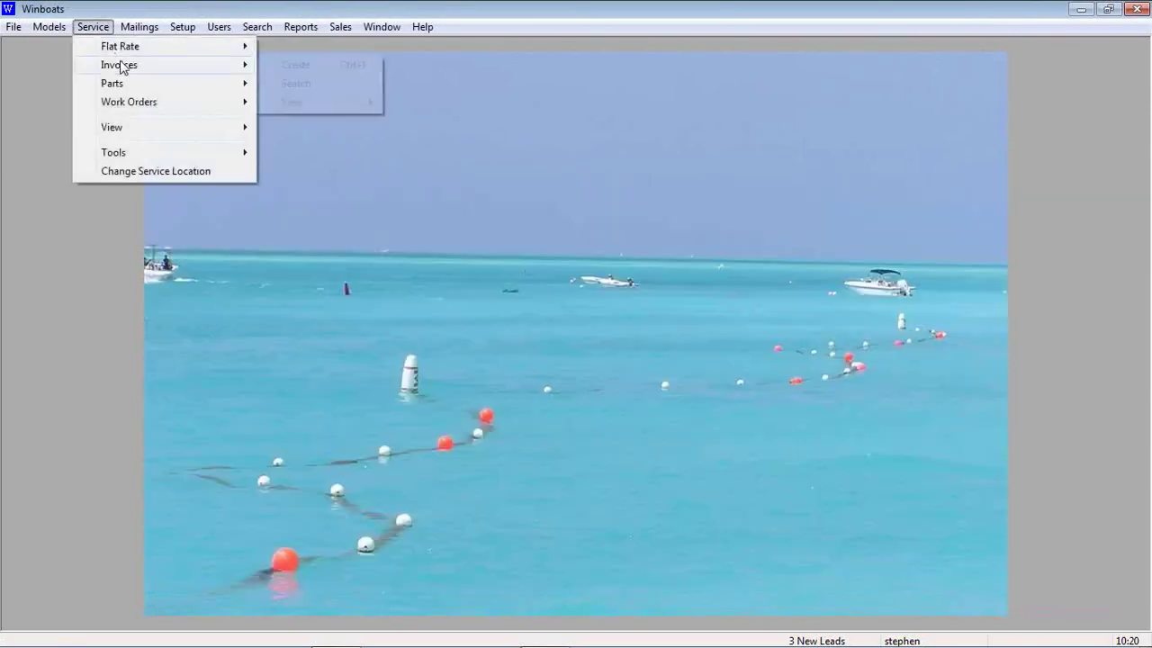
click(322, 69)
key(Return)
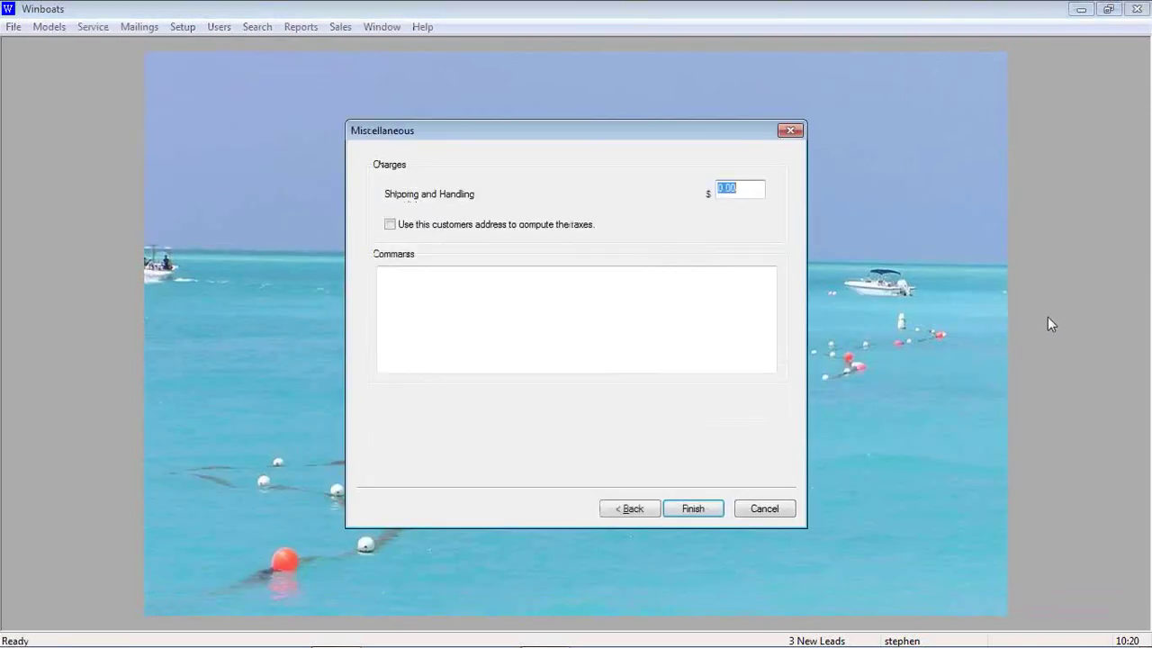
key(Return)
Start adding parts to the invoice, search for "she" and stage one WASHER, 5/16 FLAT (SS) in the Parts to Add list.
right_click(663, 442)
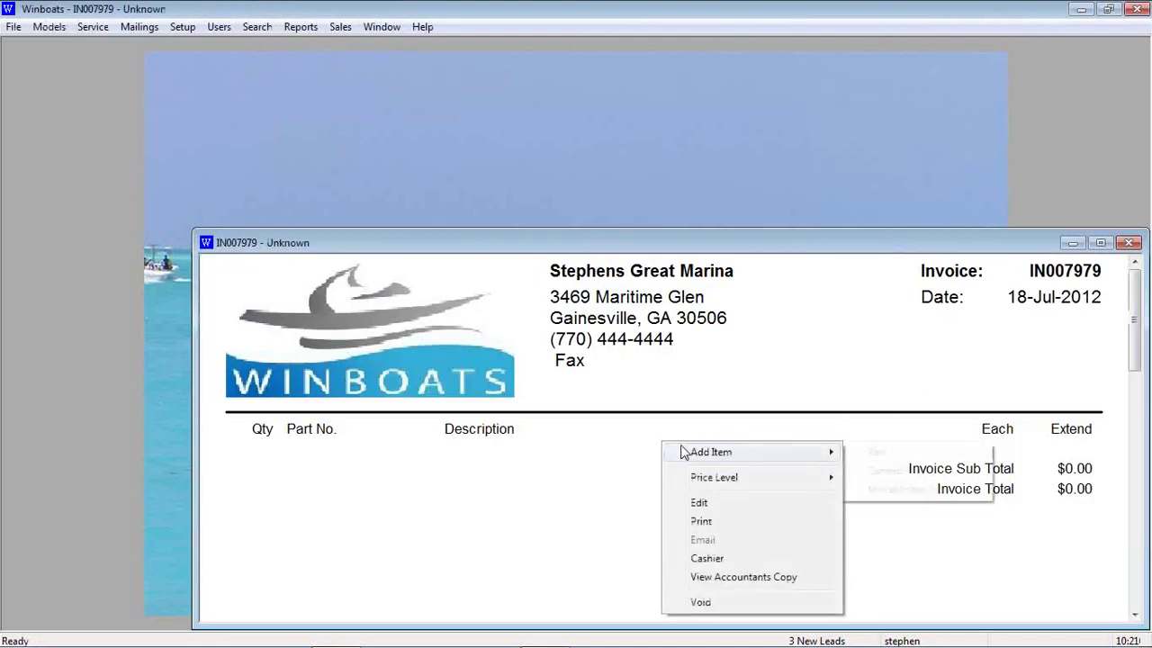
mouse_move(684, 450)
click(882, 455)
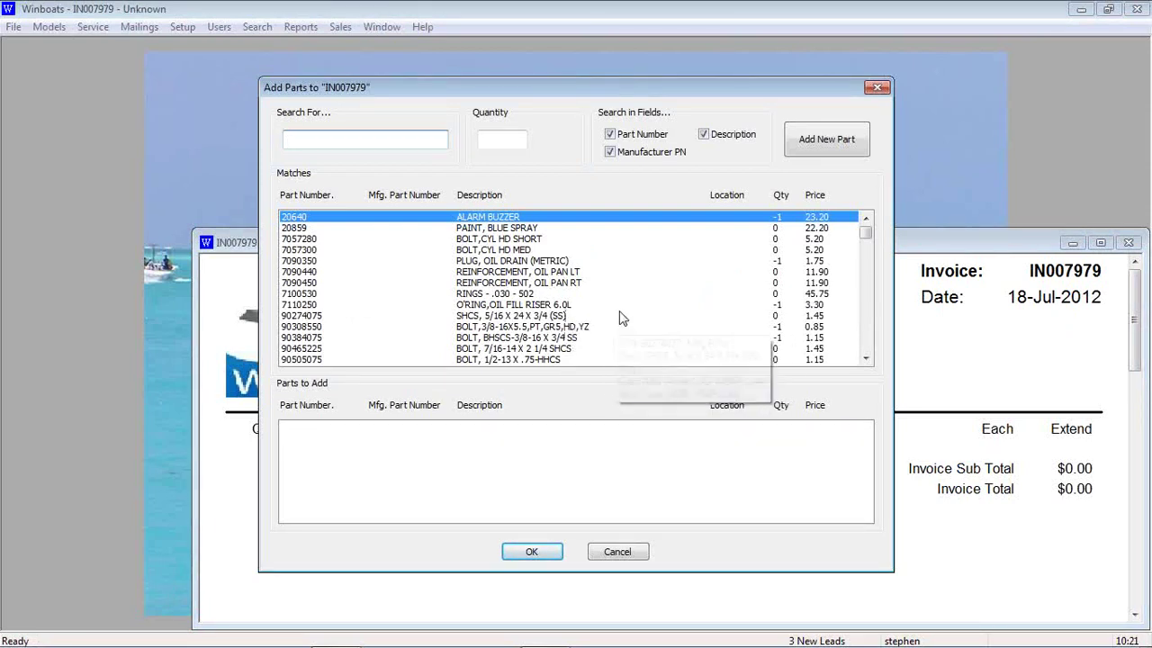
text(she)
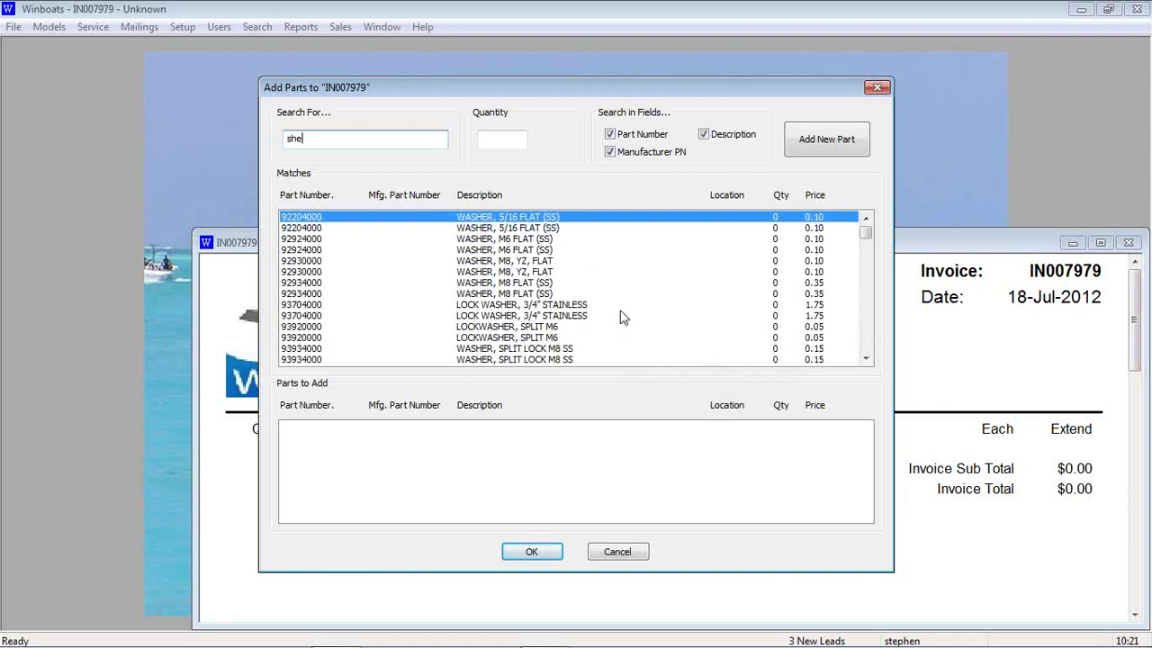
key(Tab)
text(1)
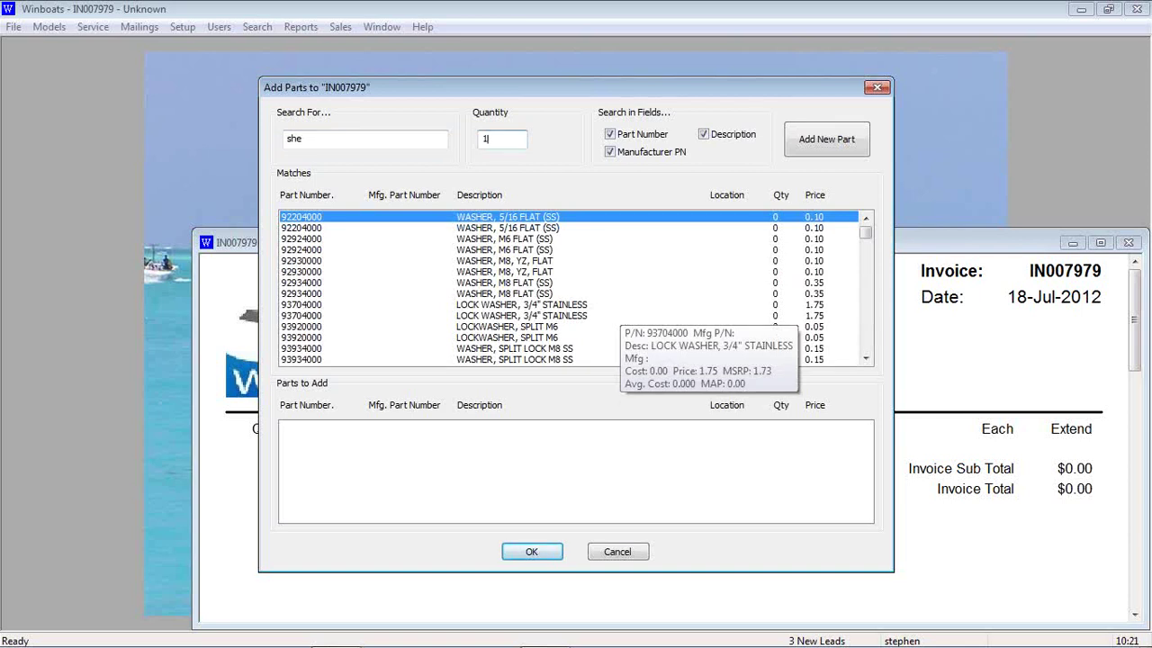
key(Return)
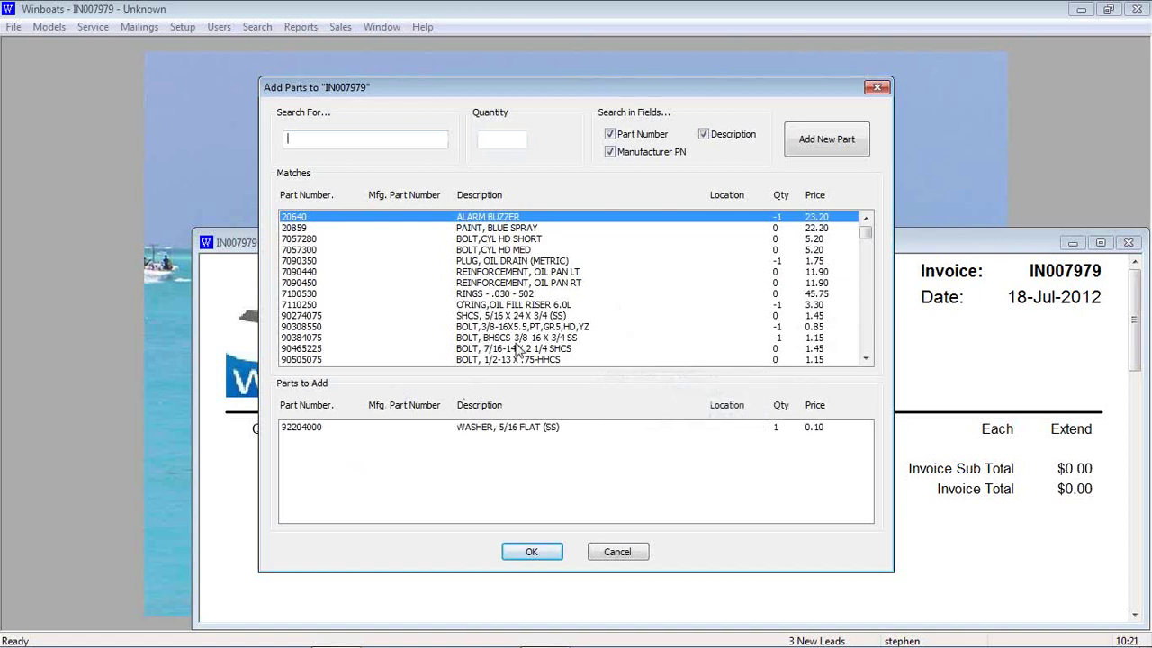
Stage two REINFORCEMENT, OIL PAN RT parts and add all the staged parts to the invoice.
click(518, 283)
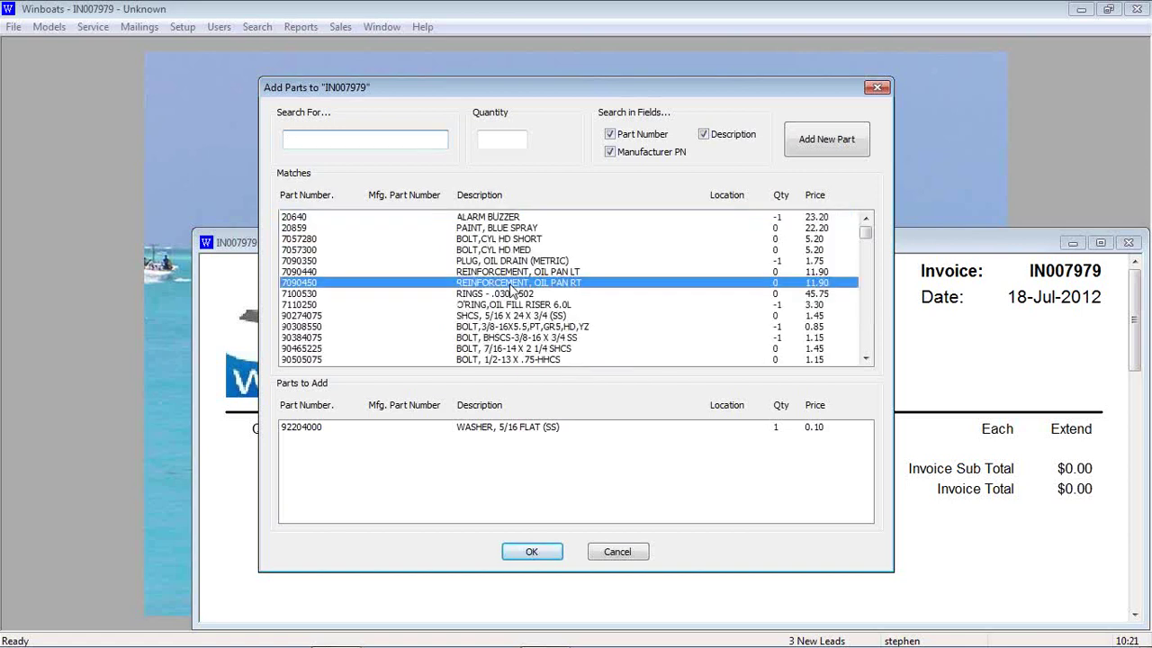
click(501, 141)
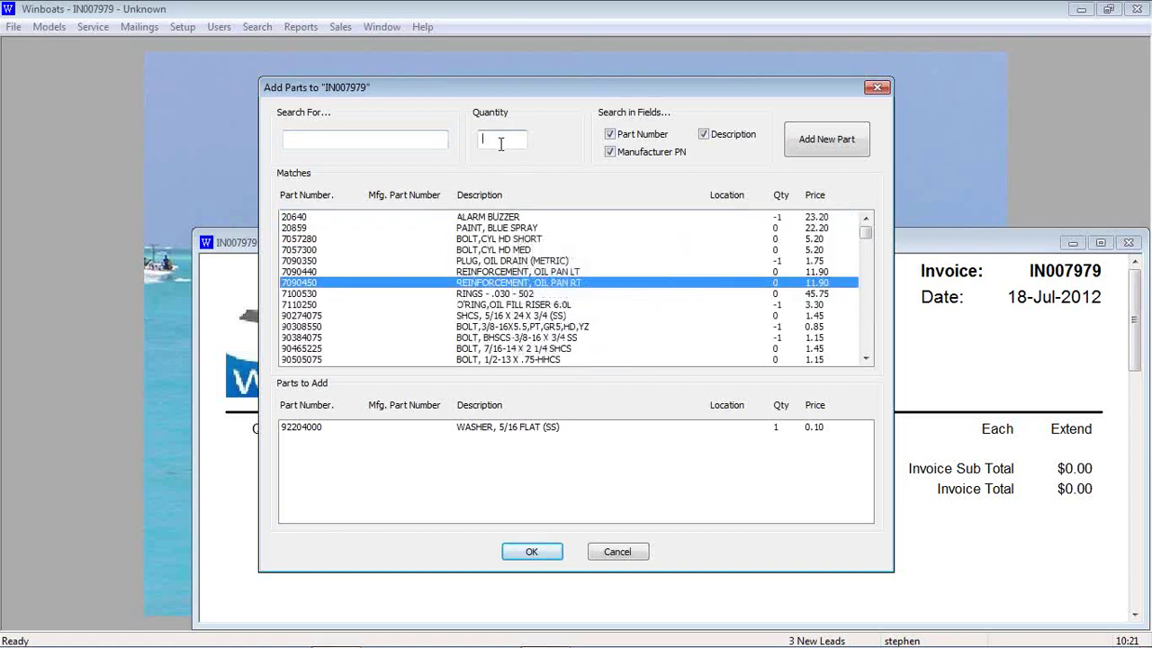
text(2)
key(Return)
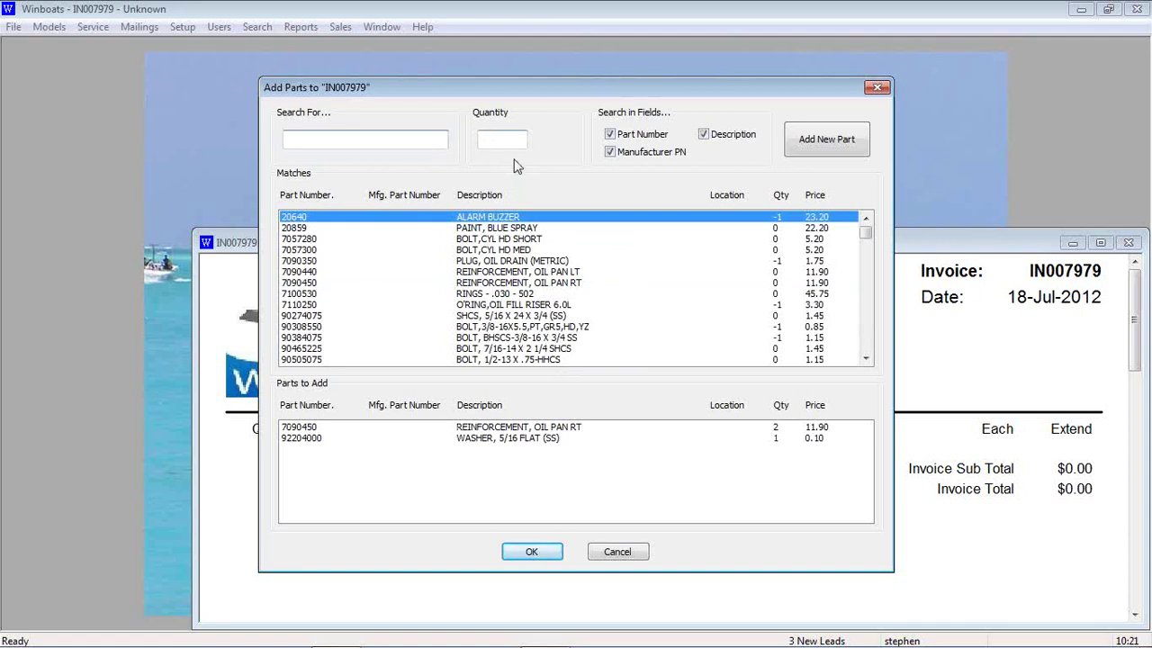
click(532, 552)
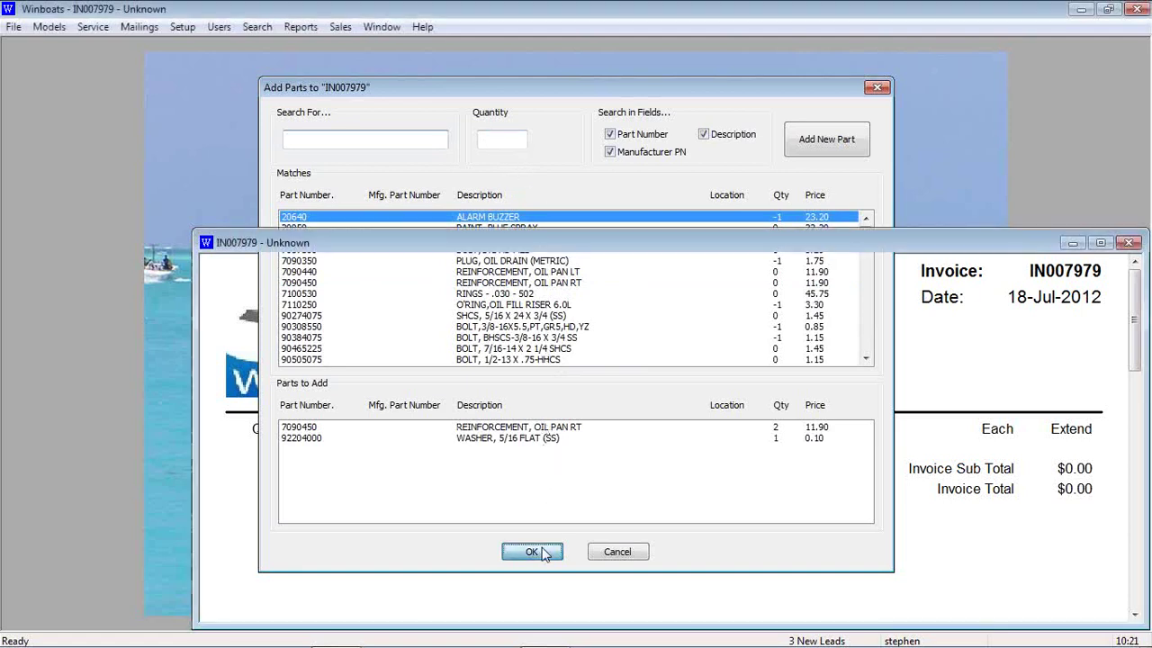
Try to add two PLUG, OIL DRAIN (METRIC) parts to the invoice without staging them in the Parts to Add list.
right_click(560, 507)
mouse_move(638, 347)
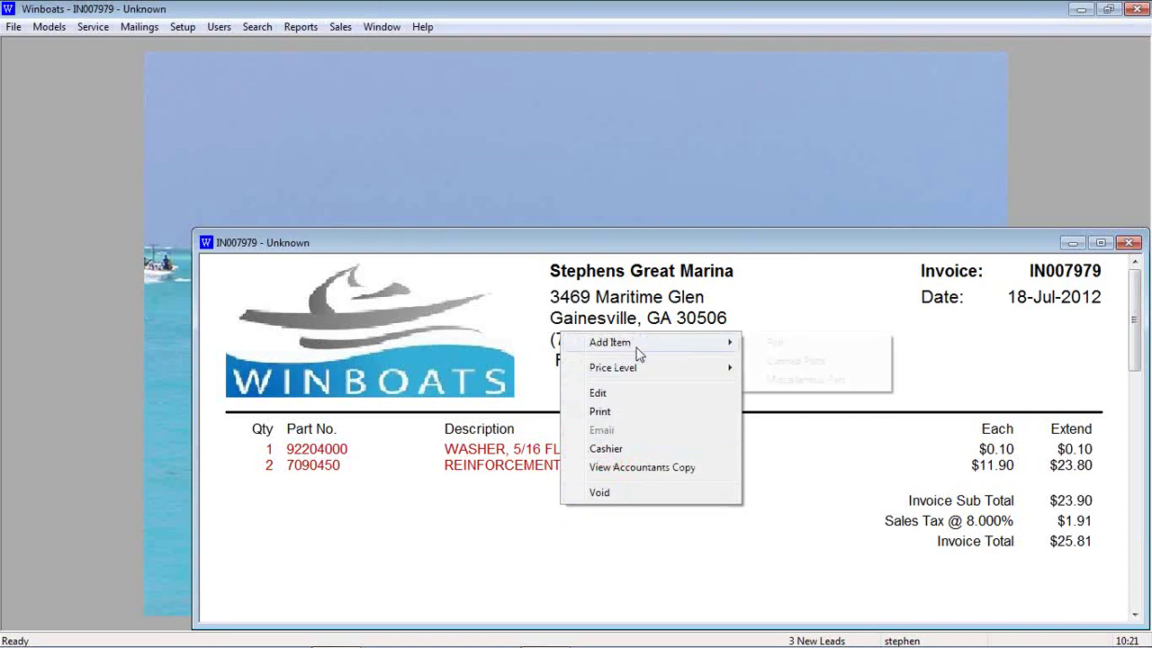
click(779, 348)
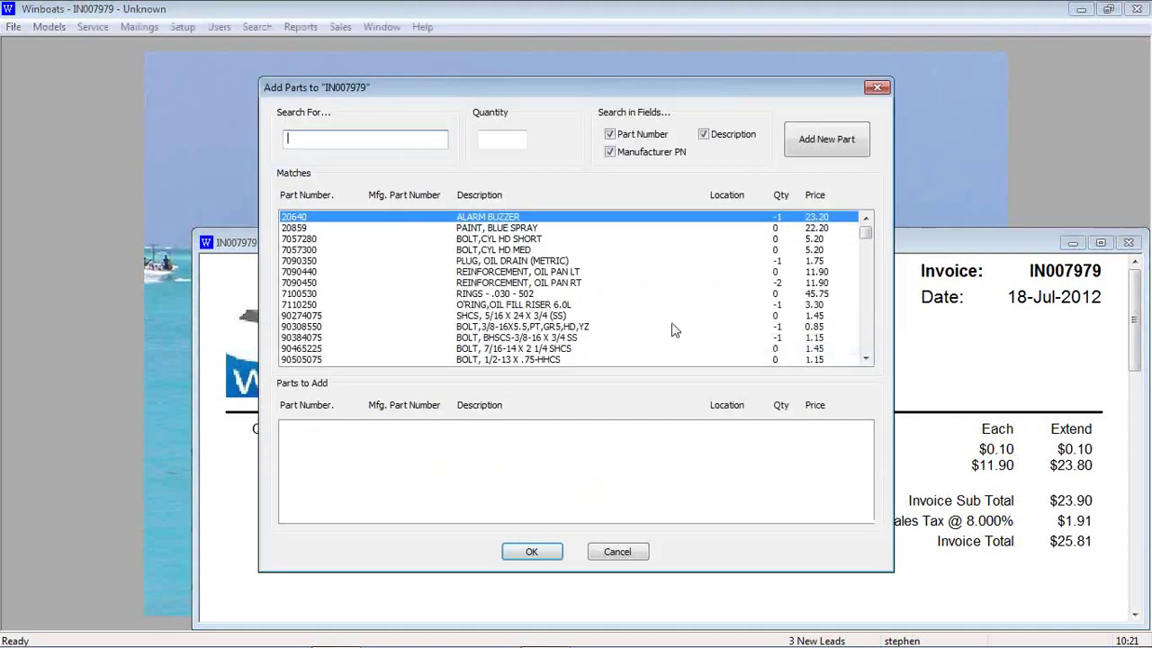
click(534, 261)
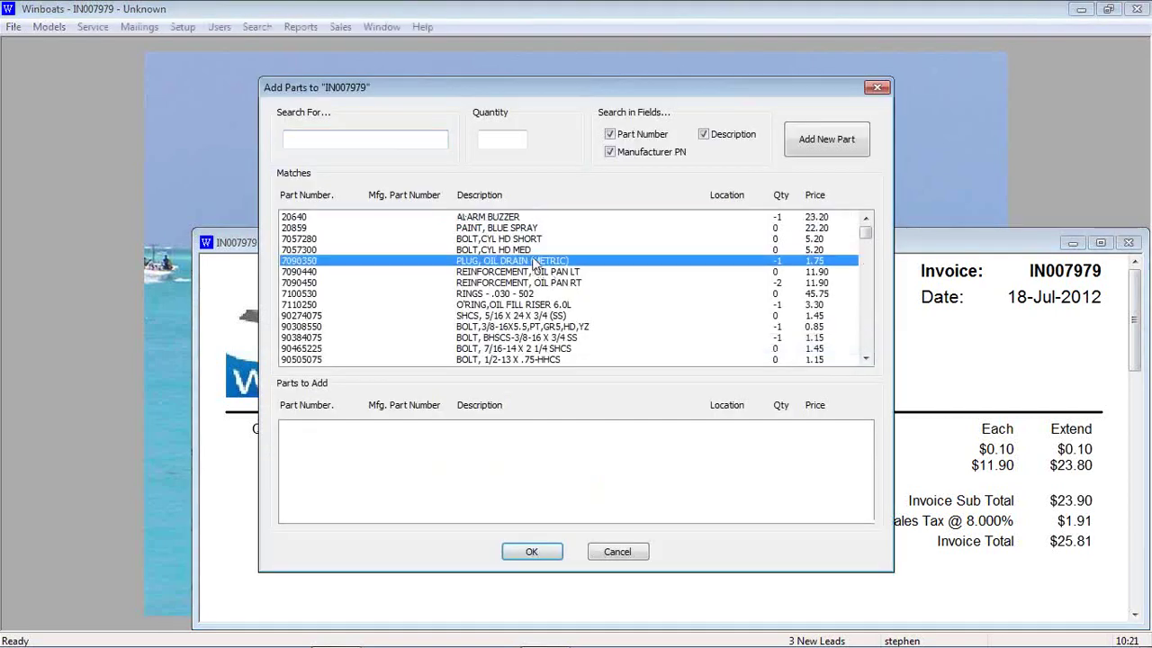
click(514, 140)
text(2)
click(551, 551)
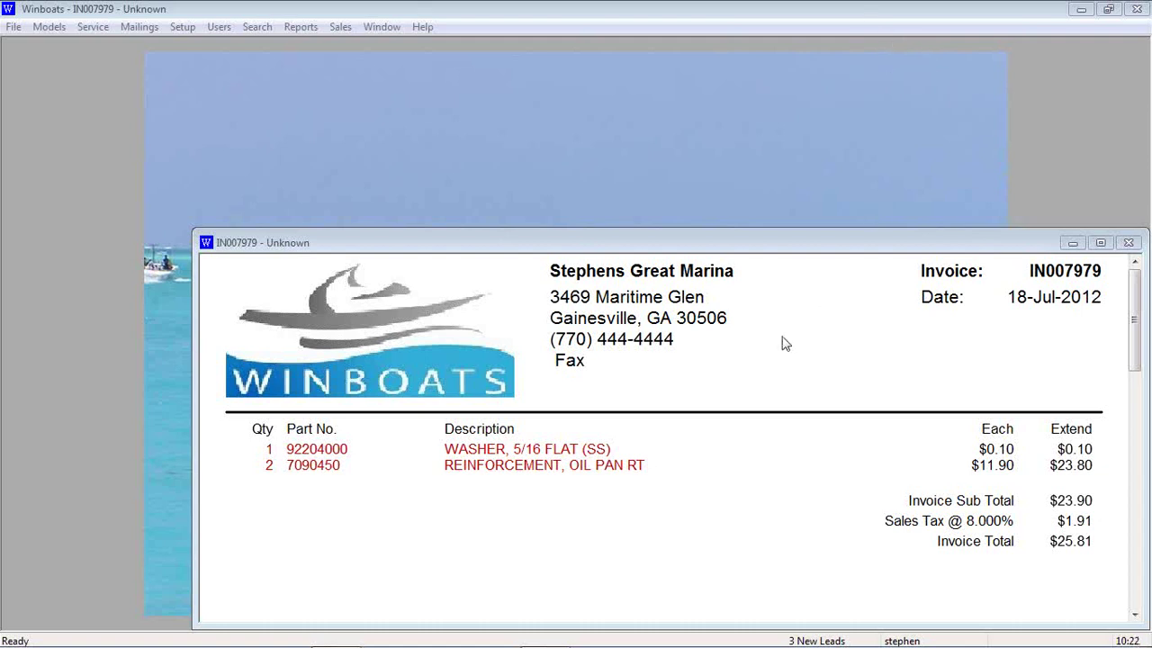
Stage one ALARM BUZZER in the Parts to Add list for the invoice and cancel the addition.
right_click(543, 509)
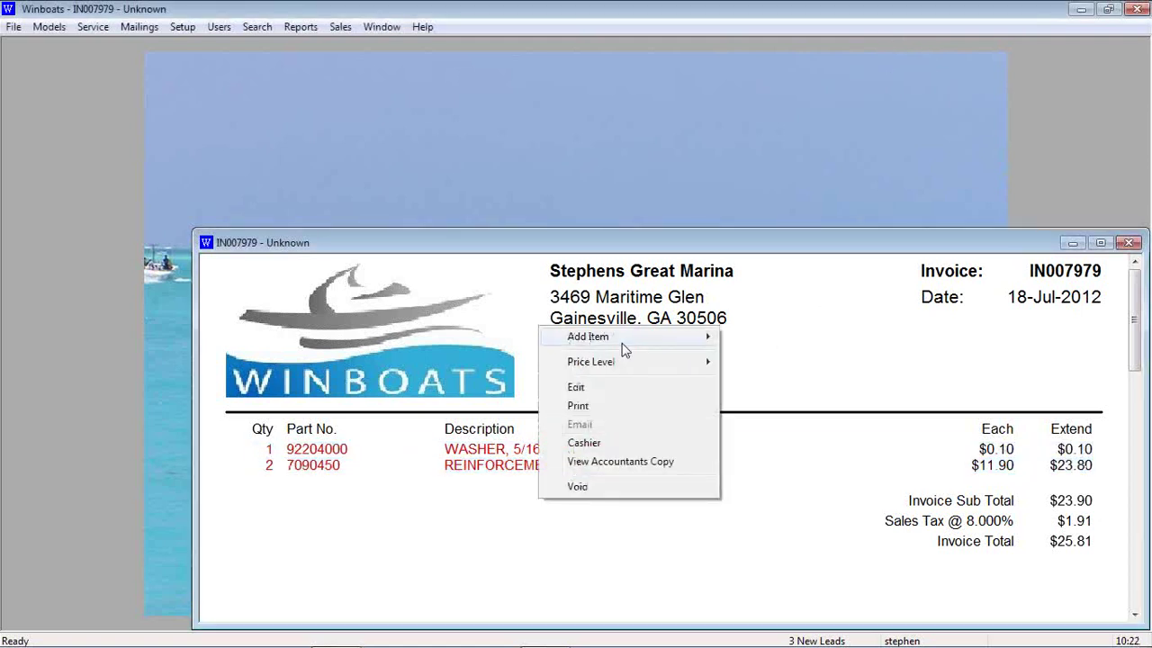
mouse_move(621, 339)
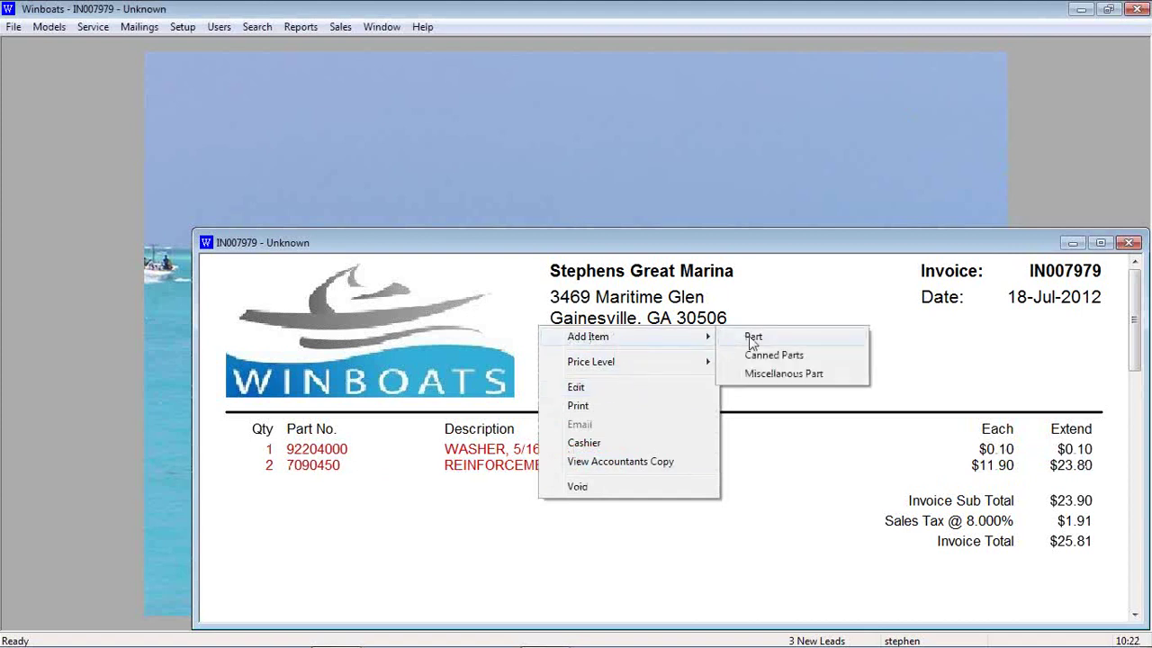
click(747, 337)
click(501, 143)
text(1)
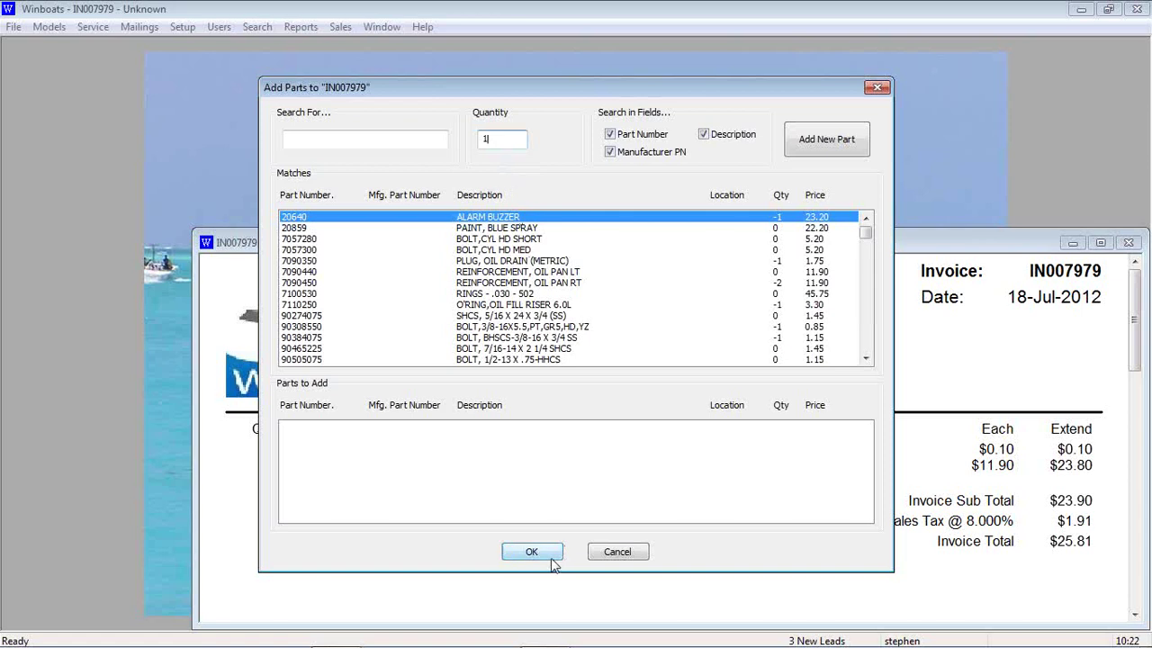
key(Return)
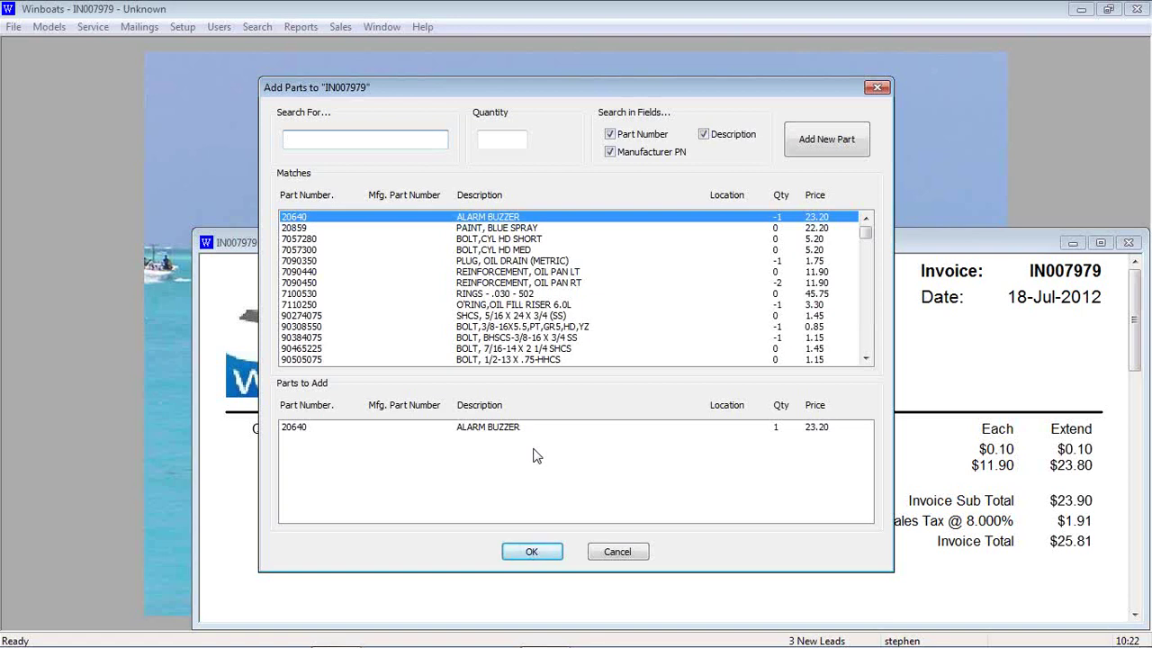
click(612, 554)
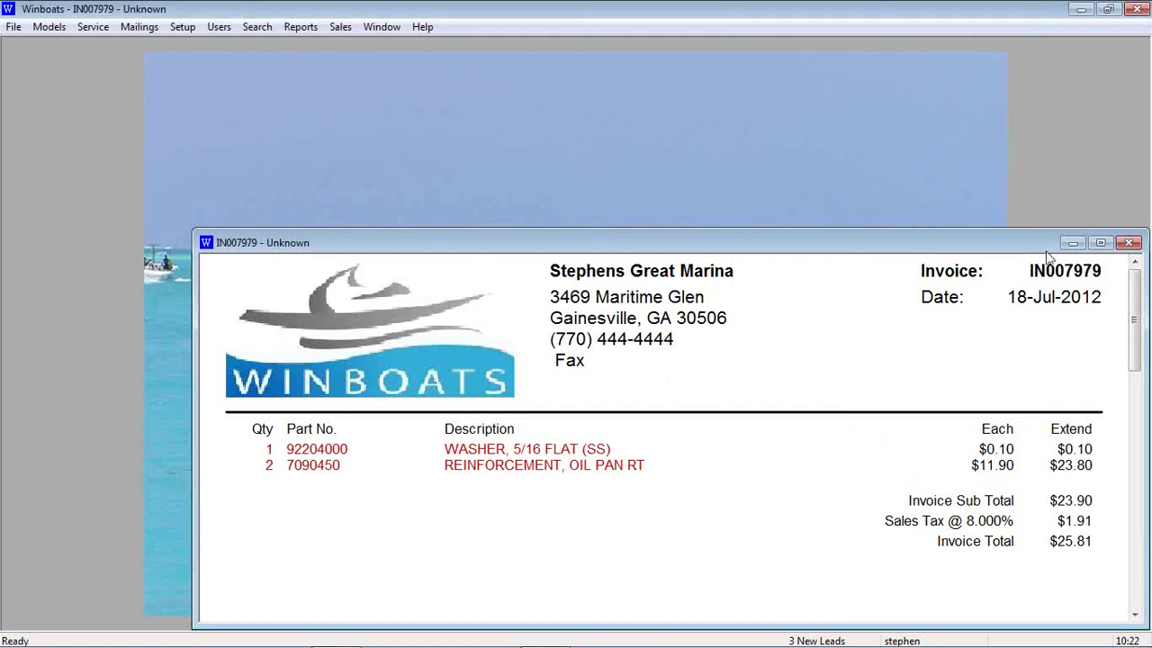
Close the invoice and run the Discounts report from June 1 to July 18, 2012, for parts and vehicle sales.
click(1129, 243)
click(303, 27)
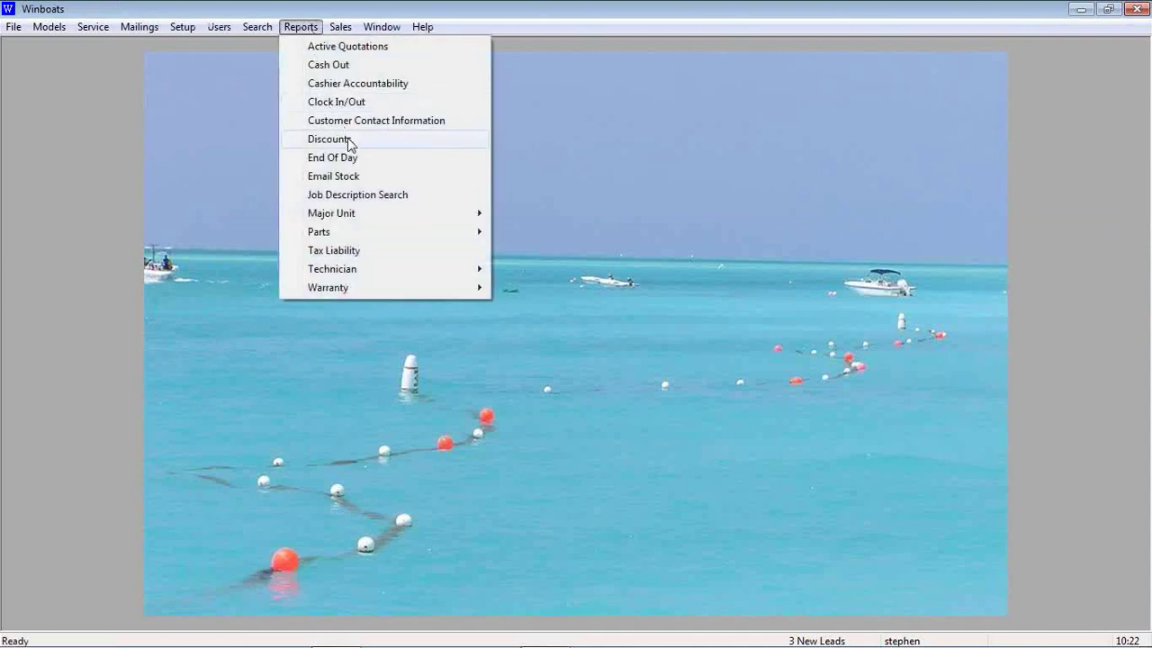
click(329, 139)
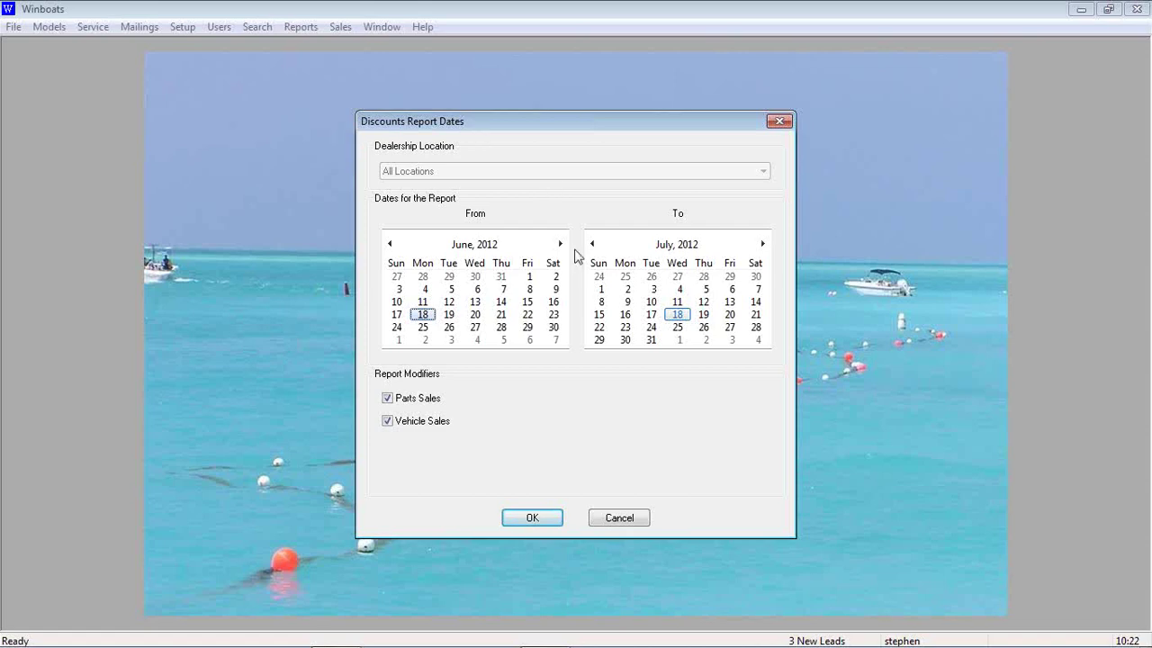
click(530, 276)
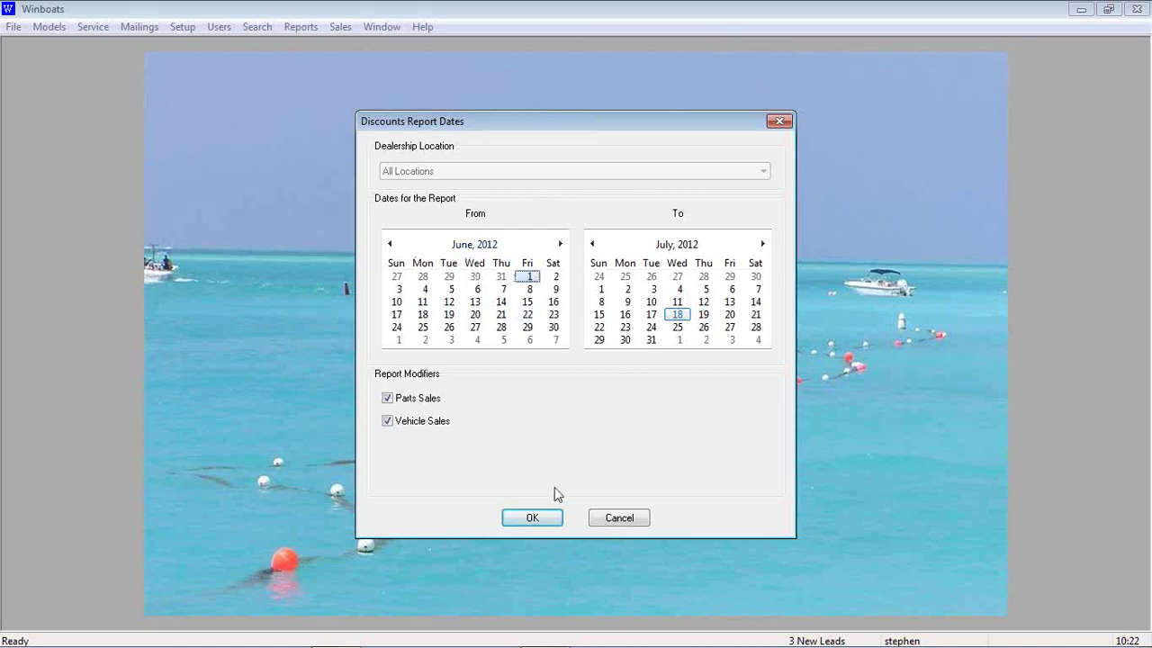
click(549, 514)
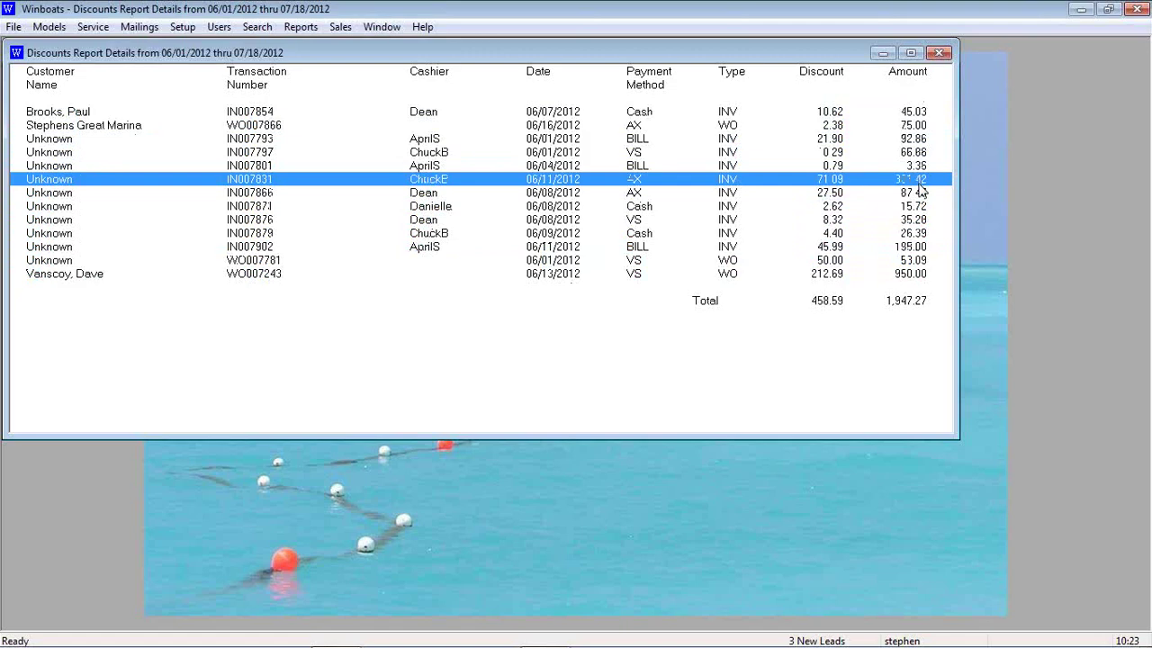
View the Stephens Great Marina work order from the Discounts report, check its discount, and close the work order and the report.
right_click(741, 126)
click(779, 165)
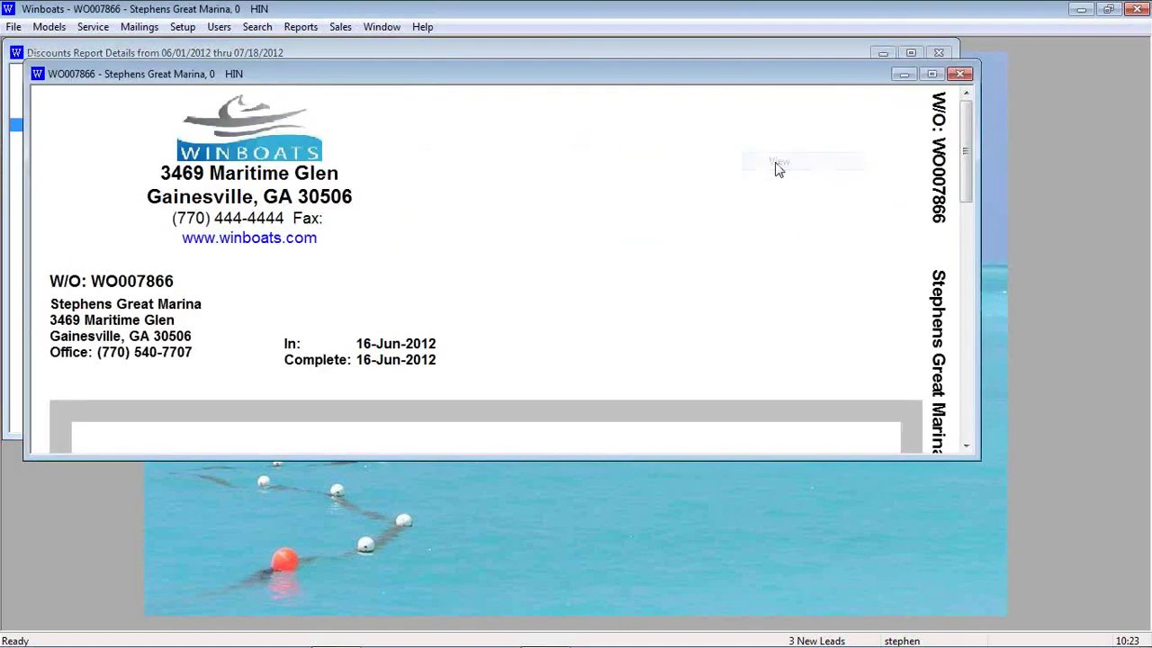
scroll(779, 171, down, 3)
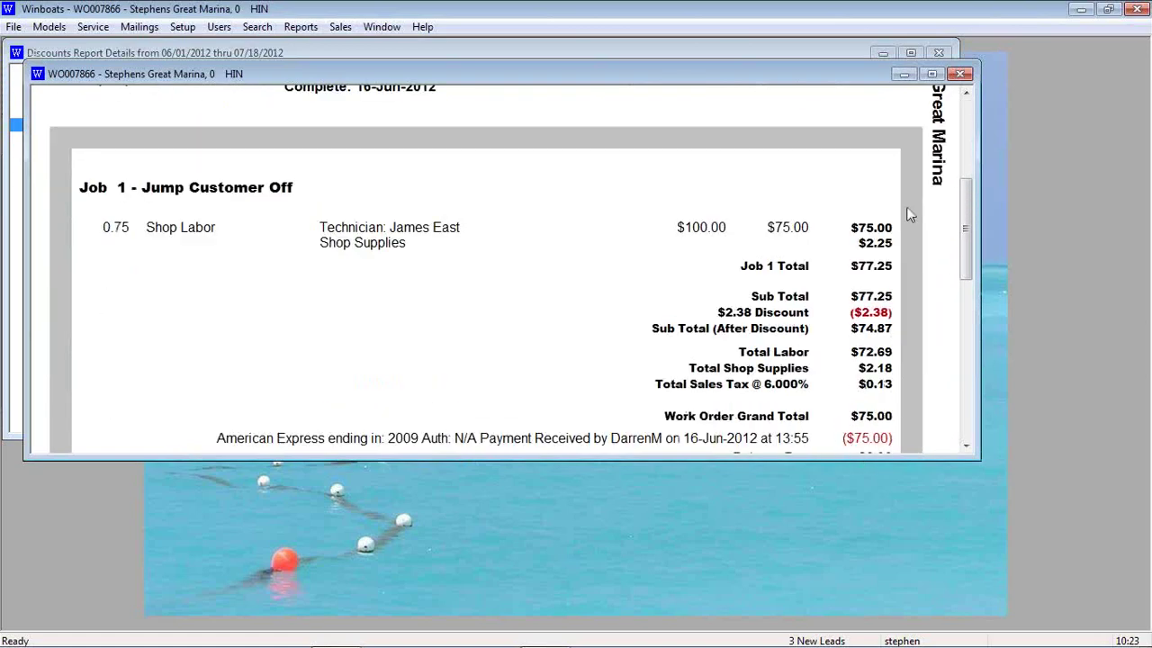
click(961, 74)
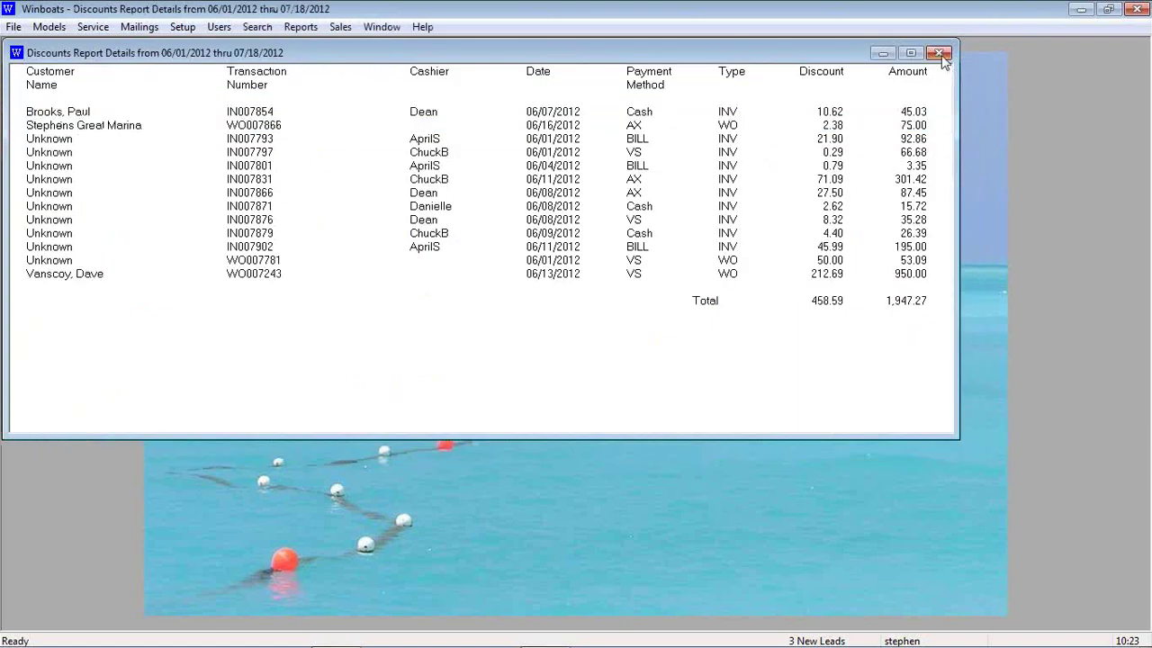
click(301, 27)
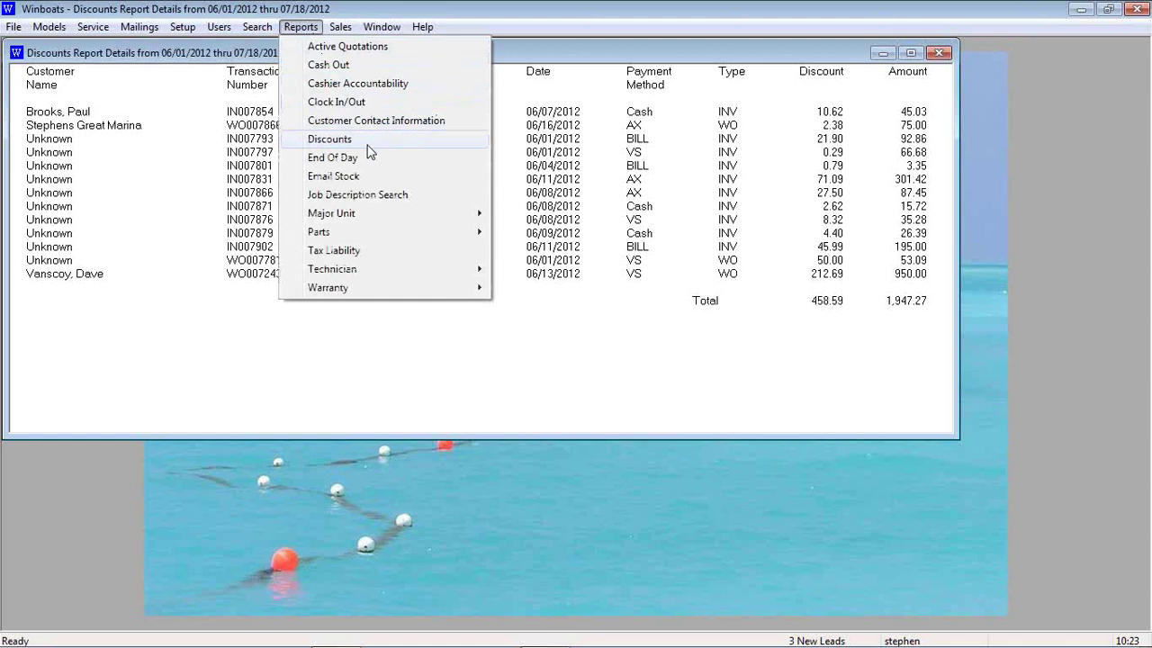
click(938, 52)
Run the Tax Liability report from June 1 to July 18, 2012, for parts and vehicle sales.
click(295, 28)
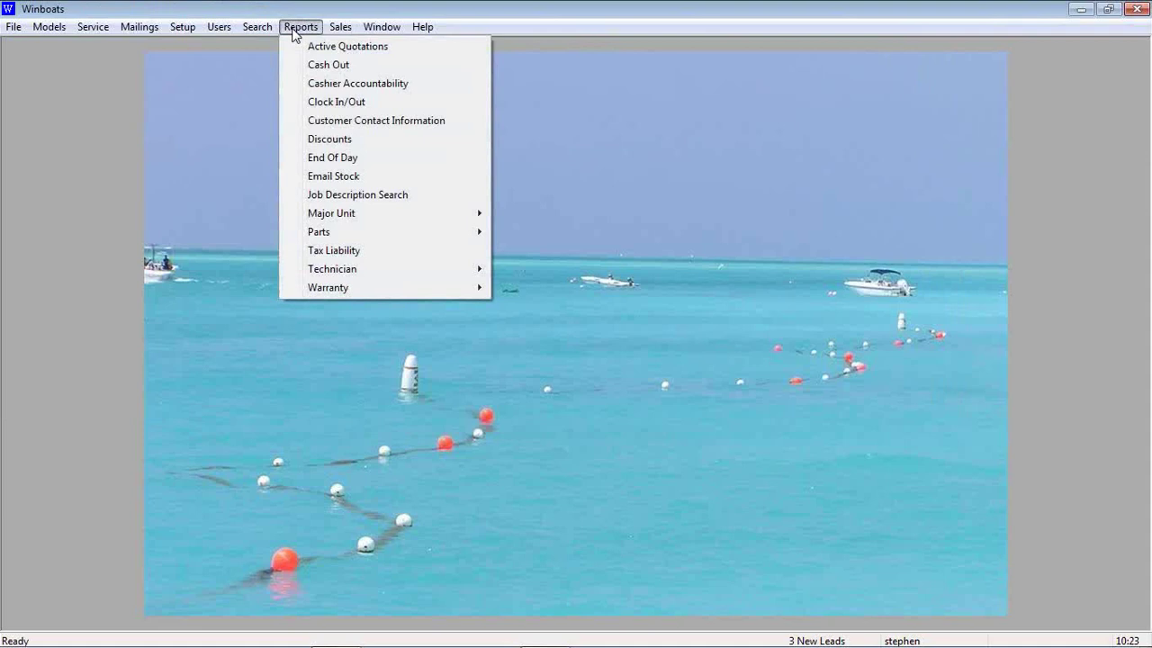
click(358, 252)
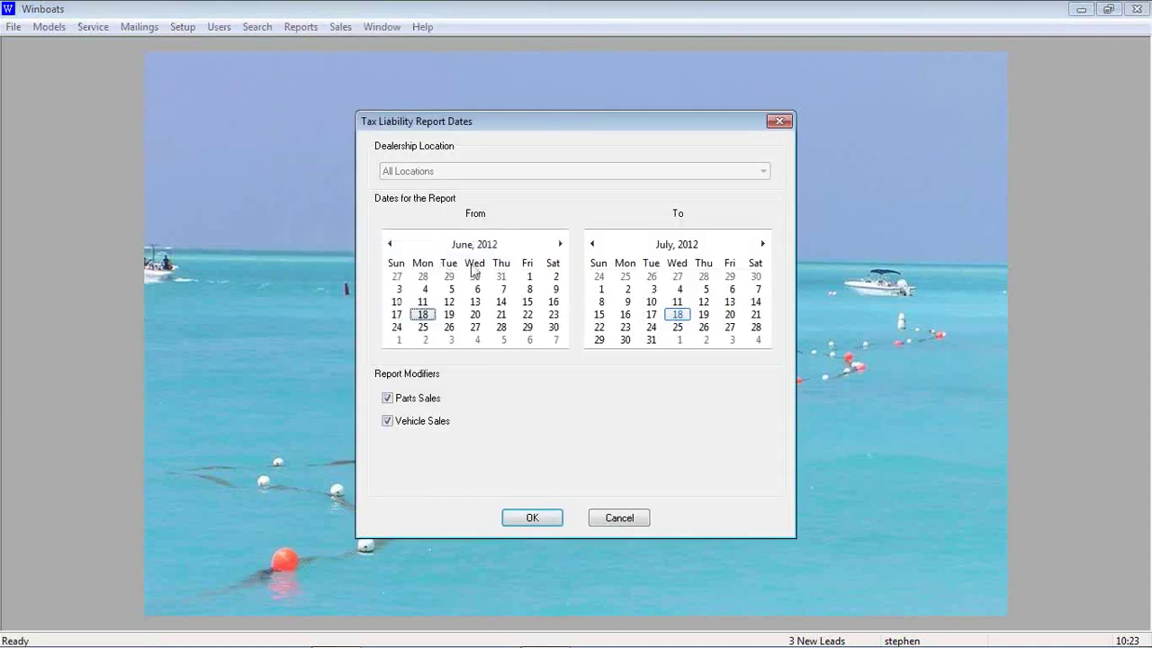
click(528, 278)
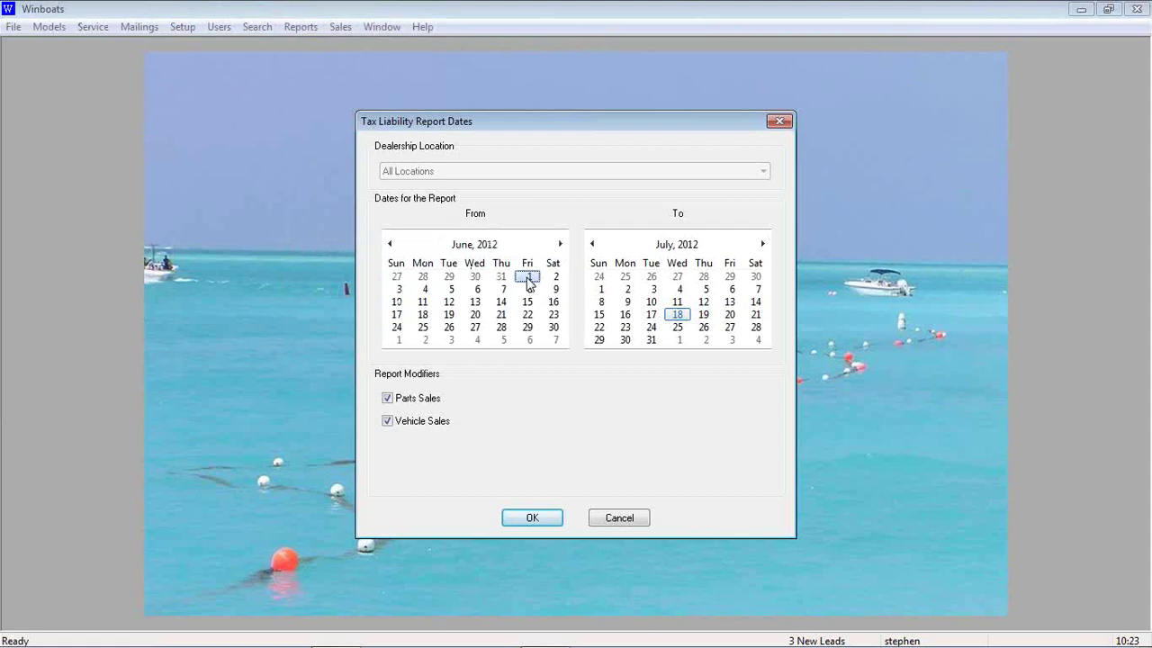
click(533, 519)
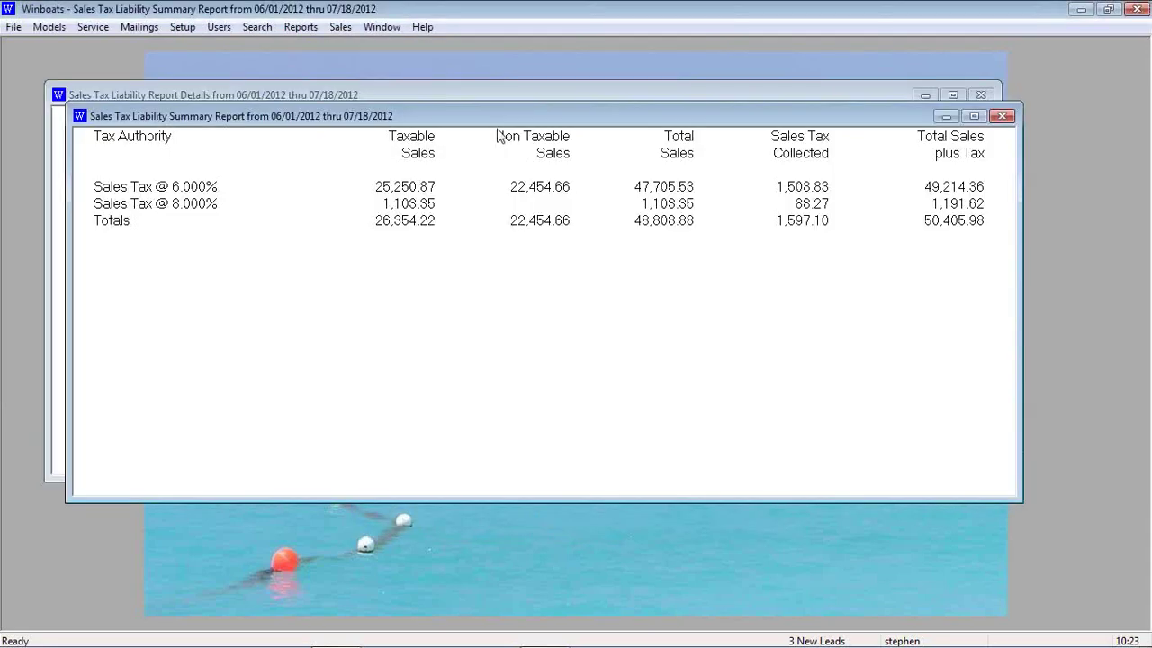
Review the sales tax liability summary alongside the report details and close both report windows.
drag(484, 269, 479, 282)
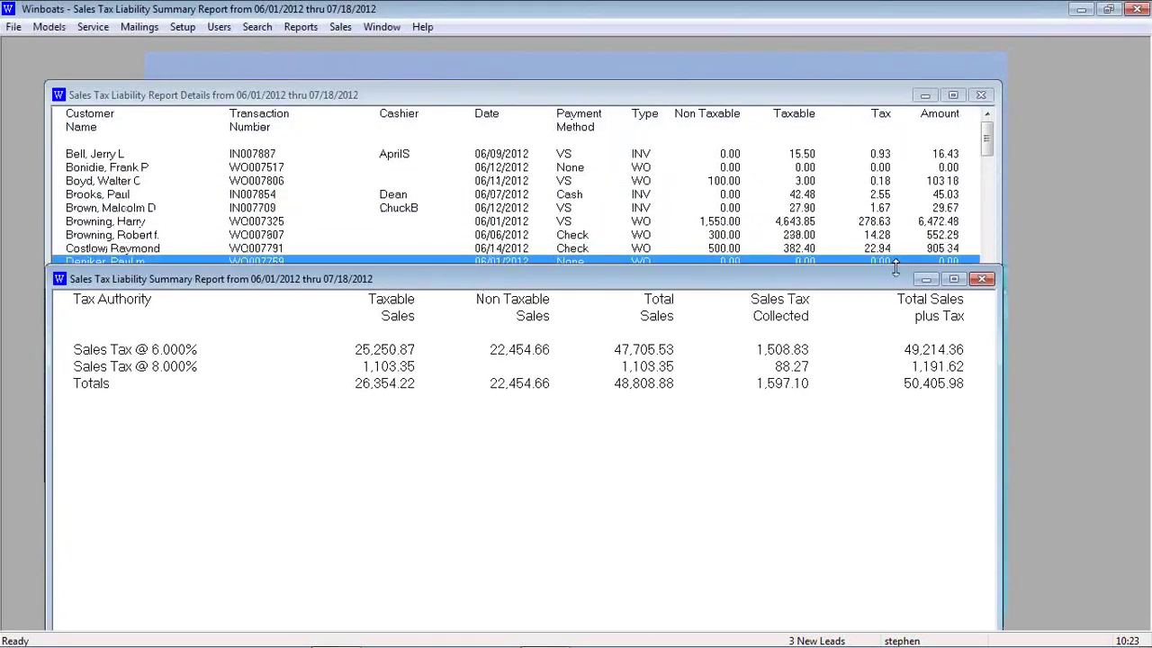
click(983, 280)
click(697, 192)
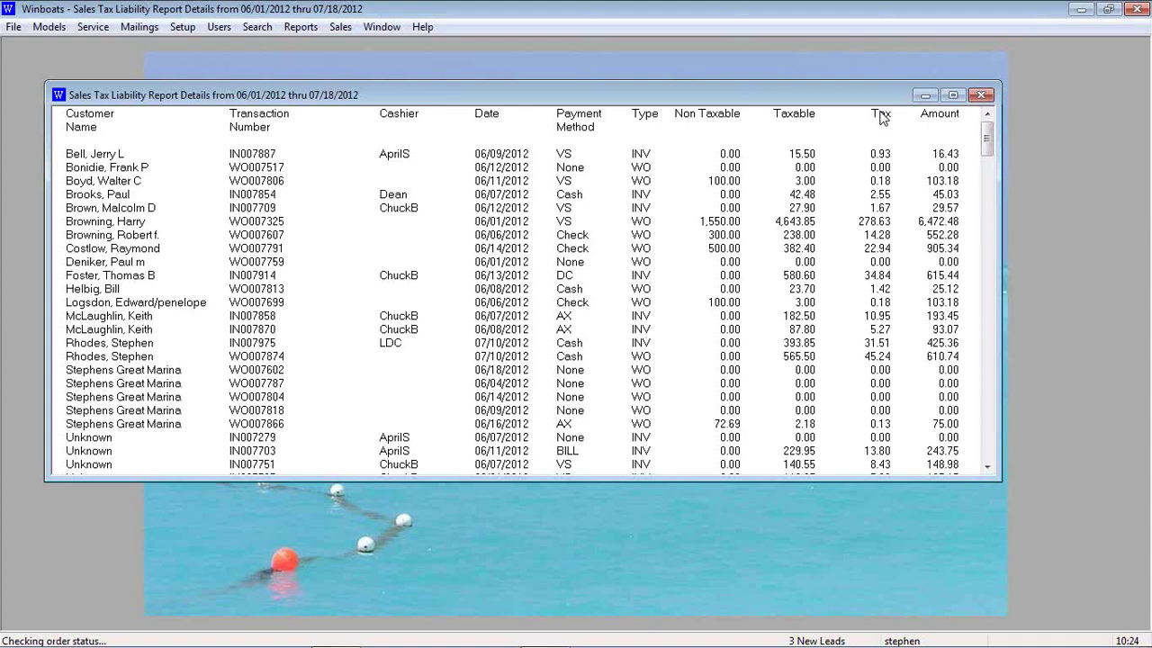
click(981, 95)
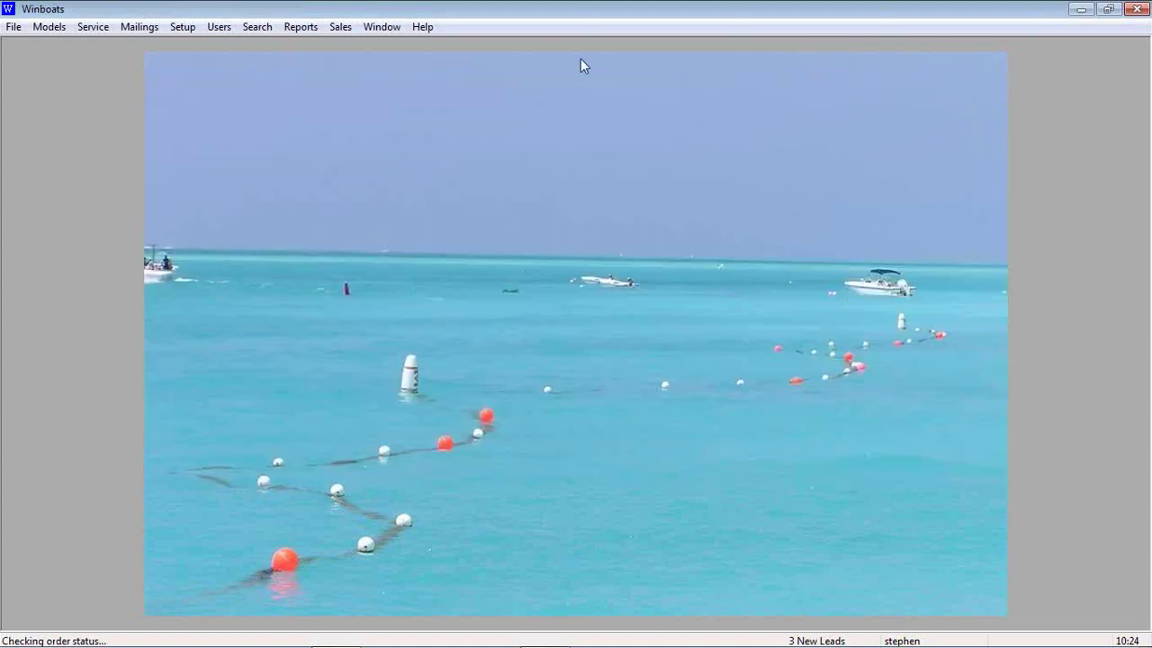
Run the Parts Consumption report from June 1 to July 18, 2012, for cashiered and open invoices and work orders.
click(303, 27)
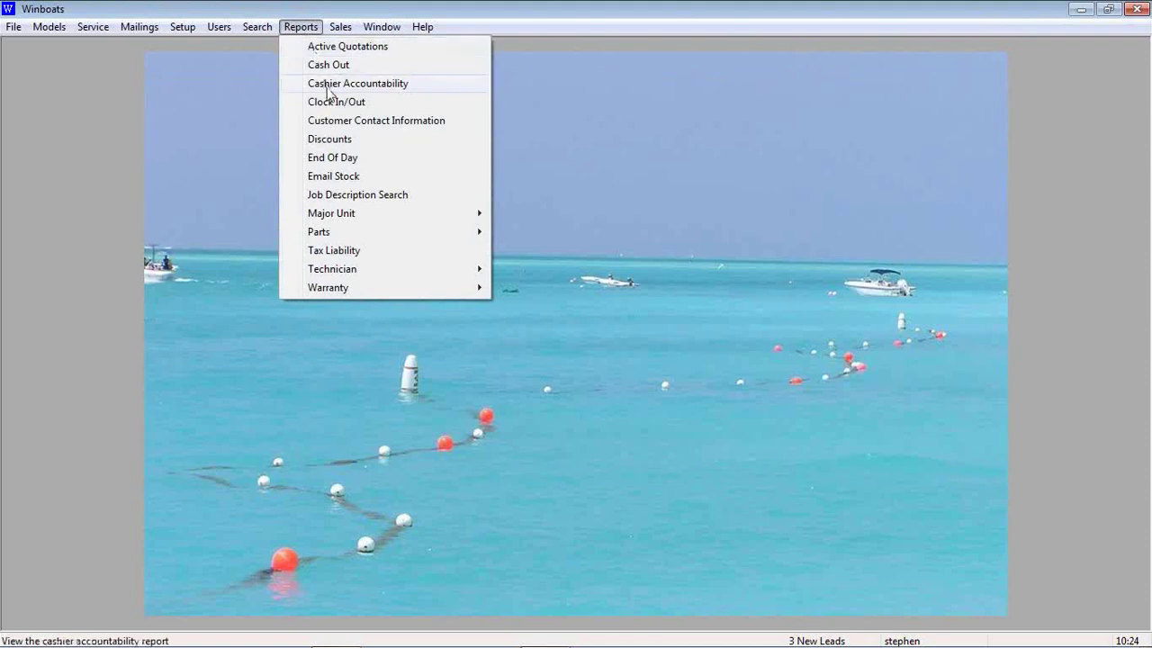
mouse_move(375, 236)
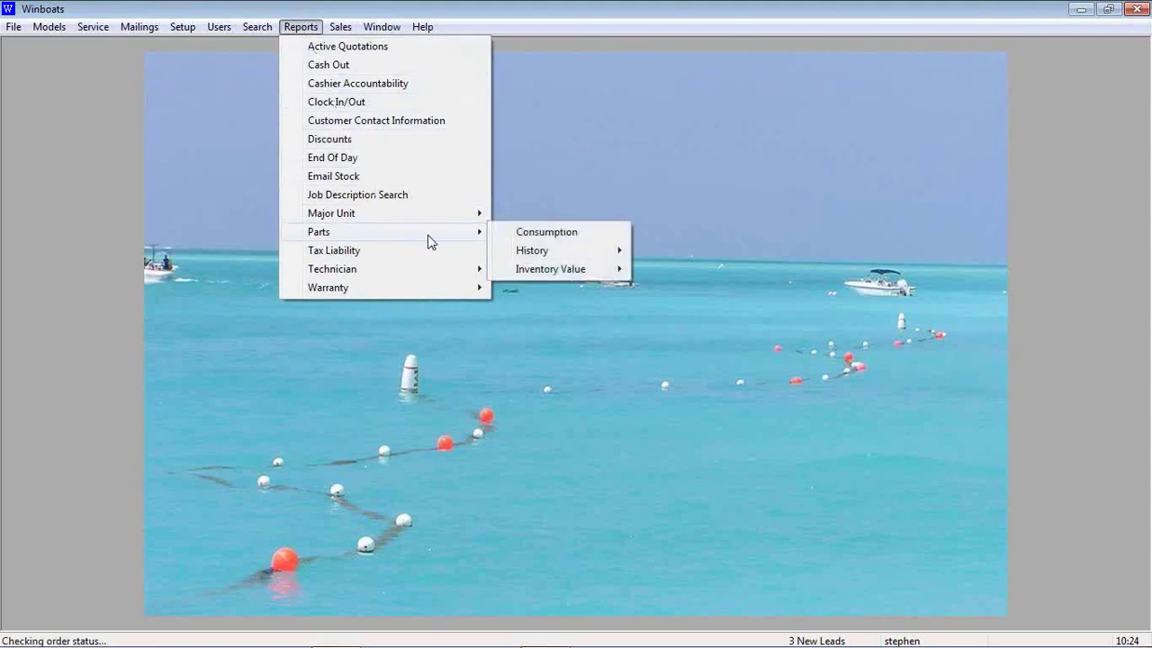
click(526, 235)
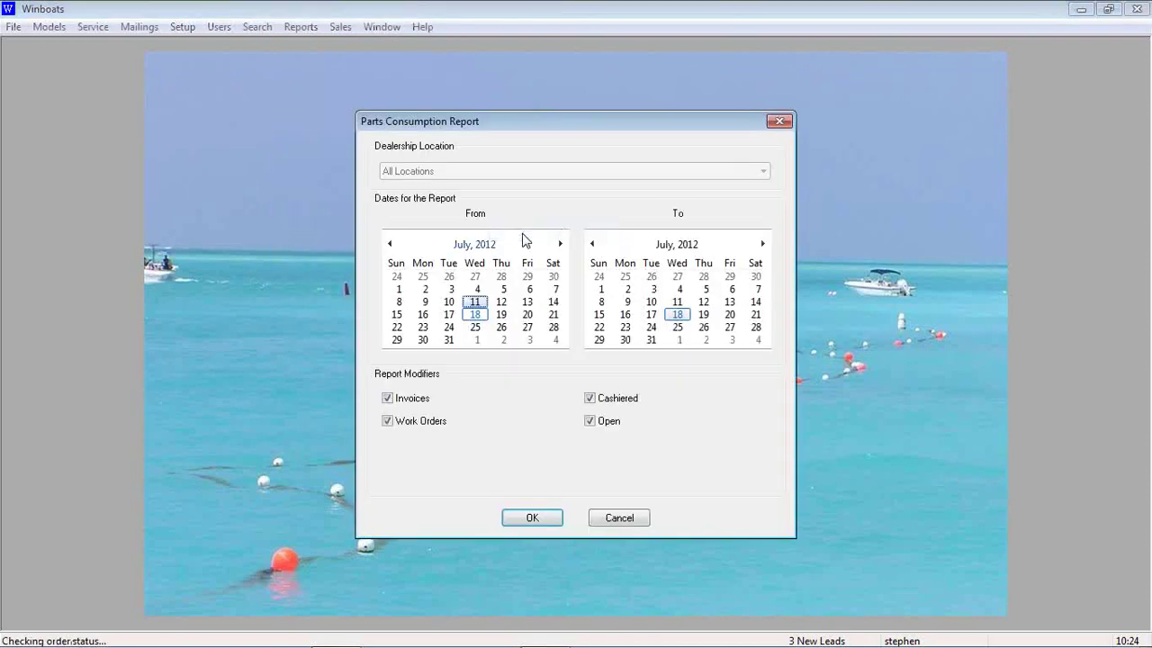
click(388, 244)
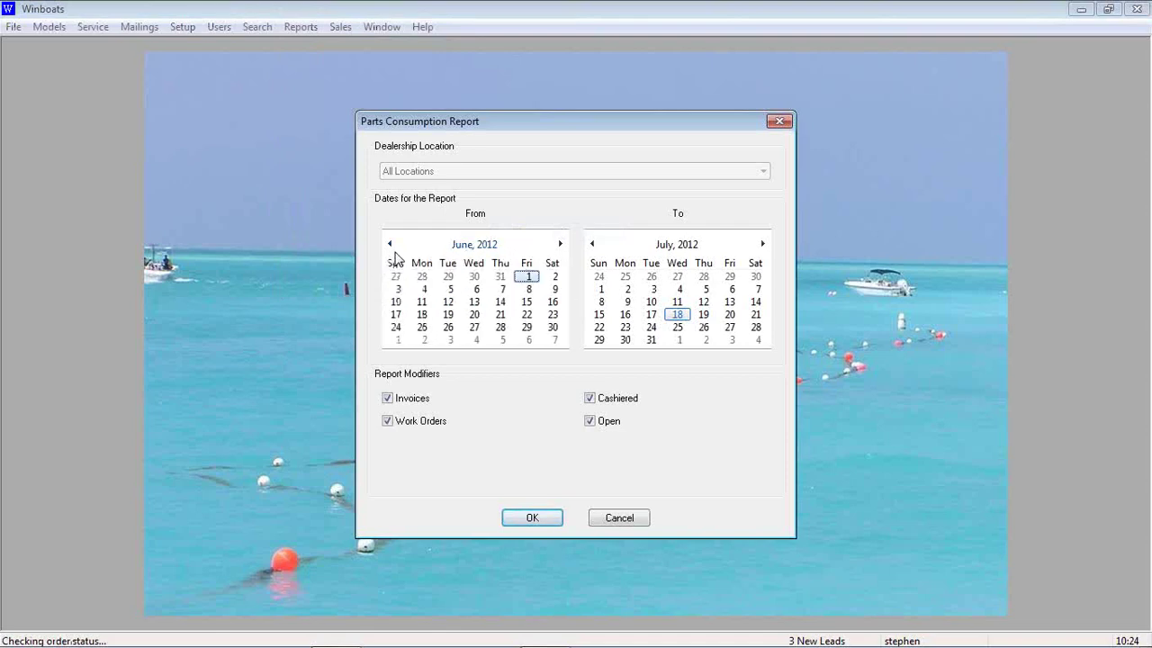
click(533, 518)
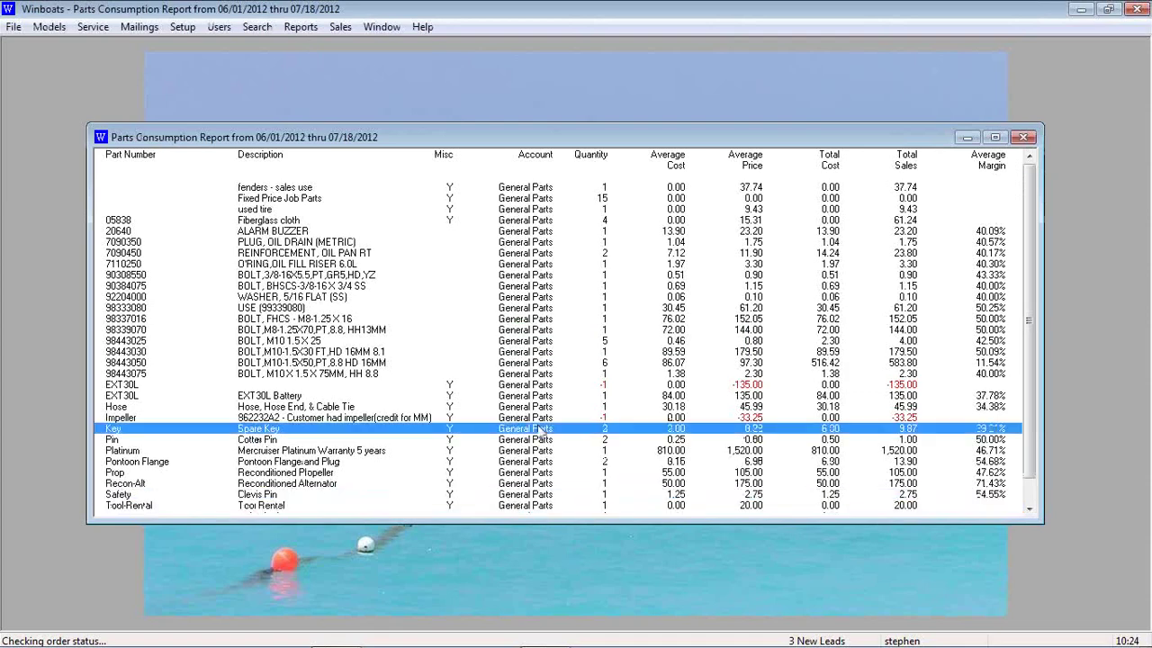
Enlarge the Parts Consumption report to review all its lines, including the miscellaneous parts, and close it.
drag(500, 123, 500, 57)
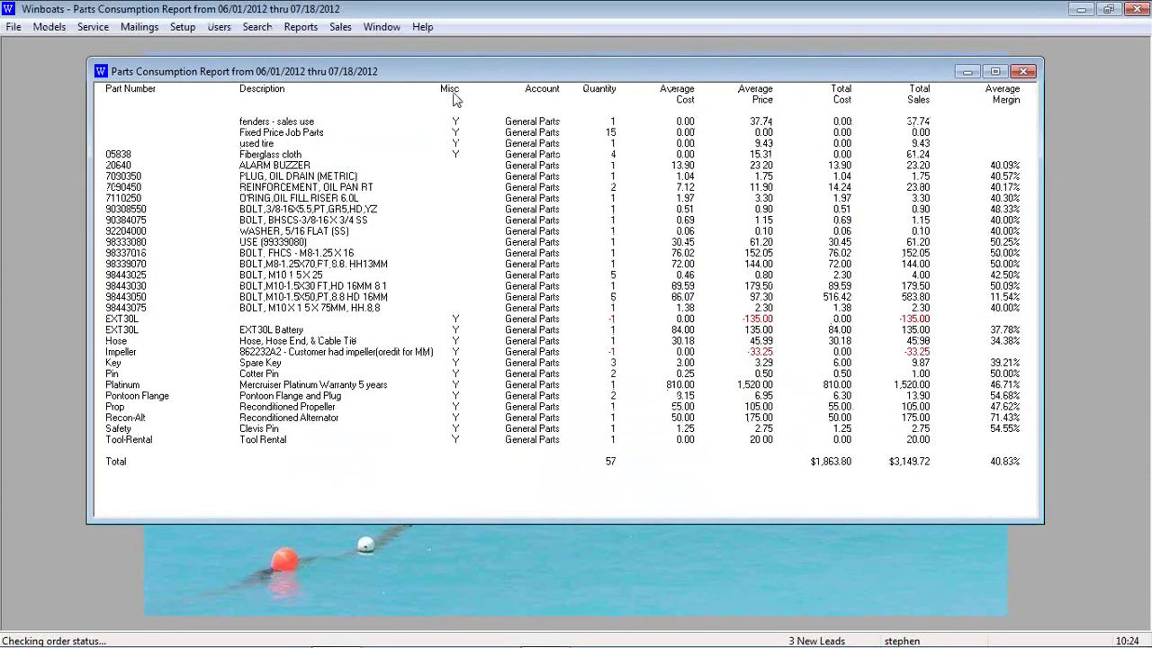
scroll(454, 96, up, 2)
scroll(455, 101, down, 2)
click(463, 121)
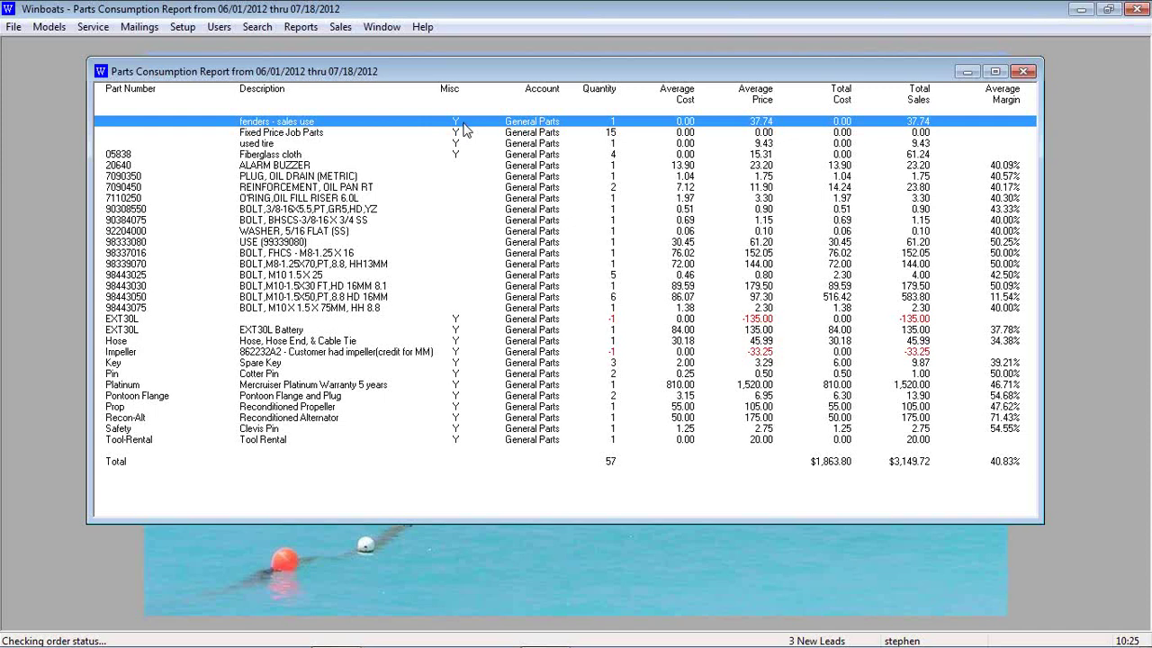
click(1023, 71)
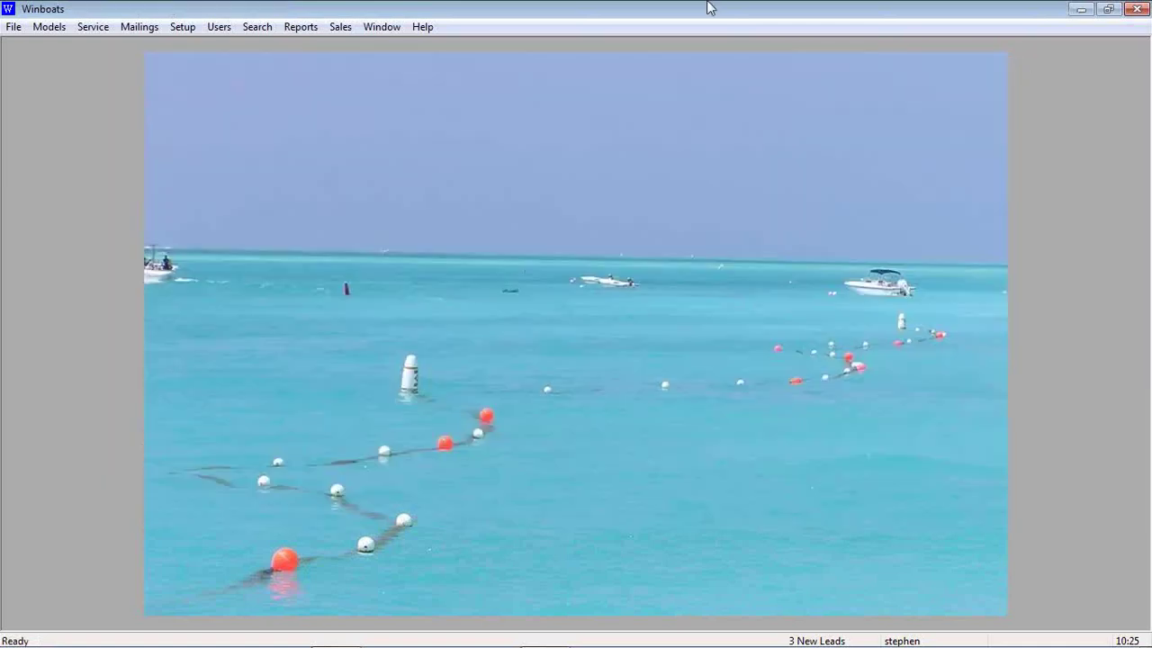
Create a new blank invoice without a customer and close its window.
click(90, 31)
mouse_move(102, 70)
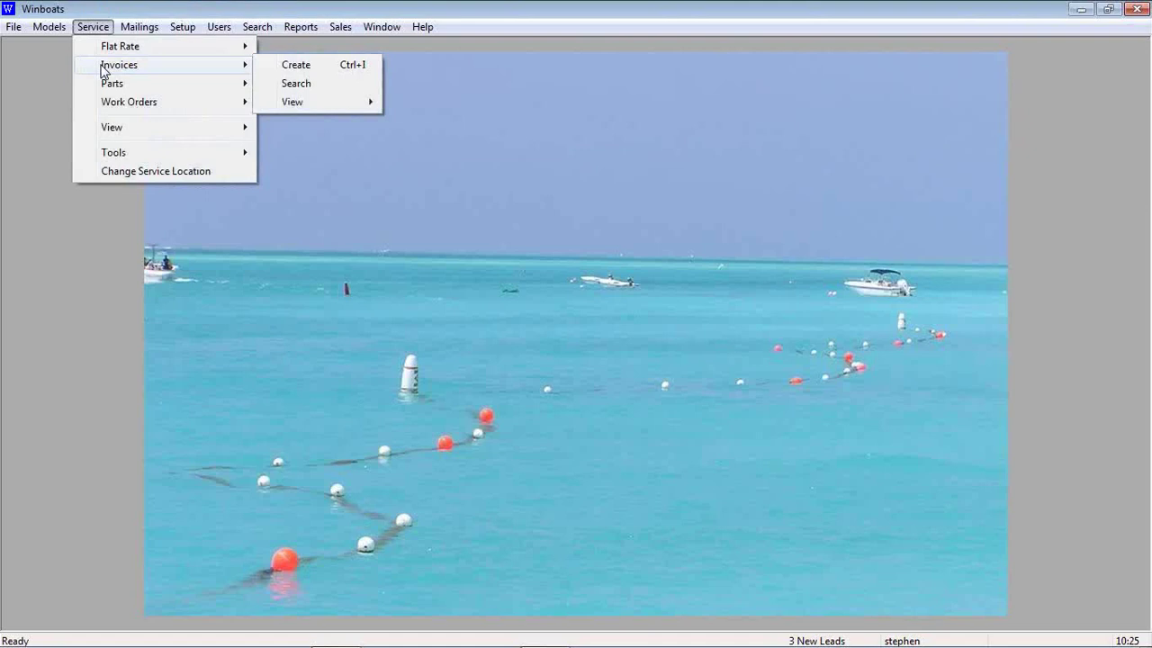
mouse_move(105, 106)
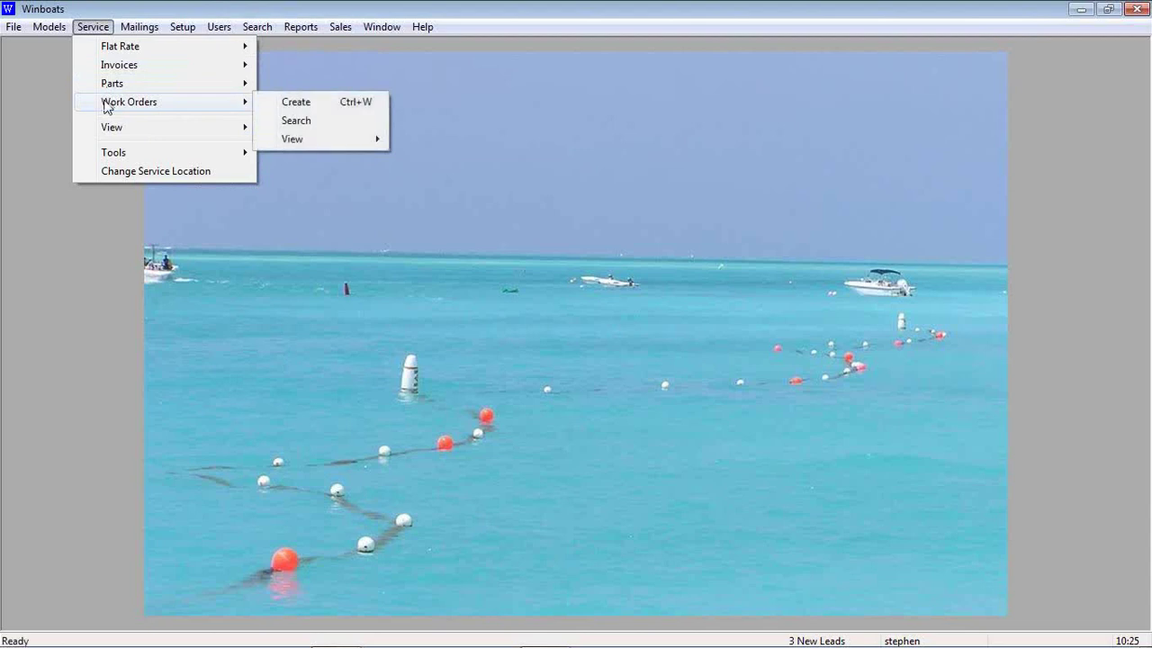
click(623, 328)
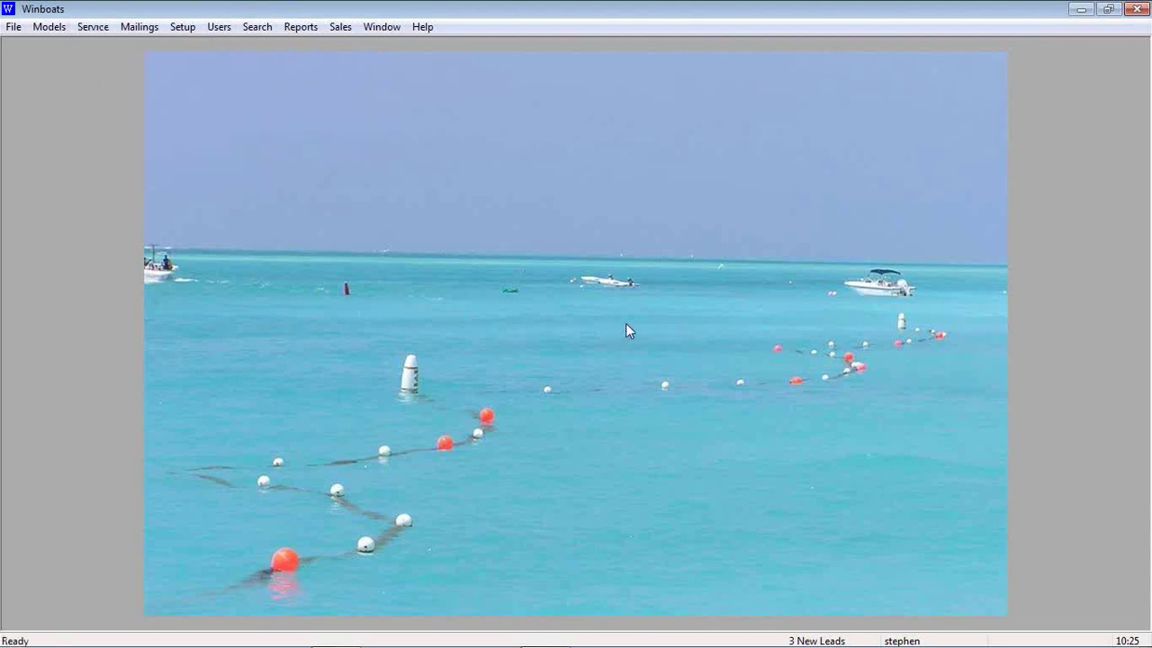
key(ctrl+w)
key(Escape)
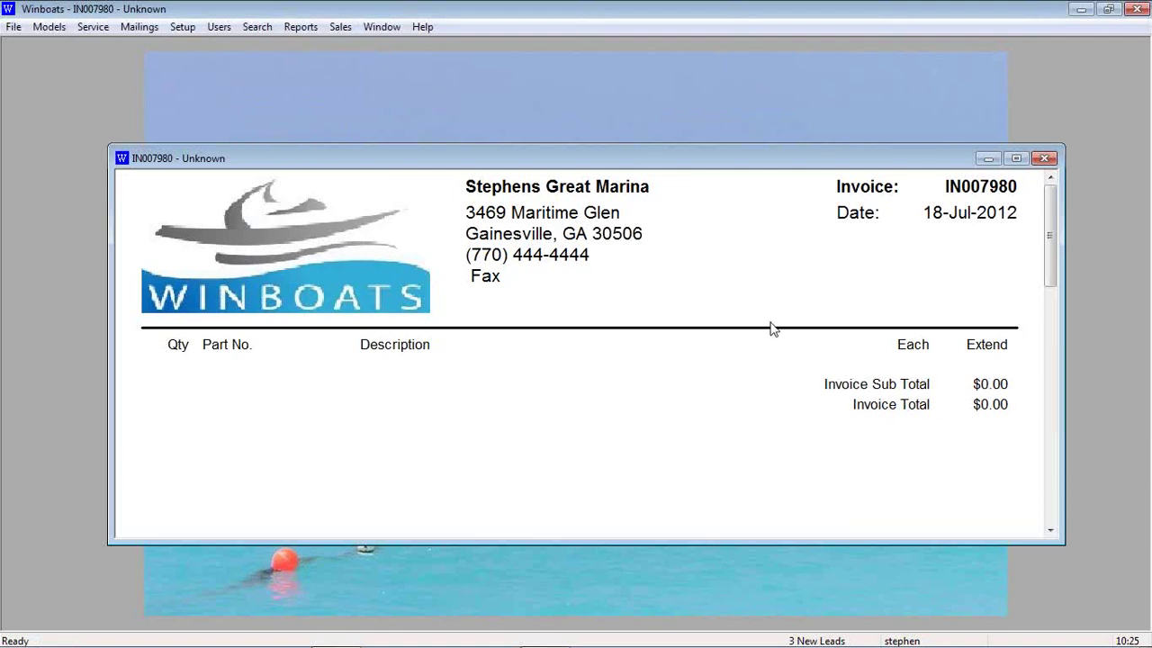
click(1044, 158)
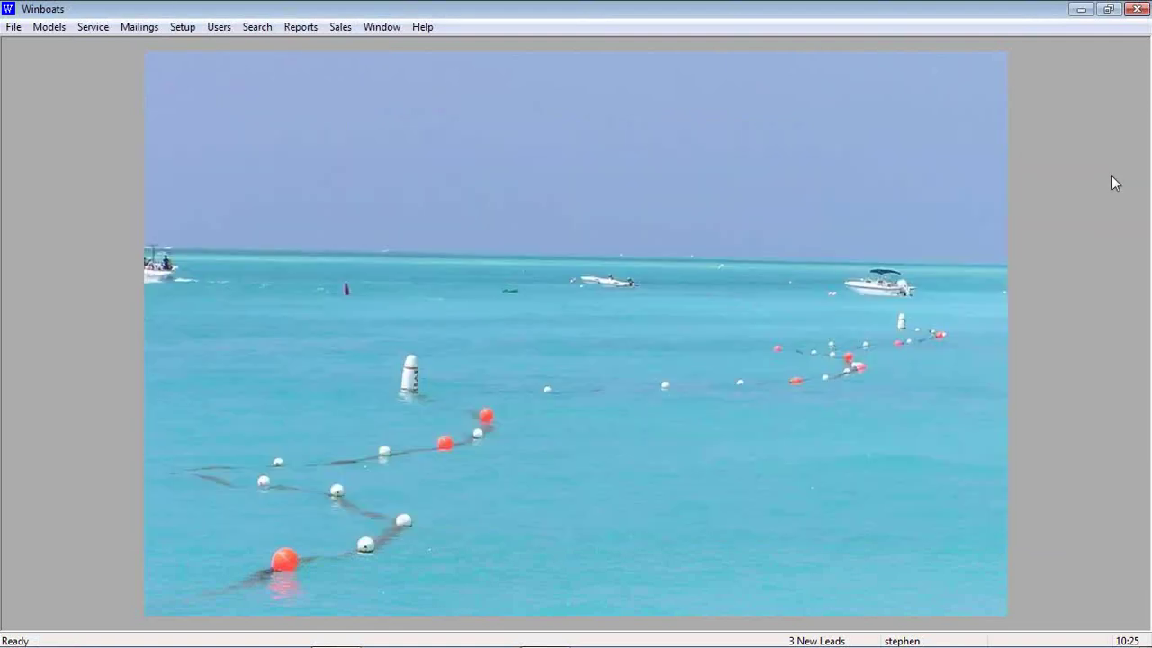
Open the form for a new work order and cancel it without creating one.
key(ctrl+w)
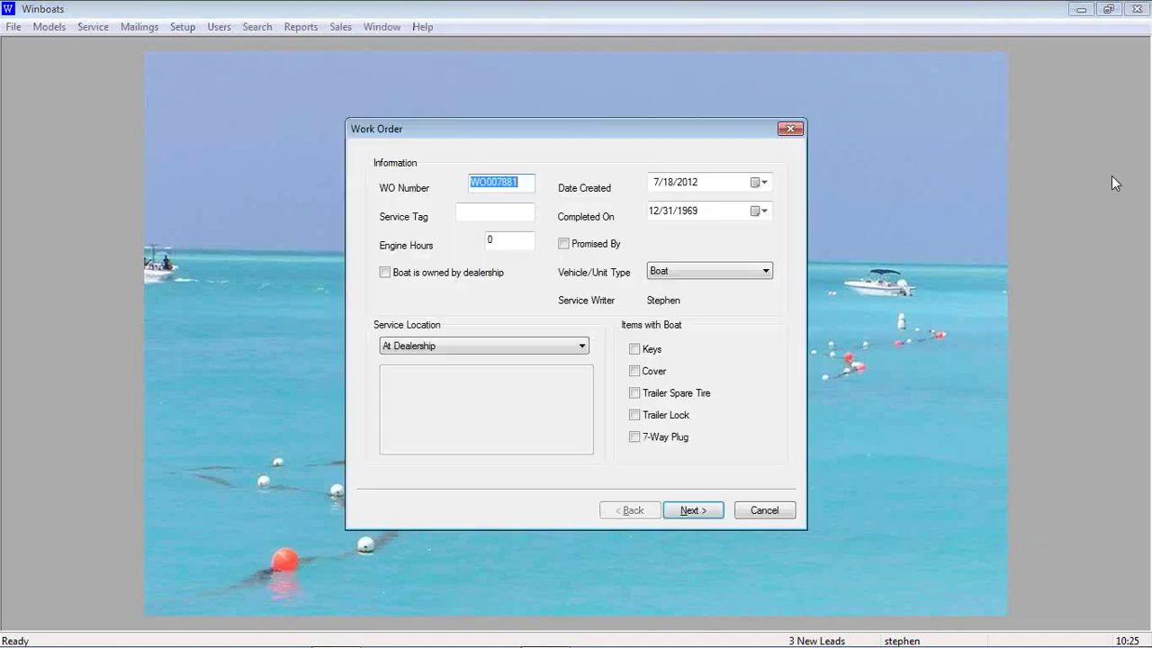
click(795, 133)
click(93, 26)
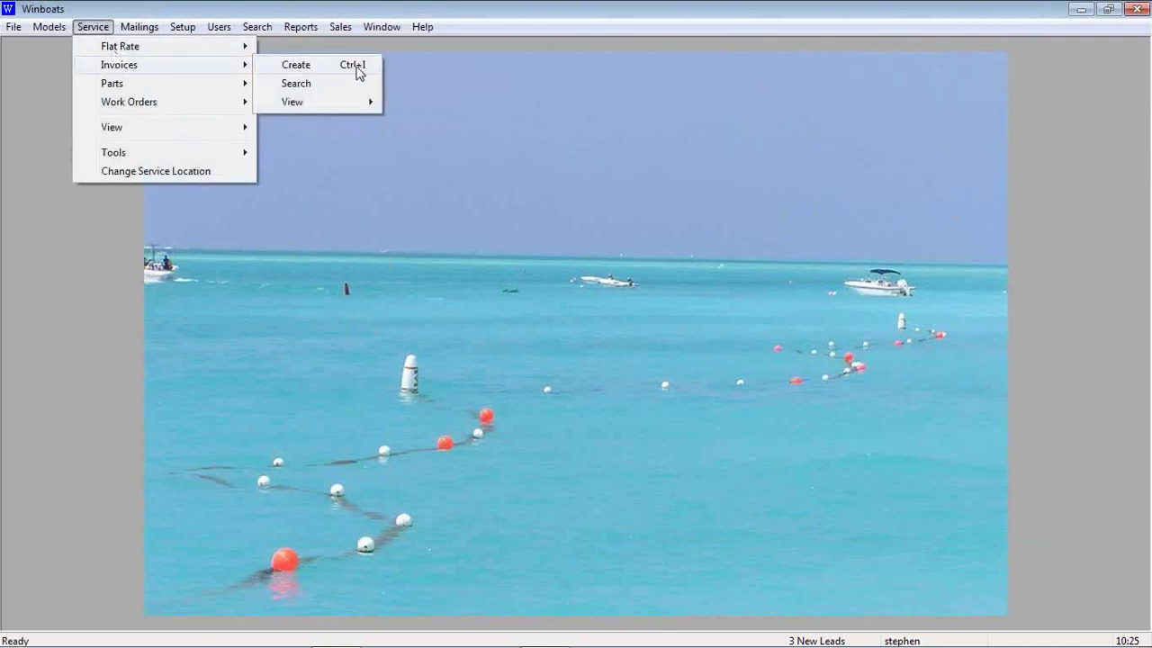
click(484, 234)
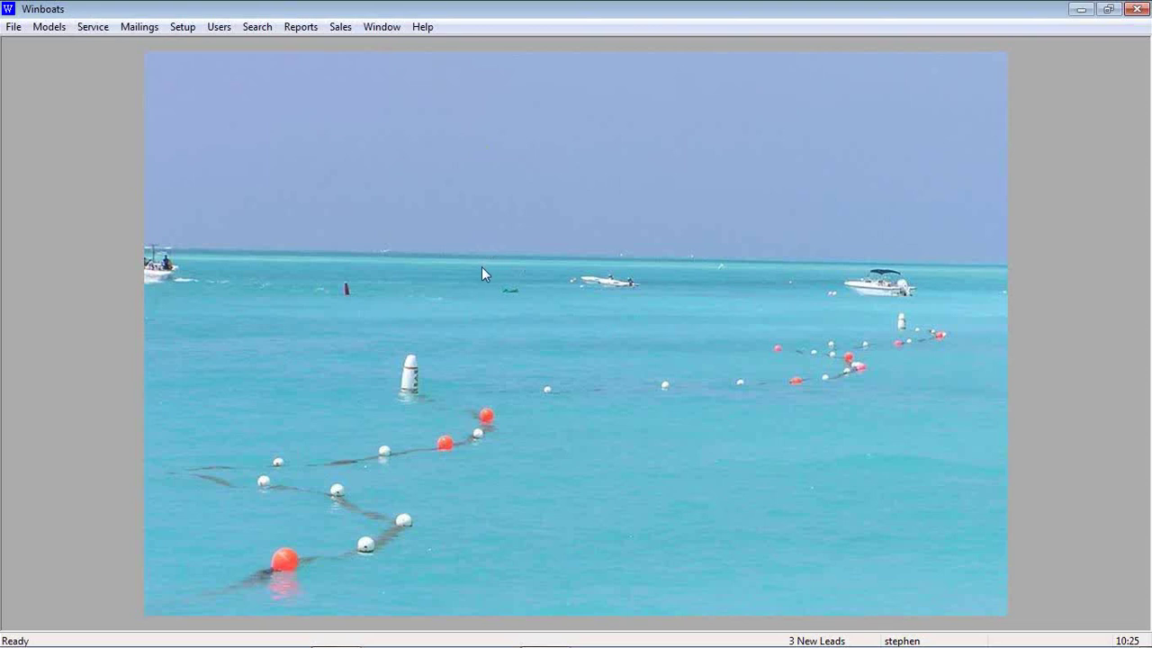
Search part prices for "se" at the Retail price level, check the cost details of the sending units, and close the search.
key(F2)
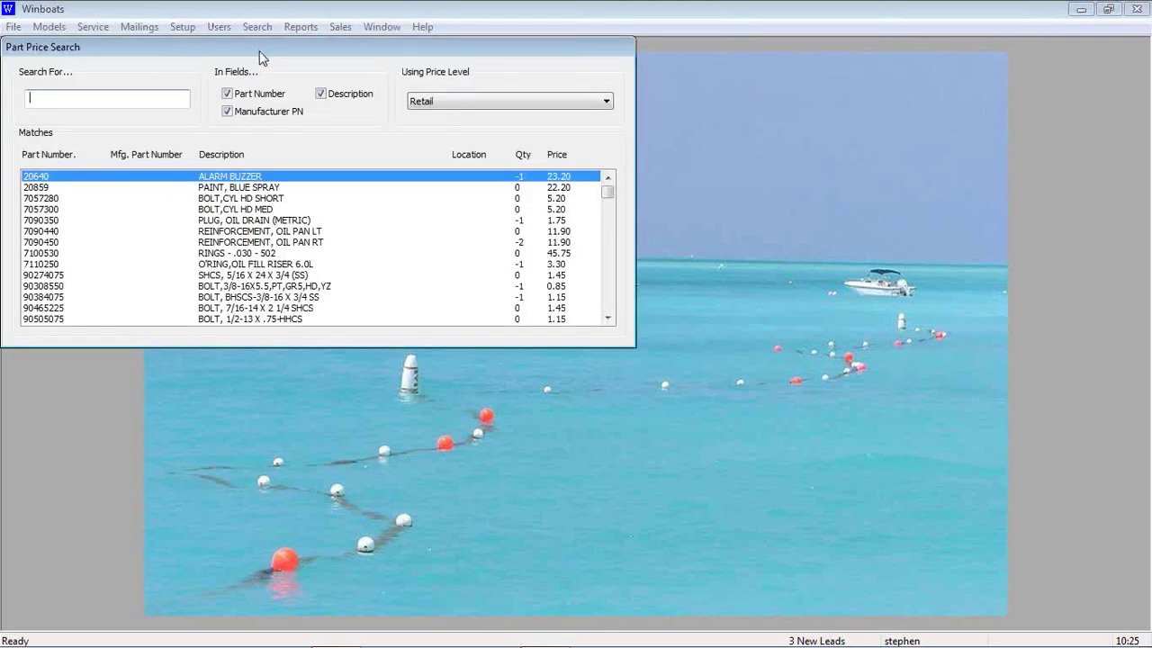
drag(259, 52, 286, 70)
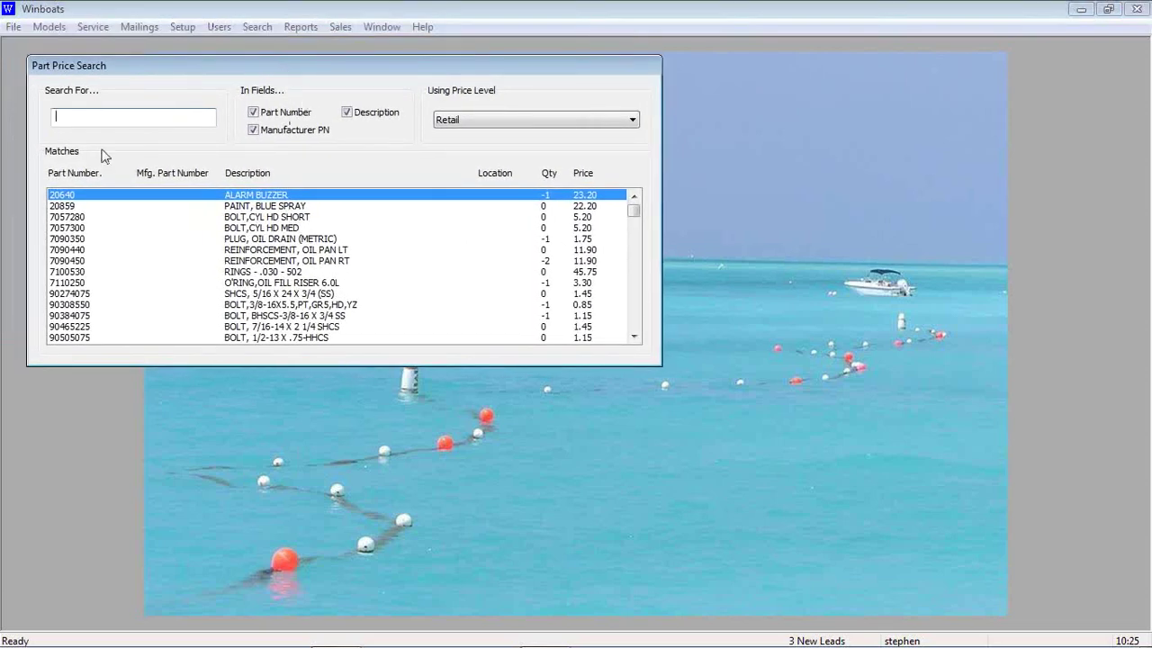
text(ses)
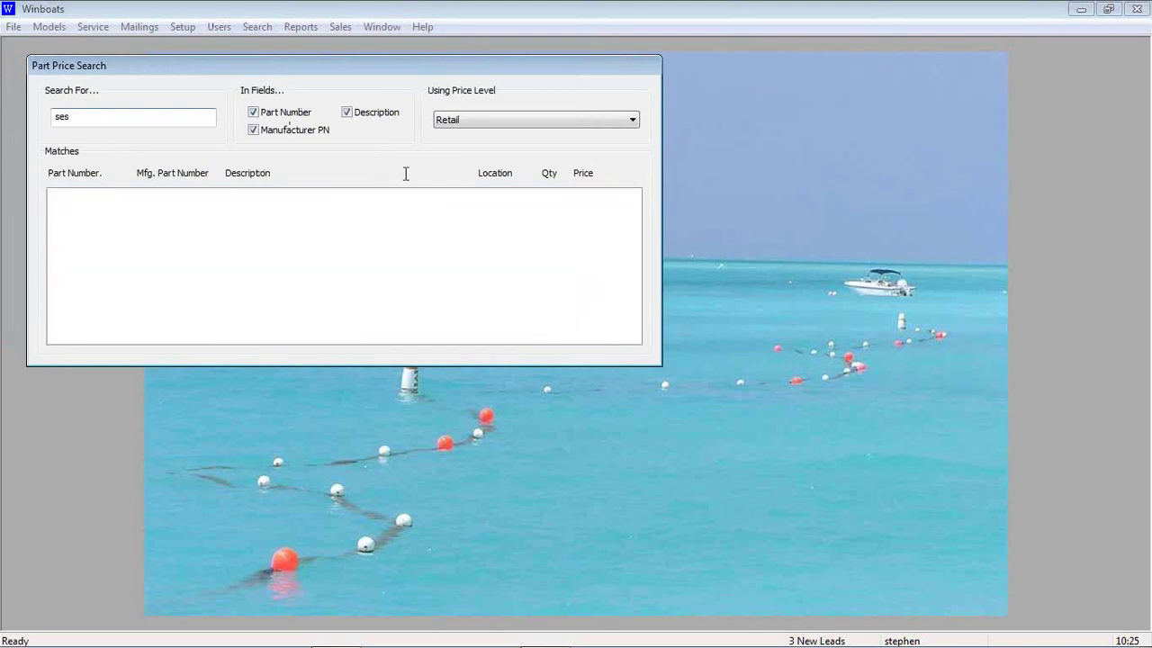
key(BackSpace)
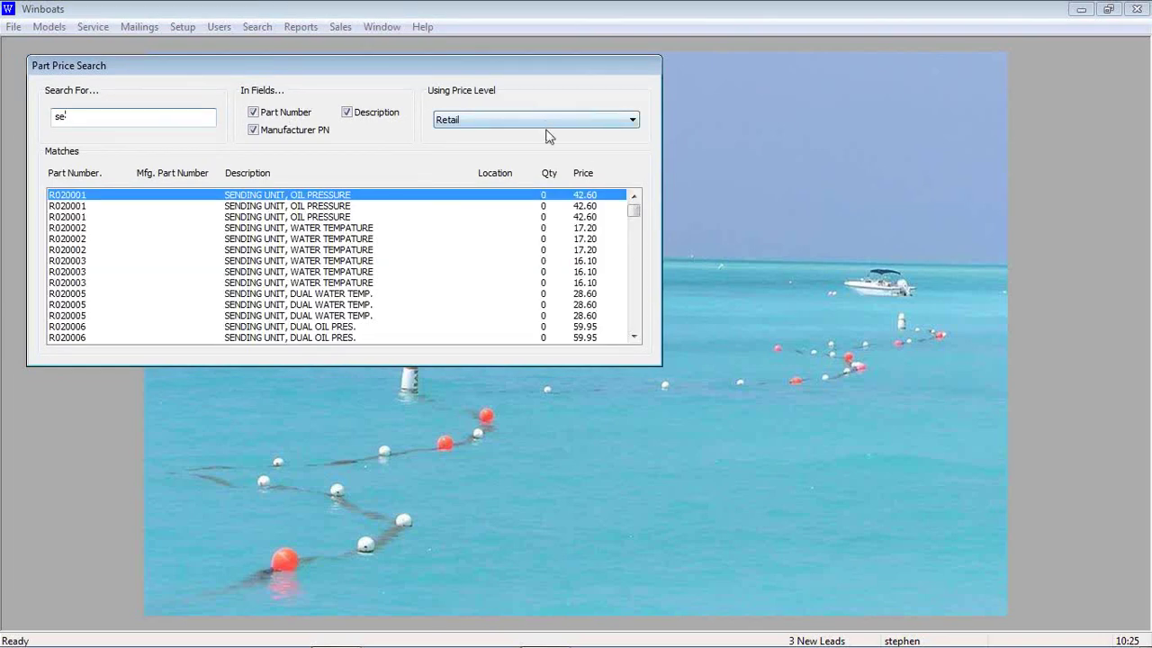
mouse_move(583, 247)
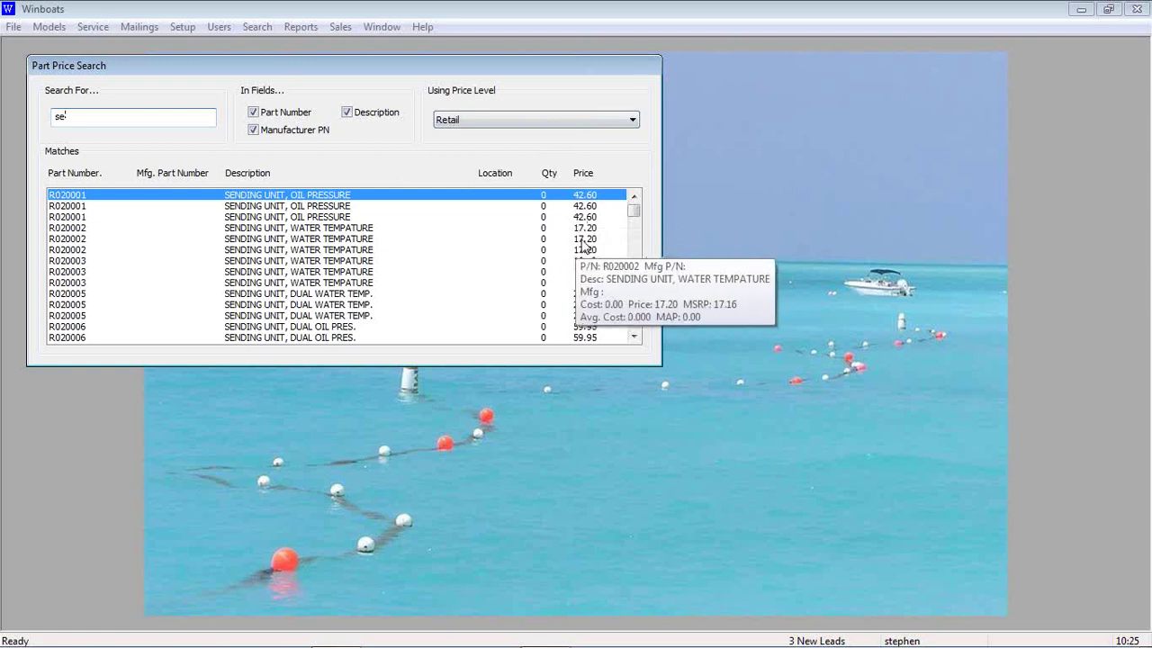
mouse_move(592, 266)
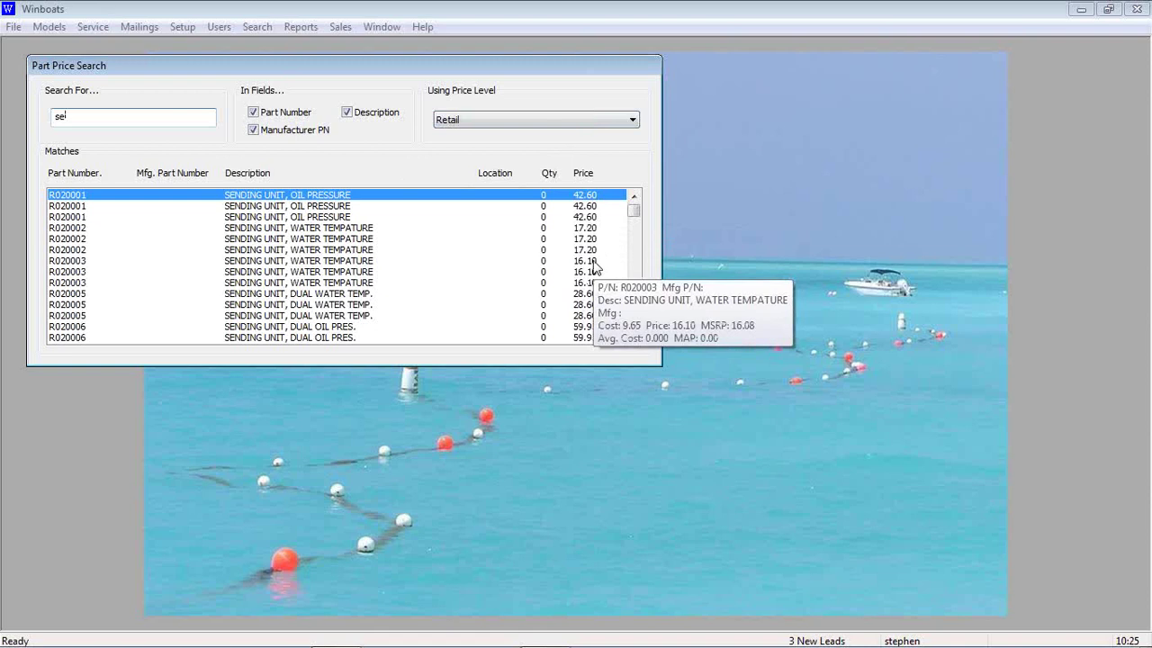
key(Escape)
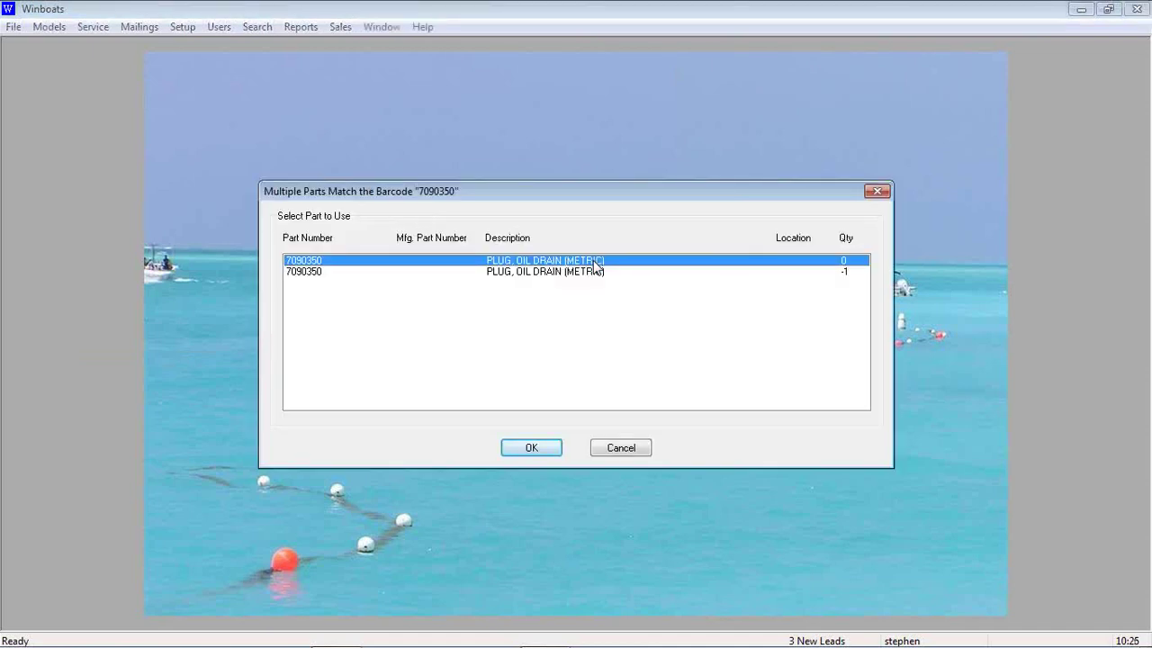
Choose the second oil drain plug matching barcode 7090350, check its price at the PCM Warranty level, and close the price check.
click(563, 273)
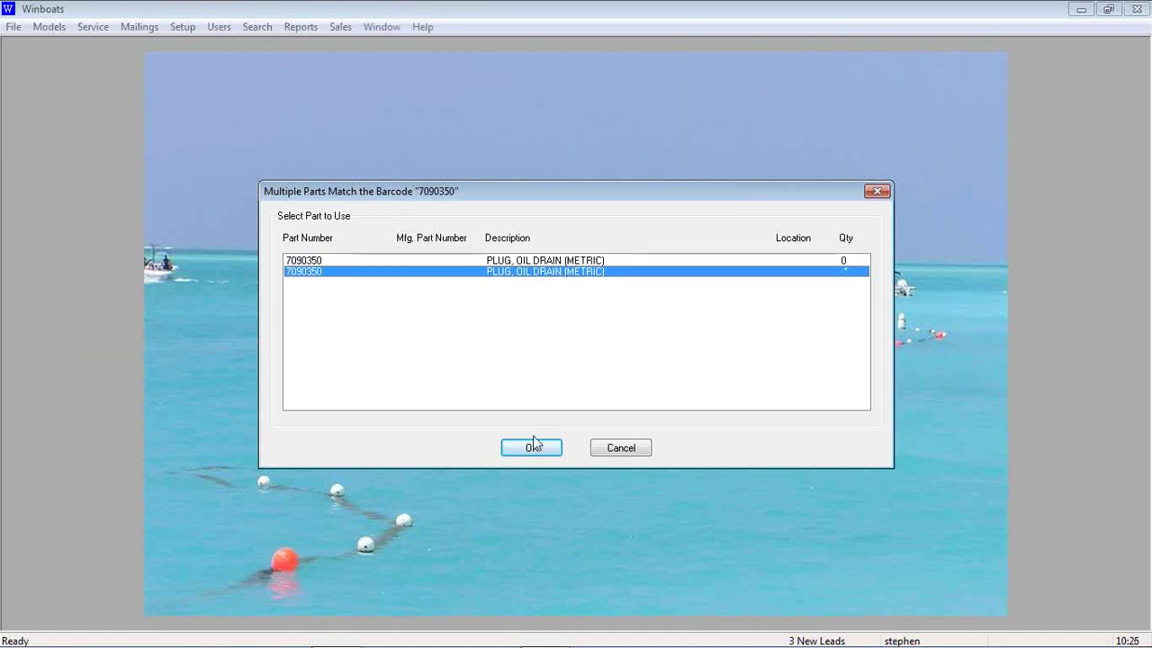
click(532, 445)
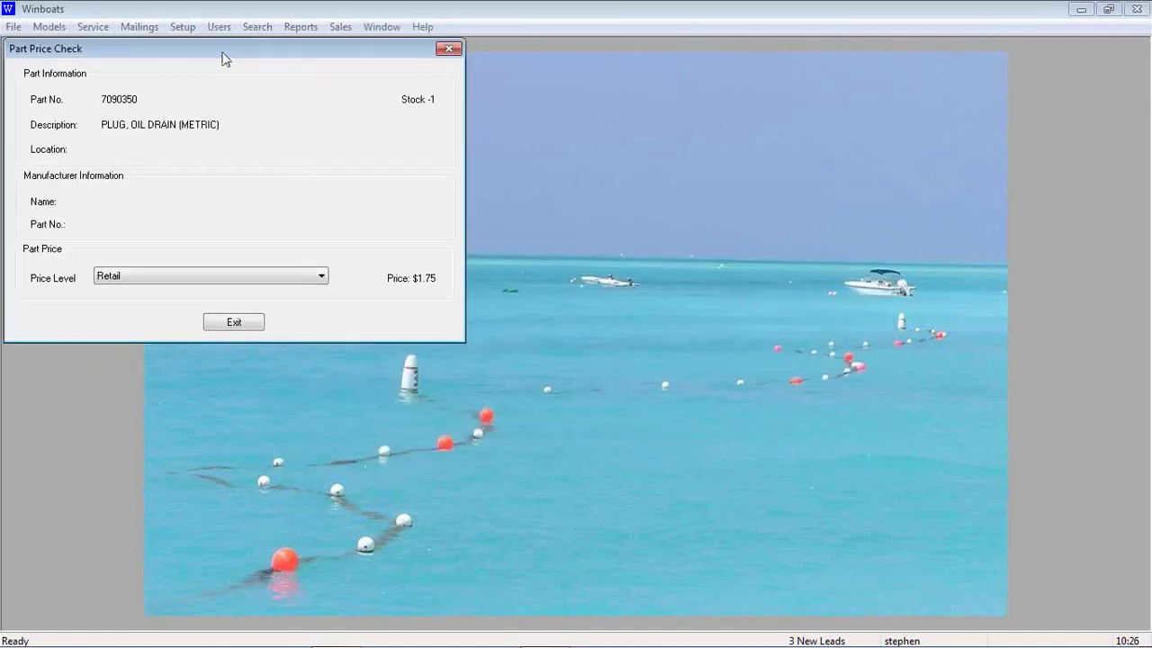
drag(224, 59, 521, 163)
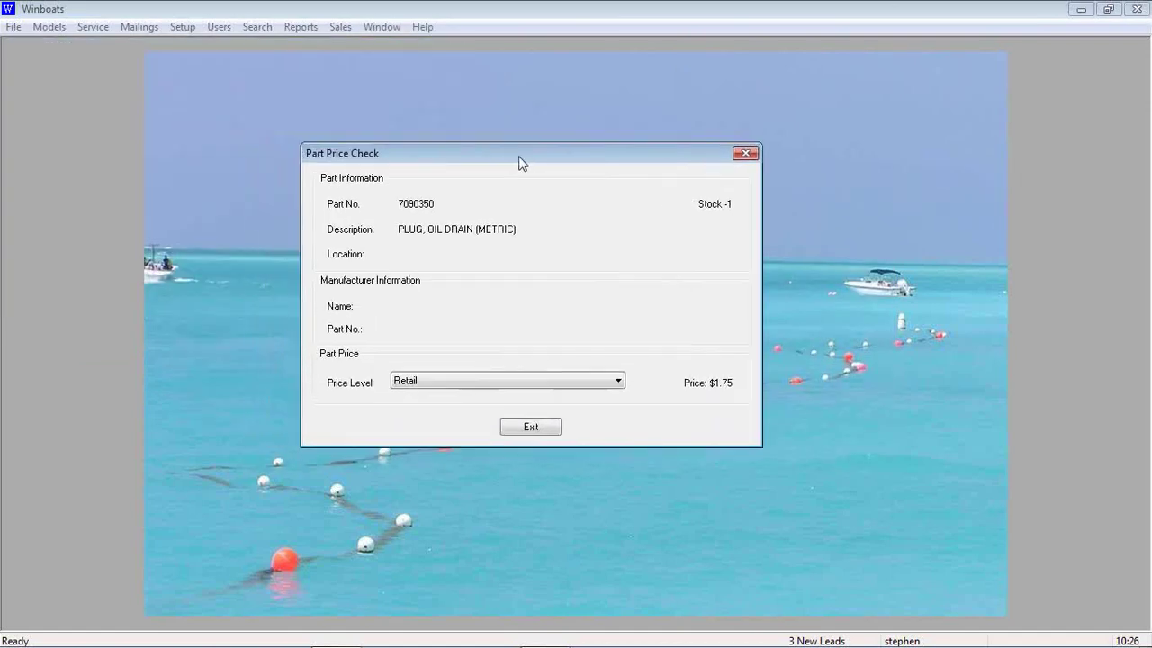
click(617, 380)
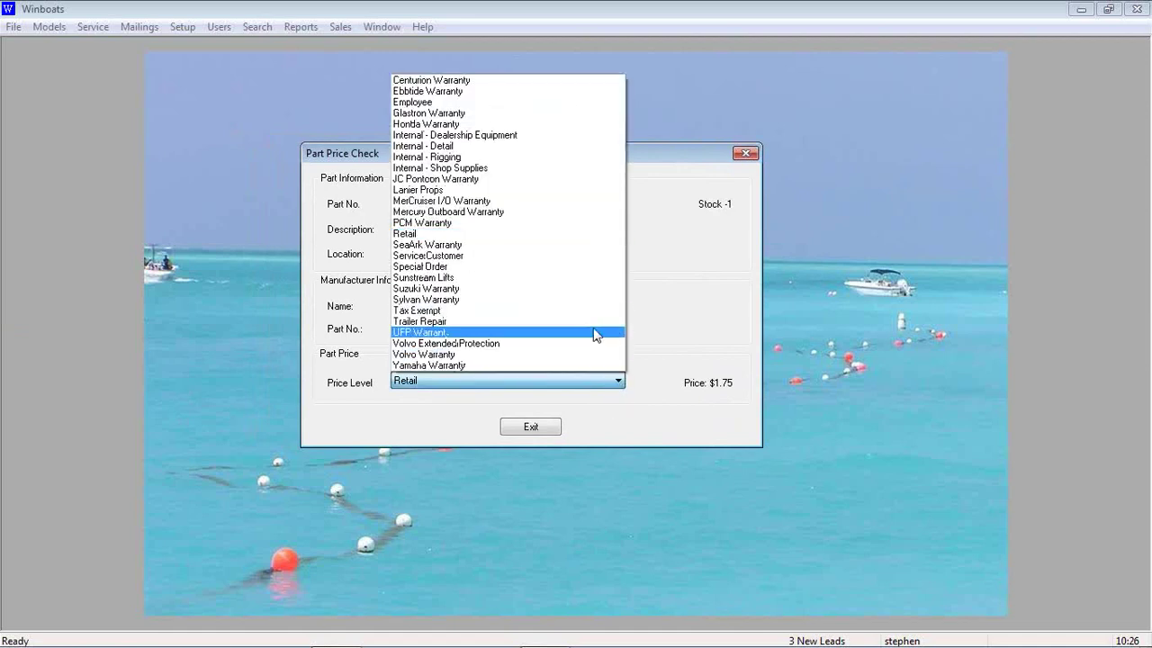
click(562, 223)
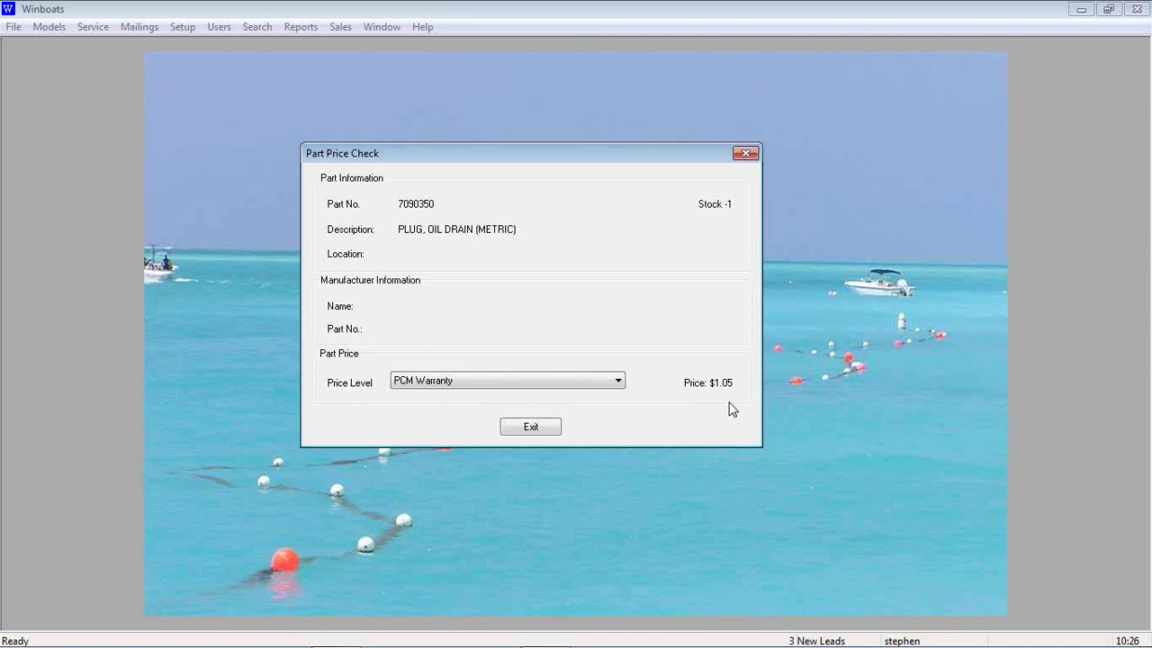
click(747, 154)
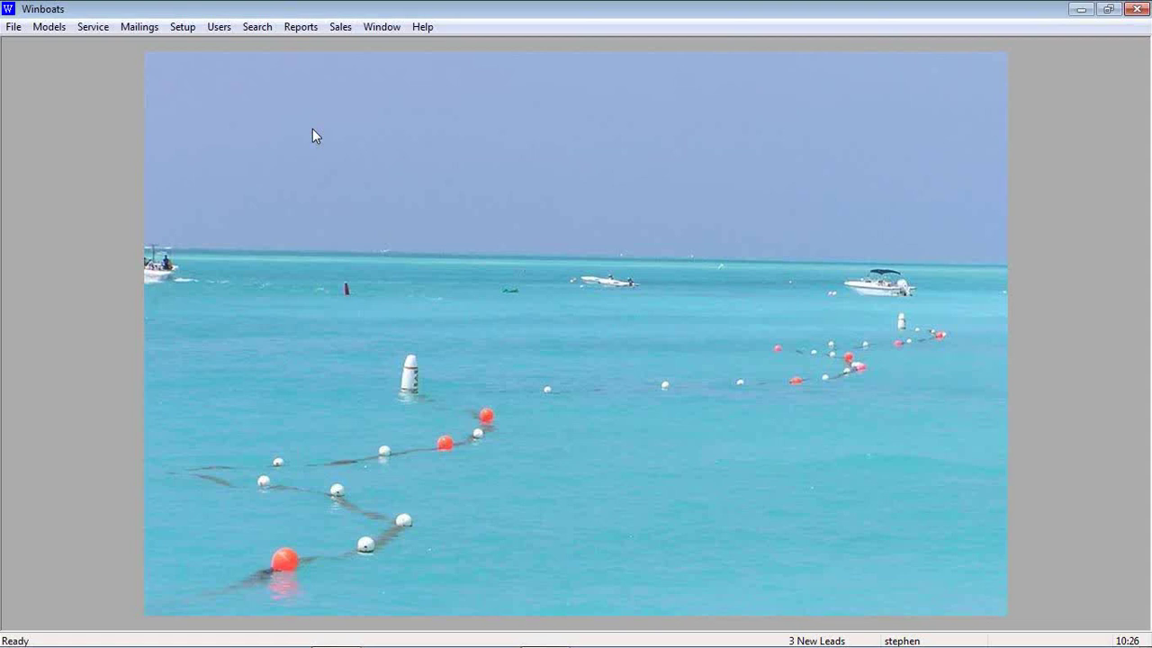
Open the pending Pleasurecraft Marine purchase order from the list of open orders and view its parts.
click(103, 28)
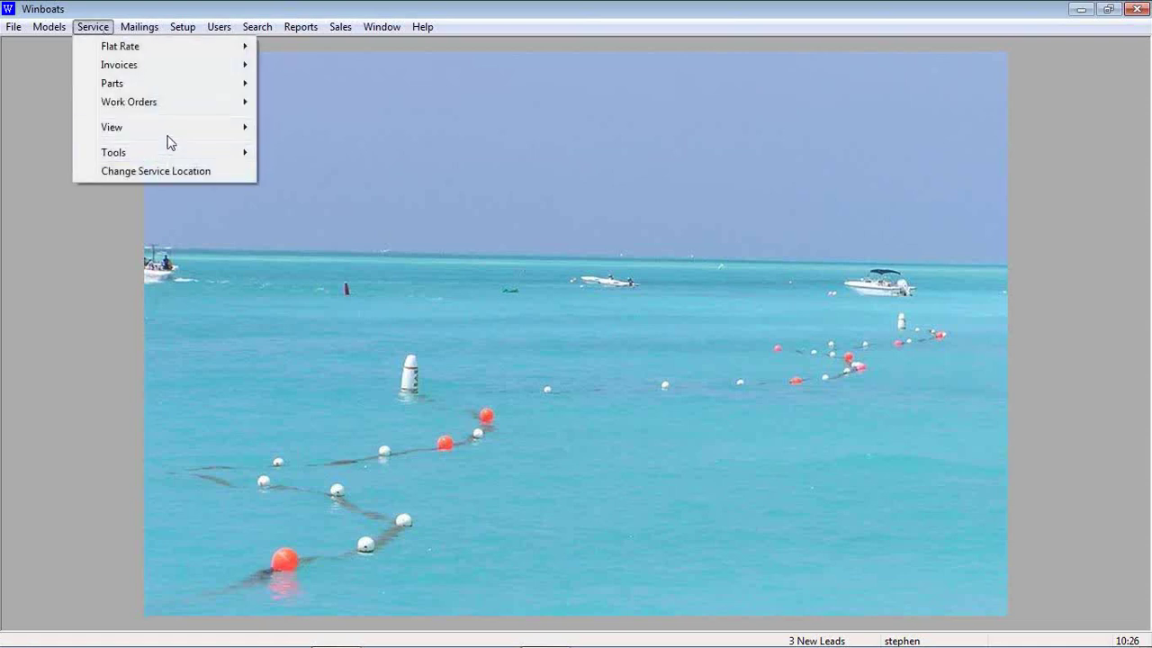
mouse_move(173, 138)
mouse_move(352, 183)
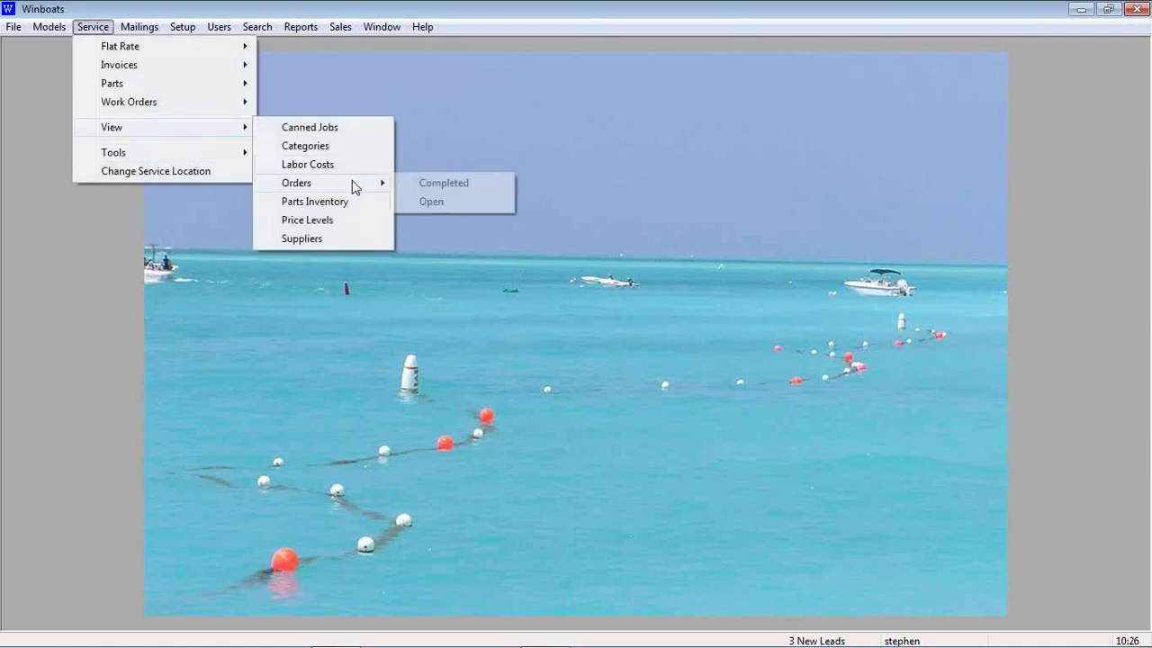
click(408, 205)
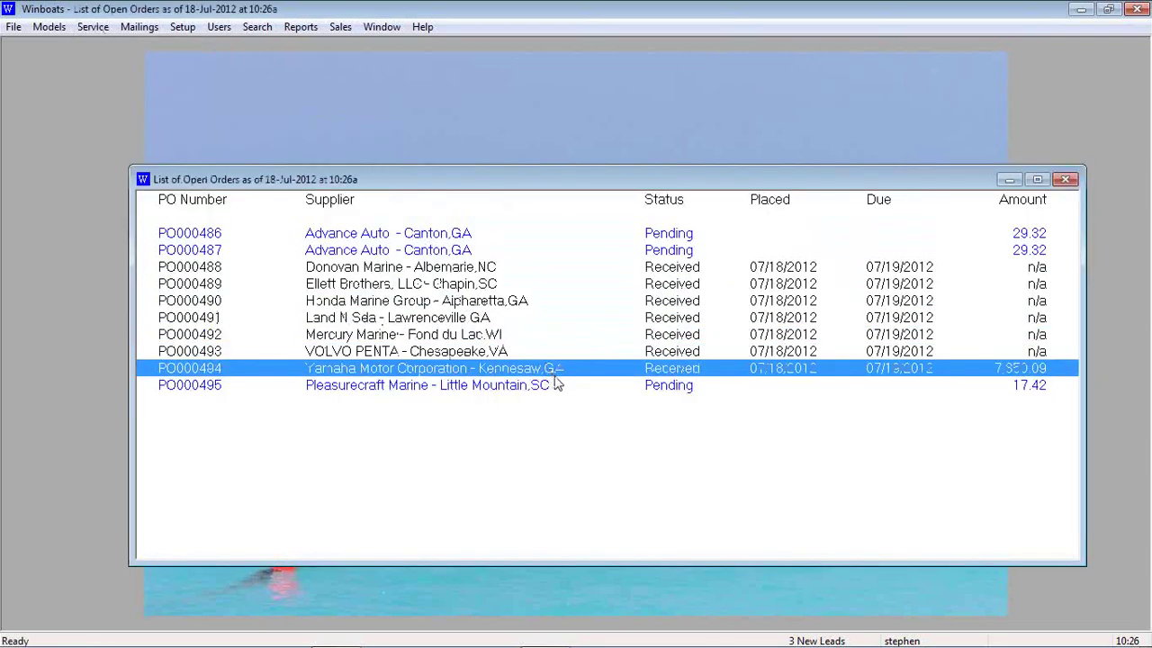
right_click(552, 386)
click(589, 410)
scroll(580, 380, down, 2)
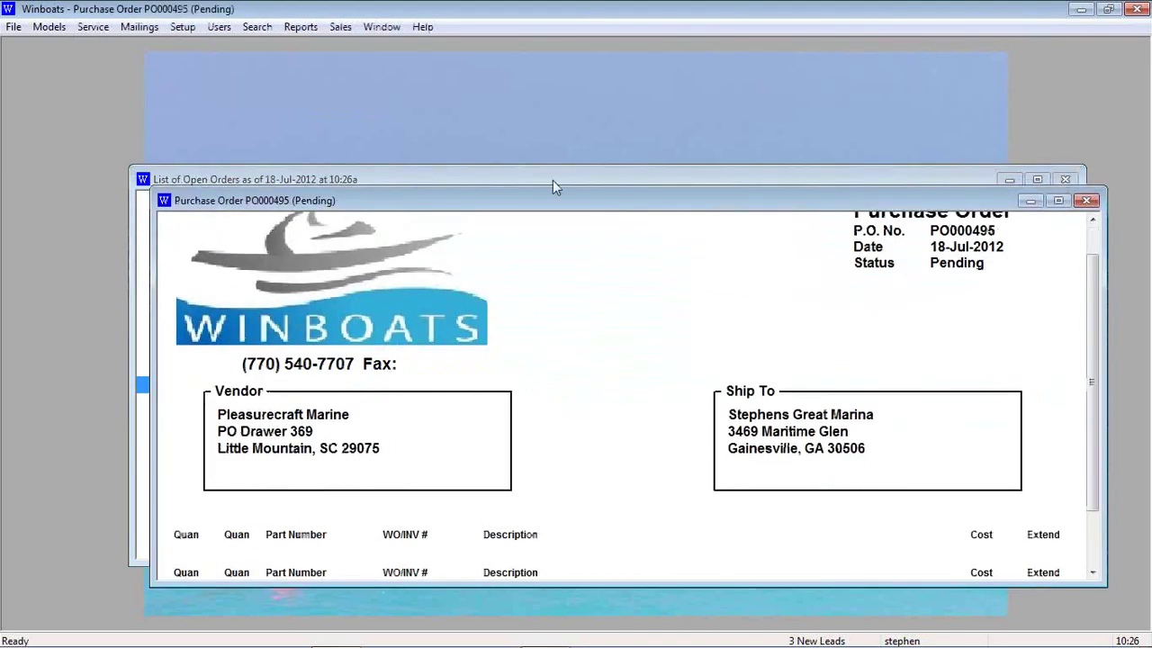
Place the Pleasurecraft Marine purchase order with due date 7/19/2012, transmitted via Email, and receive it.
right_click(581, 380)
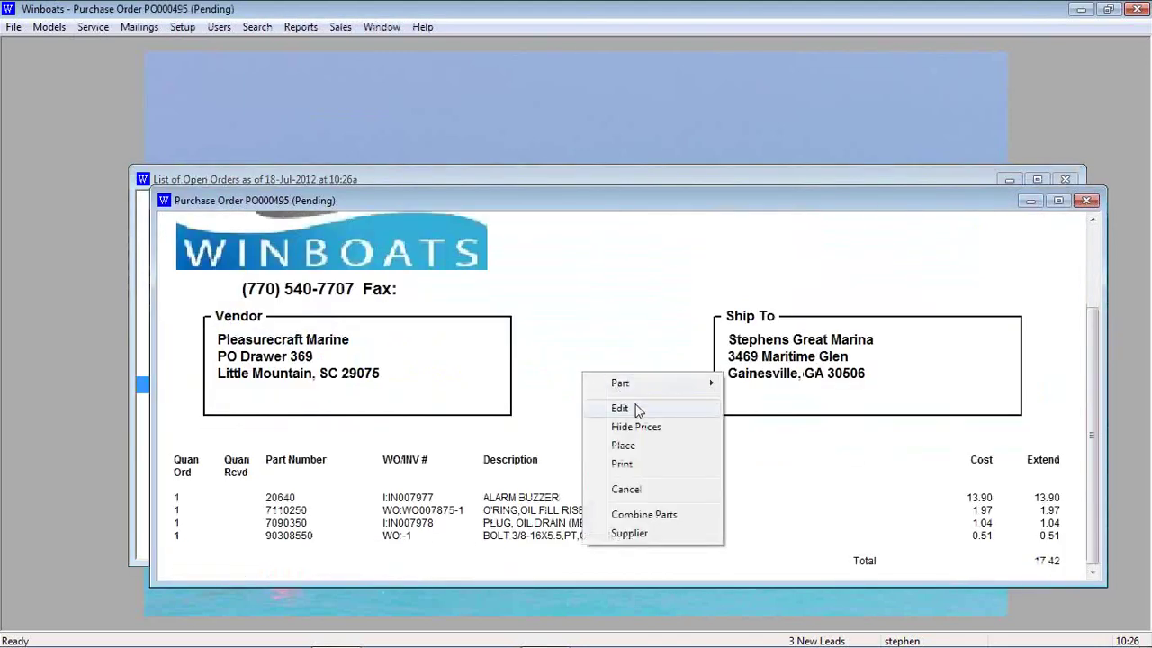
click(645, 445)
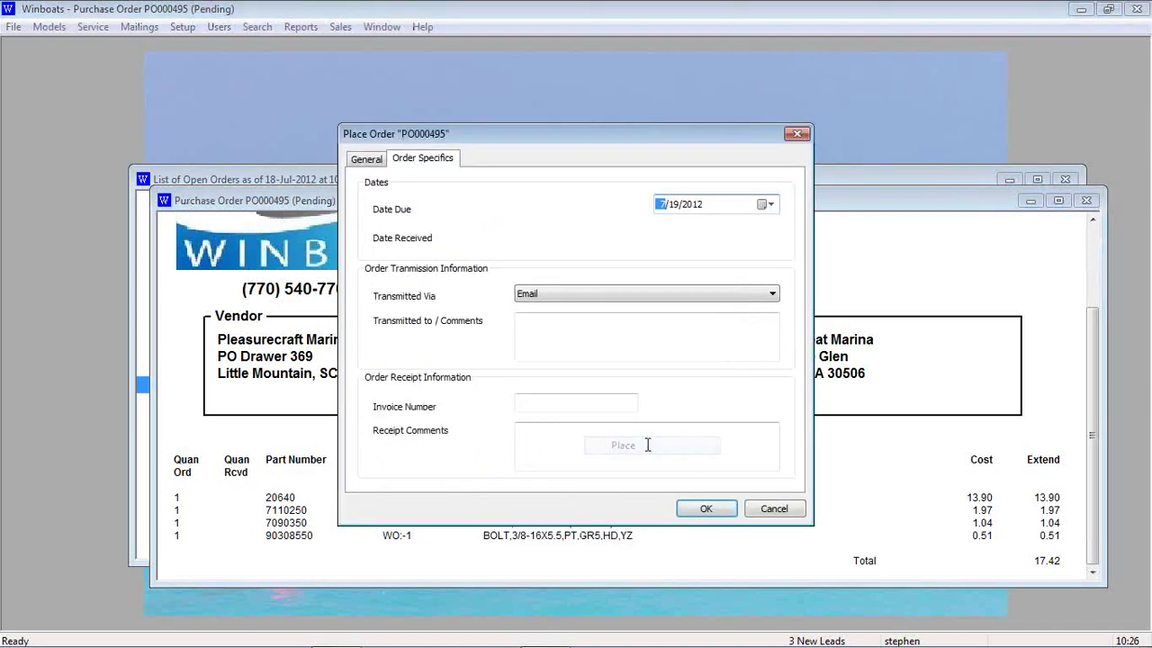
click(707, 510)
right_click(633, 405)
click(670, 471)
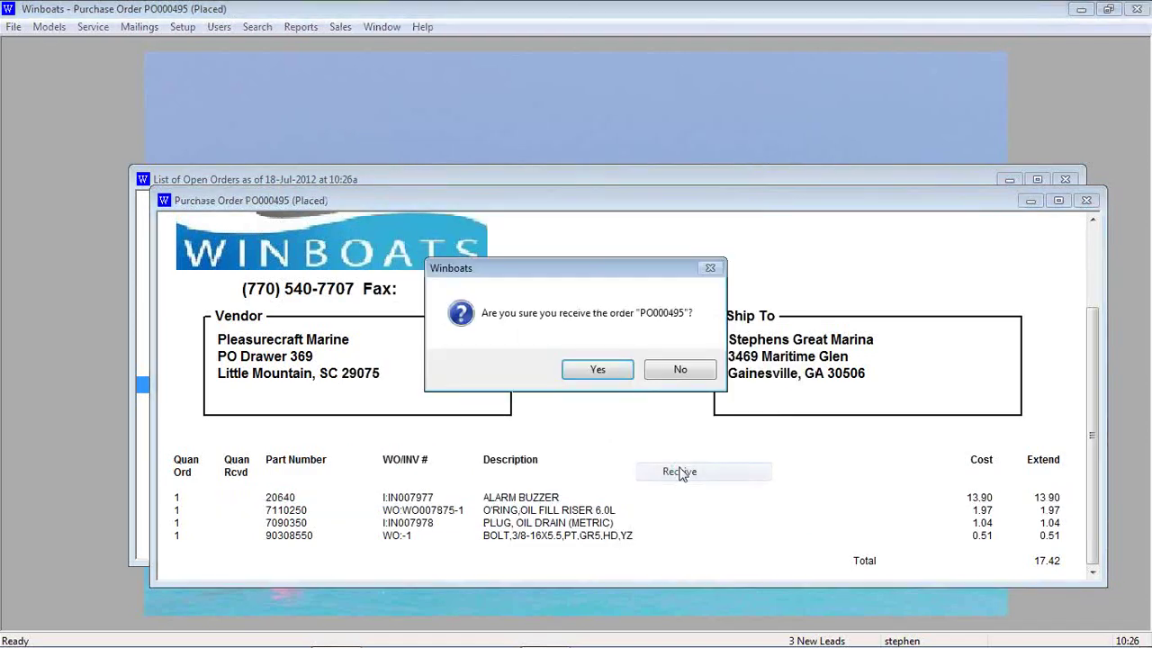
click(607, 372)
Set up Avery 5260 part labels with Retail prices and locations for the received order, then cancel printing and close the order windows.
right_click(612, 384)
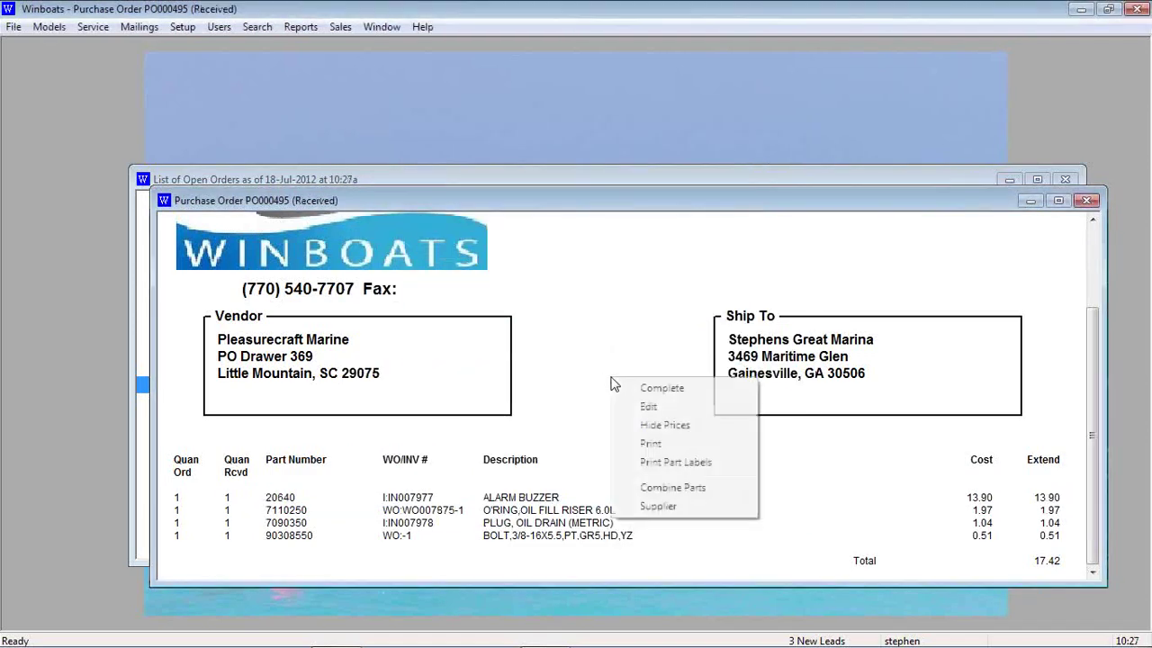
click(662, 463)
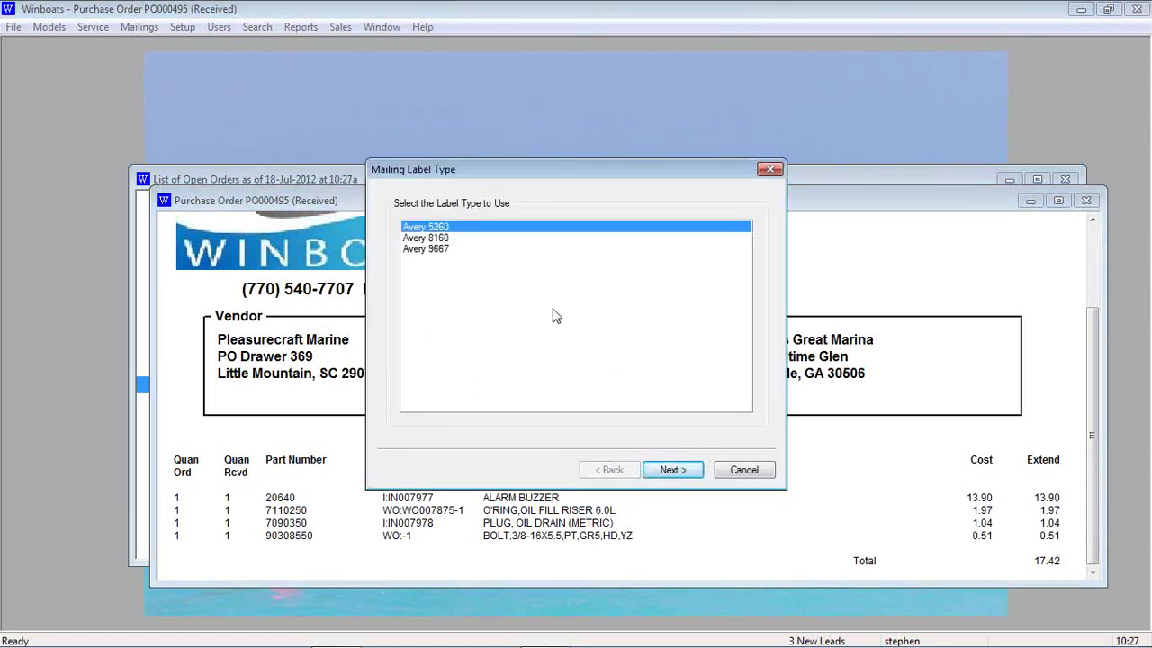
click(682, 474)
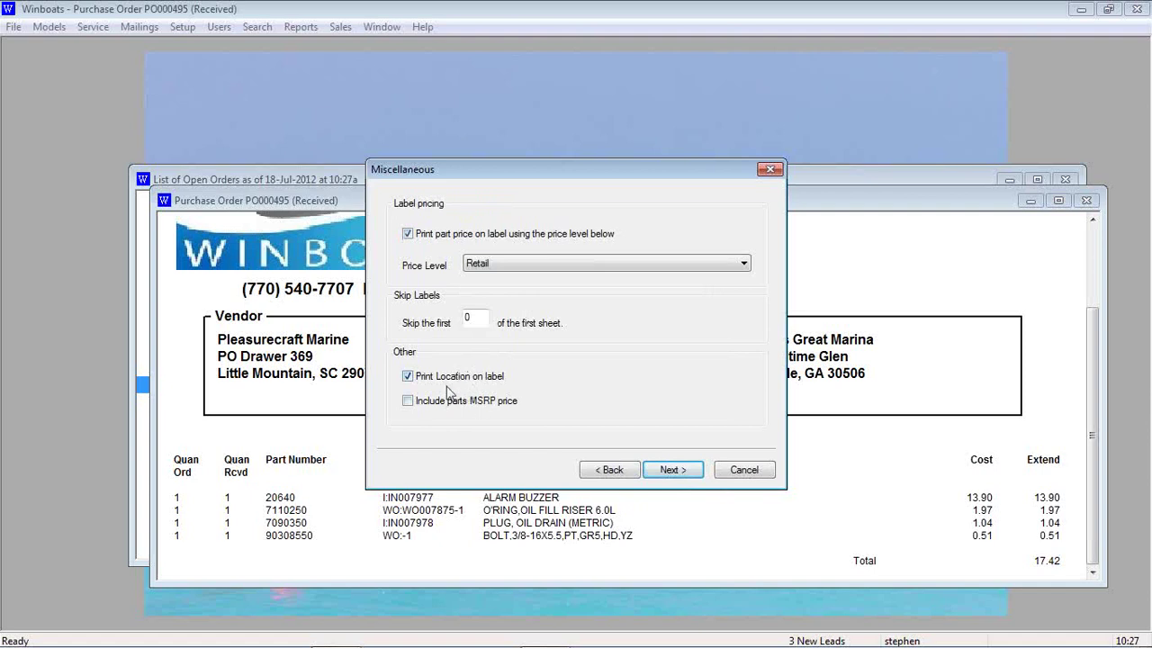
click(672, 470)
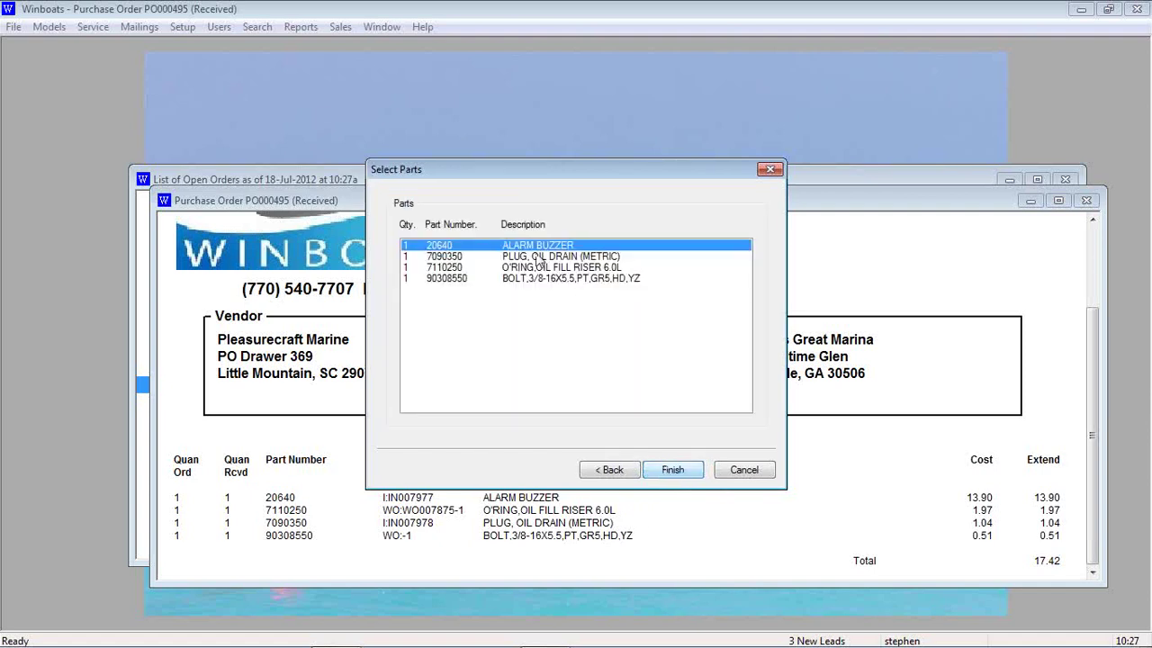
click(701, 471)
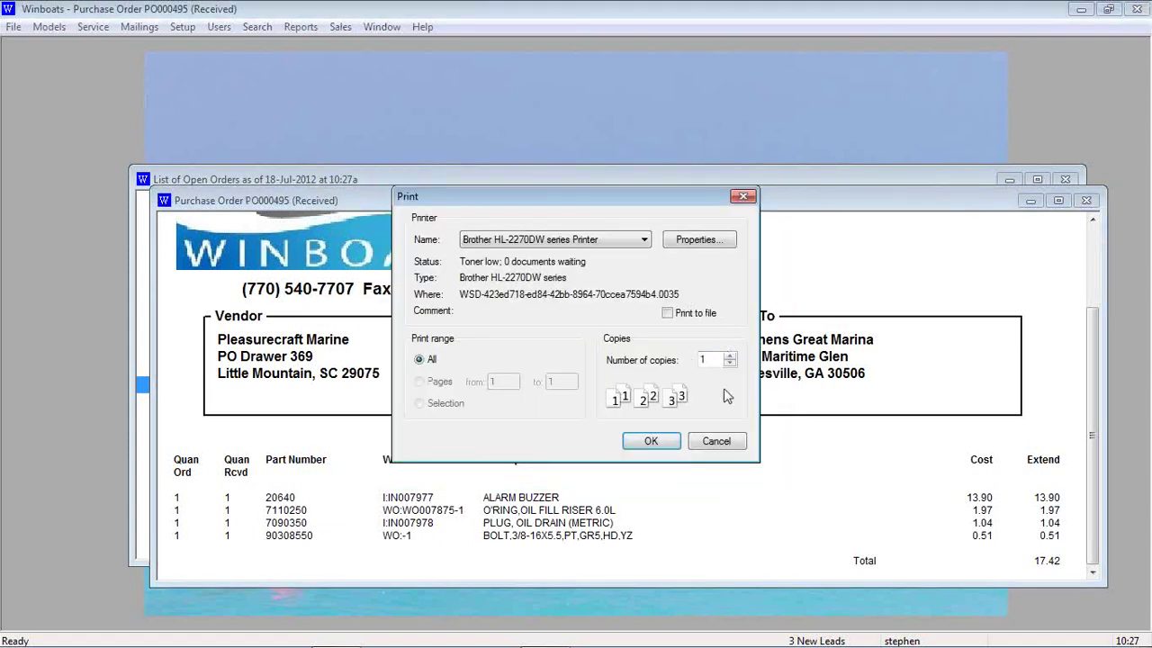
click(717, 442)
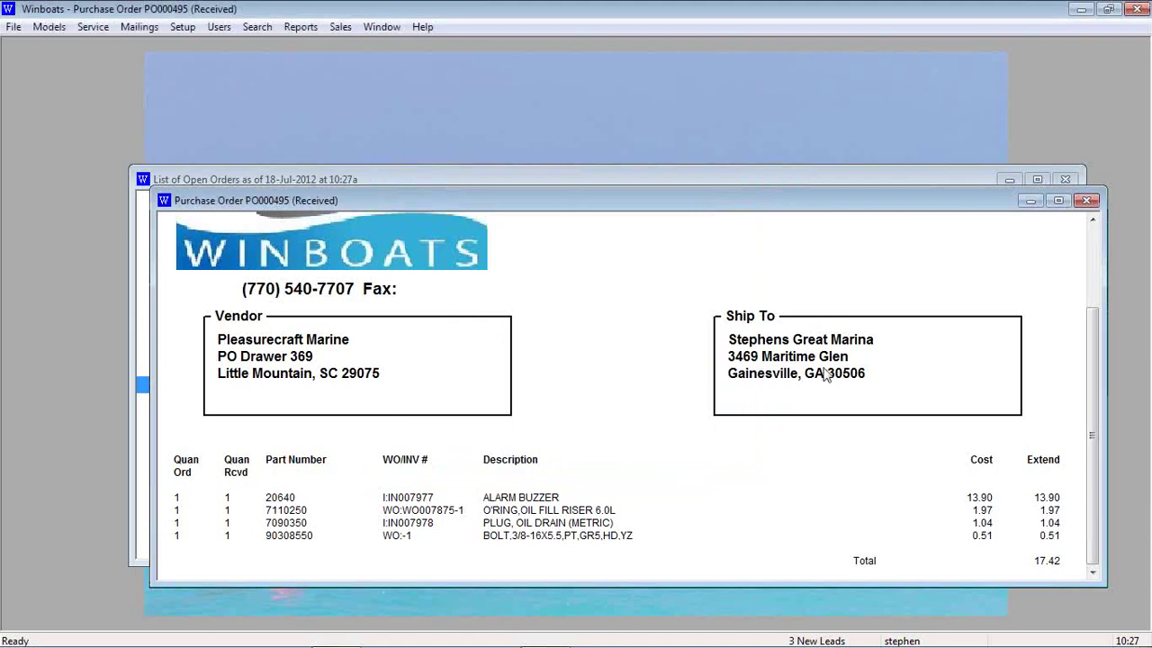
click(1089, 201)
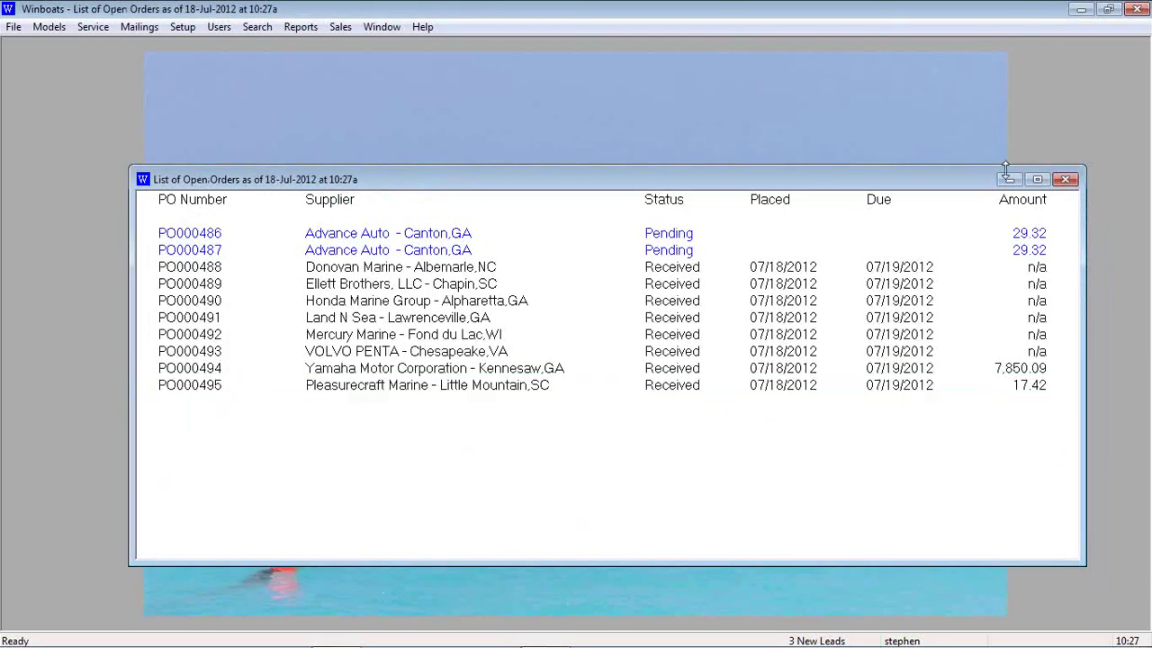
click(1065, 180)
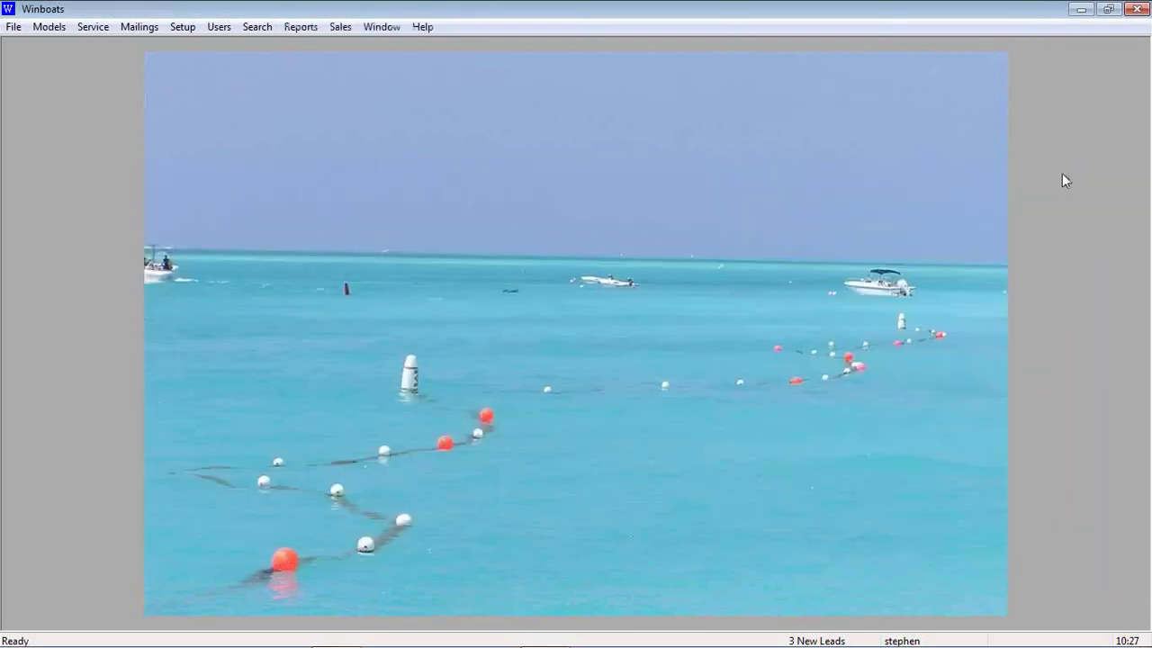
Set up individual part labels on Avery 5260 with Retail prices and locations, and open the part search for adding parts.
click(95, 28)
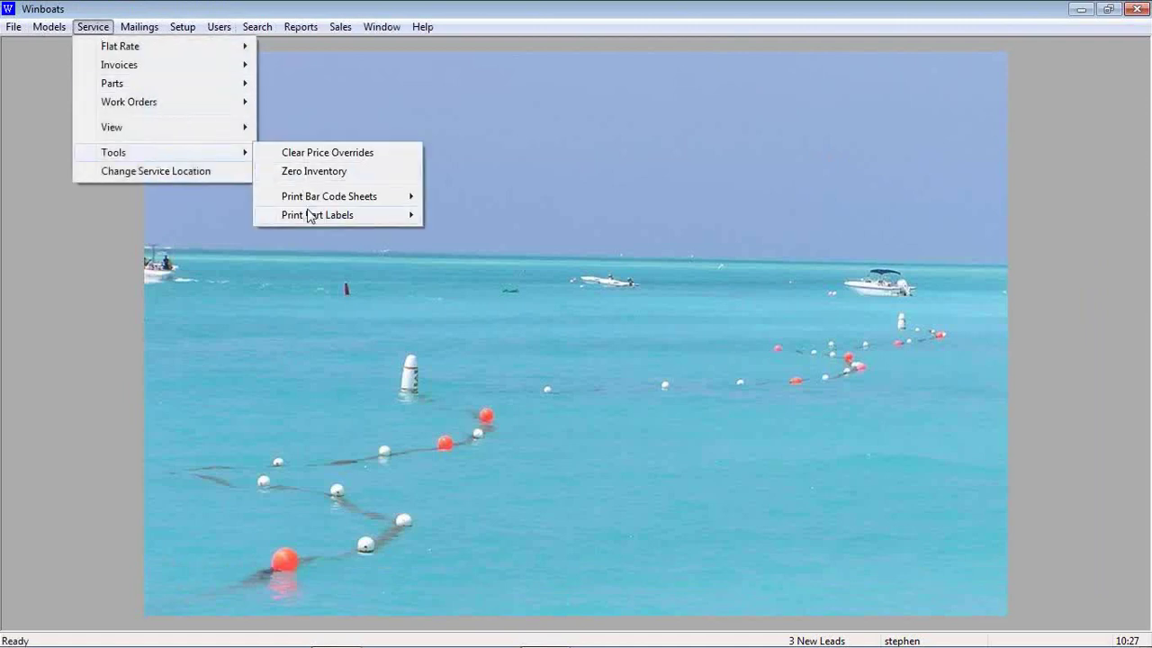
mouse_move(309, 216)
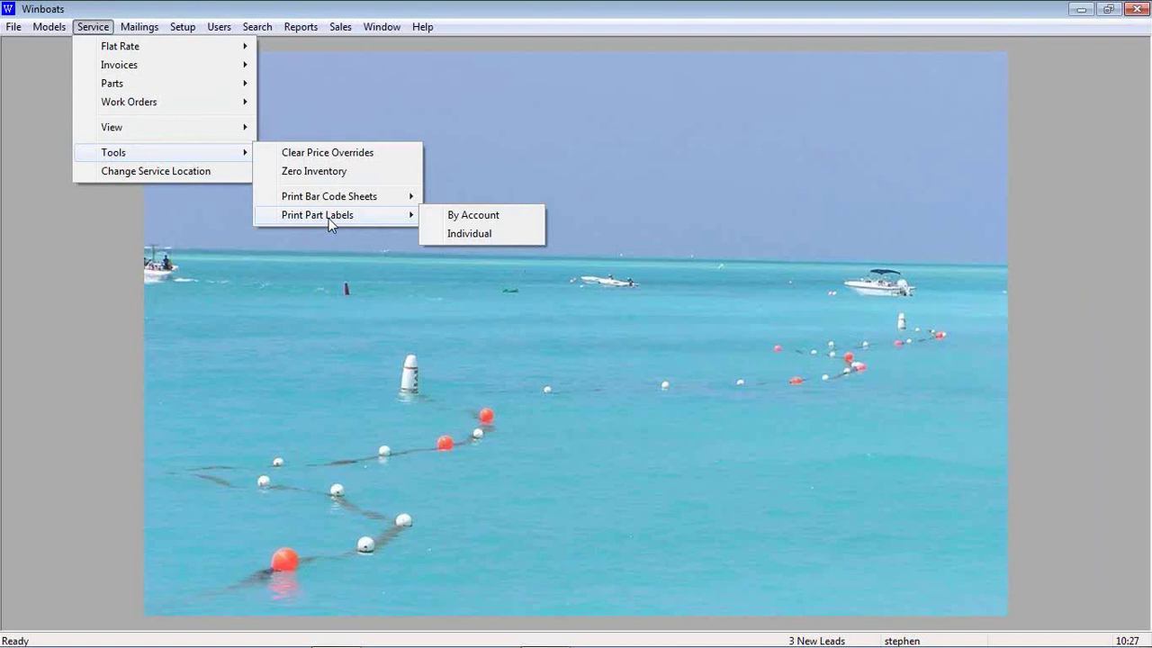
click(469, 235)
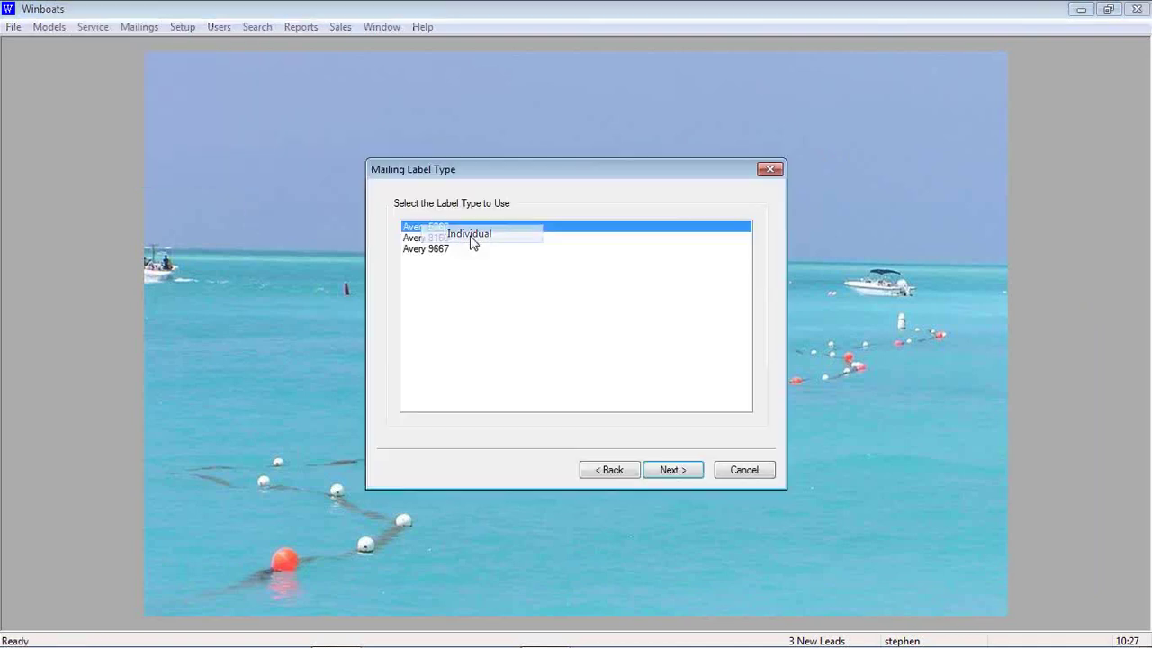
click(676, 469)
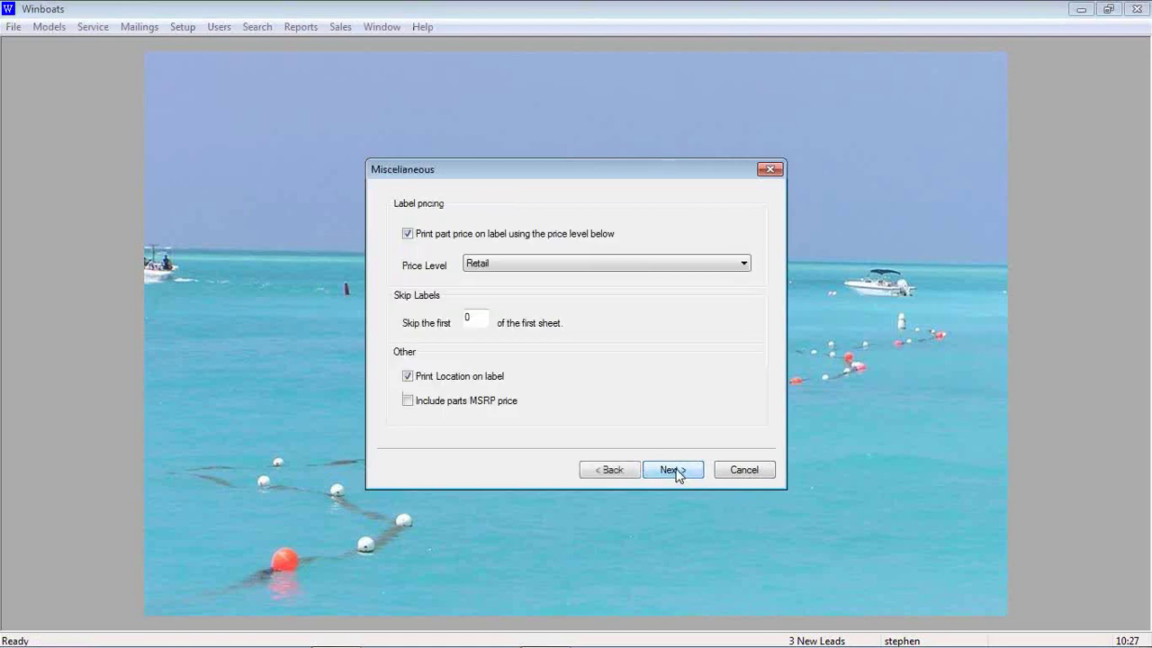
click(683, 471)
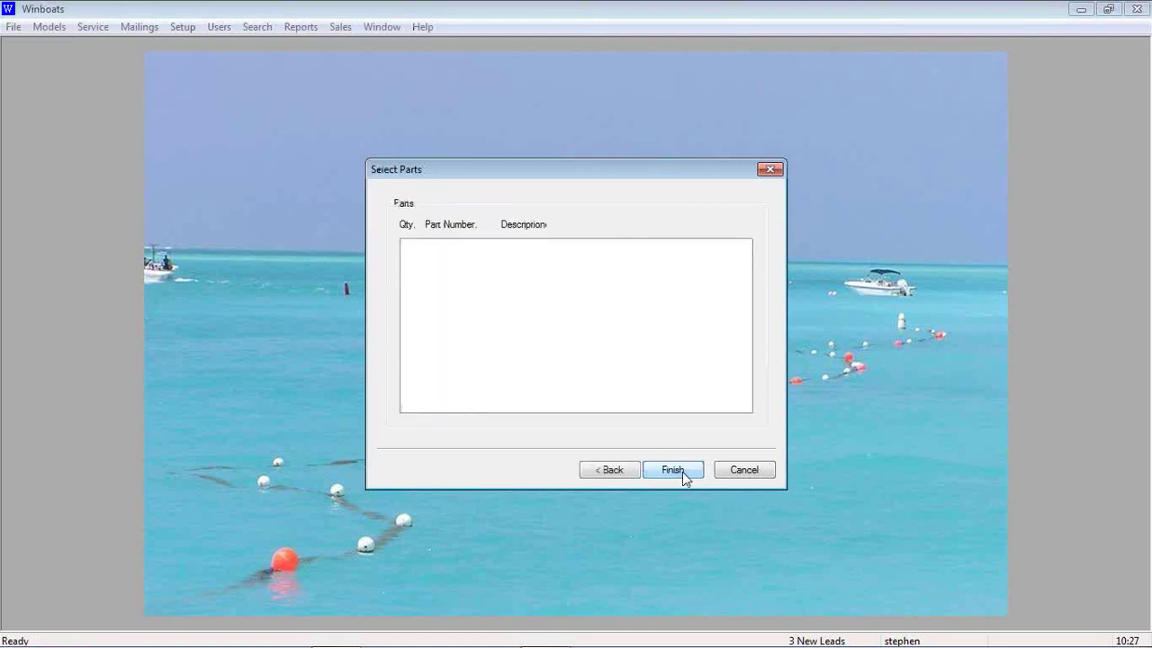
right_click(497, 269)
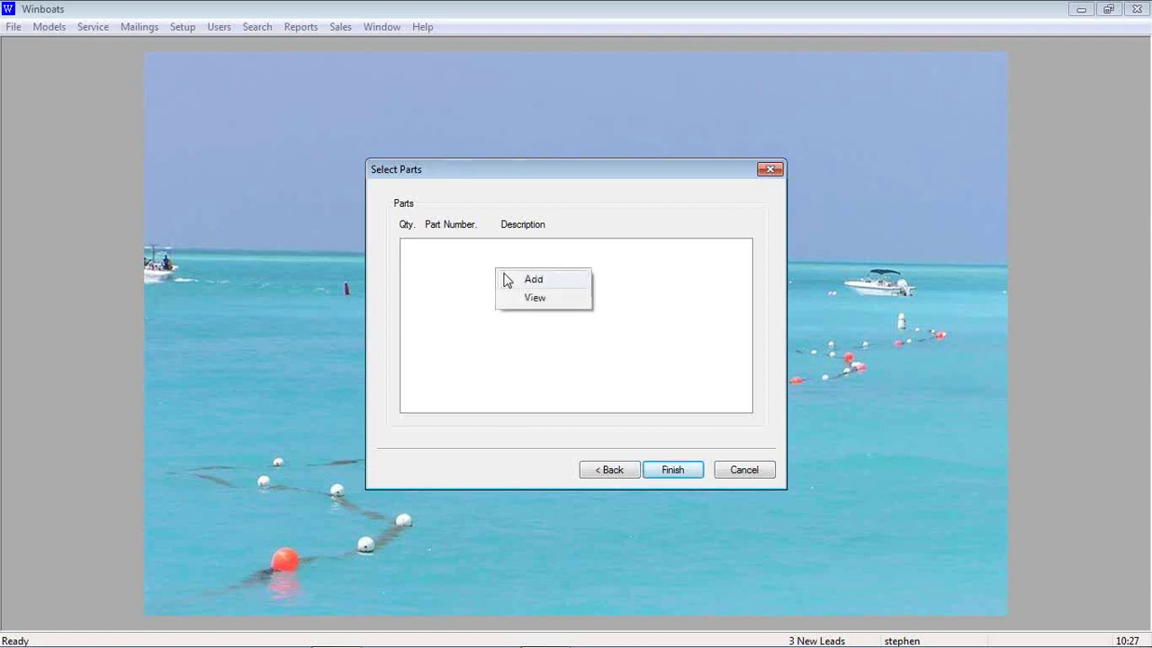
click(505, 279)
Open the ALARM BUZZER part record from the matches, close it, and cancel the individual label setup without adding parts.
mouse_move(654, 218)
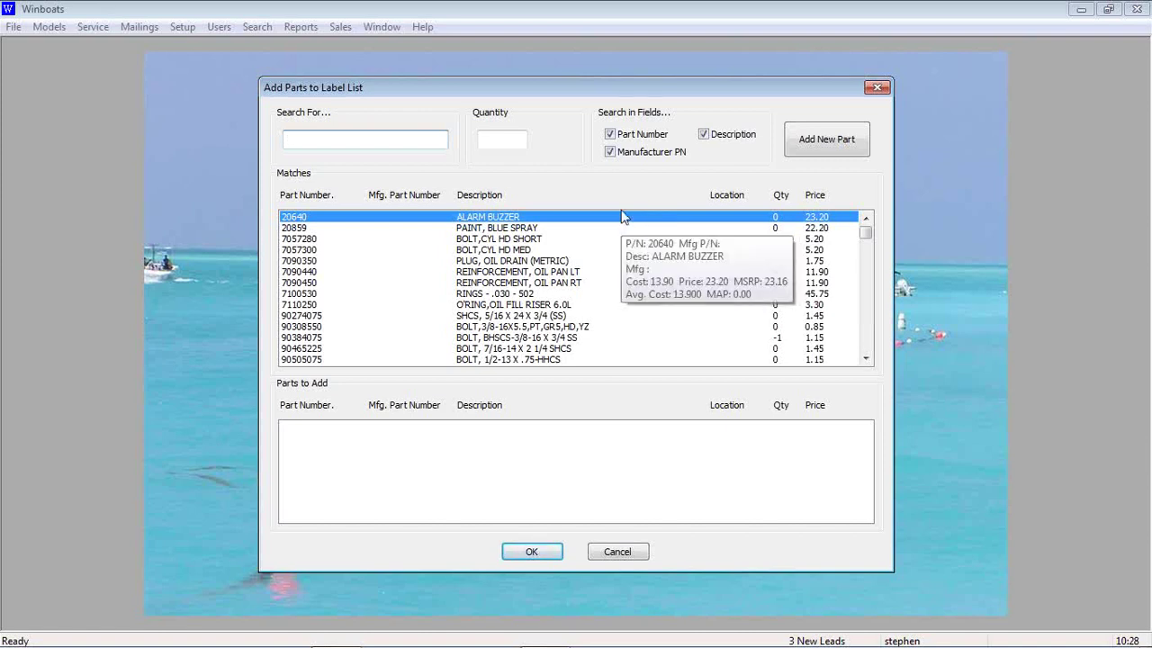
right_click(623, 221)
click(644, 232)
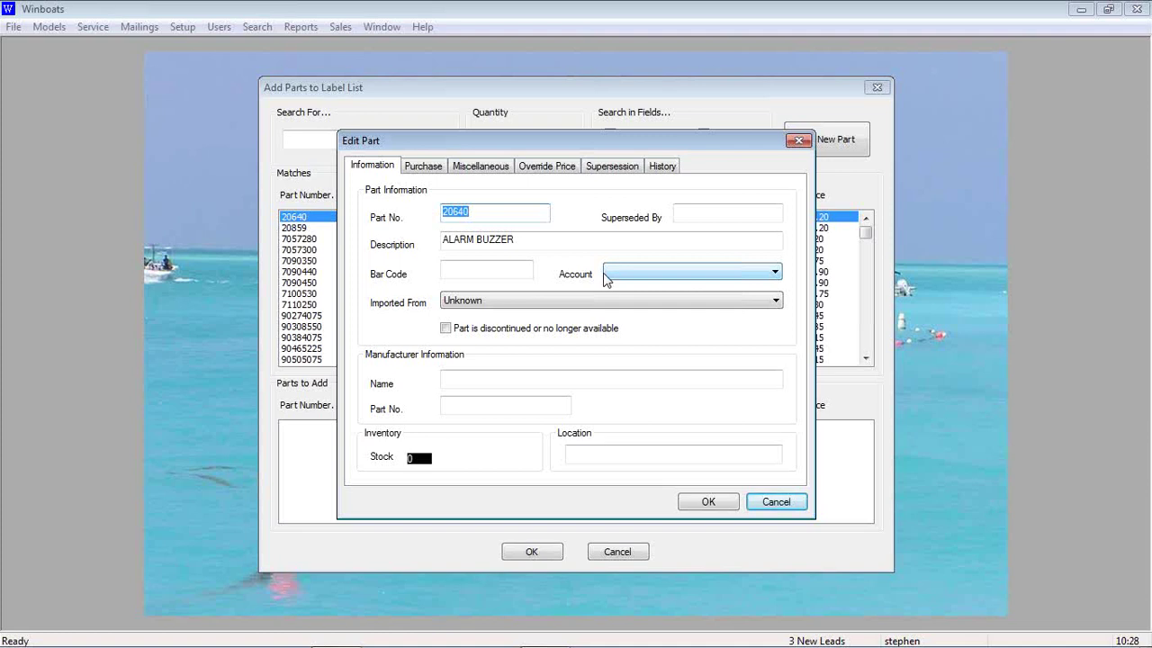
click(724, 505)
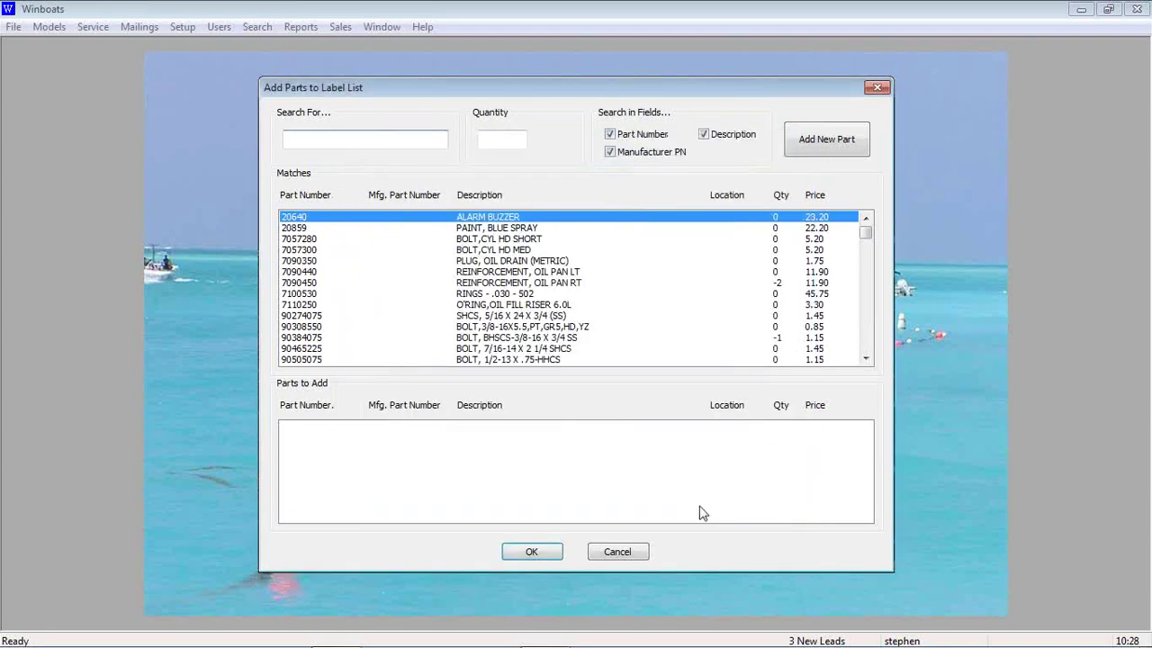
click(627, 553)
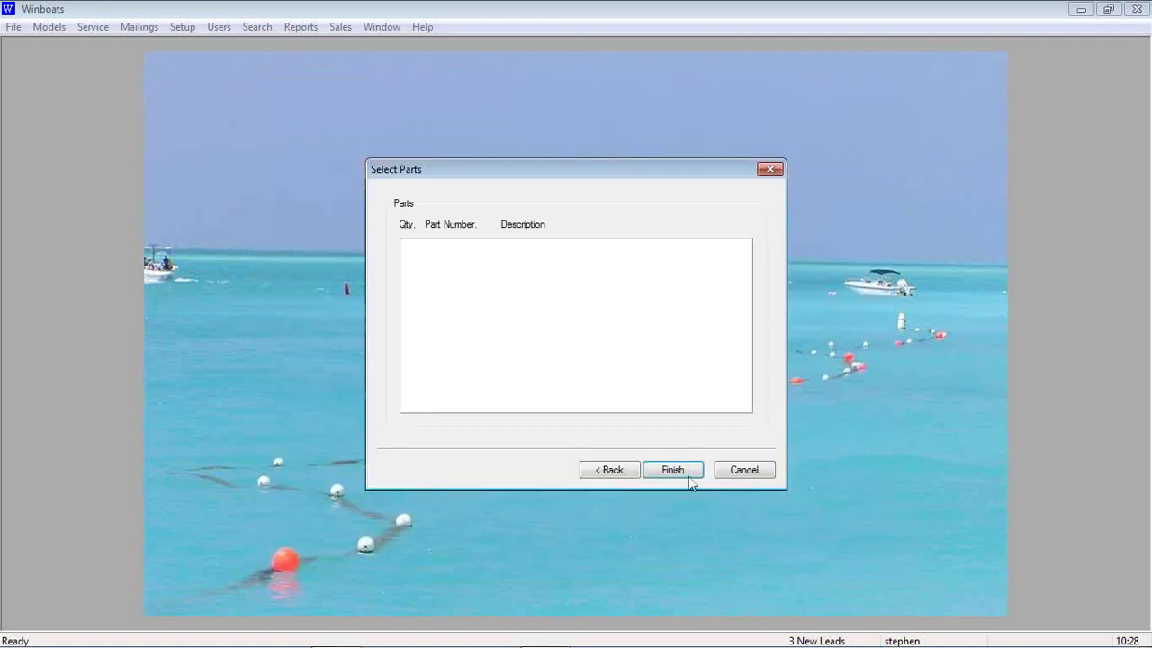
click(720, 470)
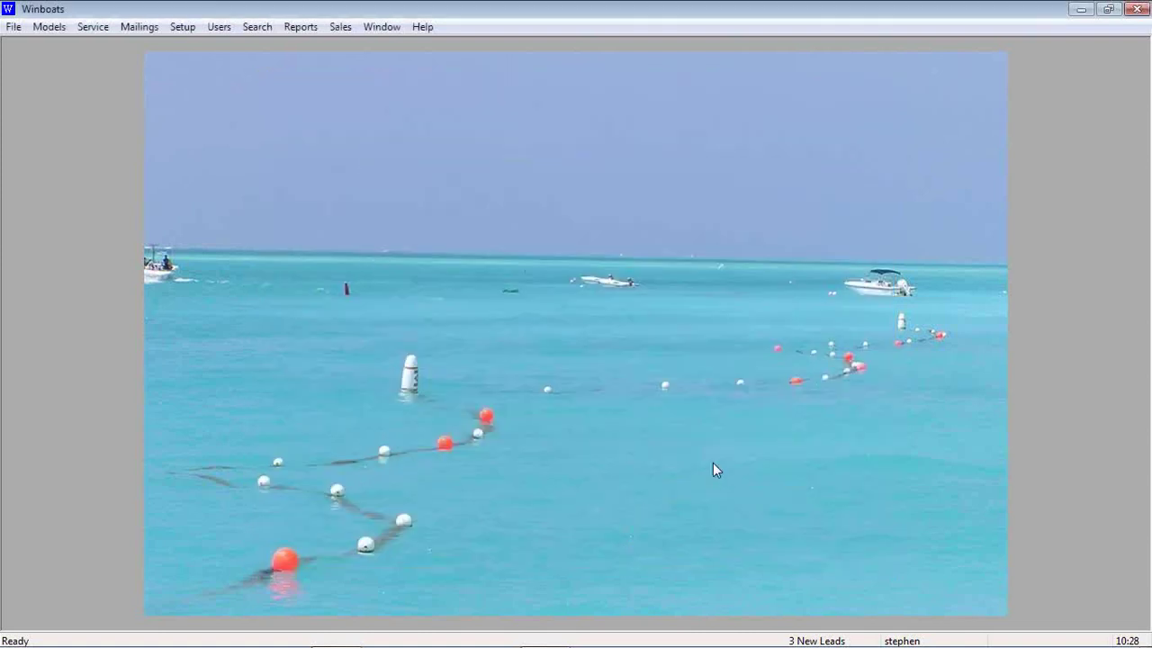